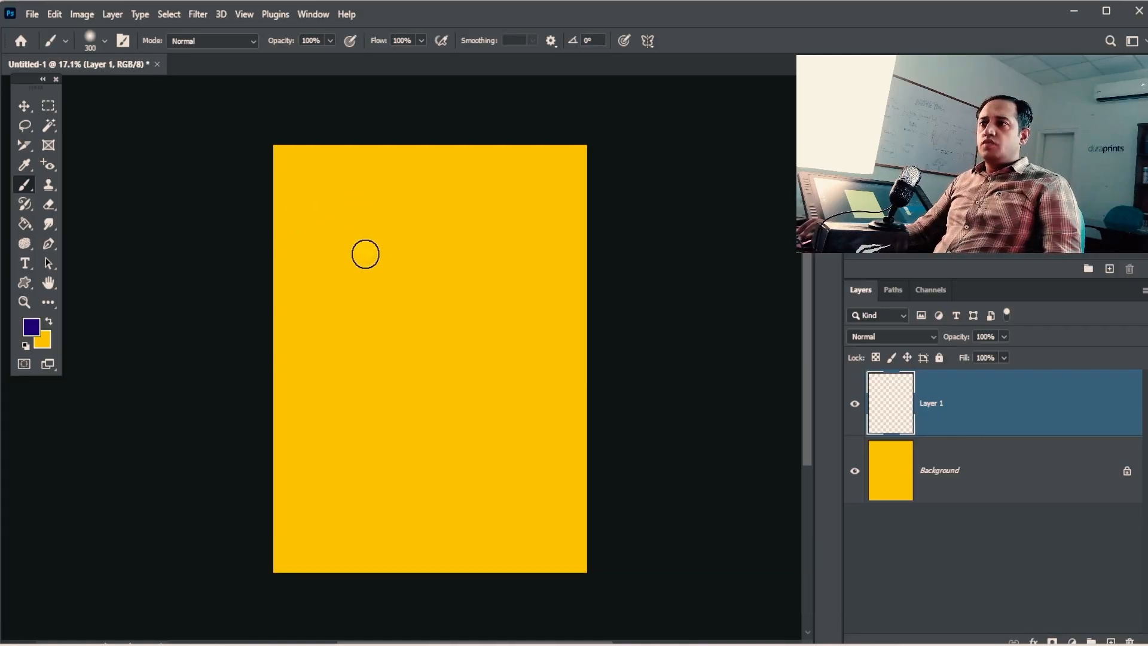
Step: Zoom in on the yellow canvas and open Brush Settings, showing the 300 px soft round tip
{"action": "key", "text": "ctrl+space"}
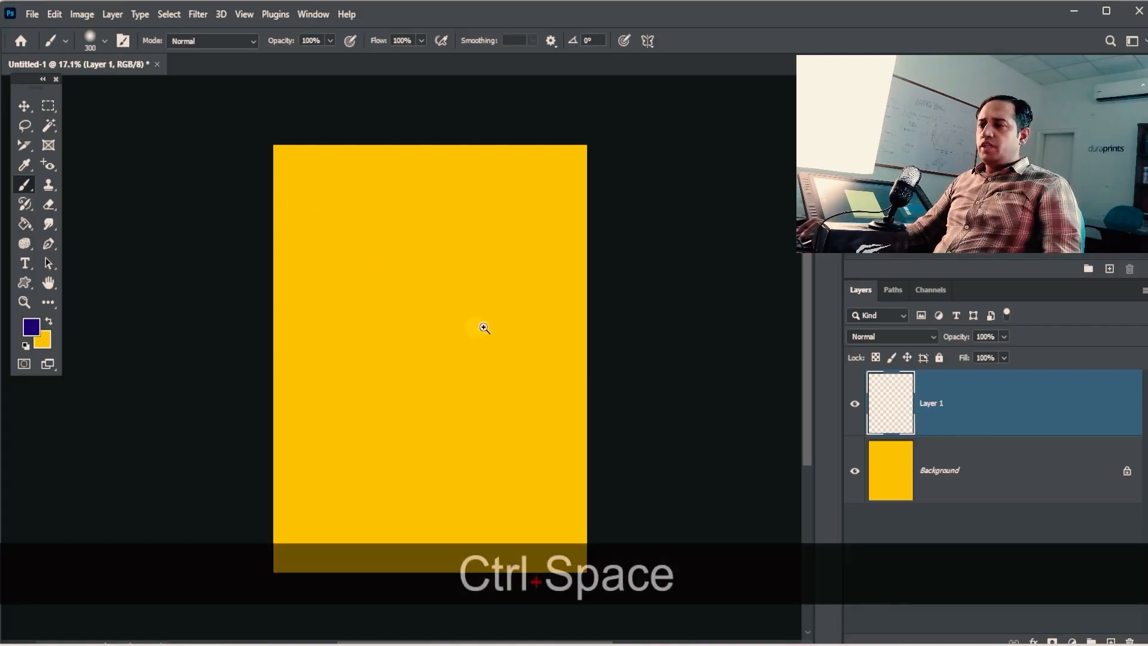
{"action": "left_click_drag", "start_coordinate": [482, 325], "coordinate": [512, 329]}
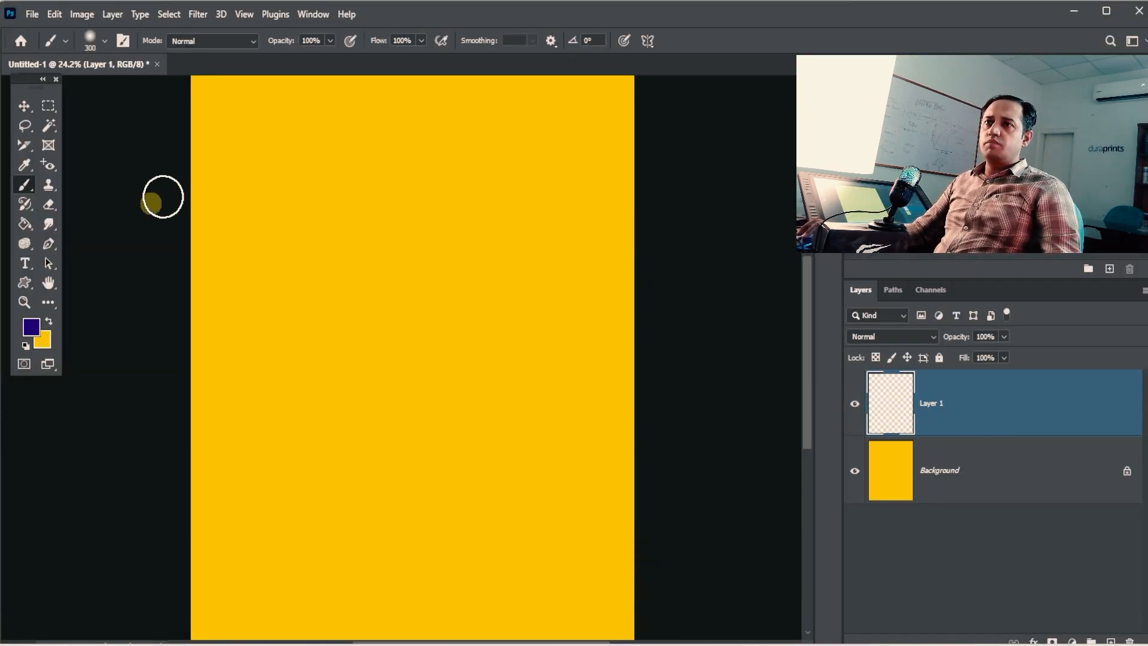
{"action": "left_click", "coordinate": [124, 41]}
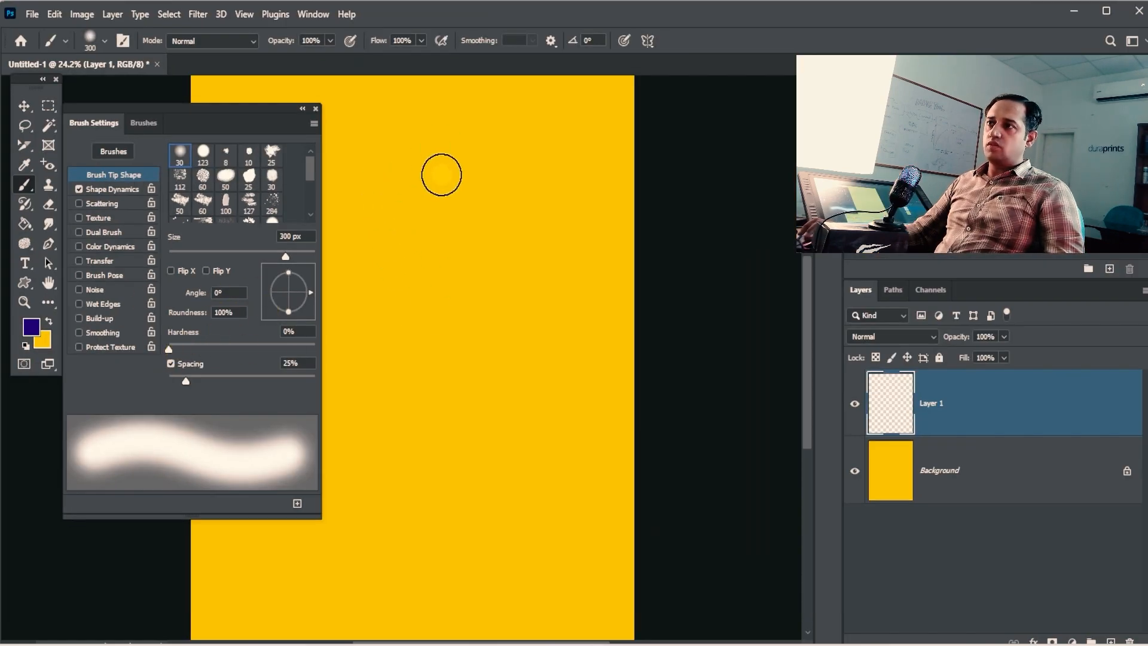
{"action": "left_click_drag", "start_coordinate": [485, 189], "coordinate": [635, 223]}
{"action": "left_click_drag", "start_coordinate": [470, 169], "coordinate": [482, 171]}
{"action": "mouse_move", "coordinate": [491, 209]}
{"action": "left_mouse_down"}
{"action": "mouse_move", "coordinate": [429, 242]}
{"action": "mouse_move", "coordinate": [504, 225]}
{"action": "mouse_move", "coordinate": [695, 227]}
{"action": "left_mouse_up"}
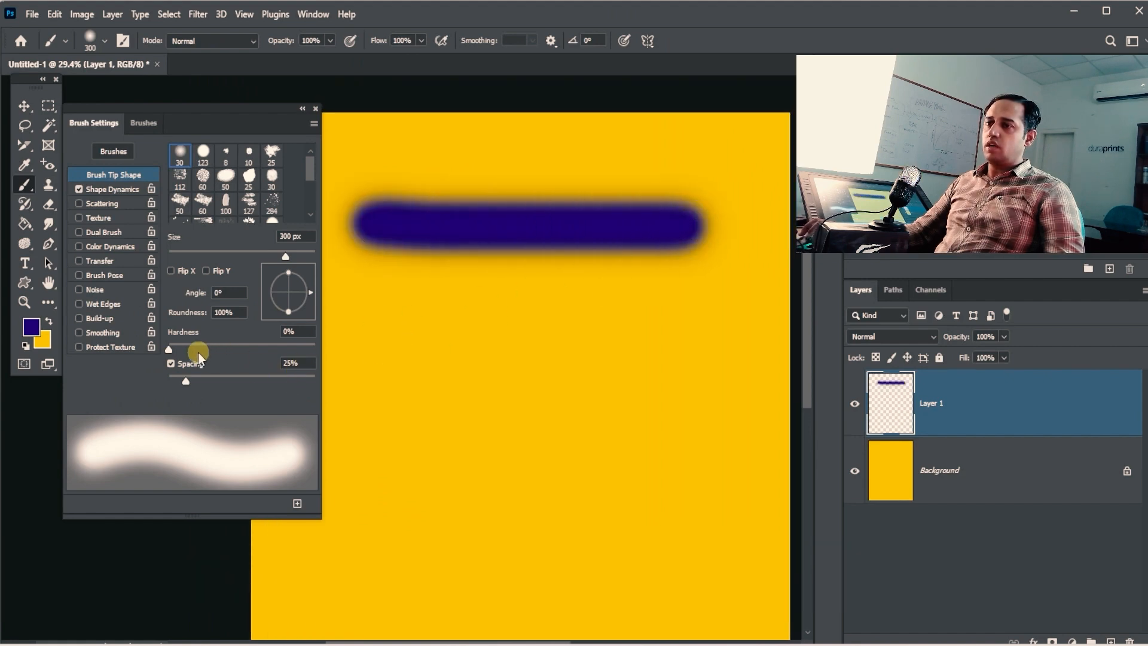
{"action": "left_click_drag", "start_coordinate": [180, 351], "coordinate": [203, 350]}
{"action": "left_click_drag", "start_coordinate": [376, 321], "coordinate": [634, 326]}
{"action": "left_click_drag", "start_coordinate": [239, 351], "coordinate": [259, 350]}
{"action": "left_click_drag", "start_coordinate": [357, 420], "coordinate": [648, 421]}
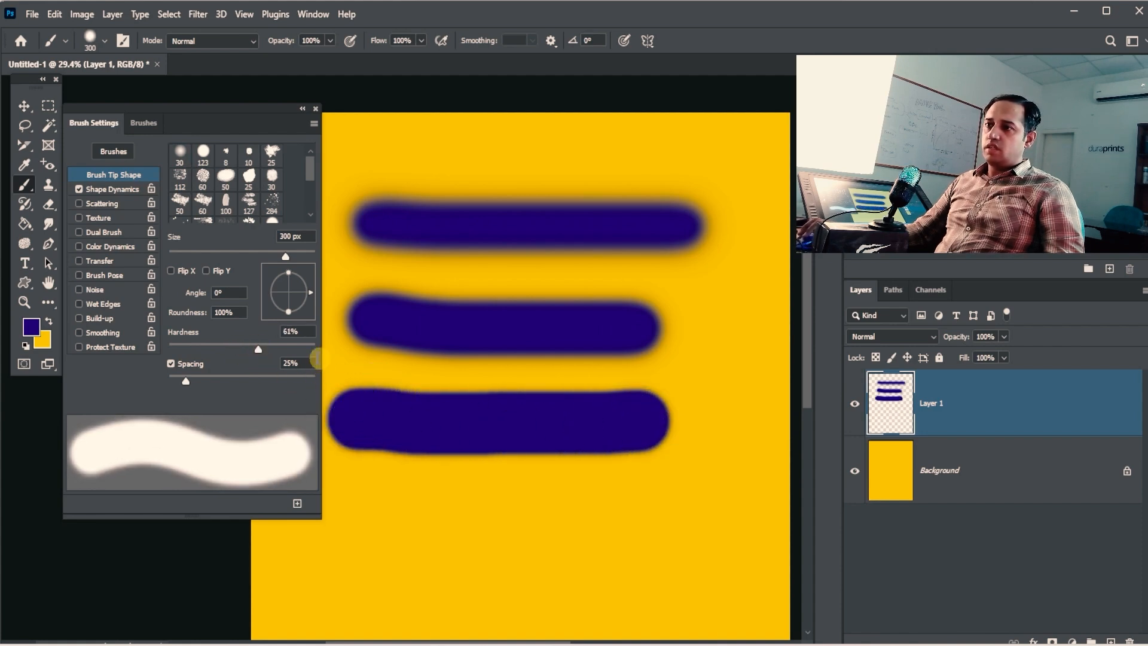
{"action": "left_click_drag", "start_coordinate": [311, 349], "coordinate": [333, 354]}
{"action": "mouse_move", "coordinate": [379, 526]}
{"action": "left_mouse_down"}
{"action": "mouse_move", "coordinate": [494, 538]}
{"action": "mouse_move", "coordinate": [654, 533]}
{"action": "left_mouse_up"}
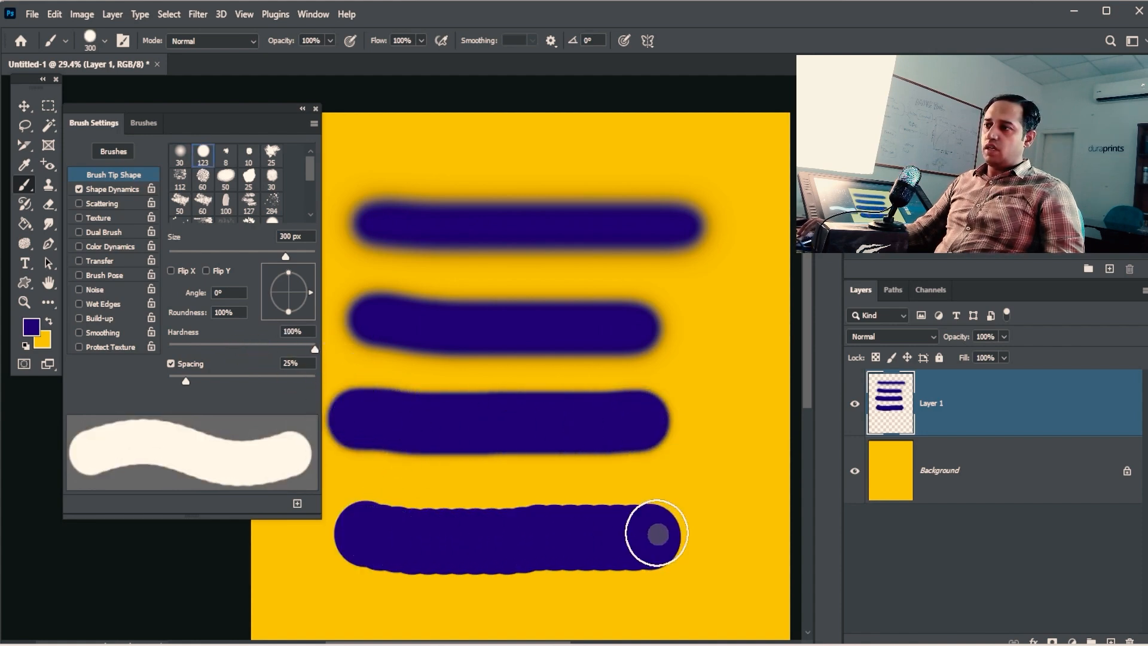
{"action": "key", "text": "ctrl+space"}
{"action": "left_click", "coordinate": [617, 219]}
{"action": "left_click_drag", "start_coordinate": [583, 504], "coordinate": [602, 235]}
{"action": "left_click_drag", "start_coordinate": [581, 381], "coordinate": [541, 383]}
{"action": "left_click_drag", "start_coordinate": [562, 380], "coordinate": [597, 328]}
{"action": "left_click_drag", "start_coordinate": [565, 242], "coordinate": [556, 279]}
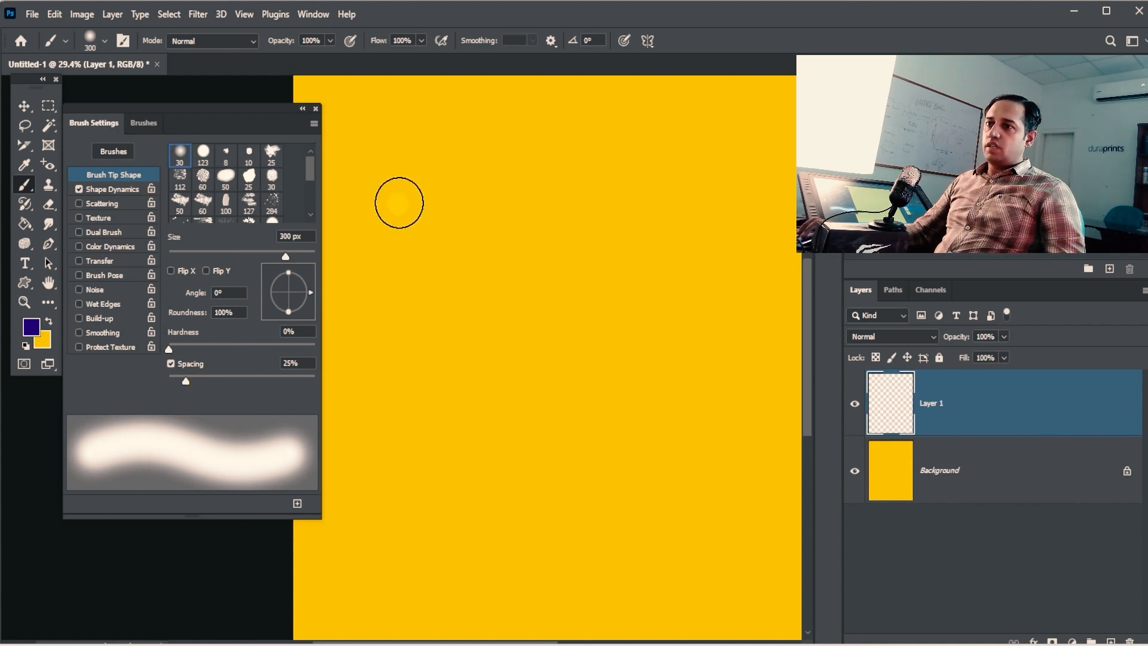
Step: Paint test strokes at default and 171% spacing, undo them, and switch to the 284 scatter tip
{"action": "left_click_drag", "start_coordinate": [392, 182], "coordinate": [688, 175]}
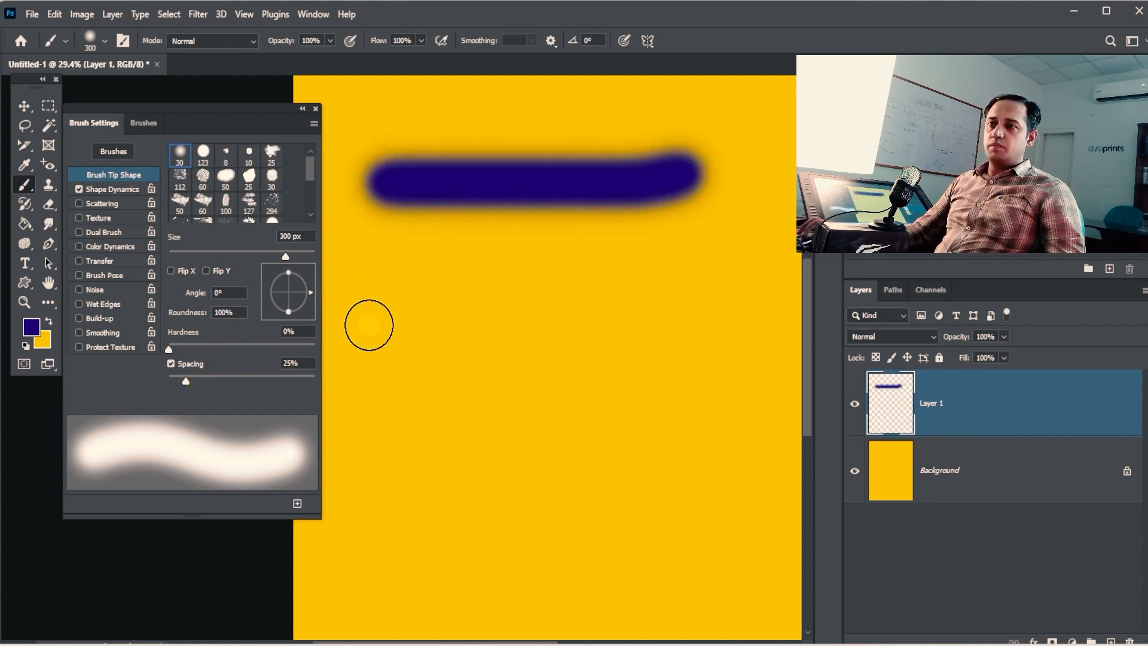
{"action": "left_click", "coordinate": [268, 381]}
{"action": "mouse_move", "coordinate": [392, 279]}
{"action": "left_mouse_down"}
{"action": "mouse_move", "coordinate": [589, 284]}
{"action": "mouse_move", "coordinate": [698, 270]}
{"action": "mouse_move", "coordinate": [692, 259]}
{"action": "left_mouse_up"}
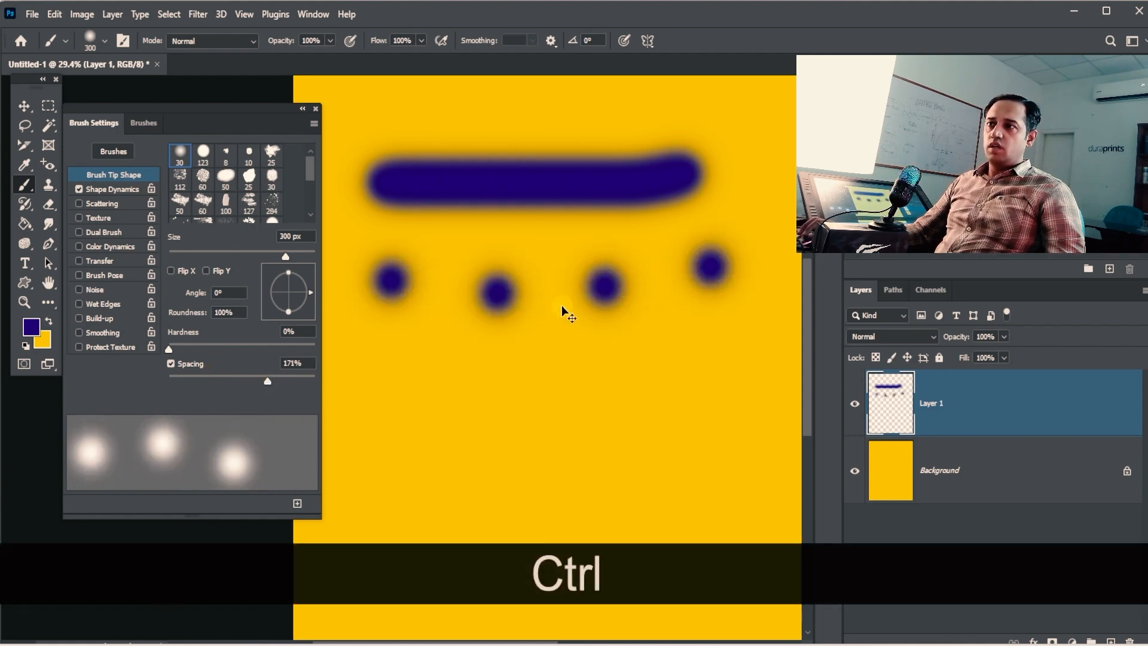
{"action": "key", "text": "ctrl+z"}
{"action": "key", "text": "ctrl+z"}
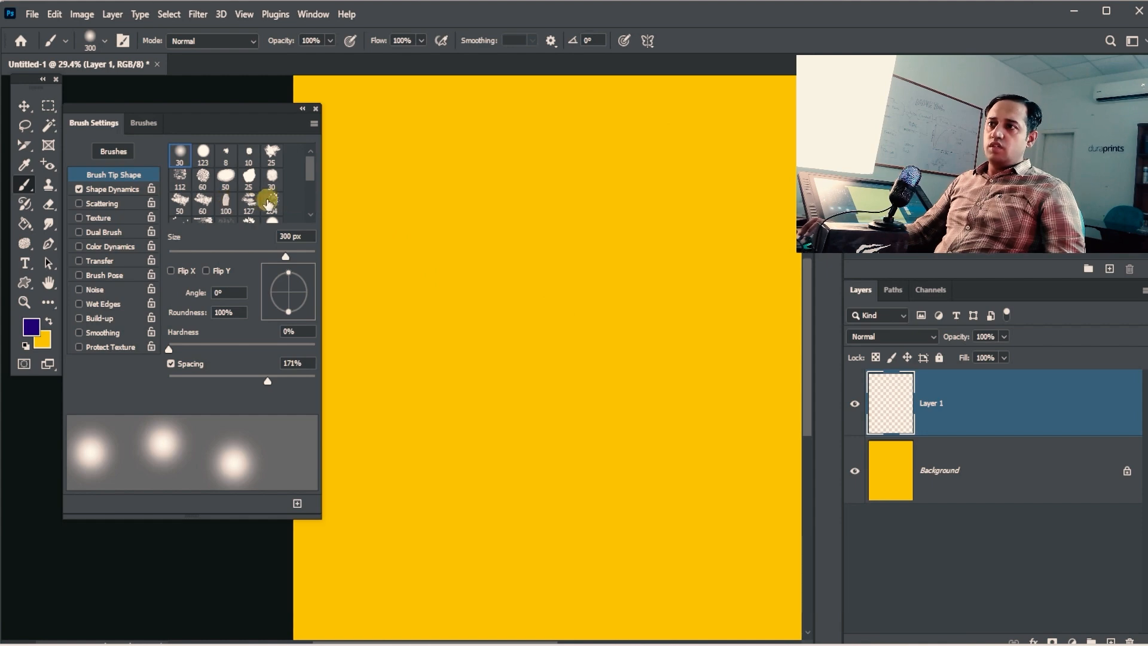
{"action": "left_click", "coordinate": [271, 202]}
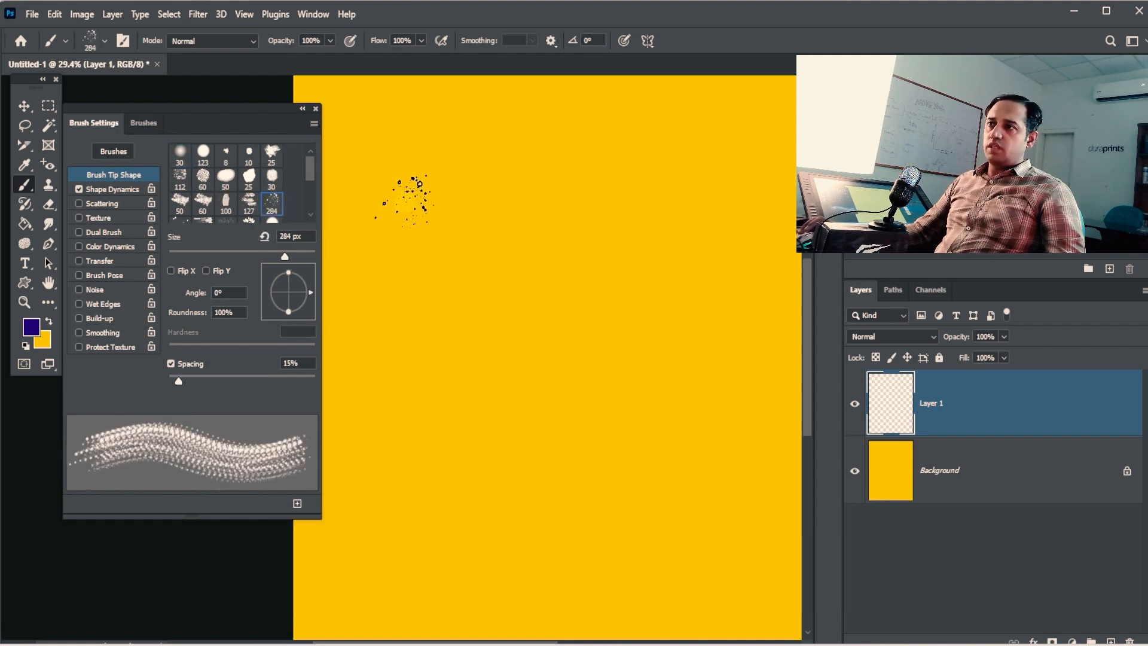
Step: Set the scatter brush spacing to 1%, shrink it to 150 px, and paint a looped streaky stroke
{"action": "left_click_drag", "start_coordinate": [410, 197], "coordinate": [520, 200]}
{"action": "key", "text": "ctrl+z"}
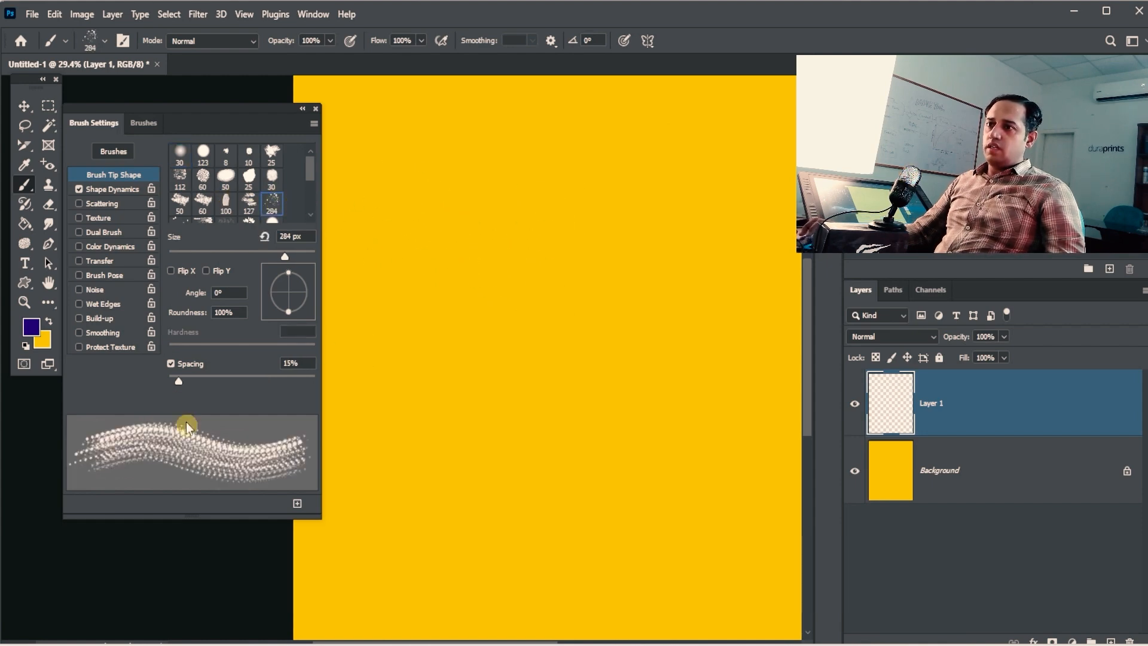
{"action": "left_click_drag", "start_coordinate": [177, 381], "coordinate": [169, 381]}
{"action": "mouse_move", "coordinate": [388, 200]}
{"action": "left_mouse_down"}
{"action": "mouse_move", "coordinate": [669, 202]}
{"action": "mouse_move", "coordinate": [692, 248]}
{"action": "mouse_move", "coordinate": [598, 263]}
{"action": "mouse_move", "coordinate": [529, 240]}
{"action": "mouse_move", "coordinate": [520, 150]}
{"action": "mouse_move", "coordinate": [594, 99]}
{"action": "mouse_move", "coordinate": [659, 211]}
{"action": "mouse_move", "coordinate": [445, 317]}
{"action": "mouse_move", "coordinate": [394, 191]}
{"action": "mouse_move", "coordinate": [445, 106]}
{"action": "mouse_move", "coordinate": [490, 134]}
{"action": "mouse_move", "coordinate": [514, 254]}
{"action": "left_mouse_up"}
{"action": "key", "text": "ctrl+z"}
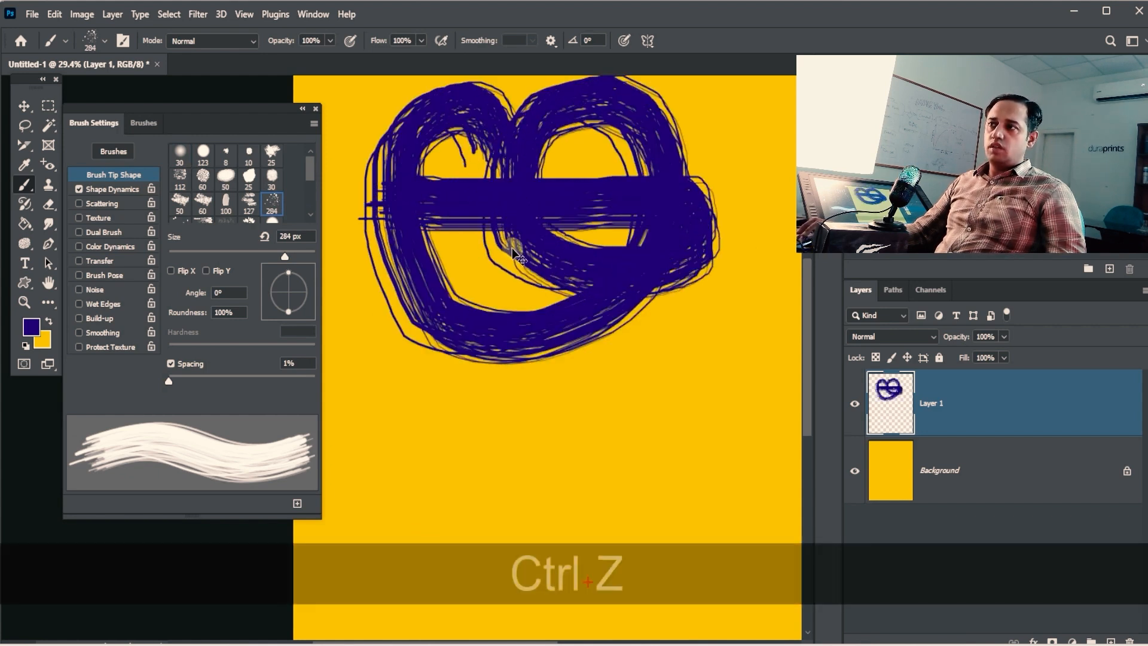
{"action": "key", "text": "bracketleft"}
{"action": "key", "text": "bracketleft"}
{"action": "key", "text": "bracketleft"}
{"action": "key", "text": "bracketleft"}
{"action": "mouse_move", "coordinate": [386, 211]}
{"action": "left_mouse_down"}
{"action": "mouse_move", "coordinate": [529, 245]}
{"action": "mouse_move", "coordinate": [502, 123]}
{"action": "mouse_move", "coordinate": [502, 269]}
{"action": "mouse_move", "coordinate": [514, 197]}
{"action": "mouse_move", "coordinate": [538, 257]}
{"action": "left_mouse_up"}
Step: Inspect the stroke texture up close, return to 46.5% zoom, and raise spacing to about 71%
{"action": "key", "text": "space"}
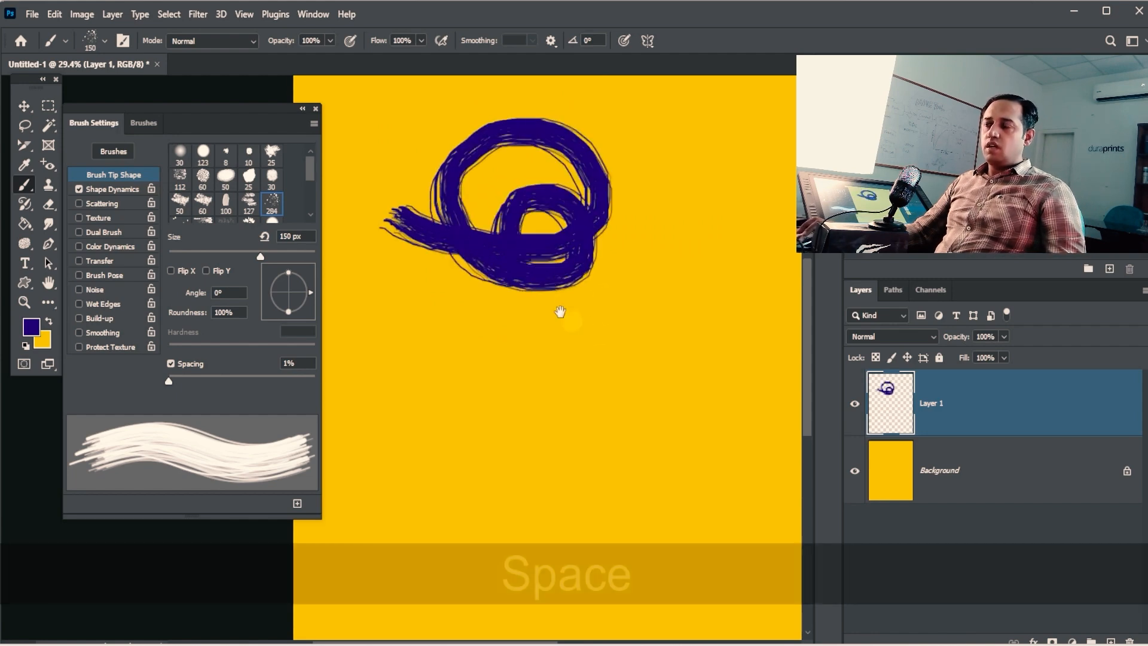
{"action": "key", "text": "ctrl+space"}
{"action": "left_click_drag", "start_coordinate": [515, 163], "coordinate": [550, 133]}
{"action": "left_click_drag", "start_coordinate": [418, 299], "coordinate": [736, 326]}
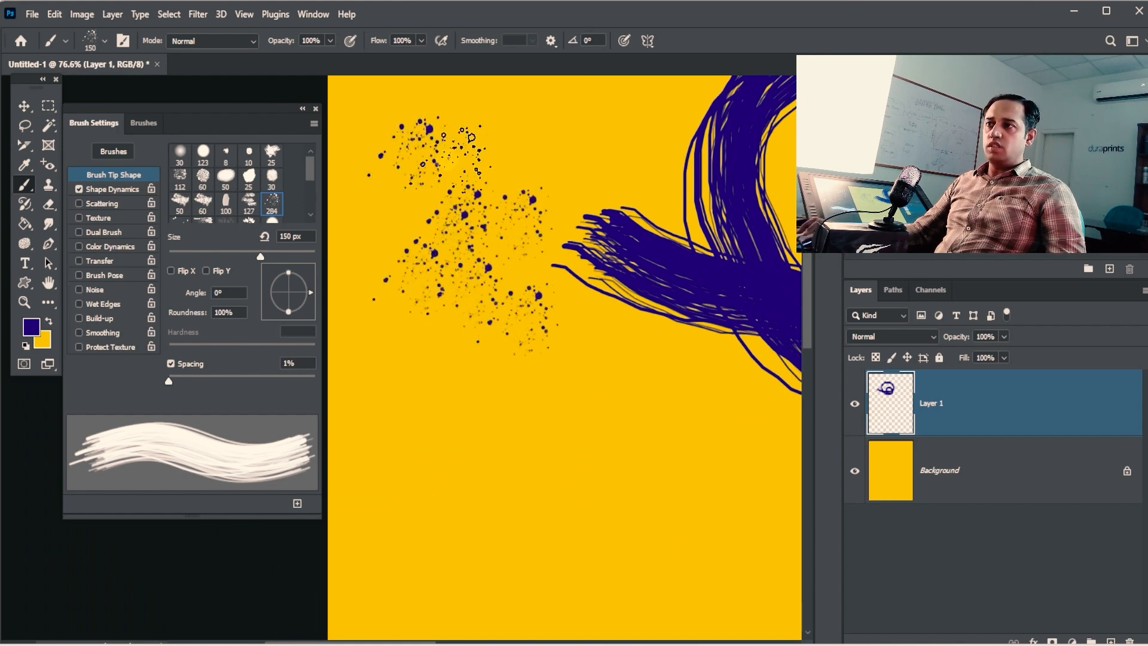
{"action": "key", "text": "space"}
{"action": "left_click_drag", "start_coordinate": [566, 339], "coordinate": [492, 302]}
{"action": "key", "text": "ctrl+alt+space"}
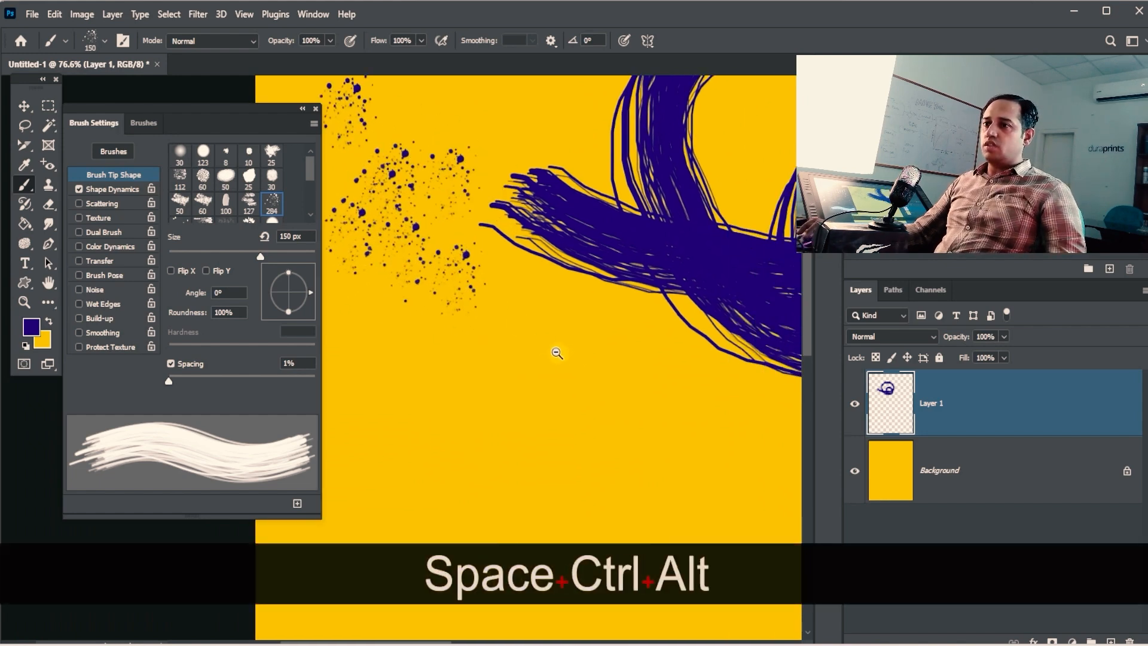
{"action": "left_click", "coordinate": [559, 354], "text": "ctrl+alt"}
{"action": "left_click_drag", "start_coordinate": [587, 366], "coordinate": [525, 332]}
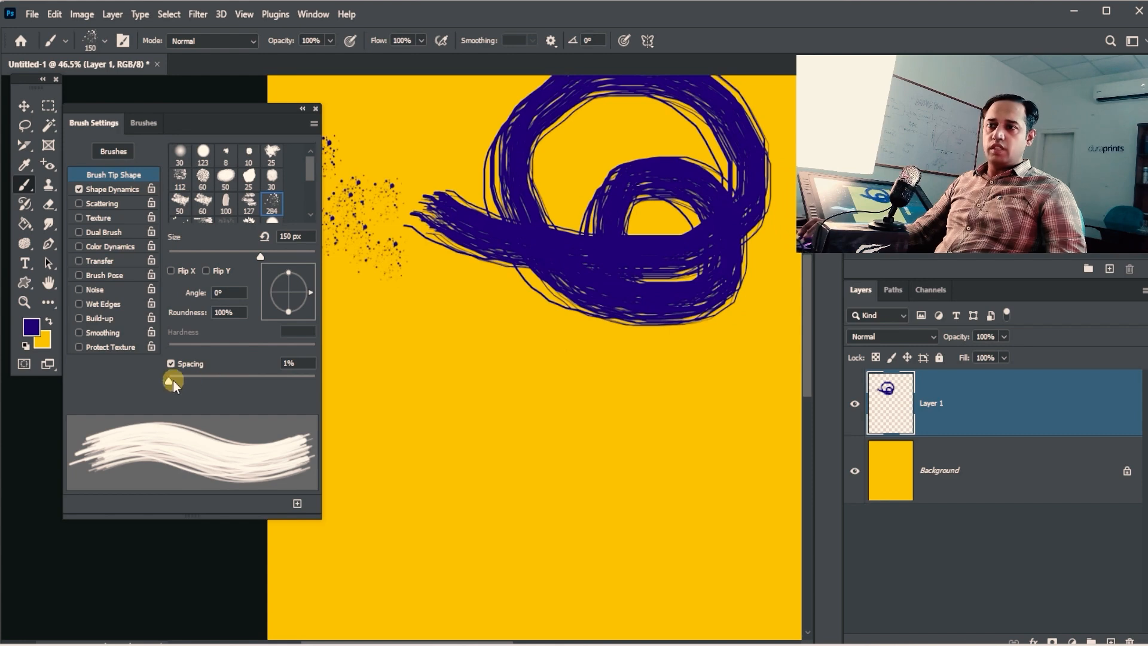
{"action": "left_click_drag", "start_coordinate": [171, 380], "coordinate": [360, 378]}
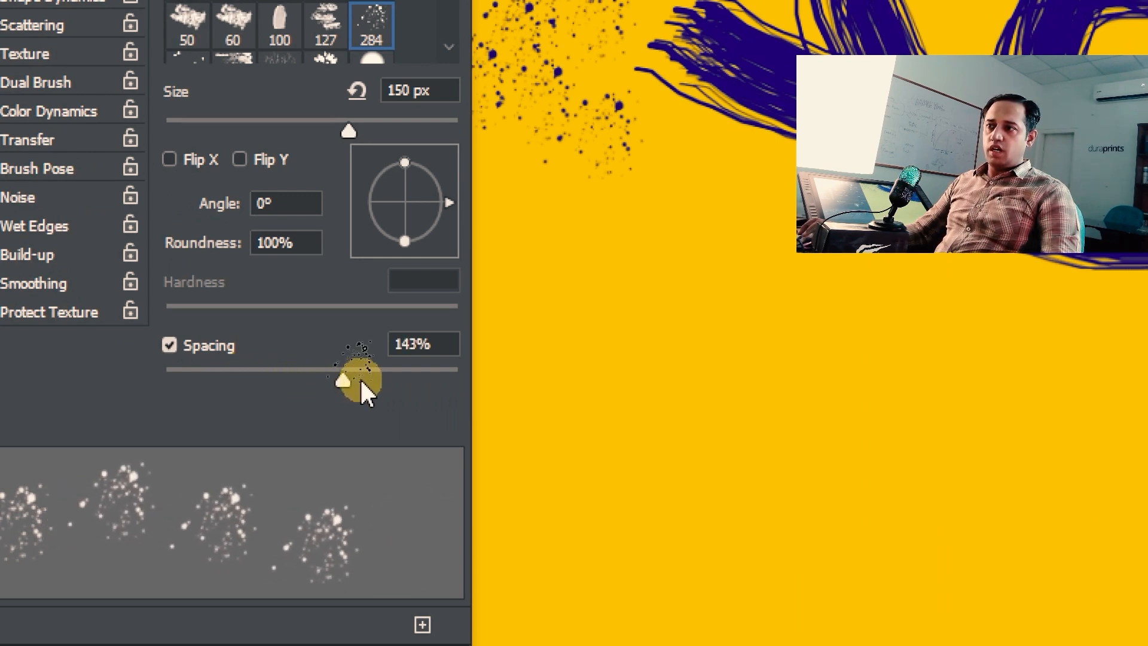
Step: Paint rows of splatter dabs at 143% and then 83% spacing, and zoom in to inspect them
{"action": "mouse_move", "coordinate": [547, 287]}
{"action": "left_mouse_down"}
{"action": "mouse_move", "coordinate": [750, 380]}
{"action": "mouse_move", "coordinate": [963, 394]}
{"action": "left_mouse_up"}
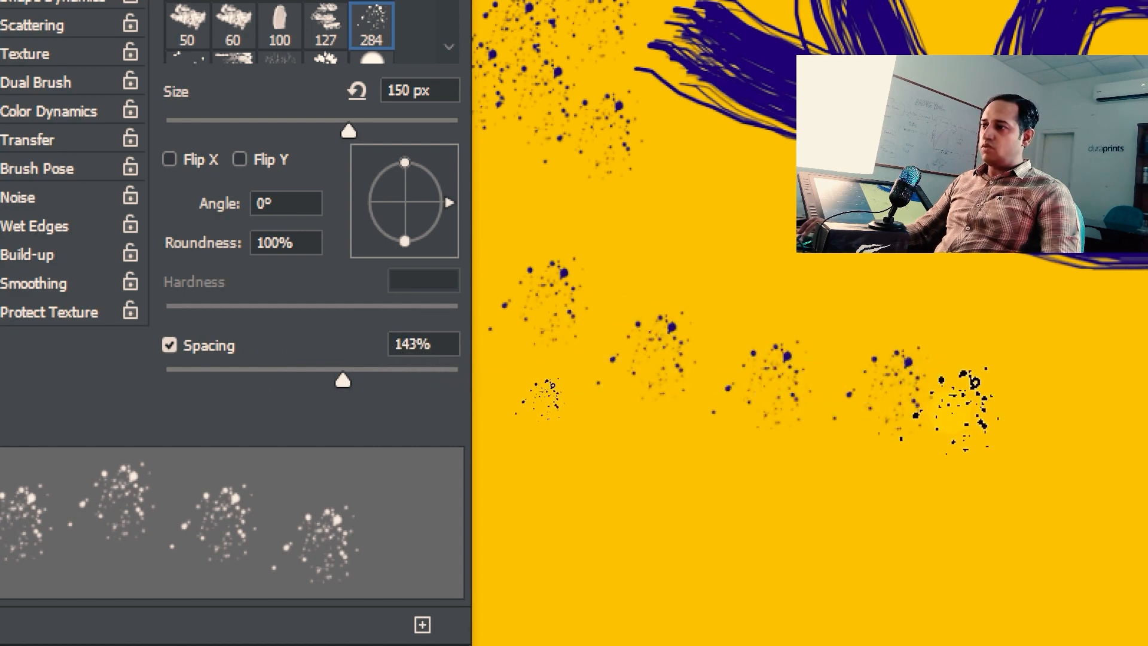
{"action": "left_click_drag", "start_coordinate": [392, 380], "coordinate": [335, 382]}
{"action": "left_click_drag", "start_coordinate": [691, 221], "coordinate": [792, 258]}
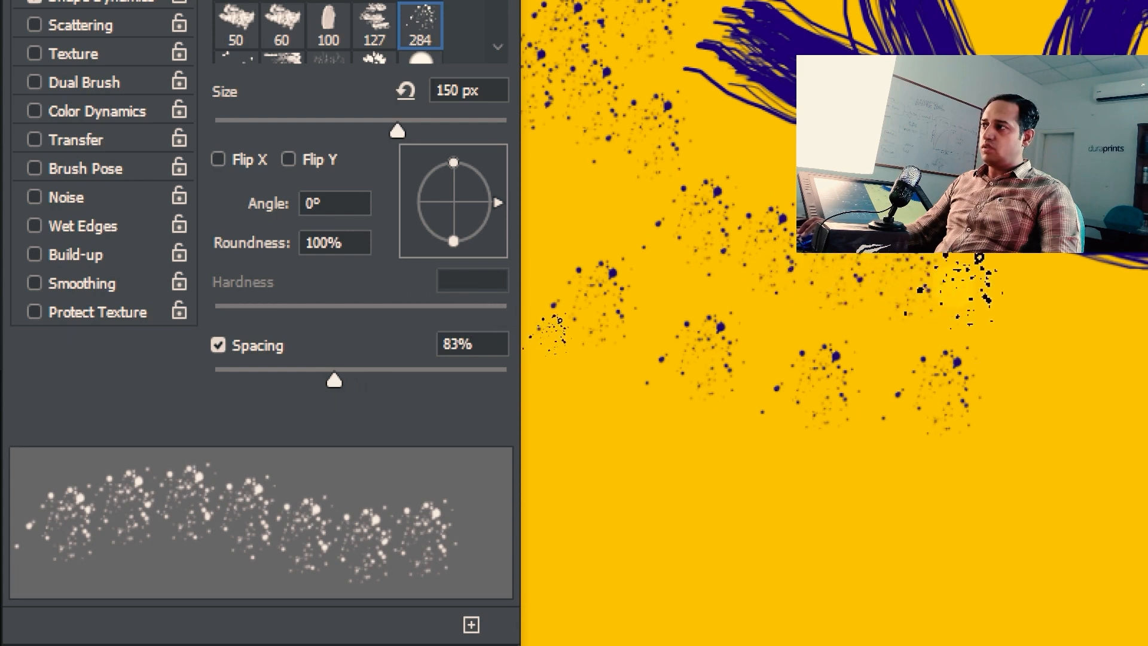
{"action": "mouse_move", "coordinate": [585, 397]}
{"action": "left_mouse_down"}
{"action": "mouse_move", "coordinate": [648, 445]}
{"action": "mouse_move", "coordinate": [798, 484]}
{"action": "left_mouse_up"}
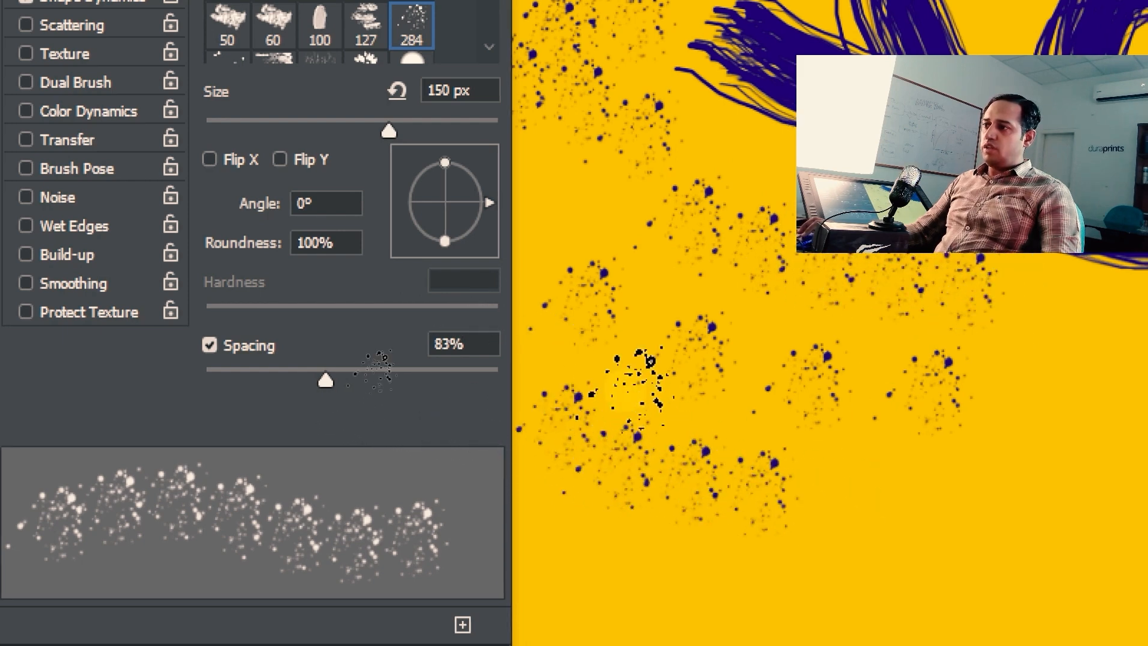
{"action": "left_click_drag", "start_coordinate": [650, 360], "coordinate": [999, 479]}
{"action": "left_click_drag", "start_coordinate": [541, 527], "coordinate": [743, 550]}
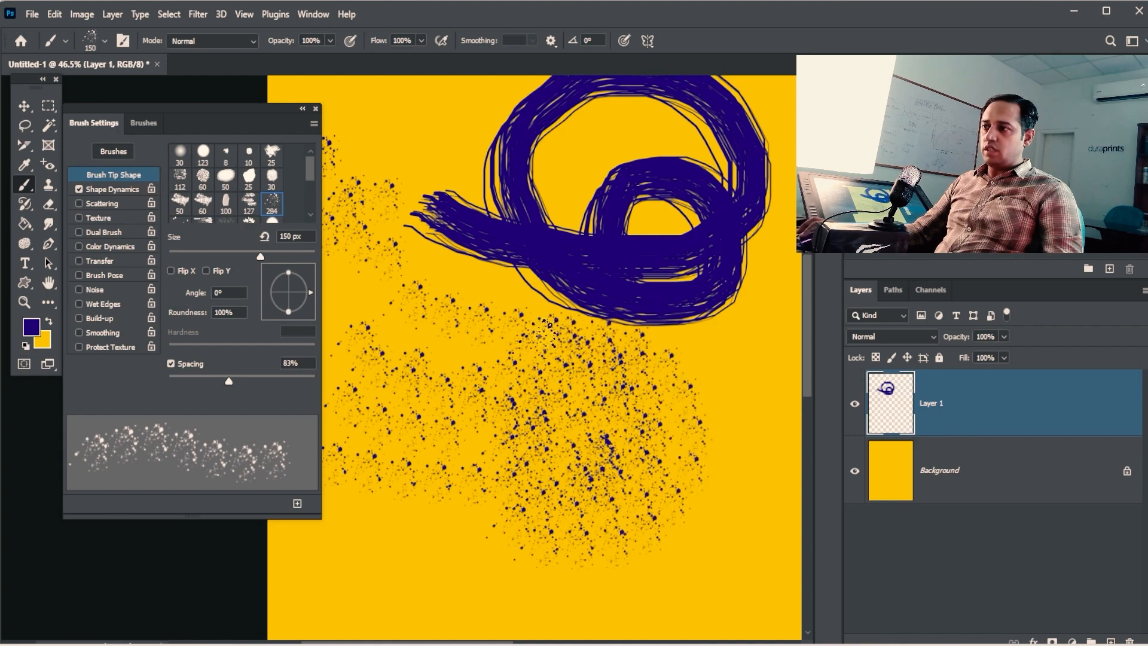
{"action": "left_click_drag", "start_coordinate": [641, 281], "coordinate": [677, 276], "text": "ctrl"}
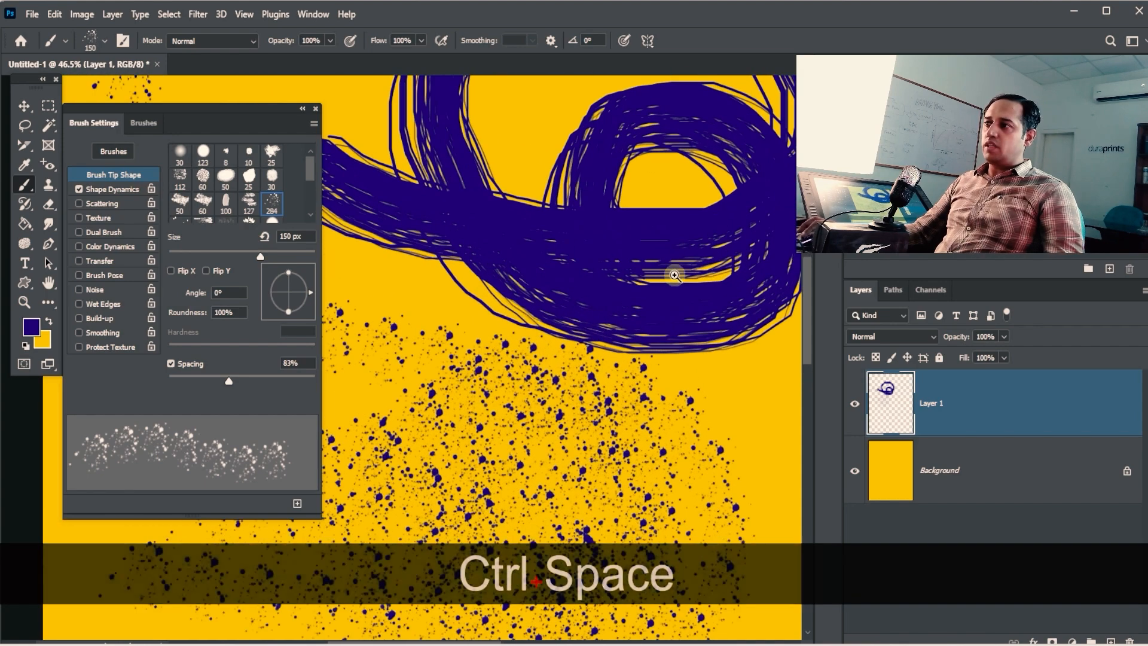
{"action": "left_click_drag", "start_coordinate": [603, 532], "coordinate": [547, 331]}
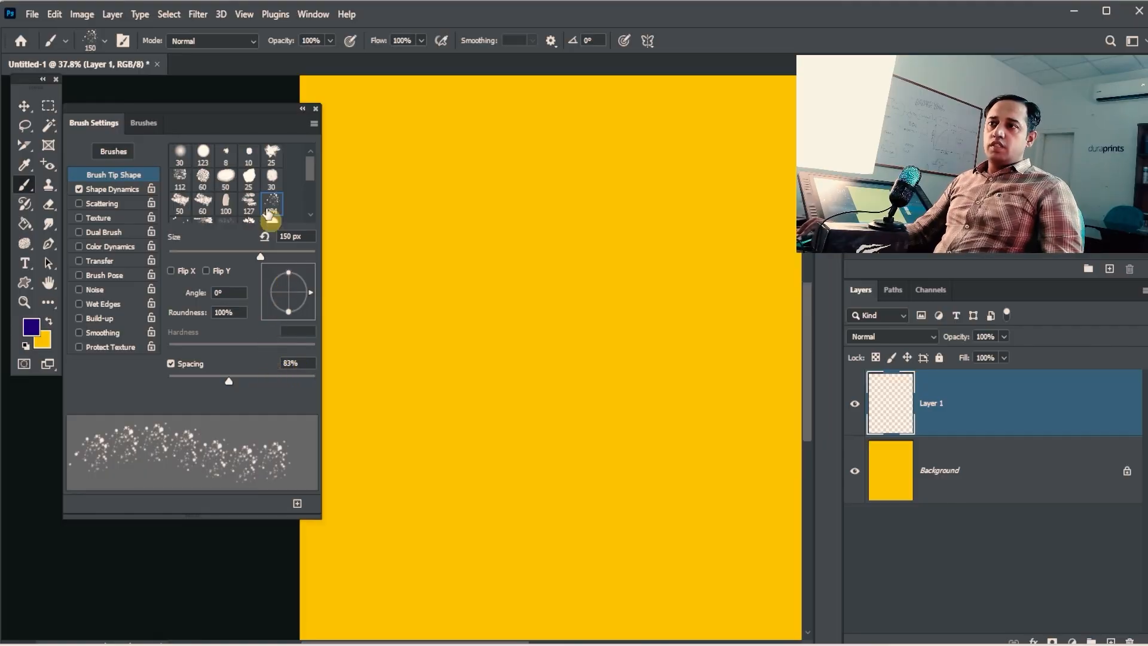
Step: Choose the 30 soft round brush, enlarge it to 250 px, and paint a soft round dab
{"action": "left_click", "coordinate": [181, 155]}
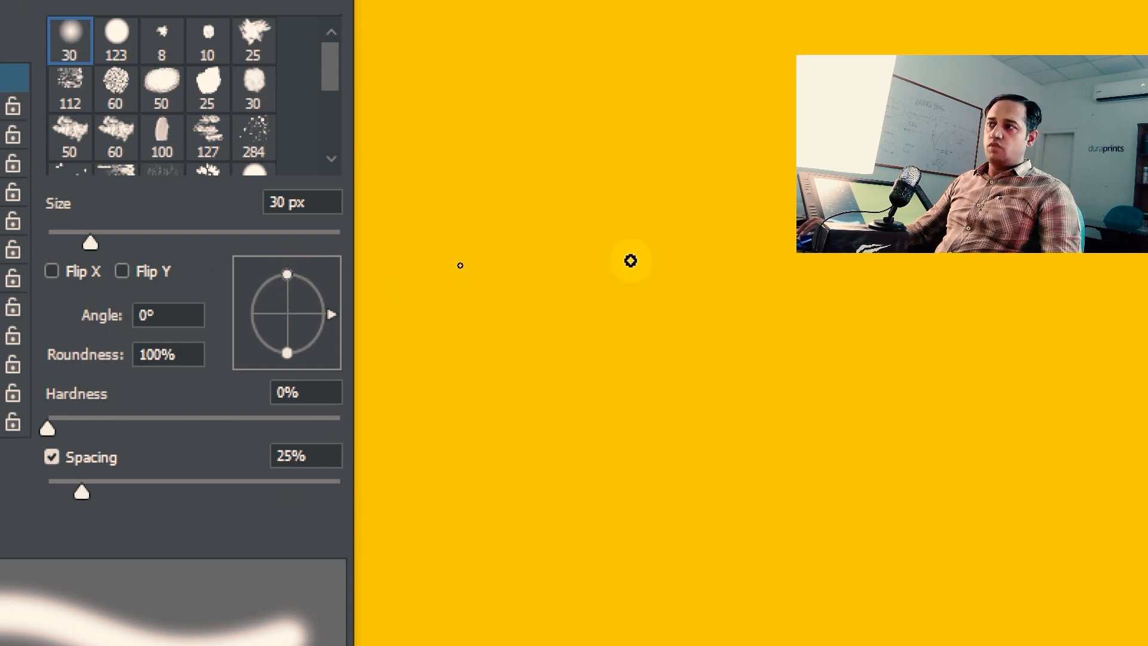
{"action": "key", "text": "bracketright"}
{"action": "key", "text": "bracketright"}
{"action": "key", "text": "bracketright"}
{"action": "key", "text": "bracketright"}
{"action": "key", "text": "bracketright"}
{"action": "key", "text": "bracketright"}
{"action": "key", "text": "bracketright"}
{"action": "key", "text": "bracketright"}
{"action": "key", "text": "bracketright"}
{"action": "key", "text": "bracketright"}
{"action": "key", "text": "bracketright"}
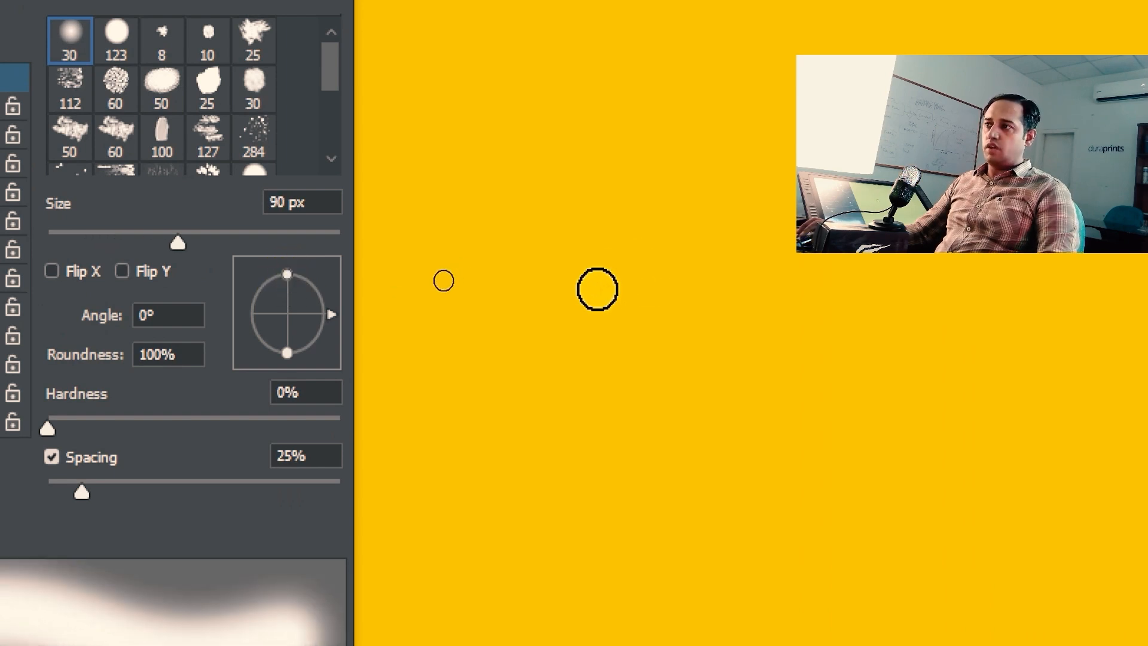
{"action": "key", "text": "bracketright"}
{"action": "key", "text": "bracketright"}
{"action": "key", "text": "bracketright"}
{"action": "left_click", "coordinate": [589, 328]}
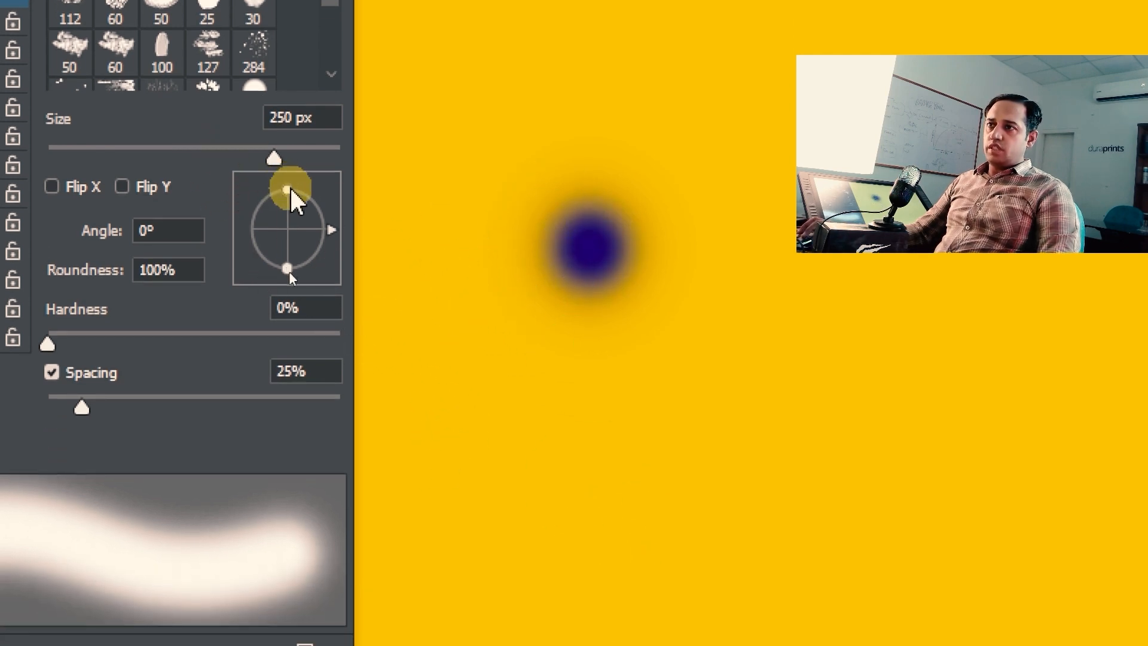
Step: Reduce the tip roundness to 53% and paint three elliptical dabs
{"action": "left_click_drag", "start_coordinate": [287, 189], "coordinate": [287, 208]}
{"action": "left_click", "coordinate": [577, 445]}
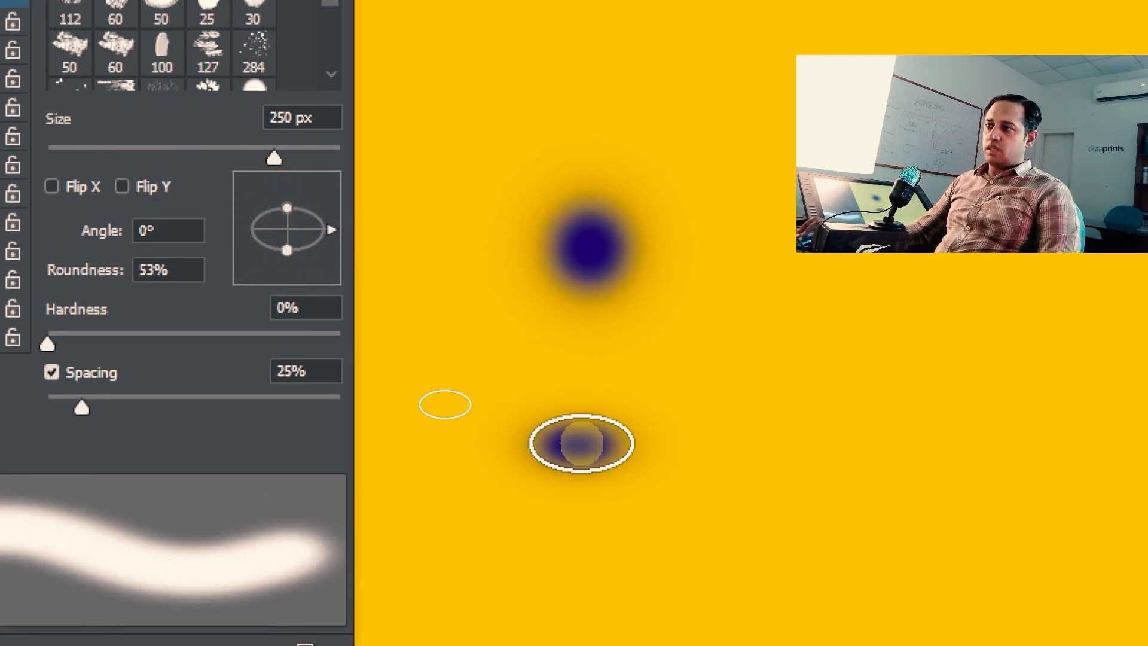
{"action": "left_click", "coordinate": [434, 349]}
{"action": "left_click", "coordinate": [531, 550]}
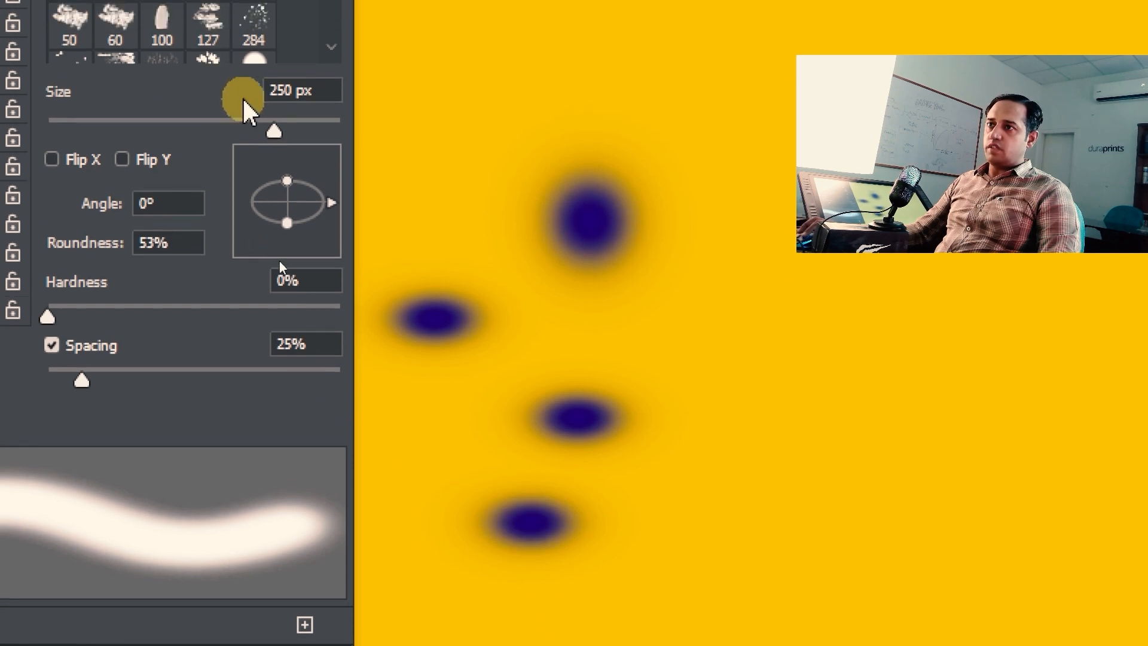
Step: Flatten the tip to 25% roundness and paint three flatter elliptical dabs
{"action": "left_click_drag", "start_coordinate": [286, 175], "coordinate": [288, 192]}
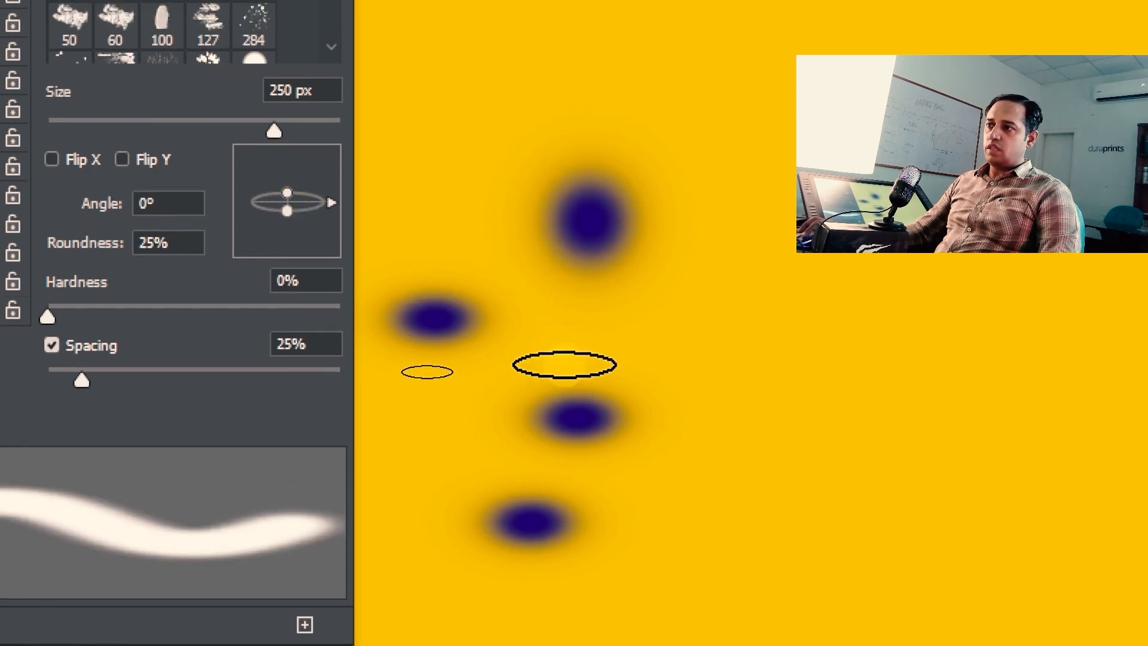
{"action": "left_click", "coordinate": [562, 353]}
{"action": "left_click", "coordinate": [721, 421]}
{"action": "left_click", "coordinate": [682, 522]}
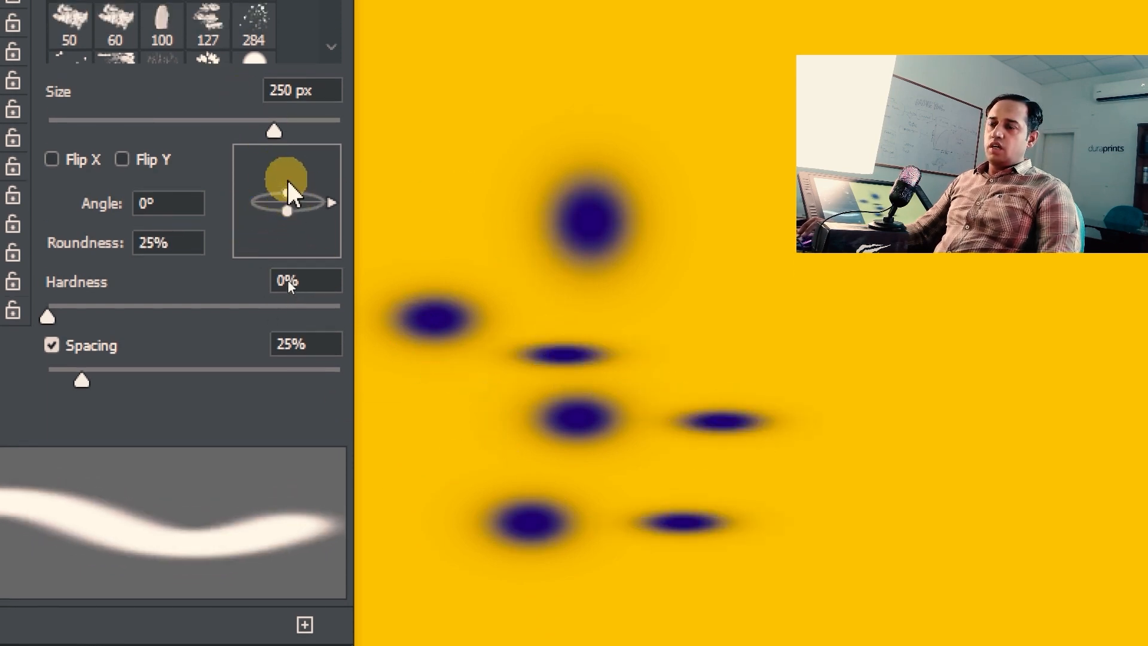
Step: Set the brush tip angle to 45° and stamp five angled dabs across the canvas
{"action": "left_click", "coordinate": [153, 204]}
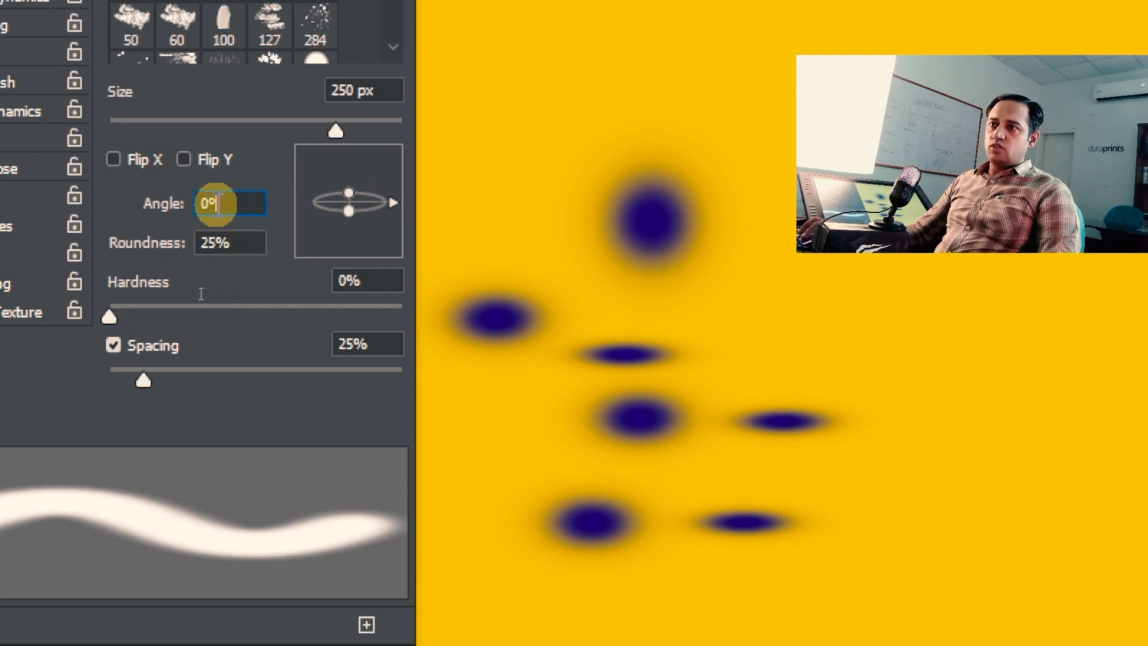
{"action": "left_click_drag", "start_coordinate": [218, 204], "coordinate": [157, 205]}
{"action": "type", "text": "45"}
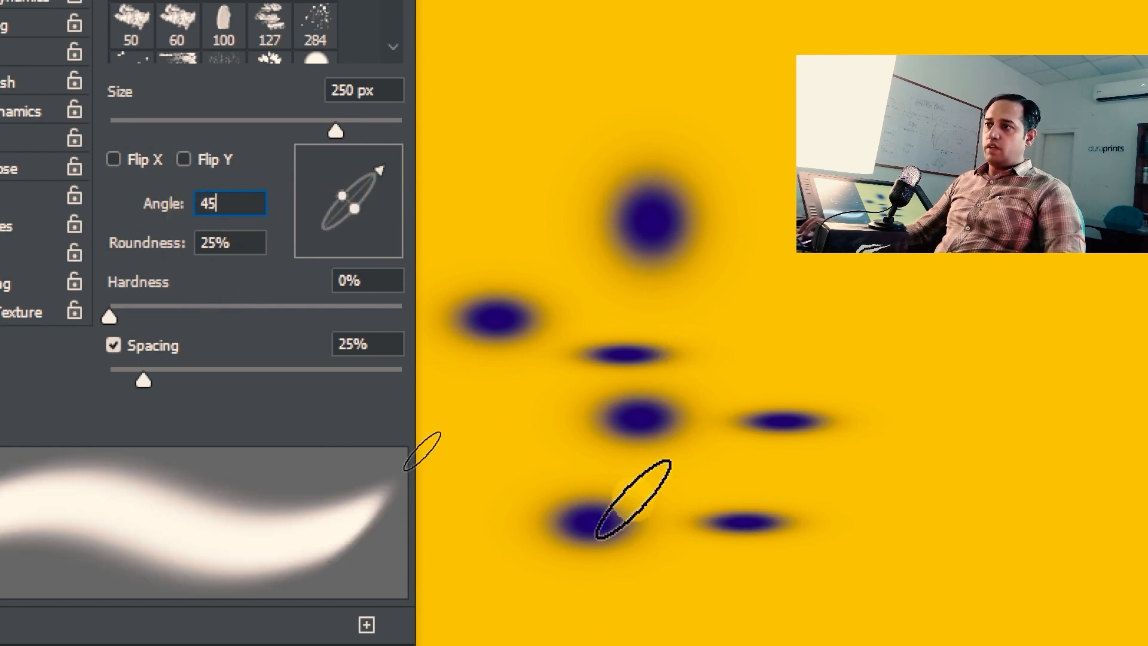
{"action": "left_click", "coordinate": [483, 479]}
{"action": "left_click", "coordinate": [514, 91]}
{"action": "left_click", "coordinate": [629, 94]}
{"action": "left_click", "coordinate": [783, 182]}
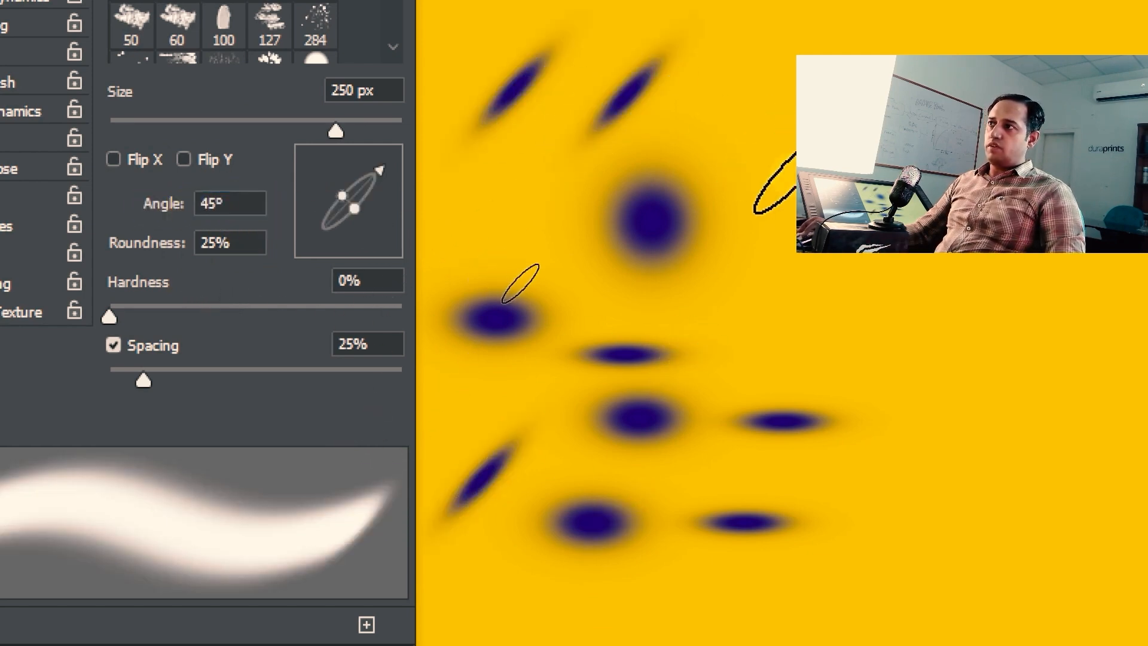
{"action": "left_click", "coordinate": [777, 293]}
Step: Paint three long strokes with the 45° angled tip
{"action": "left_click_drag", "start_coordinate": [777, 56], "coordinate": [571, 311]}
{"action": "left_click_drag", "start_coordinate": [768, 400], "coordinate": [634, 597]}
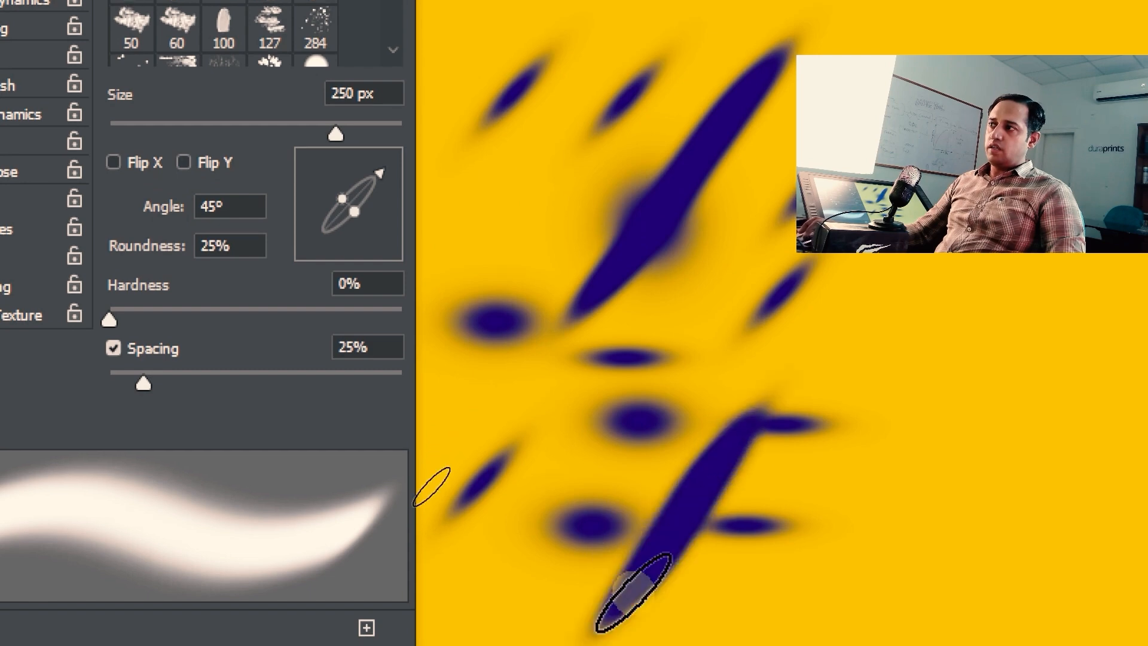
{"action": "left_click_drag", "start_coordinate": [836, 499], "coordinate": [735, 621]}
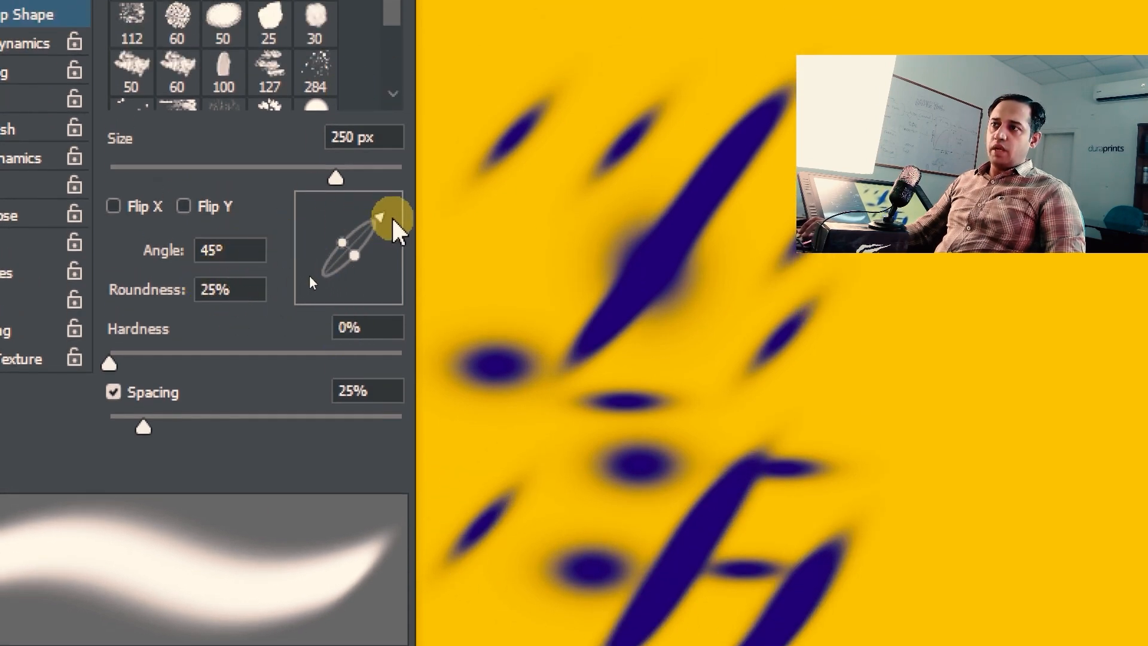
Step: Rotate the tip angle to 9° and paint a thick wavy stroke in the empty area
{"action": "mouse_move", "coordinate": [374, 216]}
{"action": "left_mouse_down"}
{"action": "mouse_move", "coordinate": [331, 214]}
{"action": "mouse_move", "coordinate": [387, 216]}
{"action": "mouse_move", "coordinate": [400, 232]}
{"action": "mouse_move", "coordinate": [362, 217]}
{"action": "mouse_move", "coordinate": [404, 248]}
{"action": "mouse_move", "coordinate": [356, 212]}
{"action": "mouse_move", "coordinate": [410, 243]}
{"action": "left_mouse_up"}
{"action": "left_click_drag", "start_coordinate": [678, 467], "coordinate": [793, 145]}
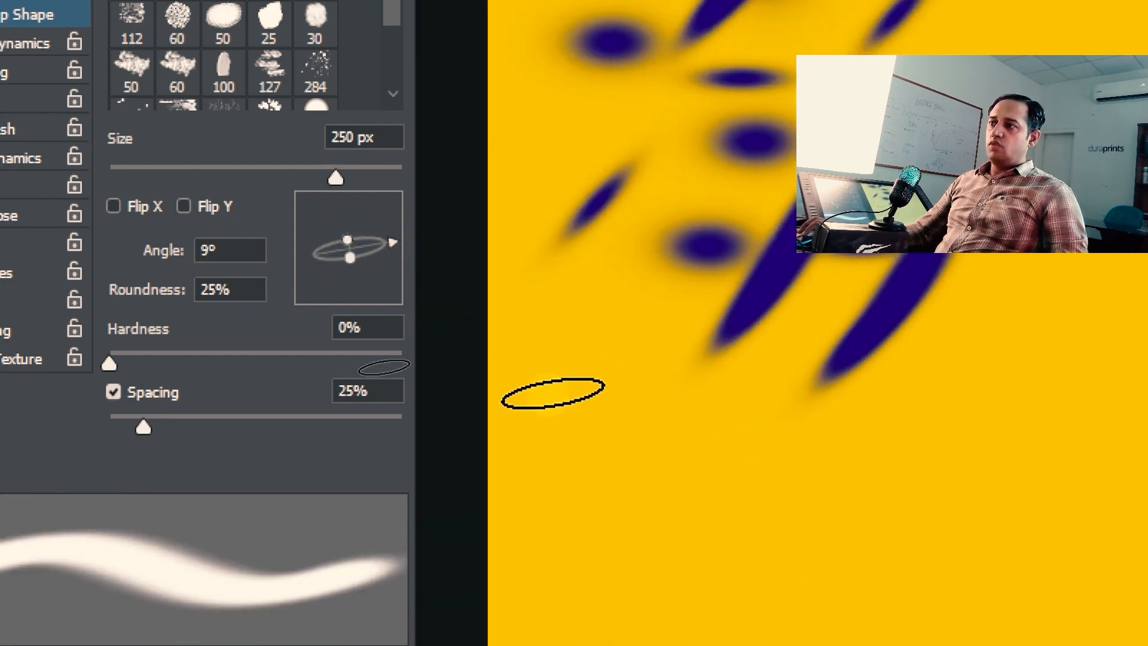
{"action": "mouse_move", "coordinate": [552, 394]}
{"action": "left_mouse_down"}
{"action": "mouse_move", "coordinate": [600, 497]}
{"action": "mouse_move", "coordinate": [690, 453]}
{"action": "mouse_move", "coordinate": [689, 394]}
{"action": "mouse_move", "coordinate": [859, 464]}
{"action": "mouse_move", "coordinate": [848, 594]}
{"action": "mouse_move", "coordinate": [908, 567]}
{"action": "mouse_move", "coordinate": [935, 460]}
{"action": "left_mouse_up"}
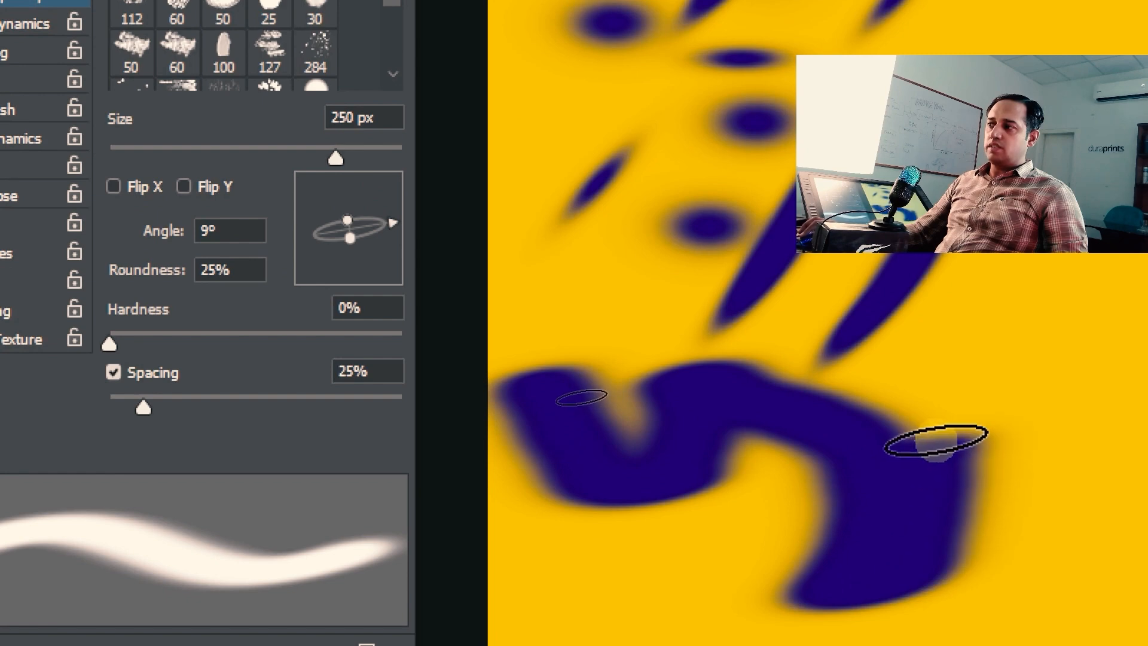
{"action": "left_click_drag", "start_coordinate": [723, 448], "coordinate": [533, 377]}
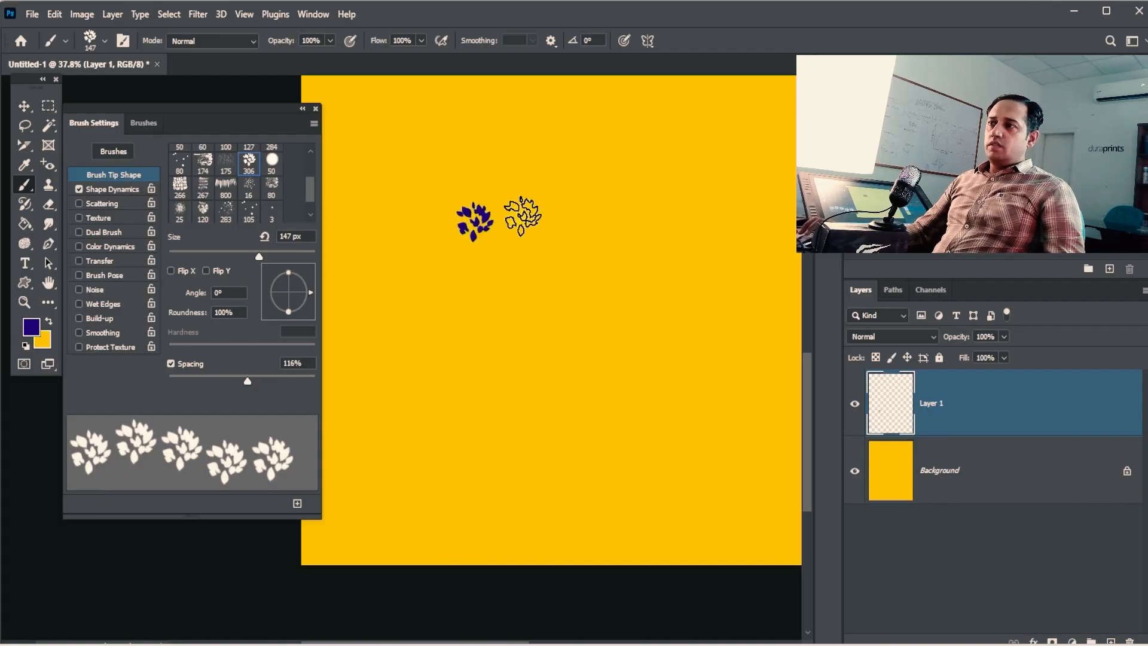
Step: Stamp several leaf clusters, then enlarge the brush to 300 px and stamp a large one
{"action": "left_click", "coordinate": [462, 152]}
{"action": "left_click", "coordinate": [393, 287]}
{"action": "left_click", "coordinate": [373, 150]}
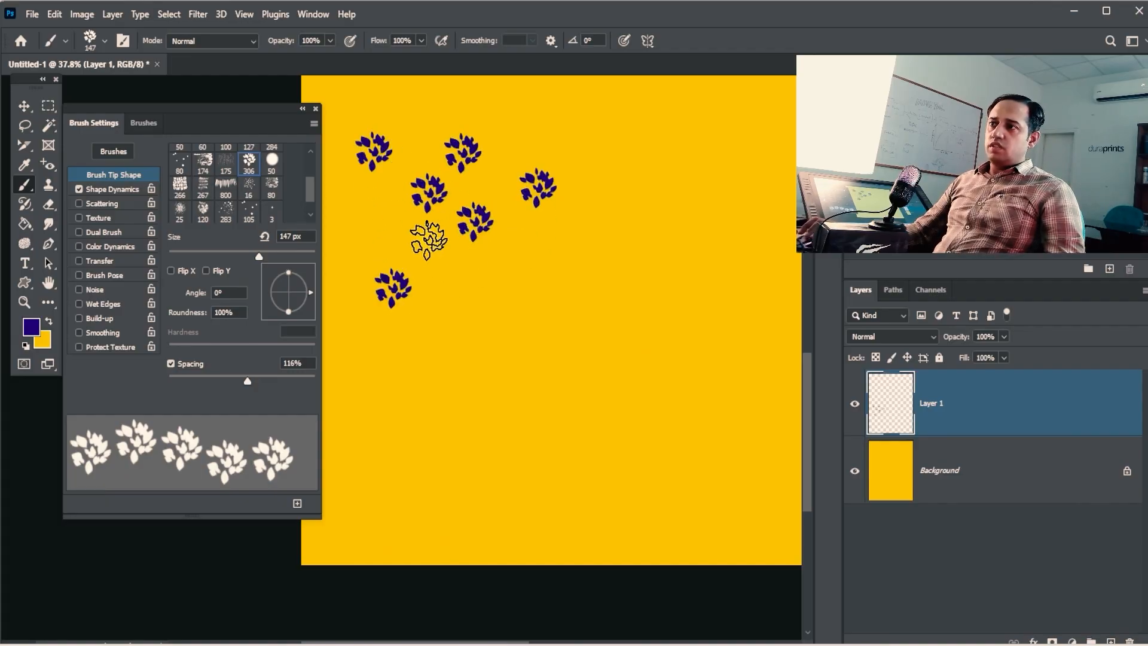
{"action": "left_click", "coordinate": [389, 230]}
{"action": "left_click", "coordinate": [428, 239]}
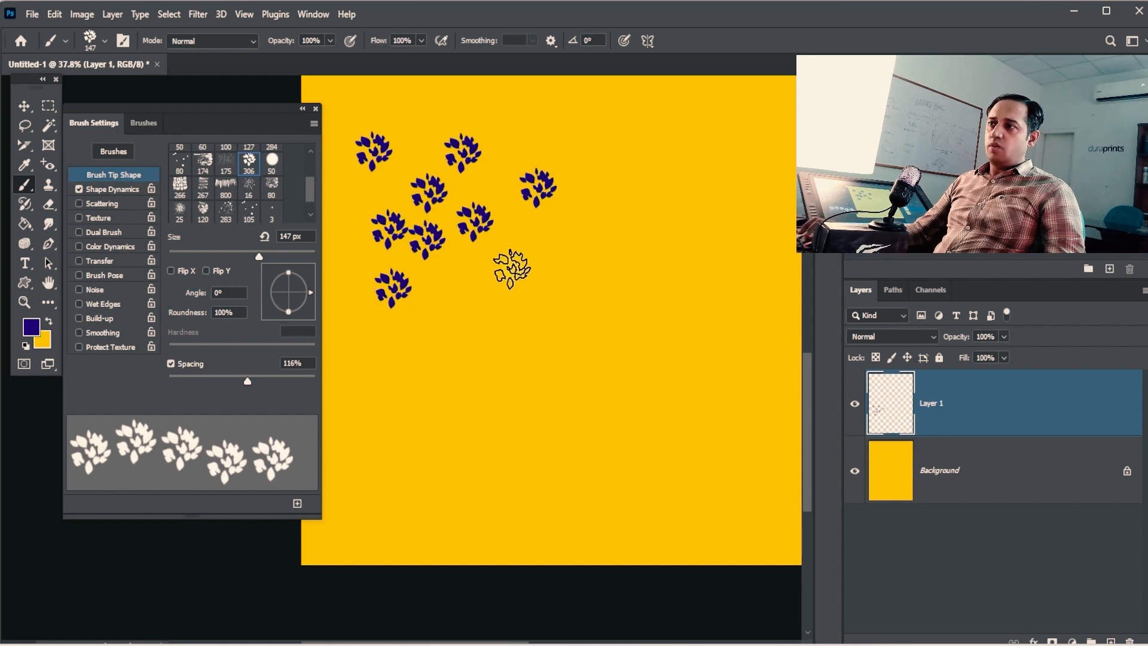
{"action": "key", "text": "bracketright"}
{"action": "key", "text": "bracketright"}
{"action": "key", "text": "bracketright"}
{"action": "key", "text": "bracketright"}
{"action": "key", "text": "bracketright"}
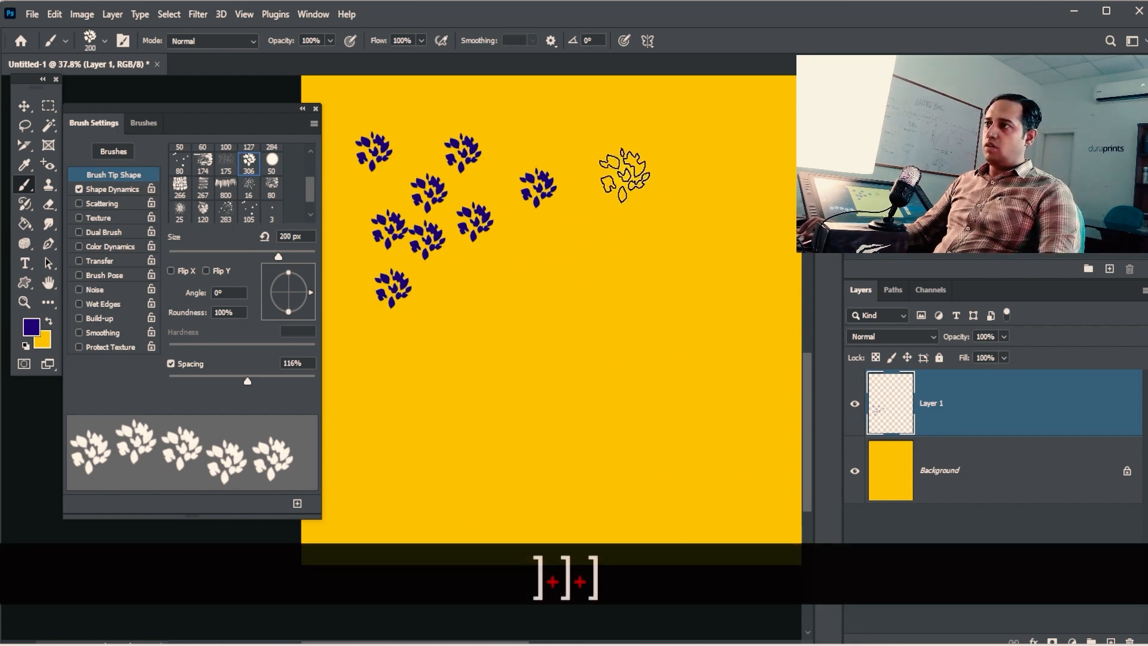
{"action": "left_click", "coordinate": [623, 173]}
{"action": "left_click", "coordinate": [294, 298]}
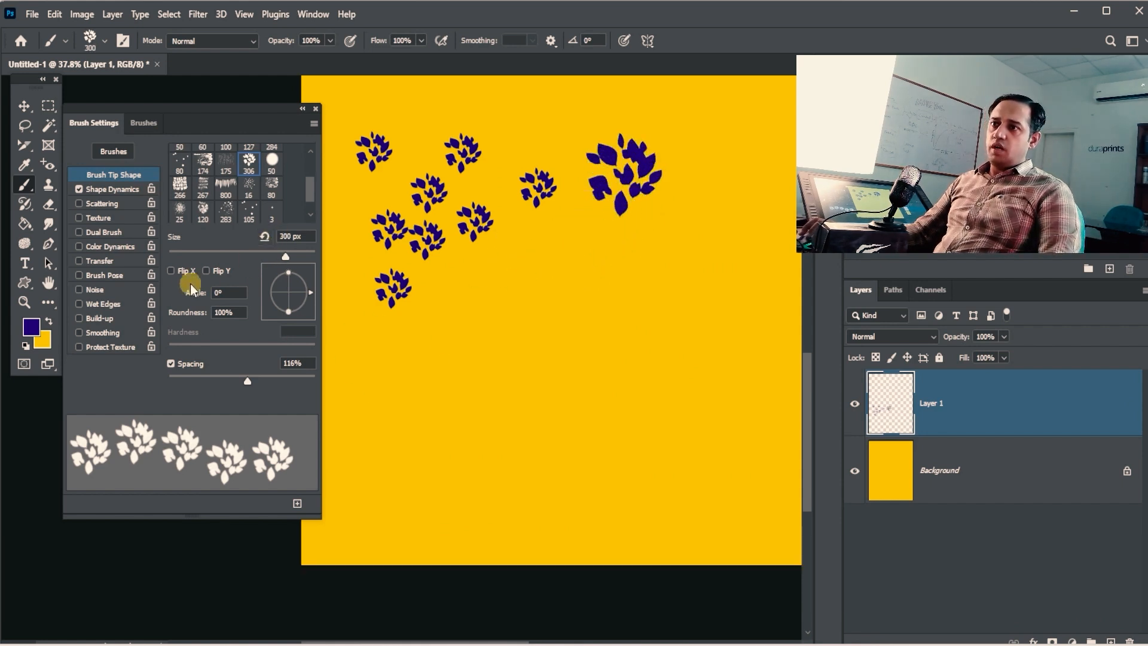
Step: Turn on Flip X and stamp two horizontally mirrored leaf clusters
{"action": "left_click", "coordinate": [172, 272]}
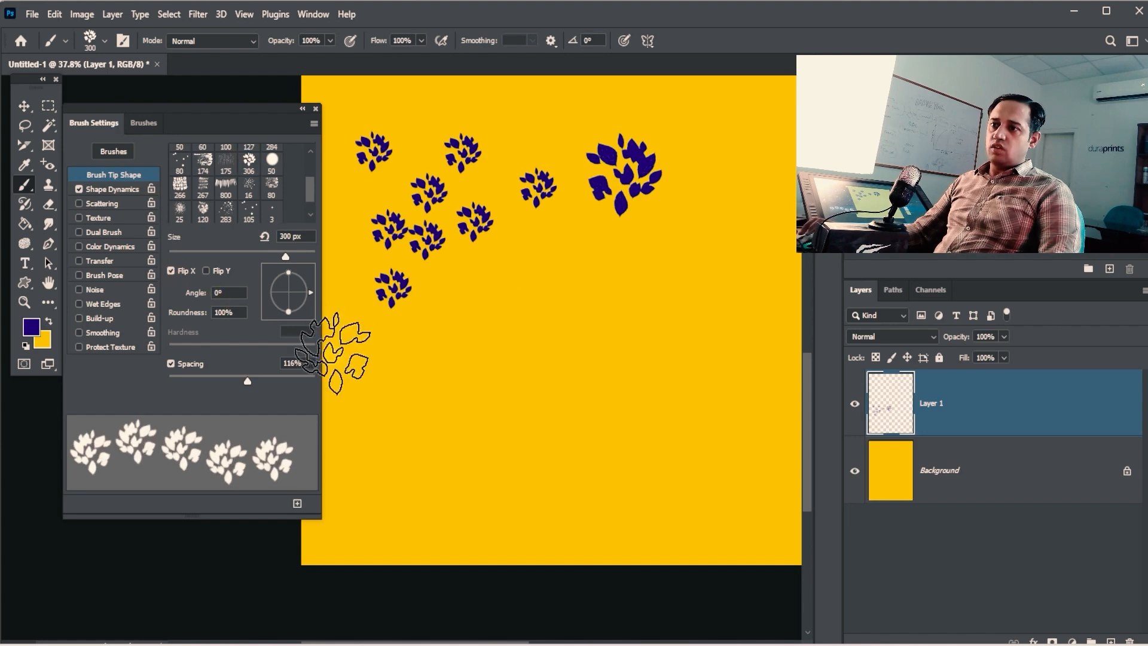
{"action": "left_click", "coordinate": [171, 271]}
{"action": "left_click", "coordinate": [171, 270]}
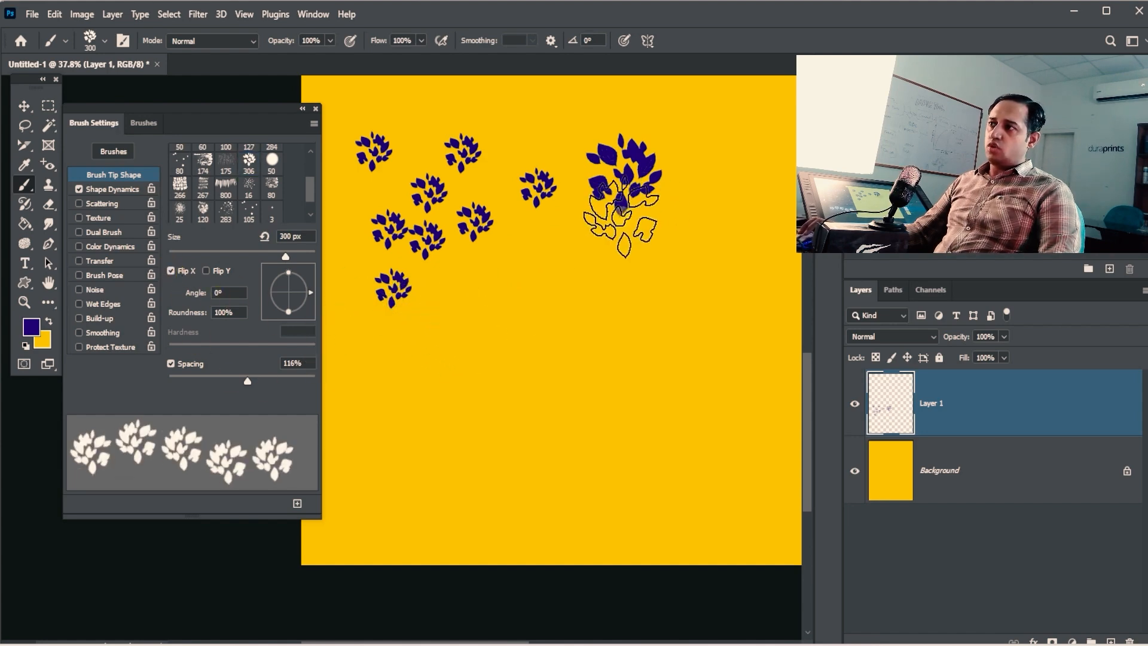
{"action": "left_click", "coordinate": [464, 302]}
{"action": "left_click", "coordinate": [546, 293]}
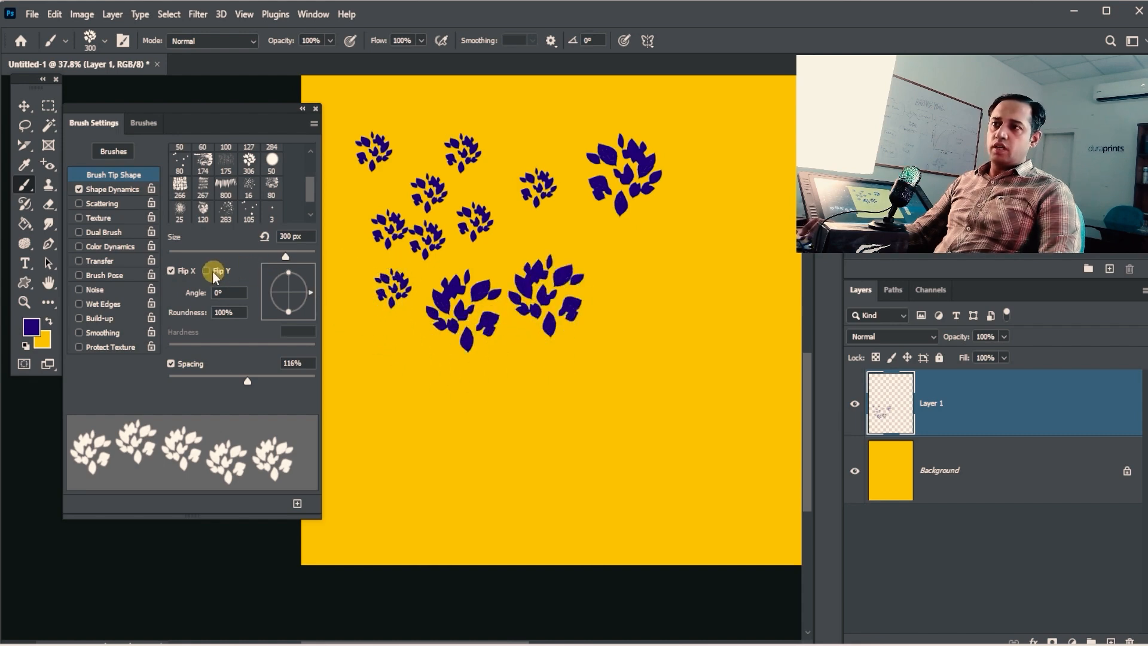
Step: Switch from Flip X to Flip Y and stamp five vertically flipped leaf clusters
{"action": "left_click", "coordinate": [179, 272]}
{"action": "left_click", "coordinate": [207, 271]}
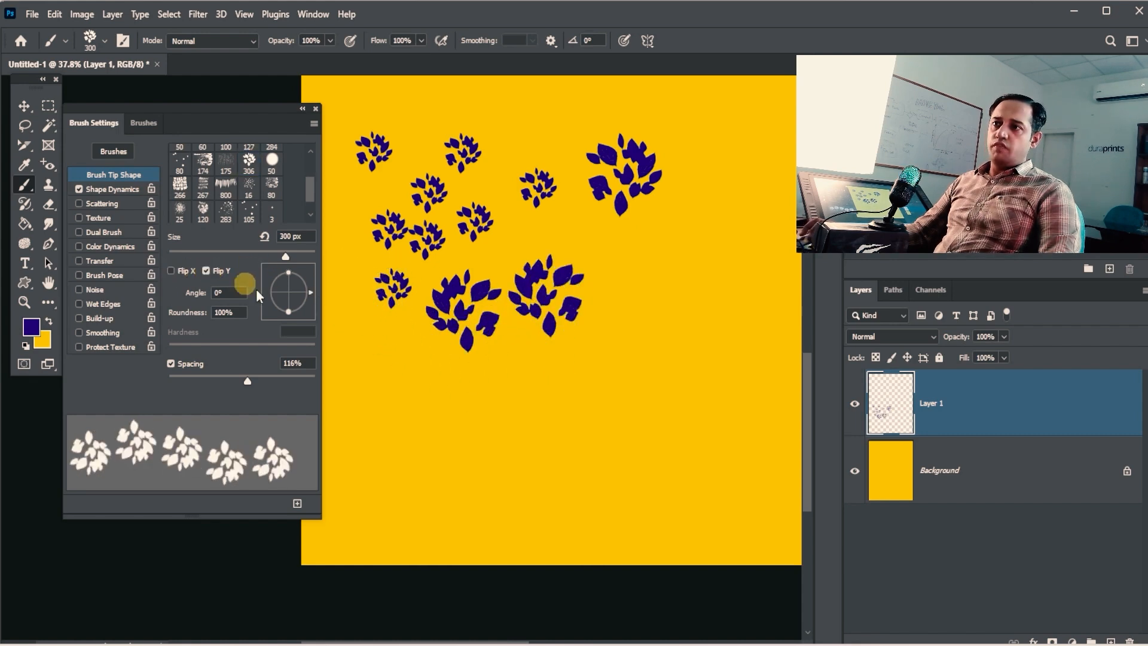
{"action": "left_click", "coordinate": [472, 418]}
{"action": "left_click", "coordinate": [570, 411]}
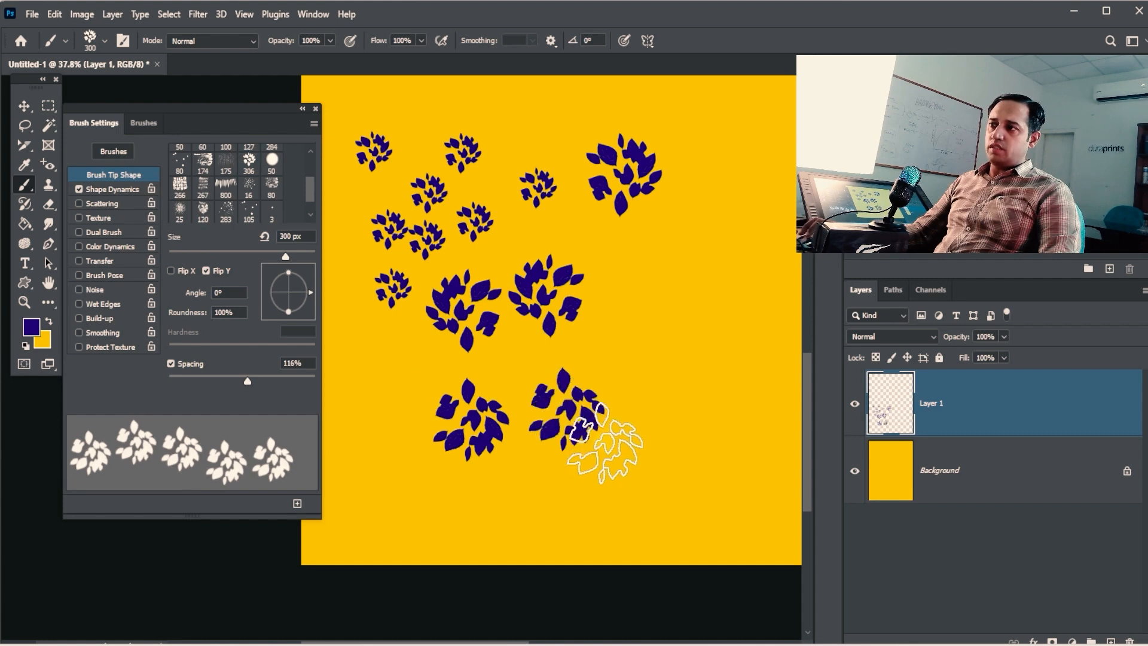
{"action": "left_click", "coordinate": [609, 457]}
{"action": "left_click", "coordinate": [662, 376]}
{"action": "left_click", "coordinate": [679, 286]}
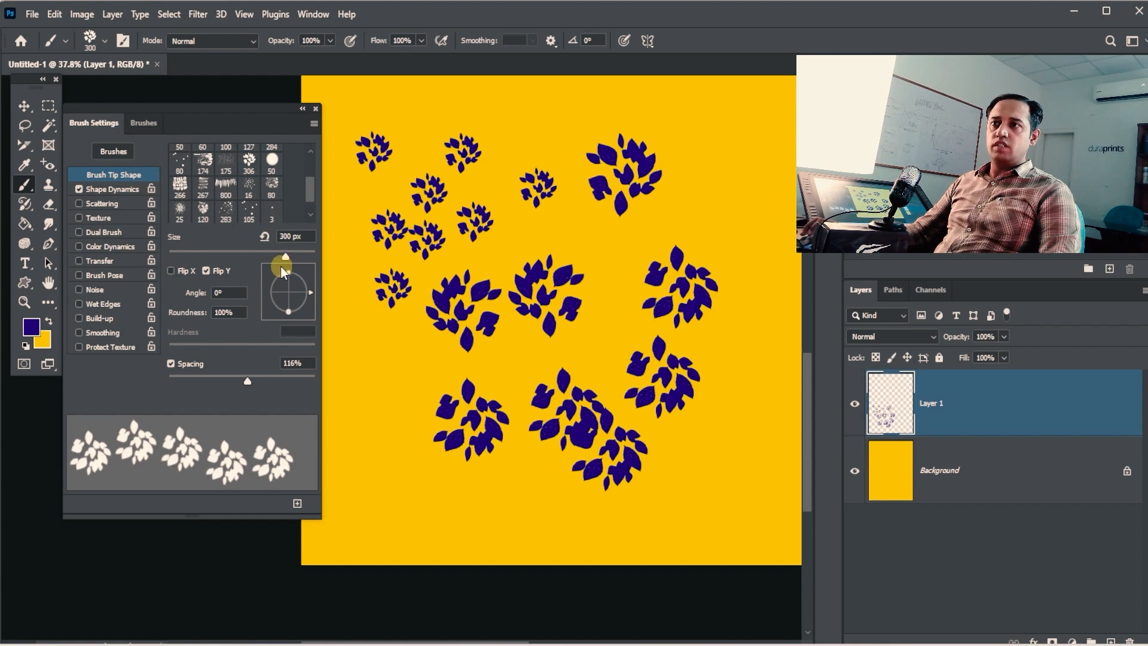
Step: Choose the 800 grass tip, paint a row of blades, and flip the tip both ways
{"action": "left_click", "coordinate": [237, 190]}
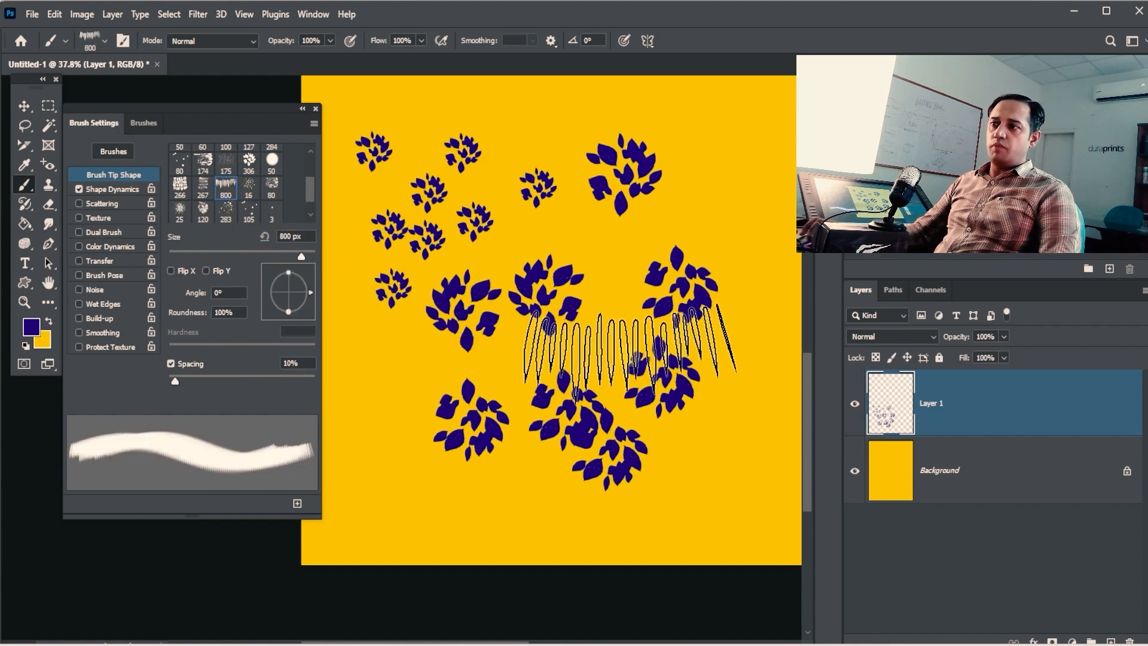
{"action": "left_click", "coordinate": [456, 506]}
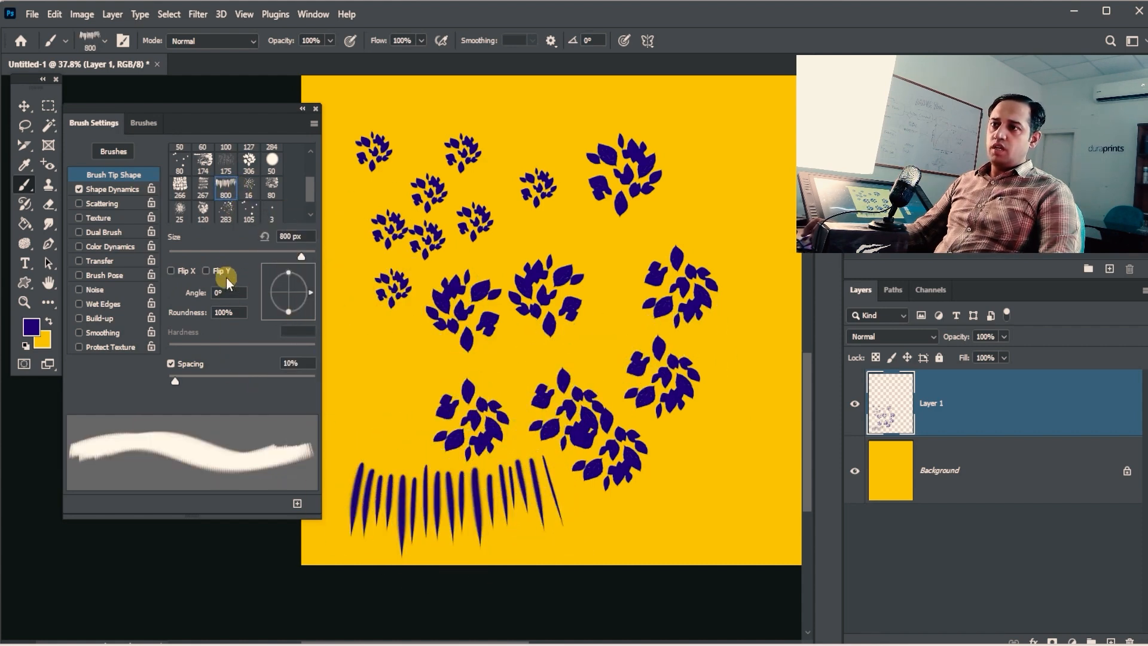
{"action": "left_click", "coordinate": [206, 272]}
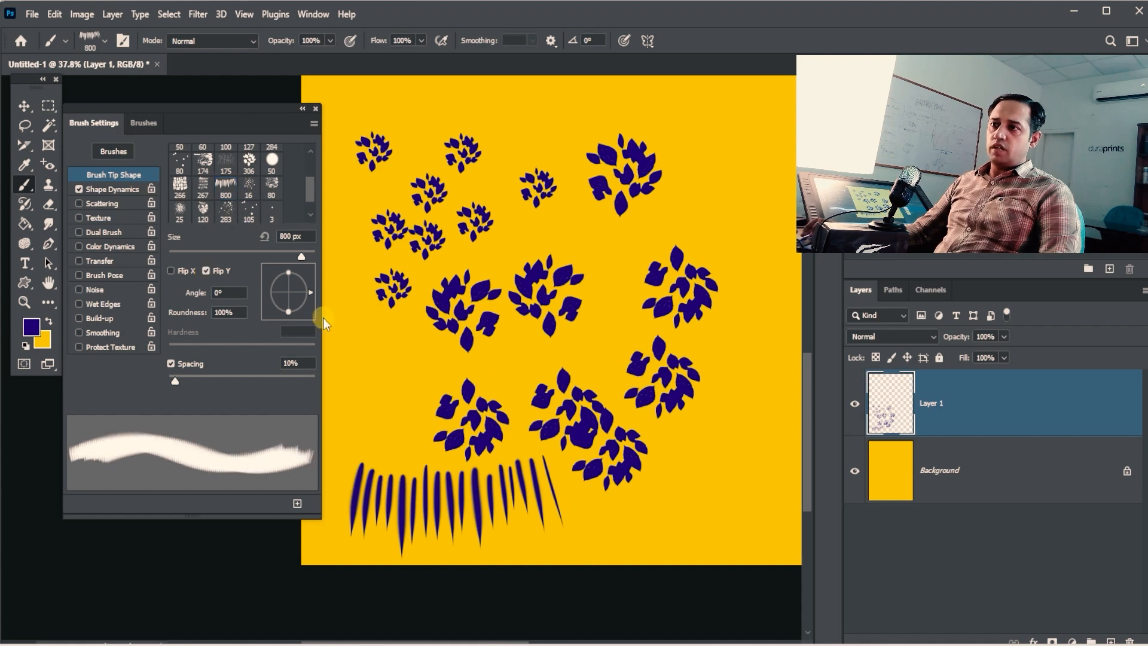
{"action": "left_click", "coordinate": [171, 271]}
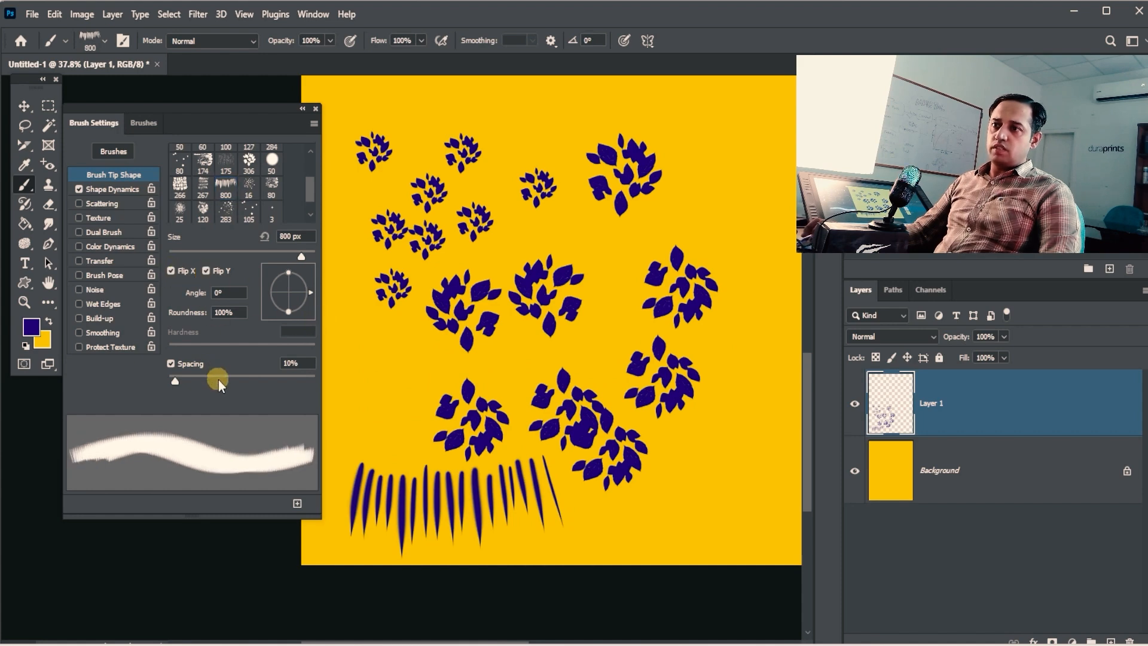
Step: Spread the blade spacing to 114%, paint another row, then clear Layer 1
{"action": "left_click_drag", "start_coordinate": [220, 386], "coordinate": [246, 381]}
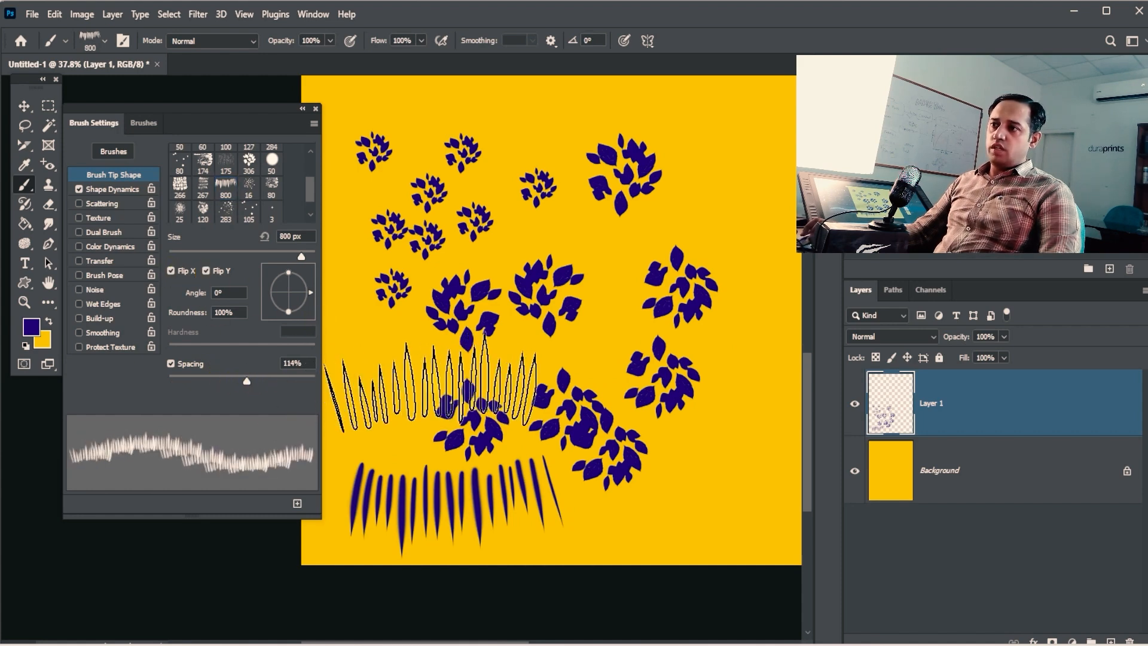
{"action": "left_click", "coordinate": [430, 388]}
{"action": "left_click_drag", "start_coordinate": [659, 430], "coordinate": [619, 431]}
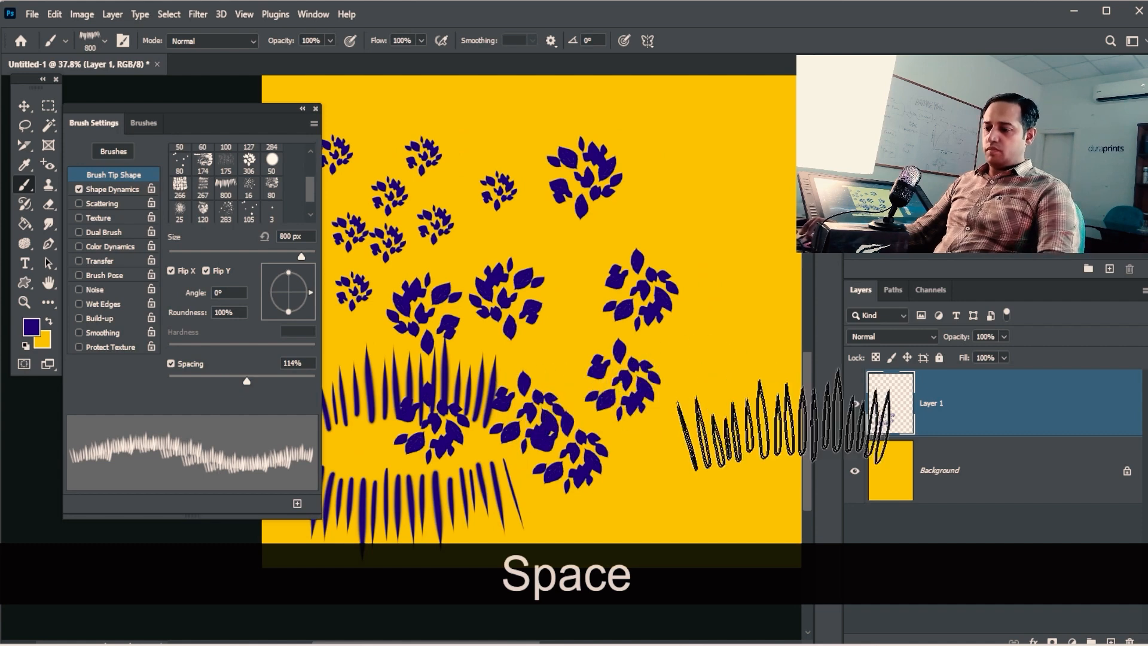
{"action": "key", "text": "Delete"}
Step: Paint a blade row near the top centre, then set the grass tip to Flip X only
{"action": "left_click", "coordinate": [541, 221]}
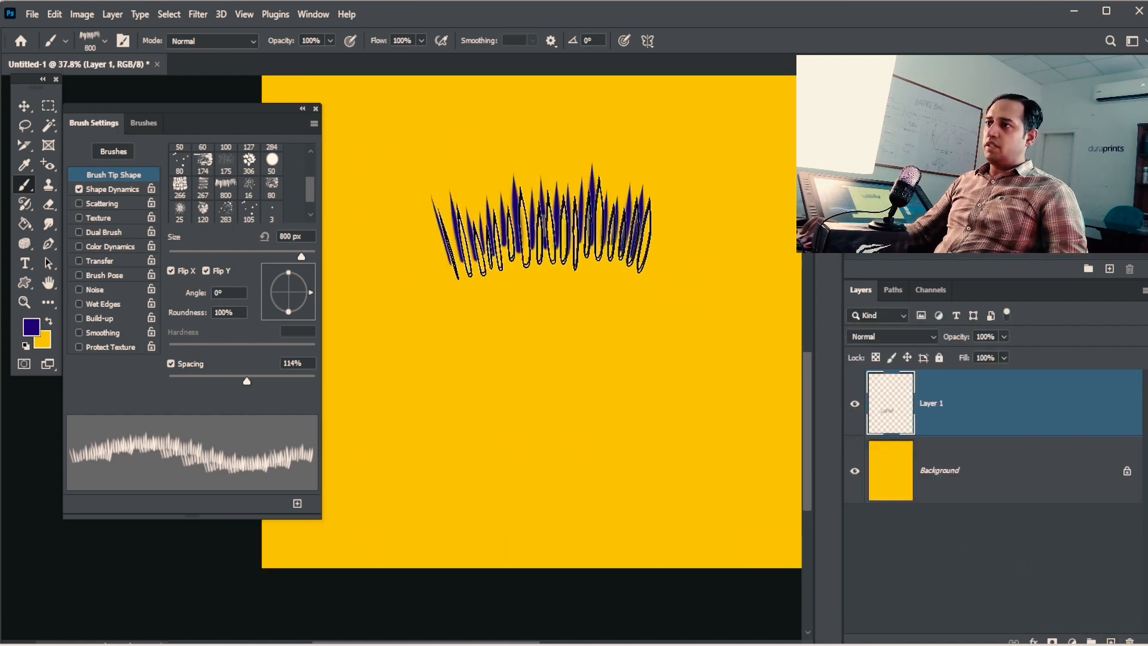
{"action": "left_click", "coordinate": [187, 272]}
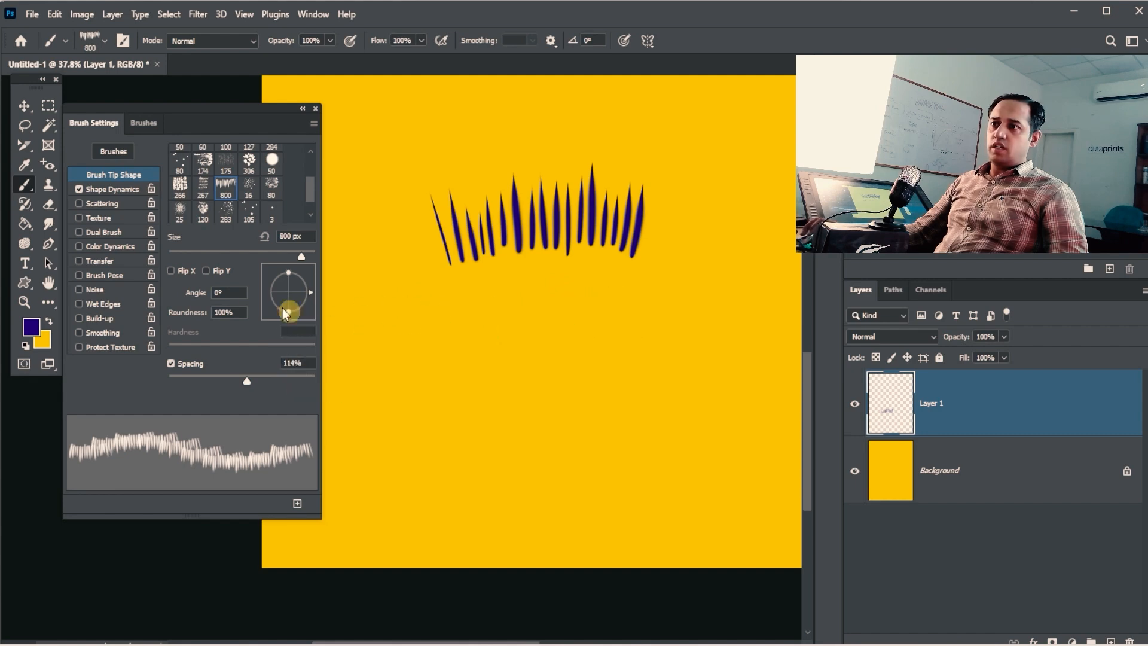
{"action": "left_click", "coordinate": [206, 272]}
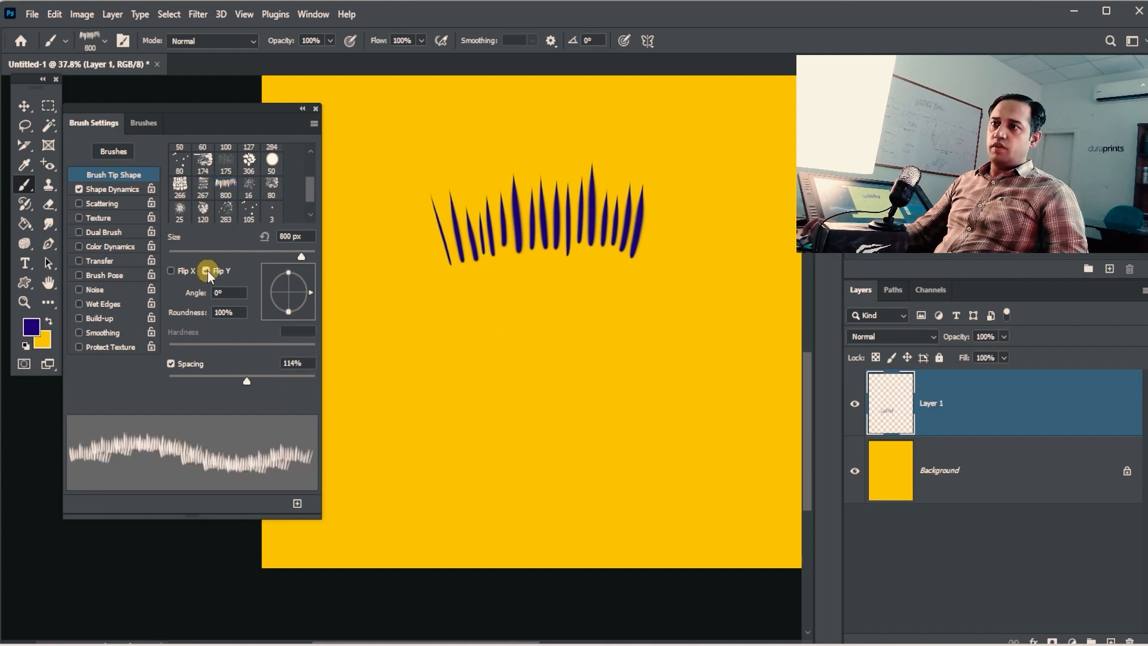
{"action": "left_click", "coordinate": [171, 272]}
{"action": "left_click", "coordinate": [206, 270]}
Step: Paint a second blade row below the first, then adjust roundness and rotate the tip to 52°
{"action": "left_click", "coordinate": [535, 334]}
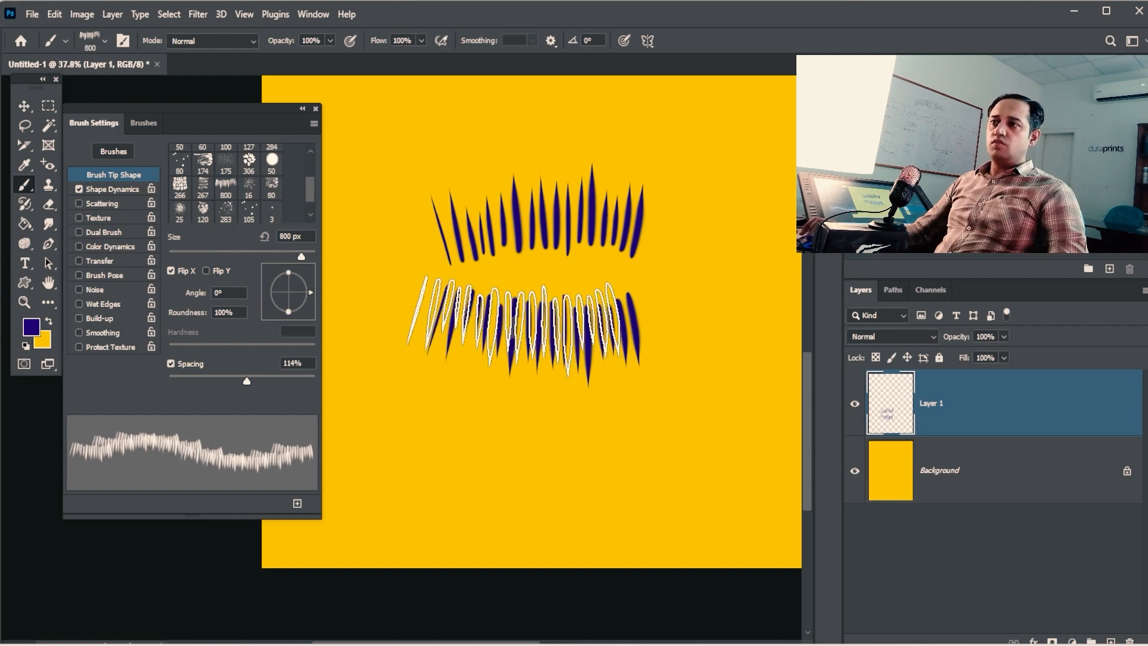
{"action": "mouse_move", "coordinate": [289, 273]}
{"action": "left_mouse_down"}
{"action": "mouse_move", "coordinate": [267, 290]}
{"action": "mouse_move", "coordinate": [287, 265]}
{"action": "mouse_move", "coordinate": [289, 281]}
{"action": "left_mouse_up"}
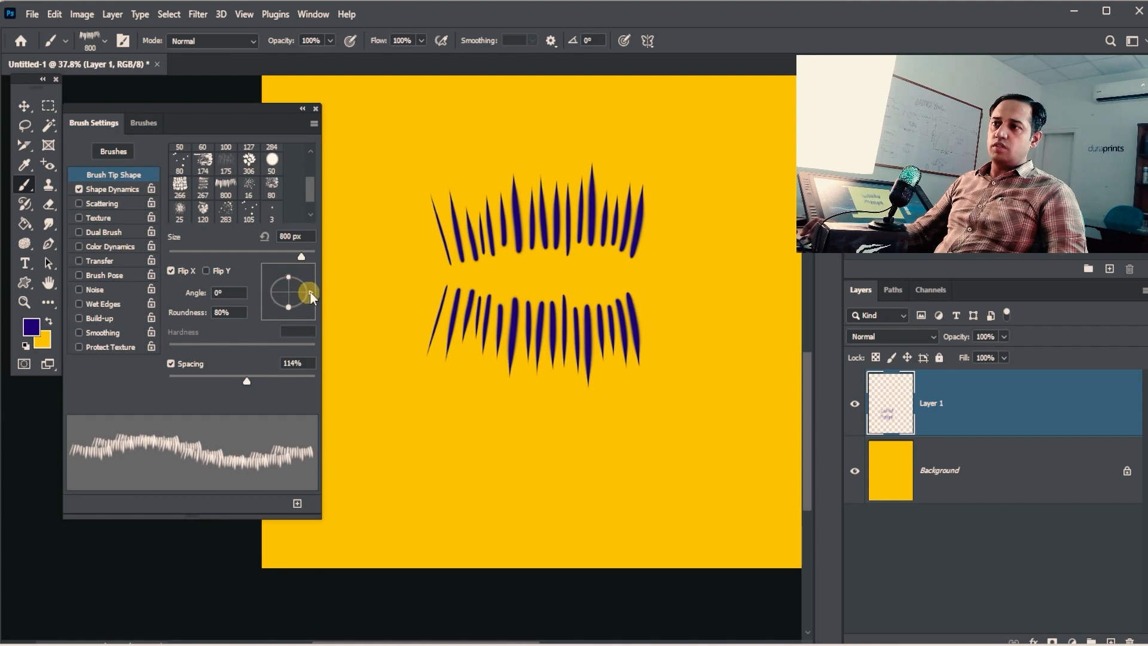
{"action": "mouse_move", "coordinate": [310, 297]}
{"action": "left_mouse_down"}
{"action": "mouse_move", "coordinate": [304, 257]}
{"action": "mouse_move", "coordinate": [309, 274]}
{"action": "left_mouse_up"}
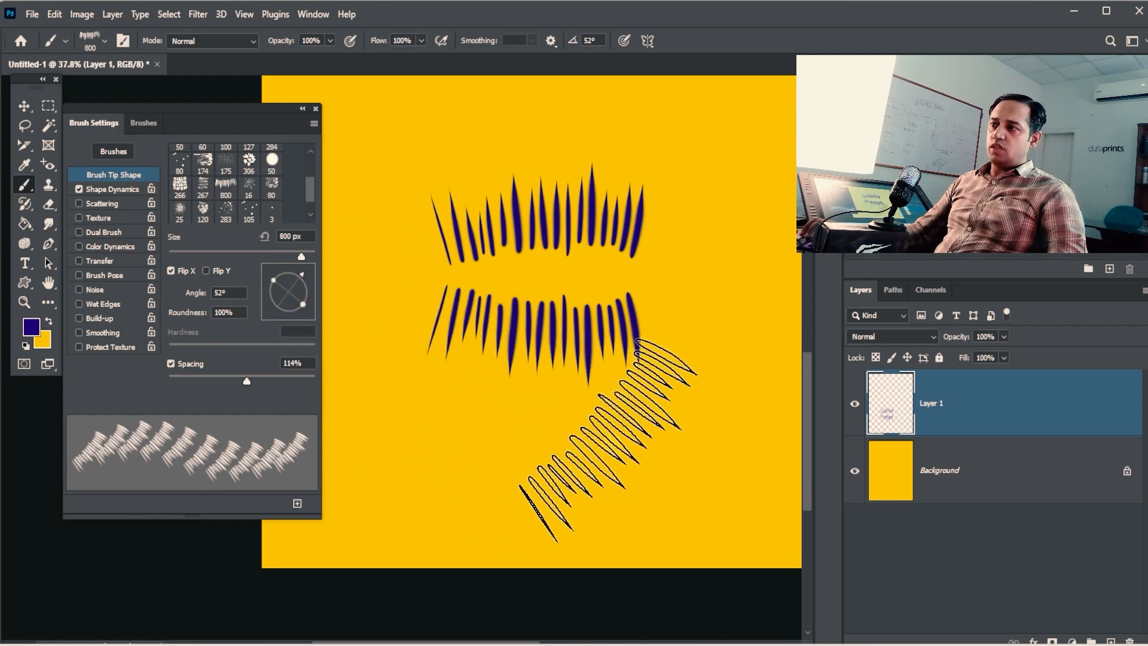
Step: Paint a tilted blade row at lower right, then rotate the tip to 163° and paint one at lower left
{"action": "left_click_drag", "start_coordinate": [633, 496], "coordinate": [777, 349]}
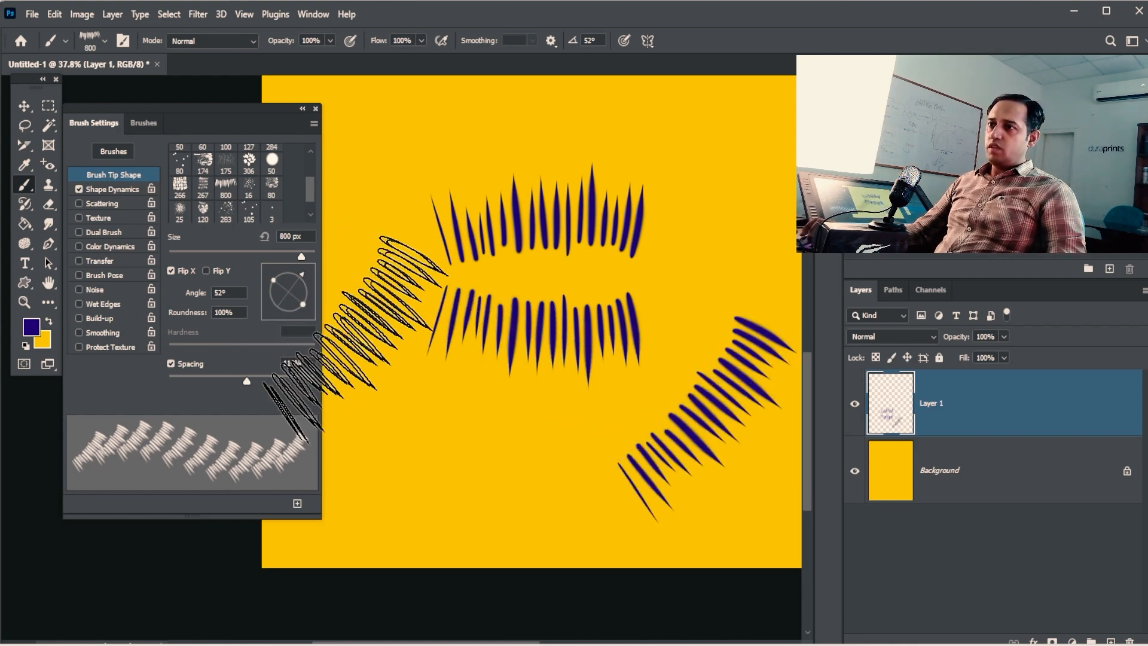
{"action": "mouse_move", "coordinate": [301, 280]}
{"action": "left_mouse_down"}
{"action": "mouse_move", "coordinate": [314, 333]}
{"action": "mouse_move", "coordinate": [277, 333]}
{"action": "mouse_move", "coordinate": [266, 286]}
{"action": "left_mouse_up"}
{"action": "left_click", "coordinate": [455, 438]}
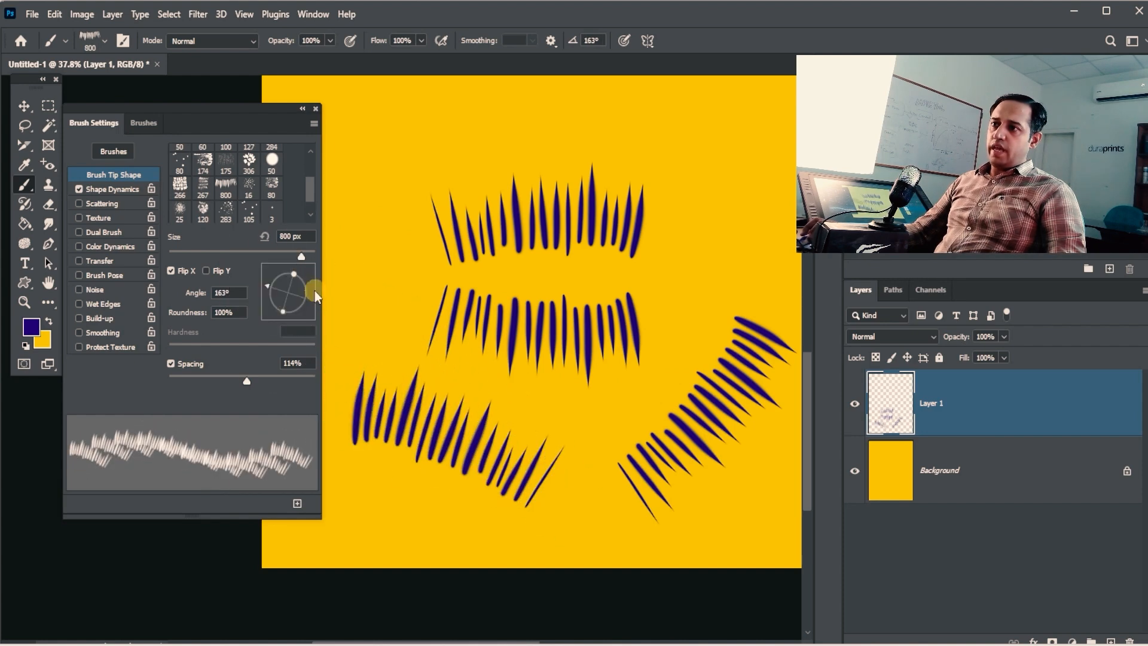
Step: Rotate the tip to -153° and stamp blade rows at the upper left and top centre
{"action": "left_click_drag", "start_coordinate": [270, 291], "coordinate": [269, 302]}
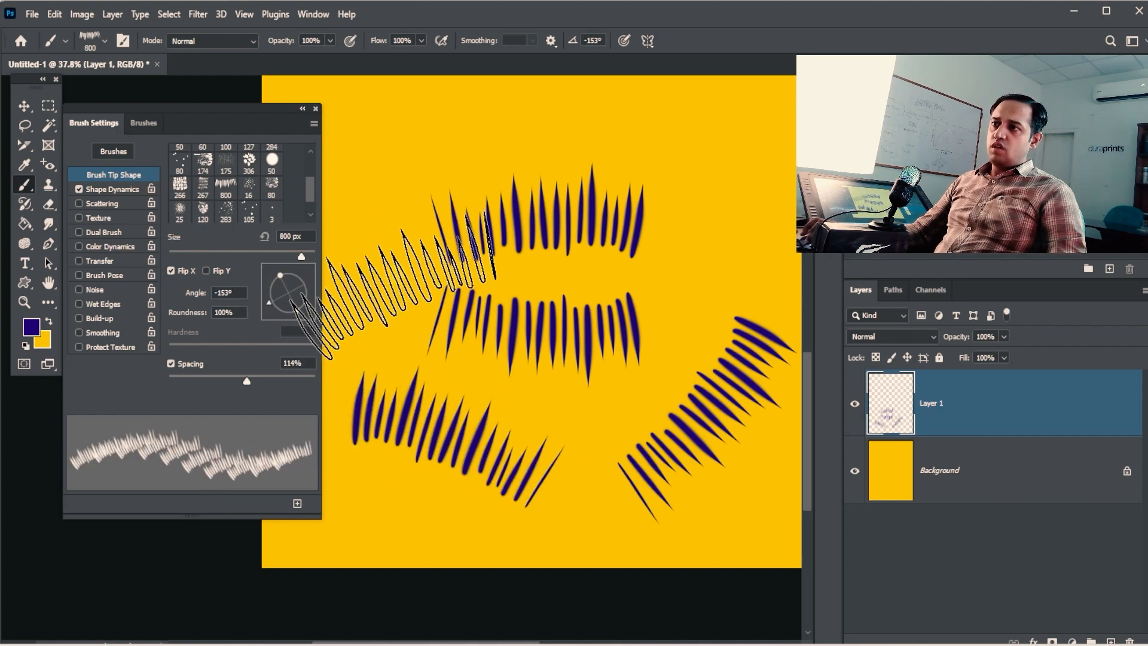
{"action": "key", "text": "space"}
{"action": "left_click_drag", "start_coordinate": [432, 210], "coordinate": [494, 257]}
{"action": "left_click", "coordinate": [457, 203]}
{"action": "key", "text": "space"}
{"action": "left_click_drag", "start_coordinate": [546, 343], "coordinate": [475, 377]}
{"action": "left_click_drag", "start_coordinate": [558, 261], "coordinate": [500, 314]}
{"action": "left_click", "coordinate": [541, 239]}
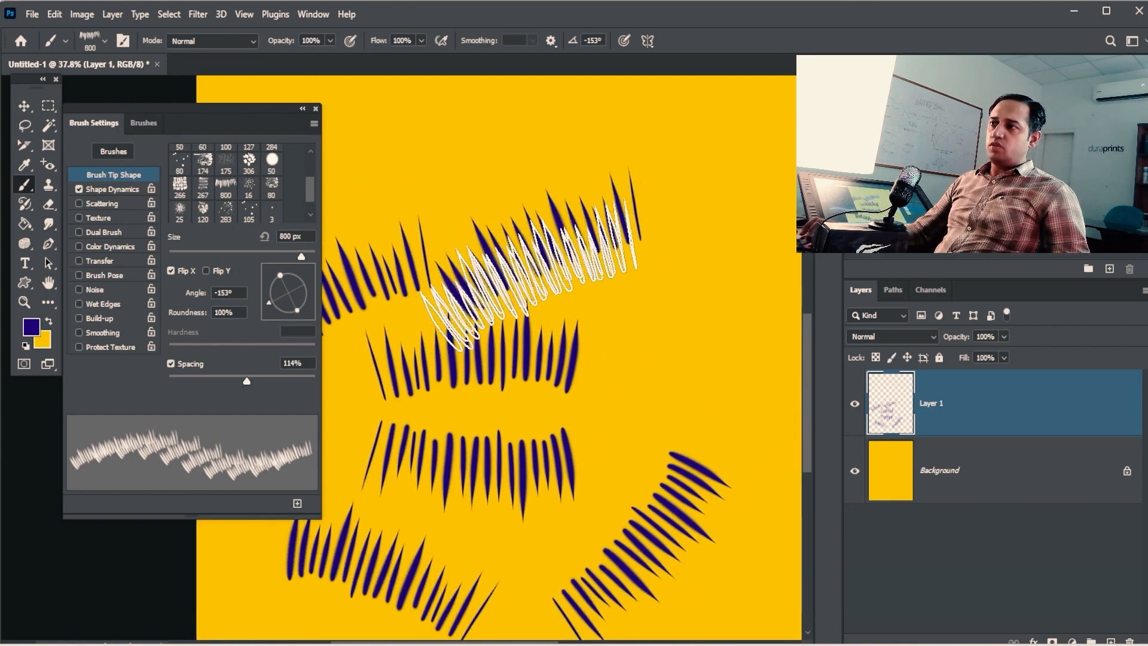
Step: Shrink the brush to 500 px and paint dab rows at 155° and 114° tip angles
{"action": "key", "text": "bracketleft"}
{"action": "key", "text": "bracketleft"}
{"action": "key", "text": "bracketleft"}
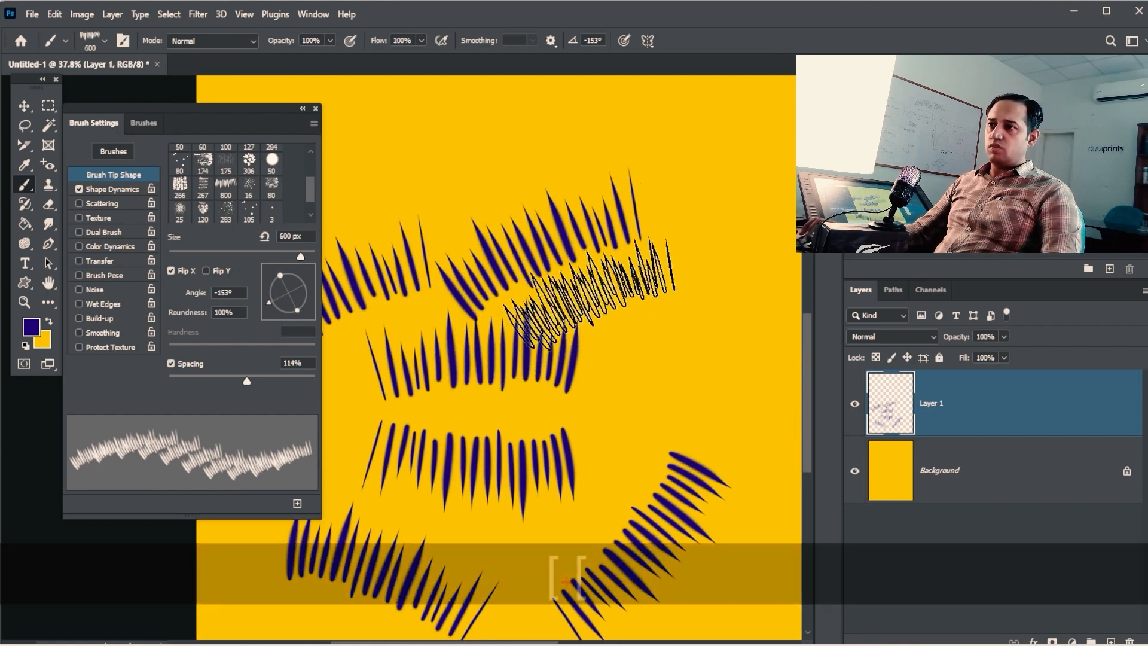
{"action": "left_click_drag", "start_coordinate": [274, 302], "coordinate": [268, 282]}
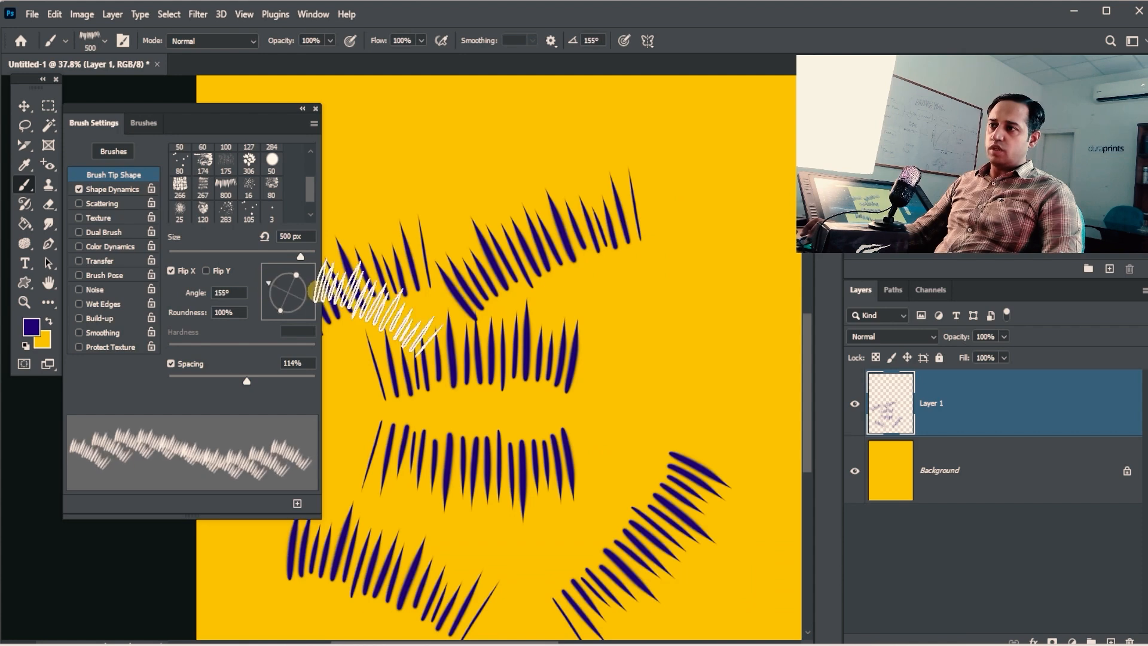
{"action": "left_click_drag", "start_coordinate": [624, 293], "coordinate": [738, 367]}
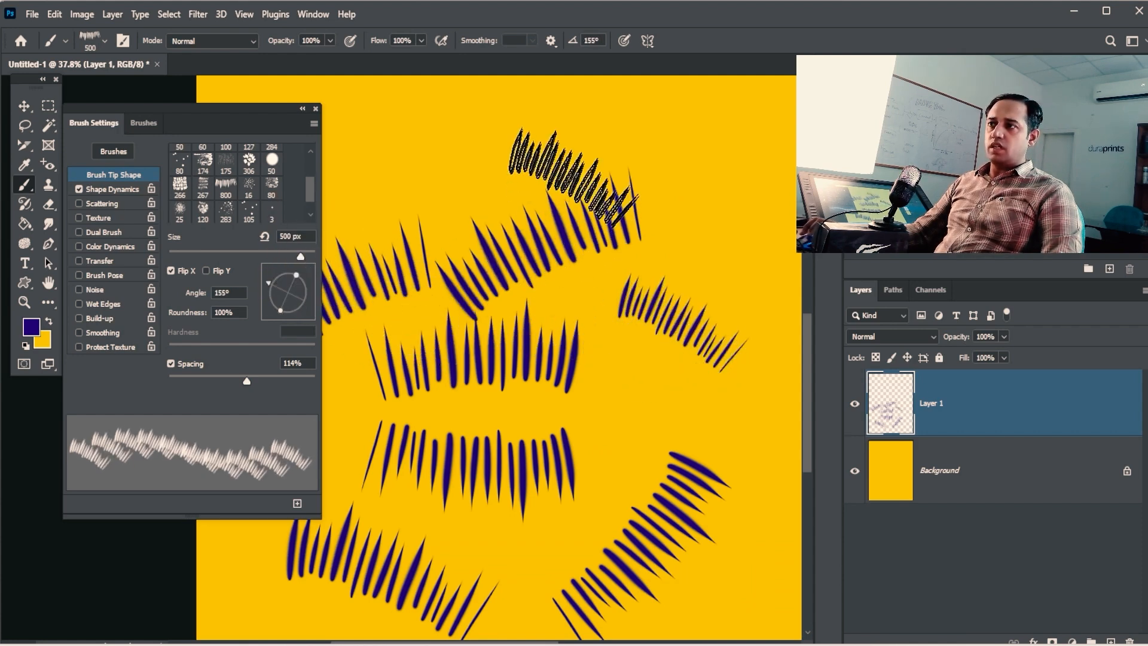
{"action": "left_click_drag", "start_coordinate": [604, 174], "coordinate": [496, 111]}
{"action": "left_click", "coordinate": [302, 257]}
{"action": "left_click_drag", "start_coordinate": [274, 288], "coordinate": [279, 270]}
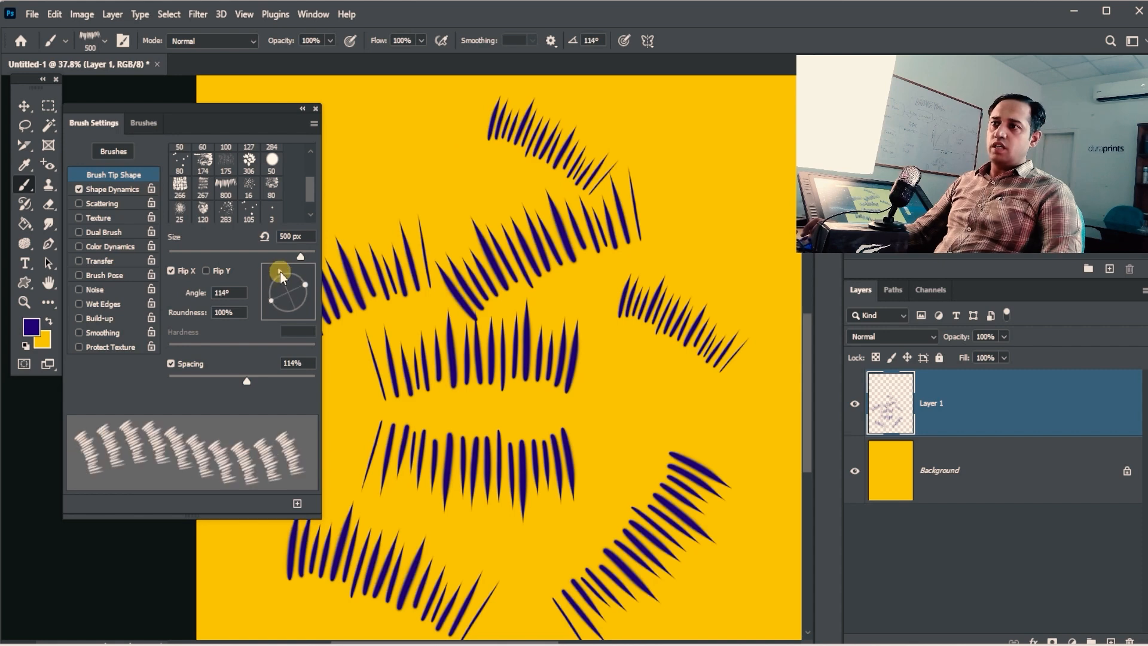
{"action": "left_click_drag", "start_coordinate": [374, 84], "coordinate": [412, 197]}
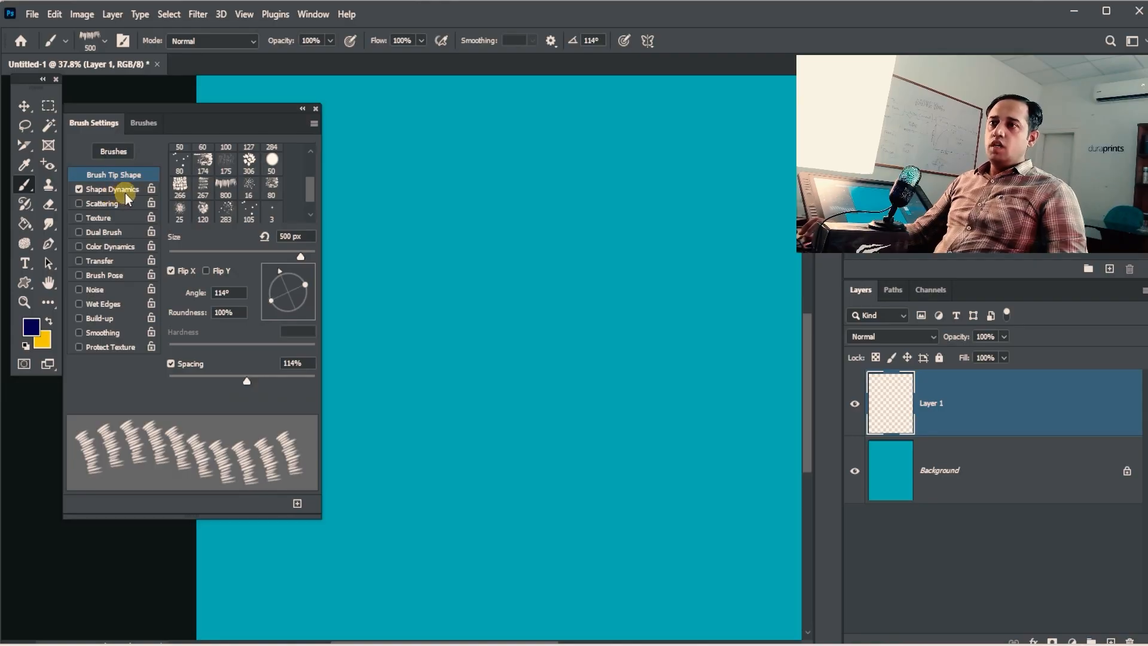
Step: Select the soft round 30 px brush tip and undo a test stroke made with it
{"action": "left_click", "coordinate": [127, 191]}
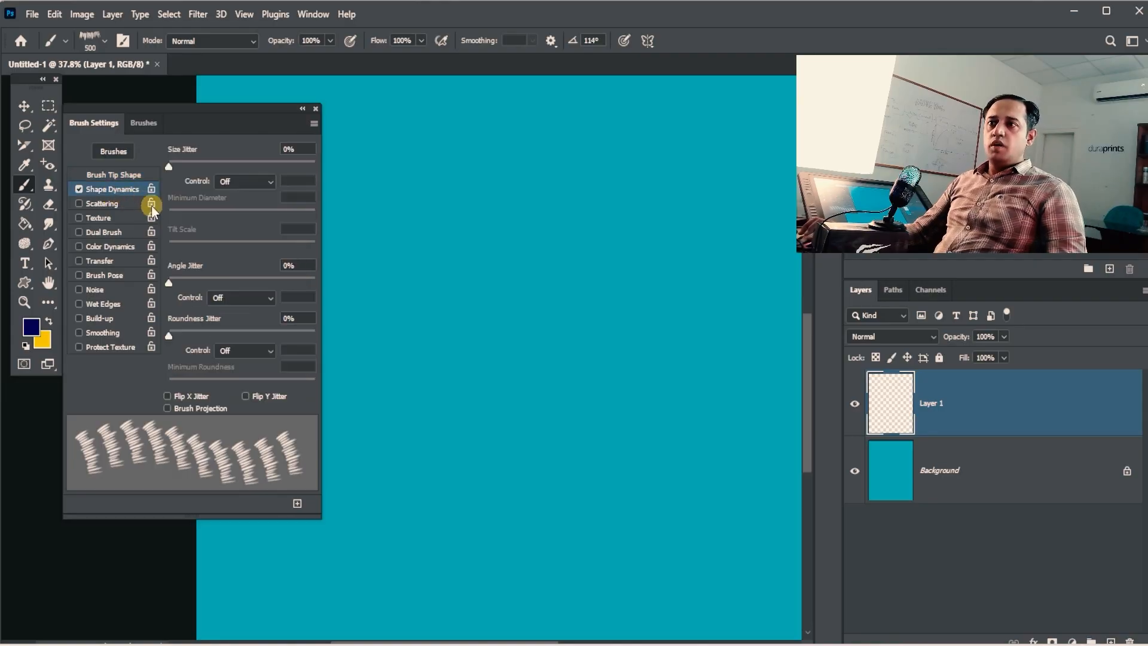
{"action": "left_click", "coordinate": [120, 180]}
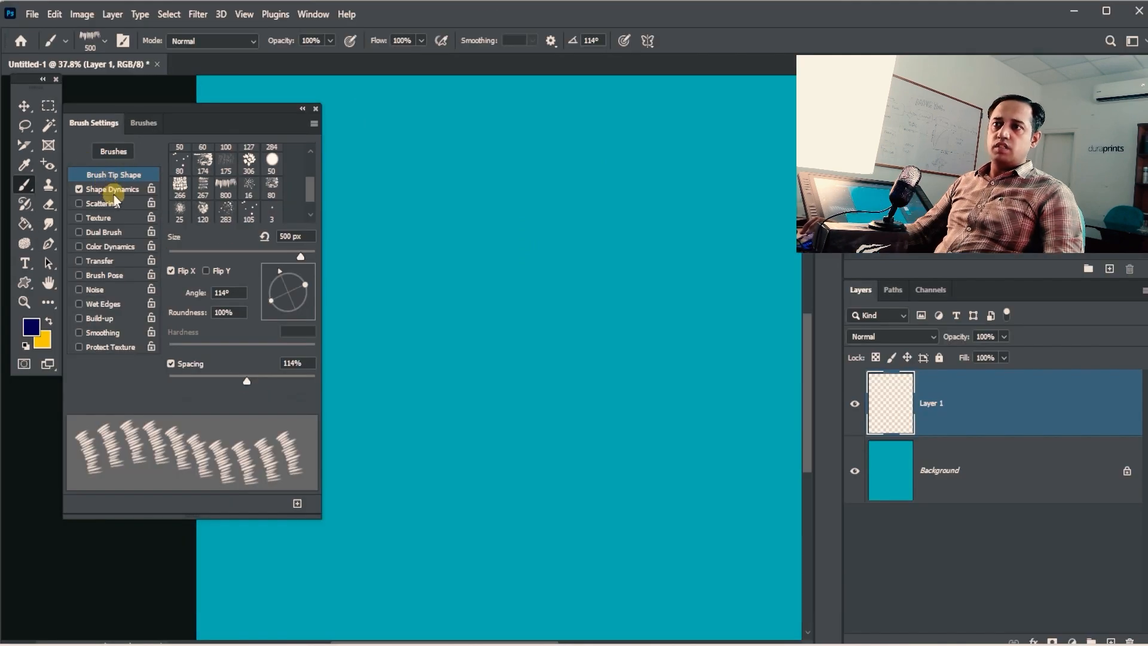
{"action": "left_click", "coordinate": [112, 190]}
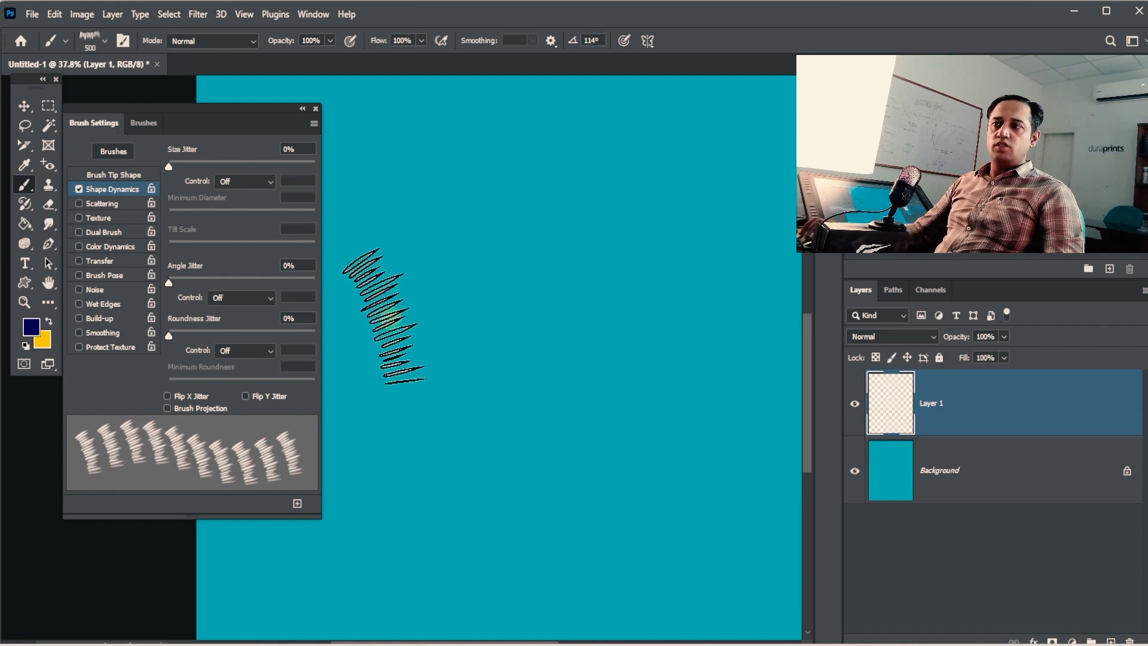
{"action": "left_click", "coordinate": [142, 124]}
{"action": "left_click", "coordinate": [102, 126]}
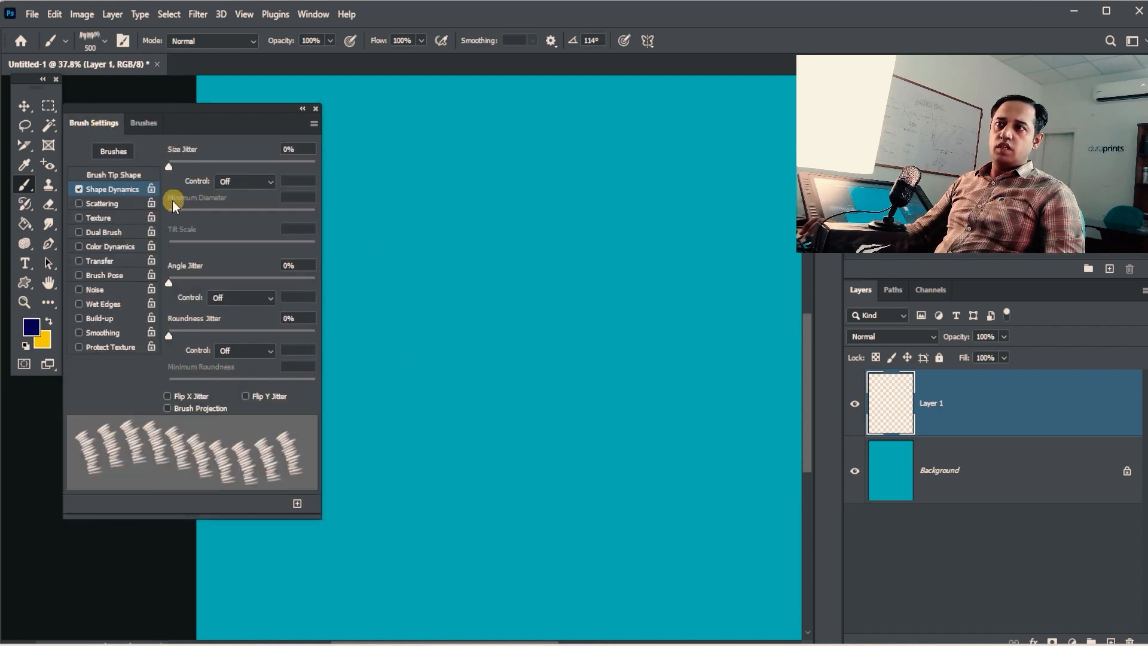
{"action": "left_click", "coordinate": [129, 176]}
{"action": "scroll", "coordinate": [271, 180], "scroll_direction": "up", "scroll_amount": 2}
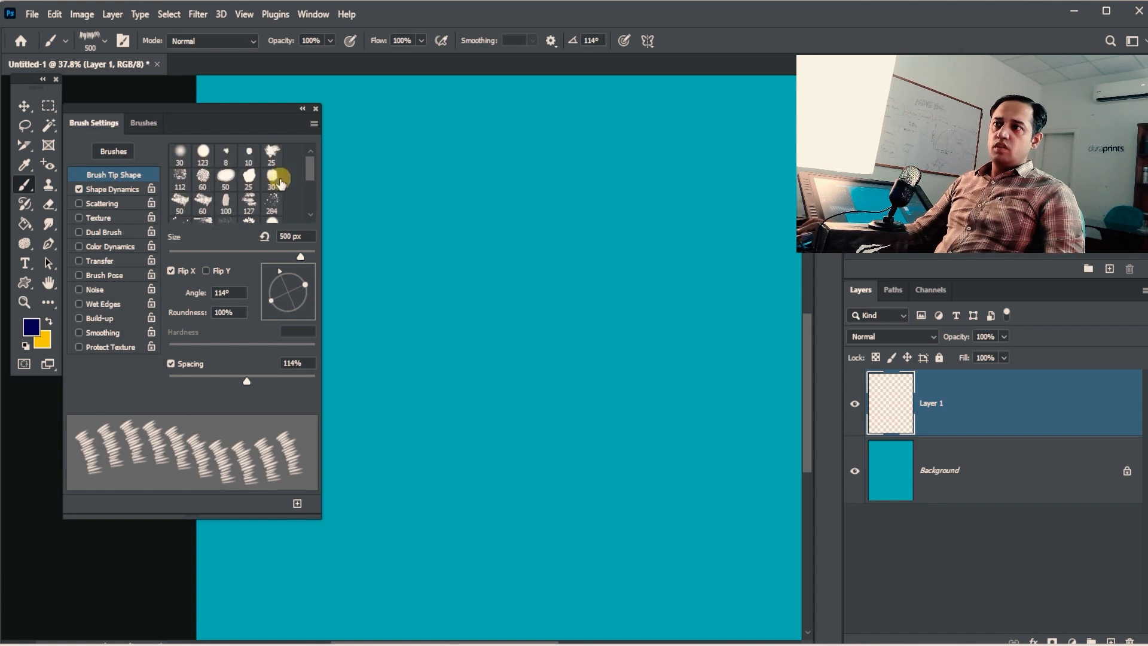
{"action": "left_click", "coordinate": [191, 158]}
{"action": "left_click_drag", "start_coordinate": [379, 162], "coordinate": [579, 225]}
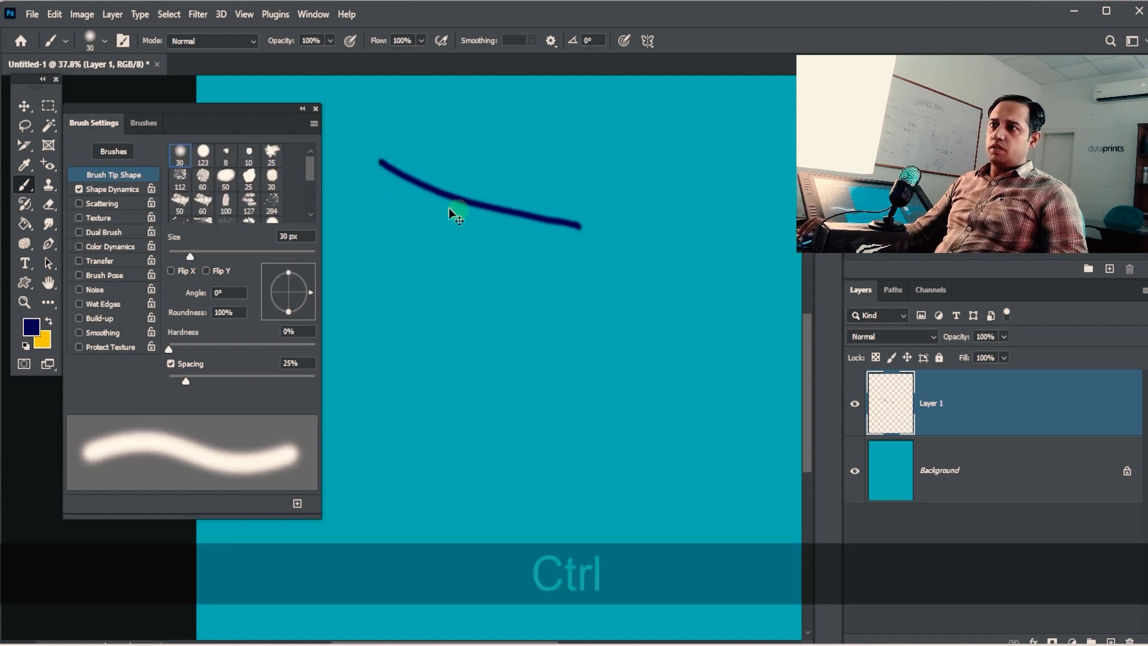
{"action": "key", "text": "ctrl+z"}
Step: With size jitter control Off, enlarge the brush to 80 px and paint a horizontal navy stroke
{"action": "left_click", "coordinate": [112, 189]}
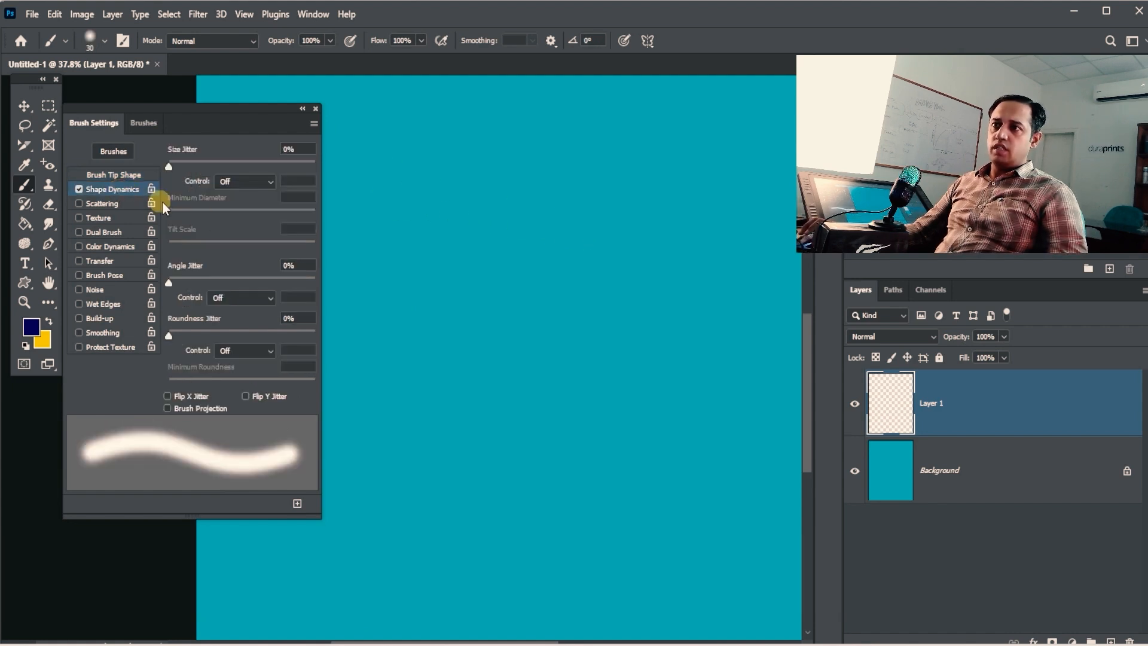
{"action": "left_click", "coordinate": [245, 181]}
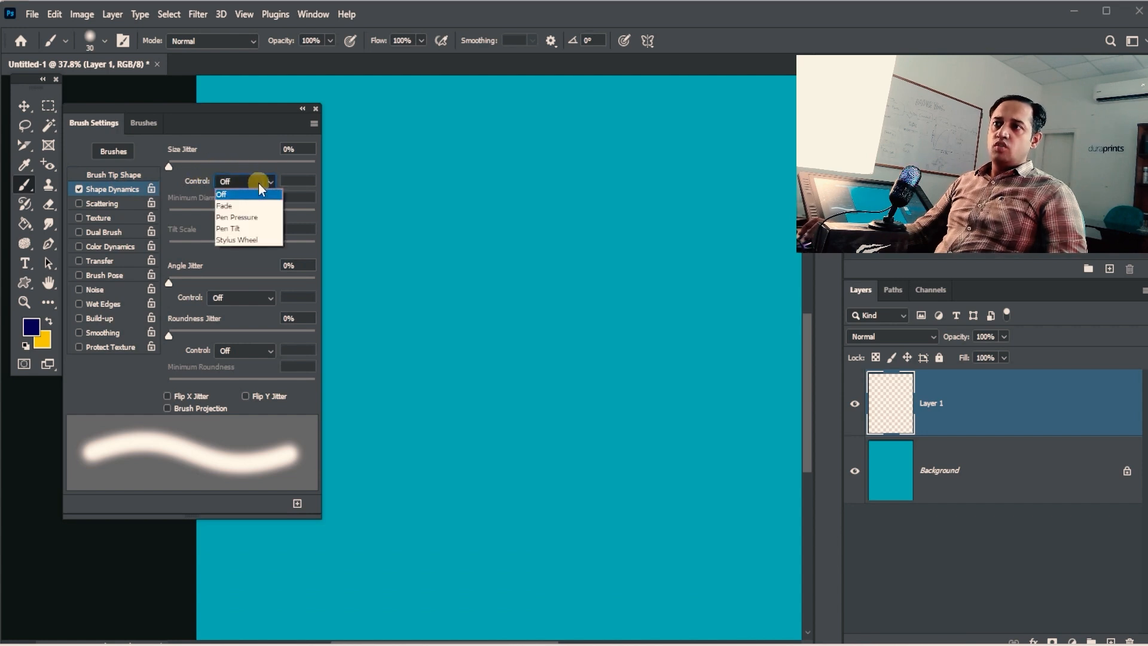
{"action": "left_click", "coordinate": [259, 184]}
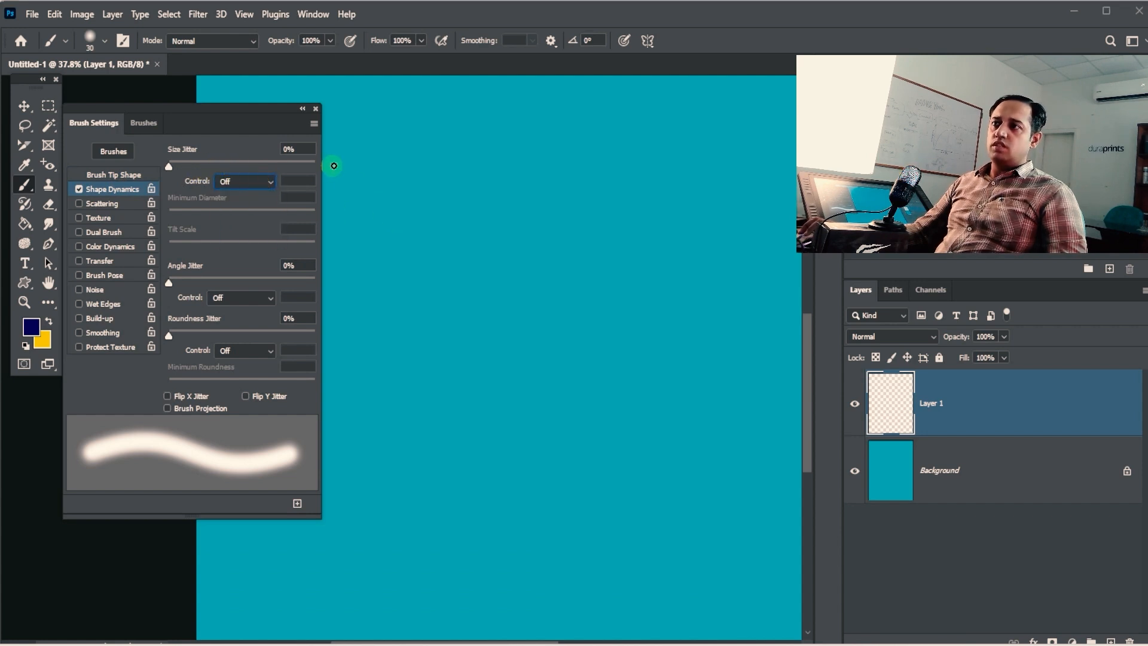
{"action": "key", "text": "bracketright"}
{"action": "key", "text": "bracketright"}
{"action": "key", "text": "bracketright"}
{"action": "key", "text": "bracketright"}
{"action": "key", "text": "bracketright"}
{"action": "key", "text": "bracketright"}
{"action": "key", "text": "bracketright"}
{"action": "key", "text": "bracketright"}
{"action": "key", "text": "bracketright"}
{"action": "key", "text": "bracketright"}
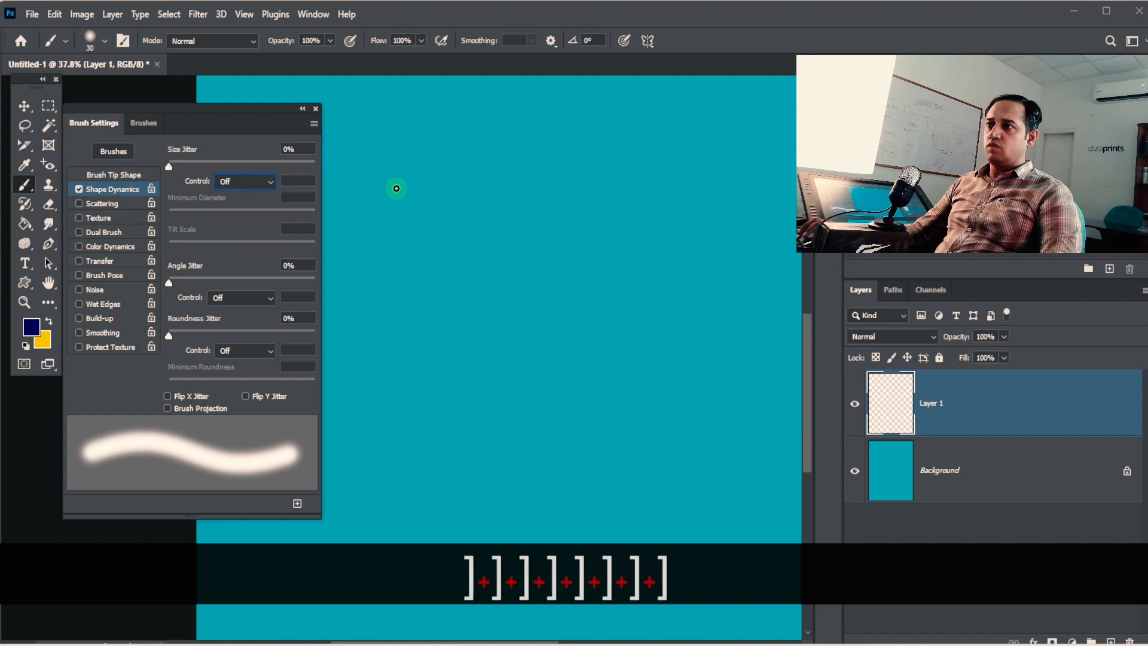
{"action": "key", "text": "bracketright"}
{"action": "key", "text": "bracketright"}
{"action": "key", "text": "bracketright"}
{"action": "key", "text": "bracketright"}
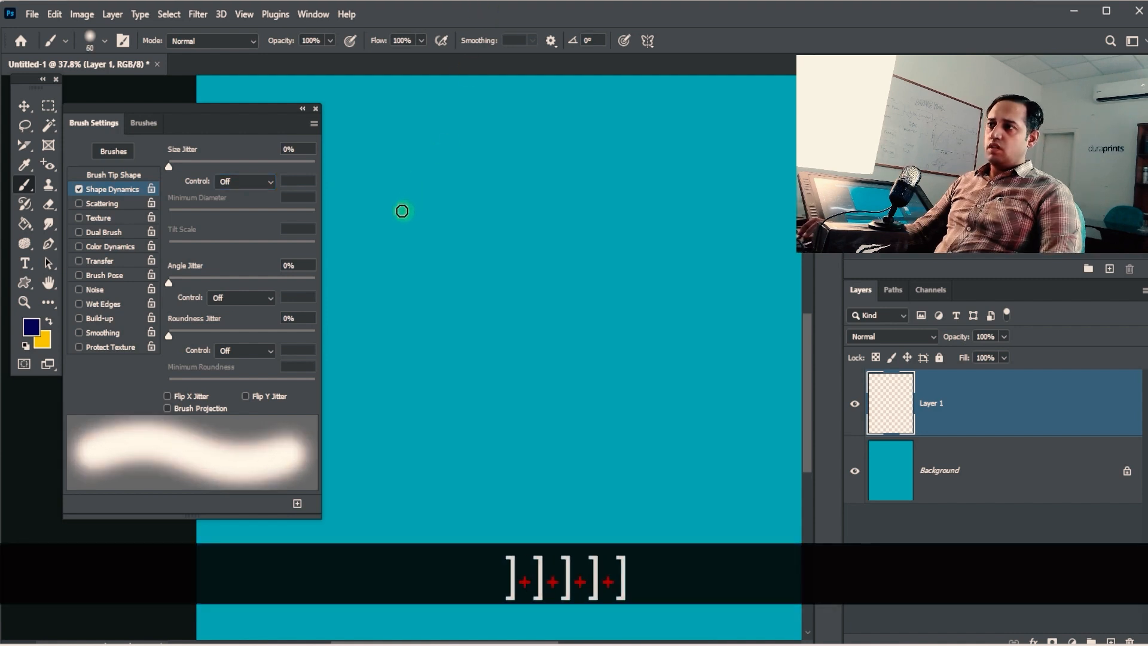
{"action": "left_click_drag", "start_coordinate": [381, 205], "coordinate": [611, 207]}
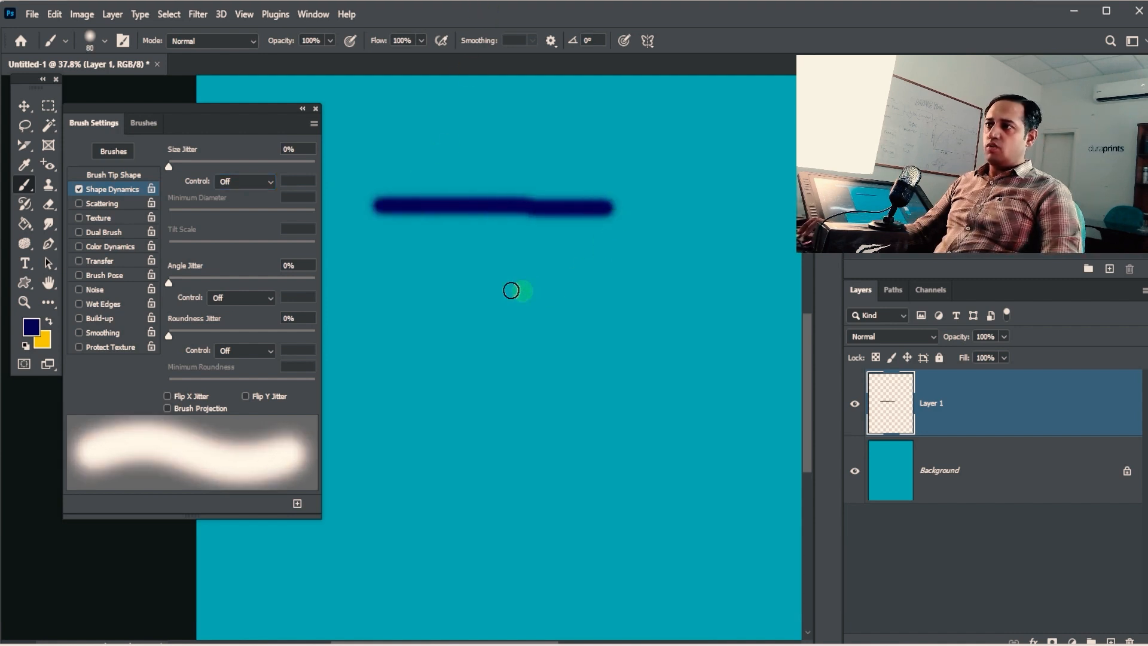
{"action": "left_click", "coordinate": [252, 181]}
Step: Set the Shape Dynamics size jitter control to Fade over 25 steps and enlarge the brush to 250 px
{"action": "left_click", "coordinate": [251, 205]}
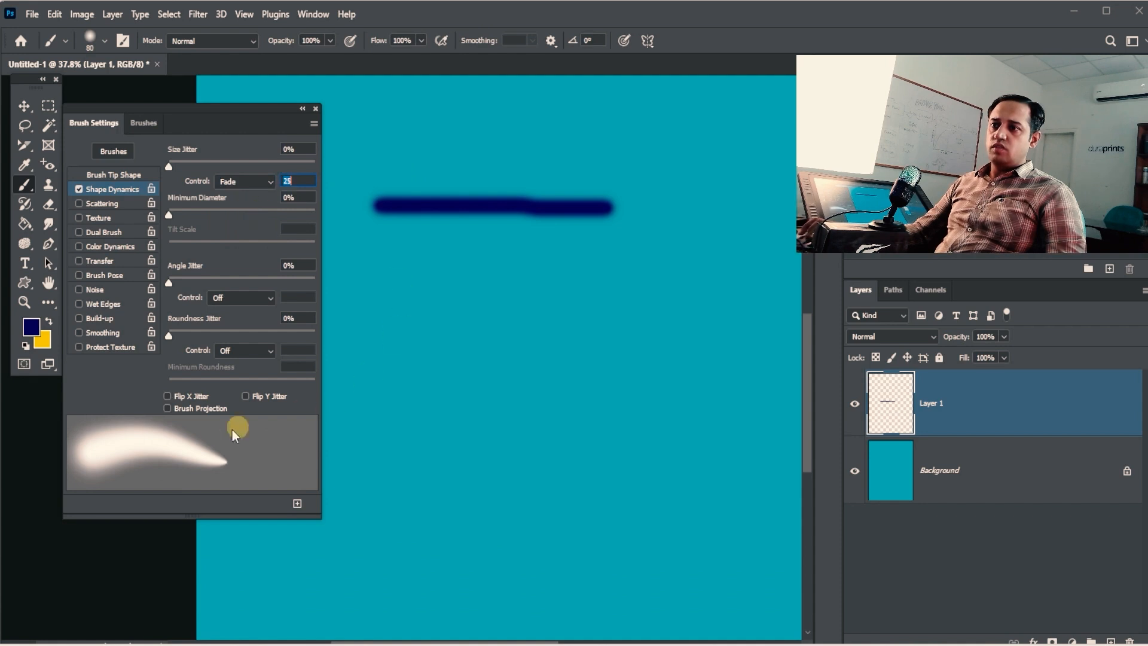
{"action": "left_click", "coordinate": [257, 183]}
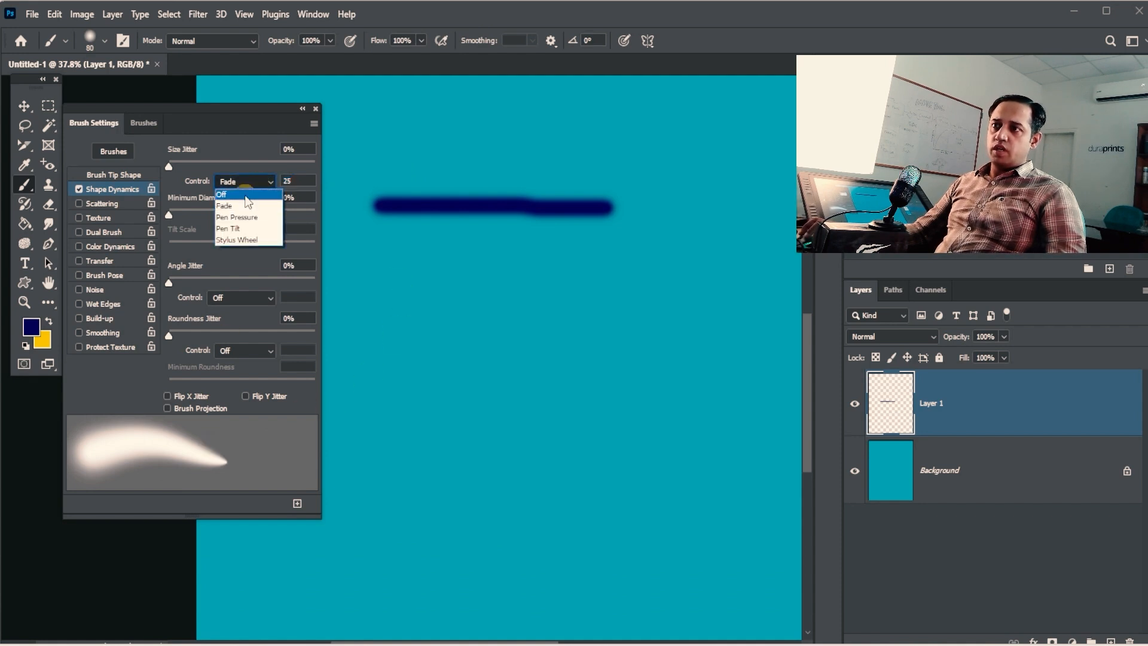
{"action": "left_click", "coordinate": [251, 193]}
{"action": "left_click", "coordinate": [262, 188]}
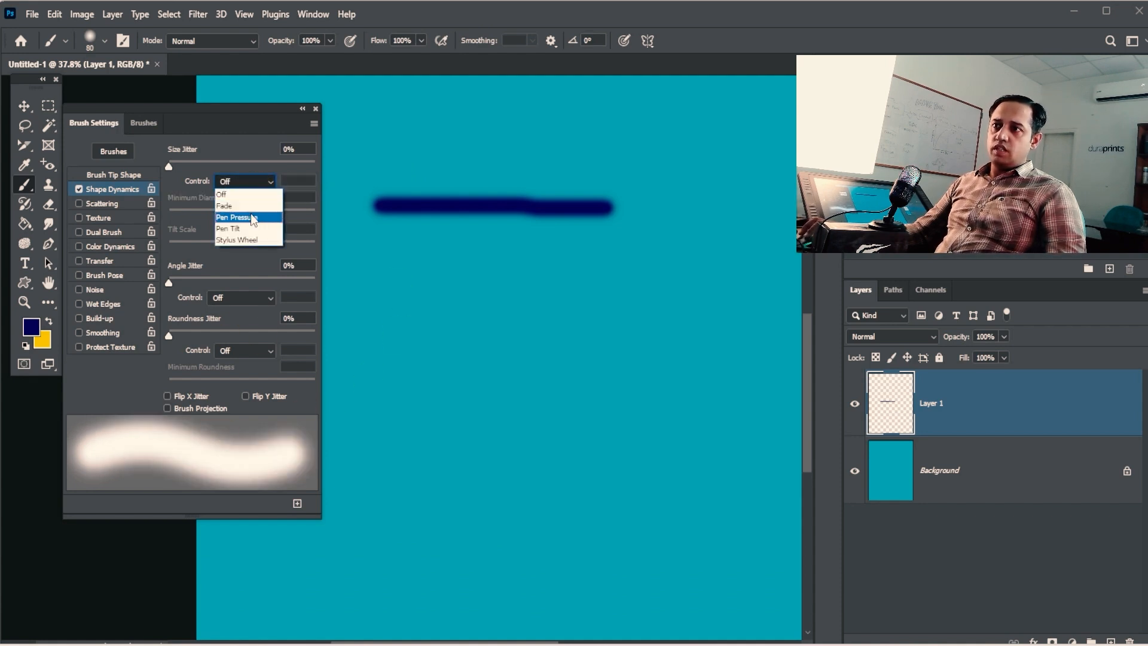
{"action": "left_click", "coordinate": [251, 205]}
{"action": "type", "text": "]]]"}
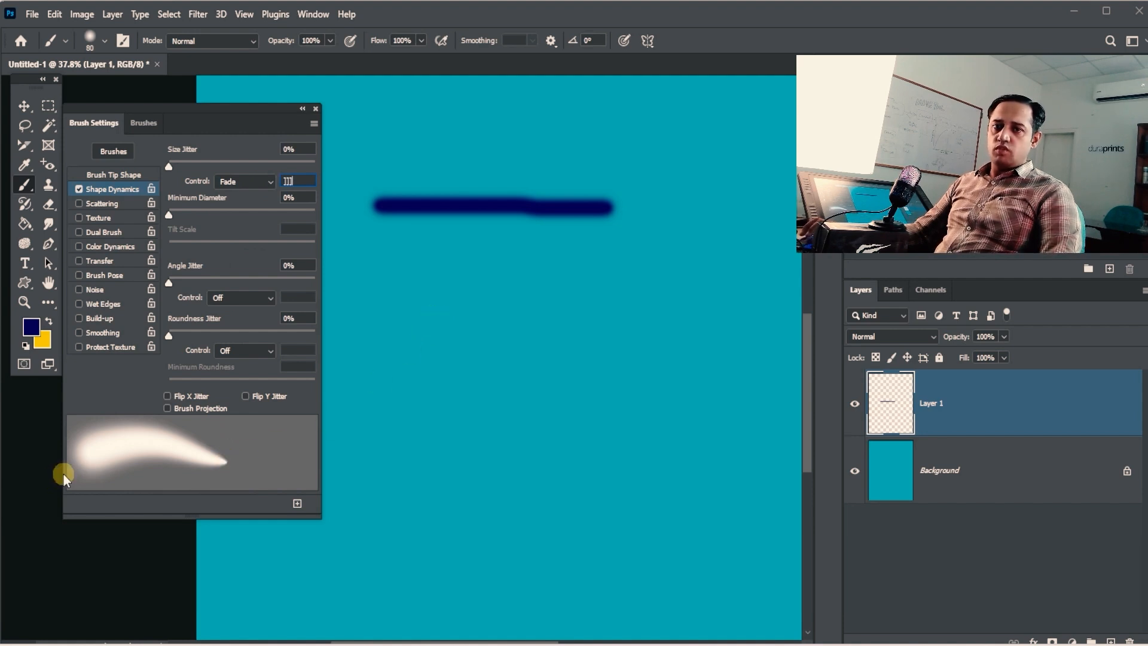
{"action": "key", "text": "space"}
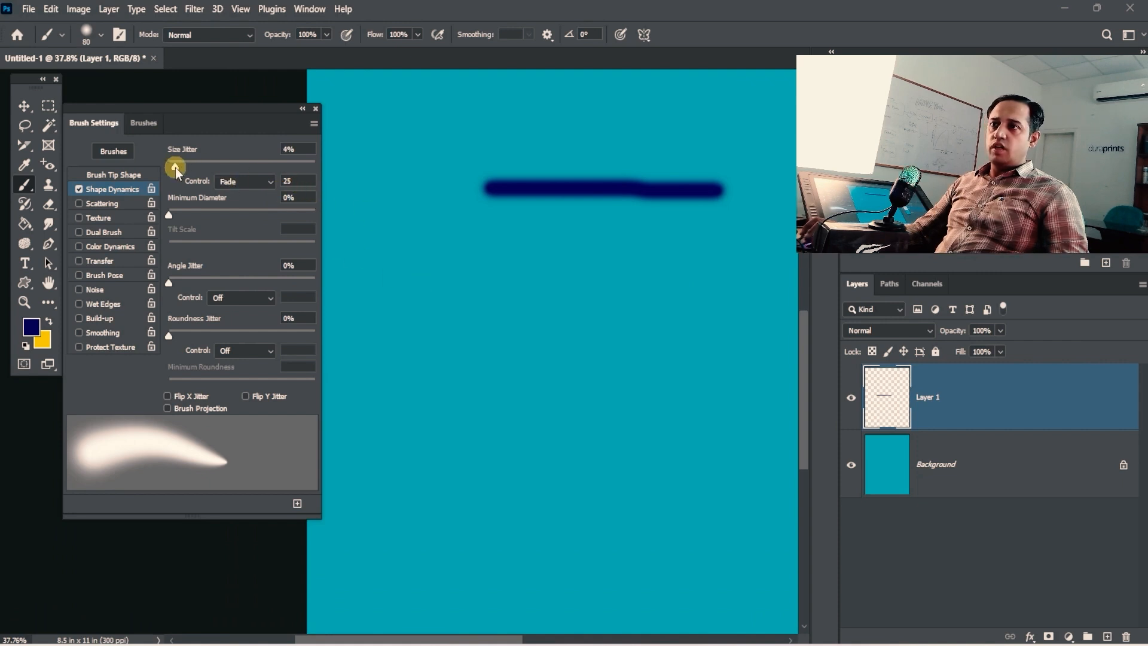
{"action": "key", "text": "bracketright"}
{"action": "key", "text": "bracketright"}
{"action": "key", "text": "bracketright"}
{"action": "key", "text": "bracketright"}
{"action": "key", "text": "bracketright"}
{"action": "key", "text": "bracketright"}
{"action": "key", "text": "bracketright"}
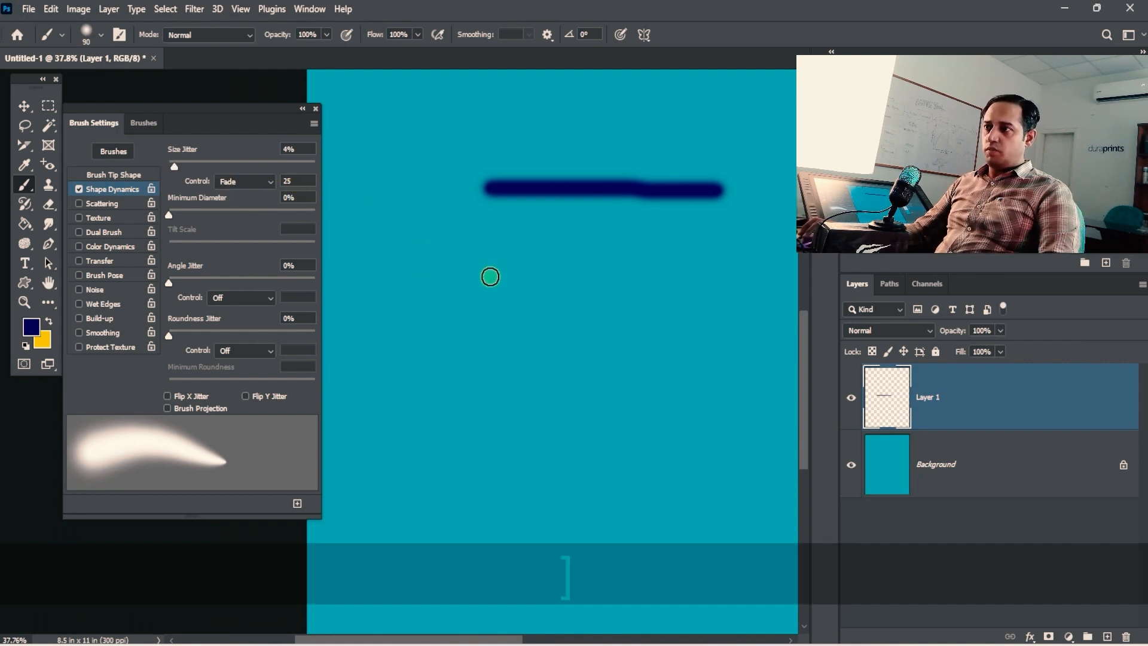
Step: Paint three tapering strokes that fade in size, discarding two earlier attempts
{"action": "left_click_drag", "start_coordinate": [454, 266], "coordinate": [508, 343]}
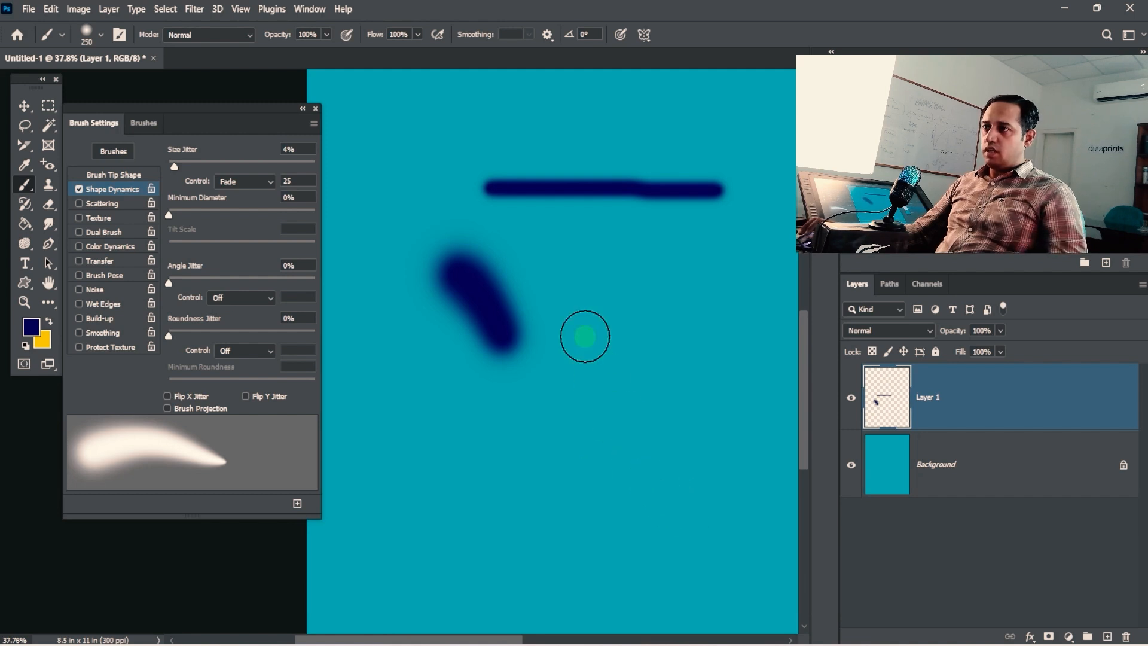
{"action": "key", "text": "ctrl+z"}
{"action": "left_click_drag", "start_coordinate": [522, 246], "coordinate": [600, 475]}
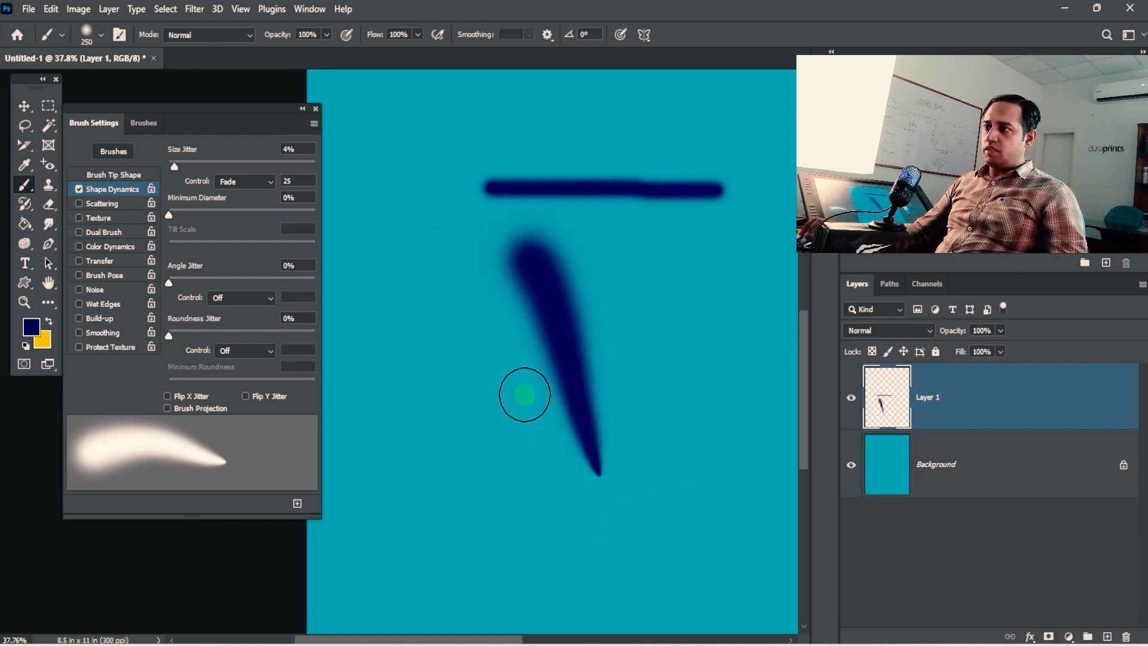
{"action": "key", "text": "ctrl+z"}
{"action": "mouse_move", "coordinate": [392, 254]}
{"action": "left_mouse_down"}
{"action": "mouse_move", "coordinate": [449, 295]}
{"action": "mouse_move", "coordinate": [533, 435]}
{"action": "left_mouse_up"}
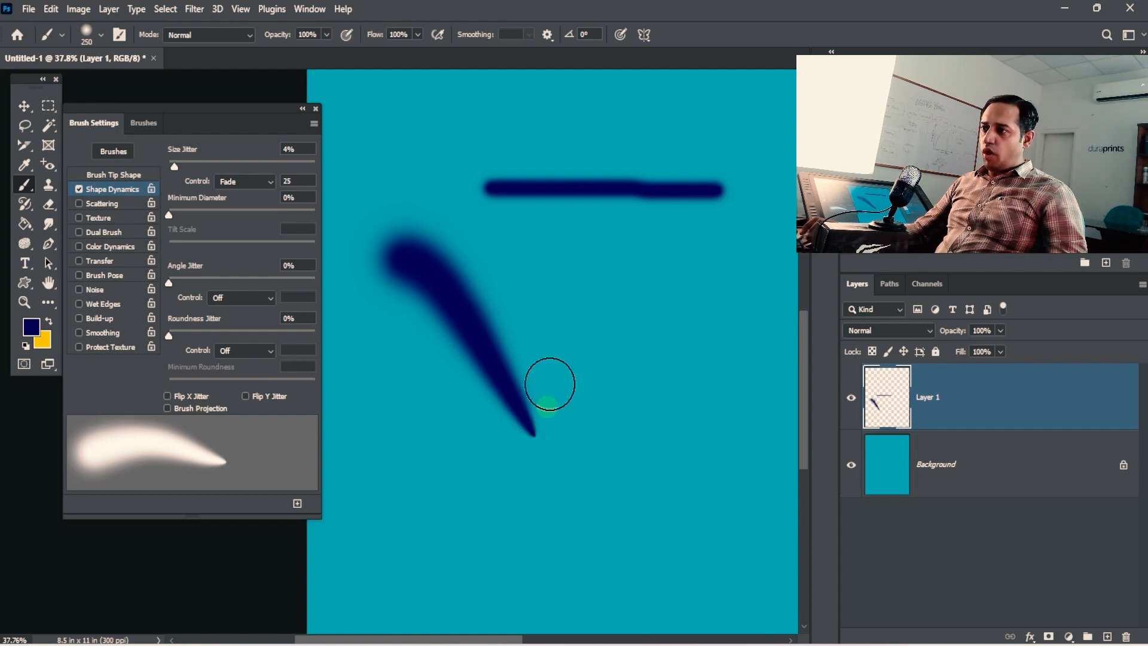
{"action": "mouse_move", "coordinate": [517, 249]}
{"action": "left_mouse_down"}
{"action": "mouse_move", "coordinate": [538, 264]}
{"action": "mouse_move", "coordinate": [636, 425]}
{"action": "mouse_move", "coordinate": [575, 346]}
{"action": "left_mouse_up"}
{"action": "key", "text": "space"}
{"action": "left_click_drag", "start_coordinate": [592, 159], "coordinate": [670, 342]}
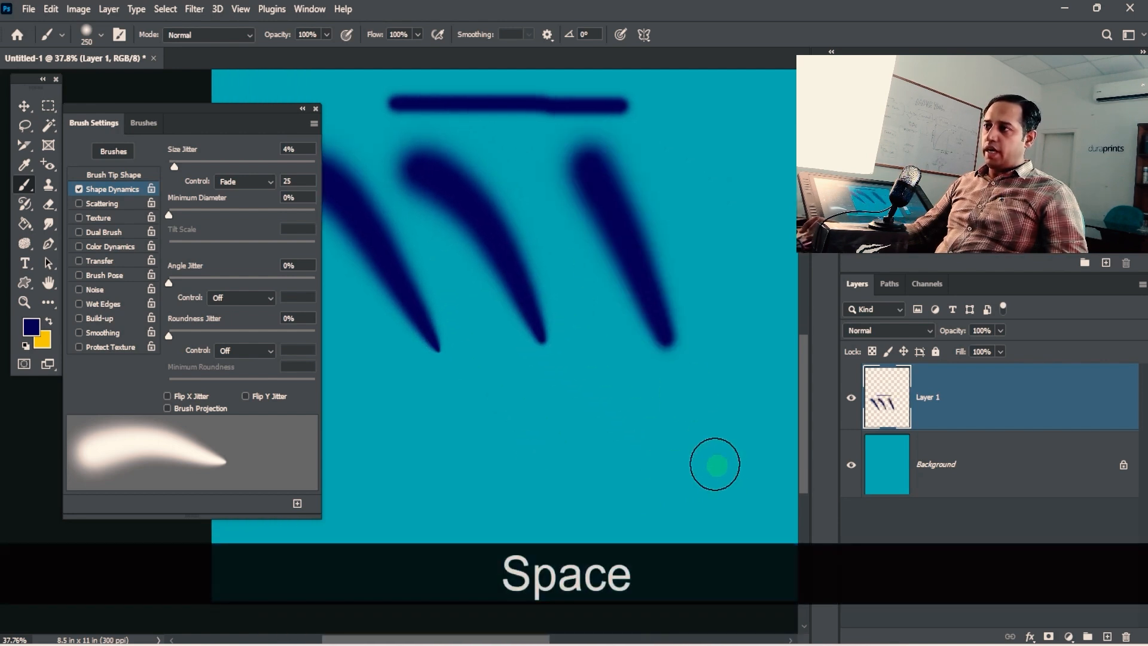
Step: Raise Size Jitter to 26% and paint two more jittered, tapering strokes
{"action": "left_click_drag", "start_coordinate": [207, 173], "coordinate": [257, 177]}
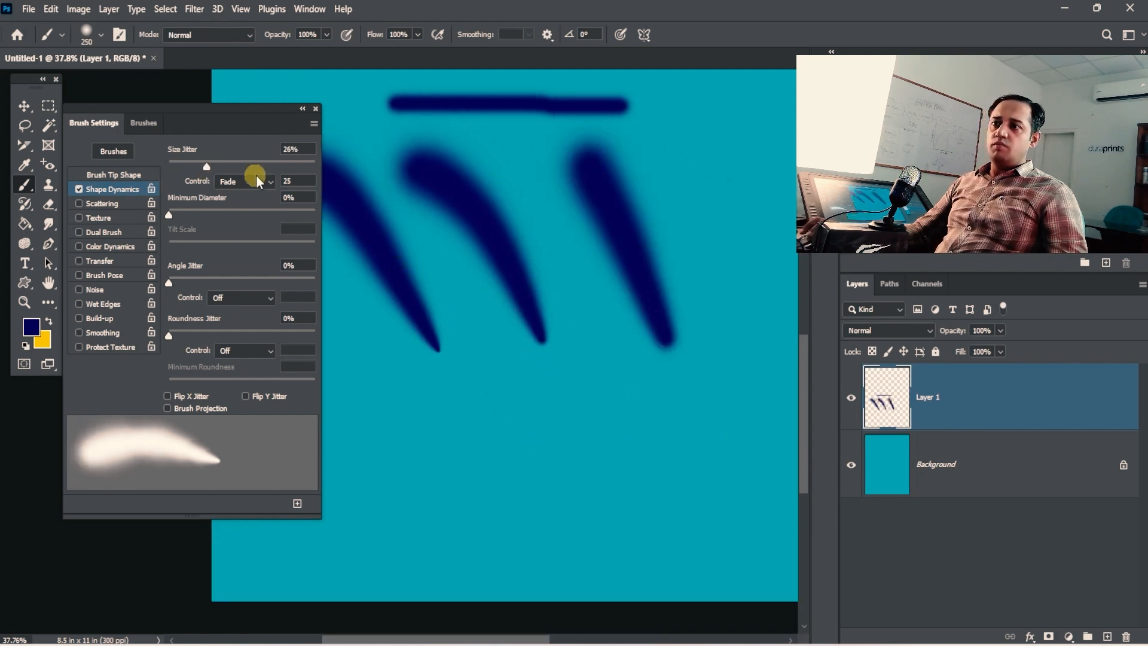
{"action": "key", "text": "space"}
{"action": "left_click_drag", "start_coordinate": [510, 457], "coordinate": [594, 451]}
{"action": "left_click_drag", "start_coordinate": [427, 362], "coordinate": [584, 481]}
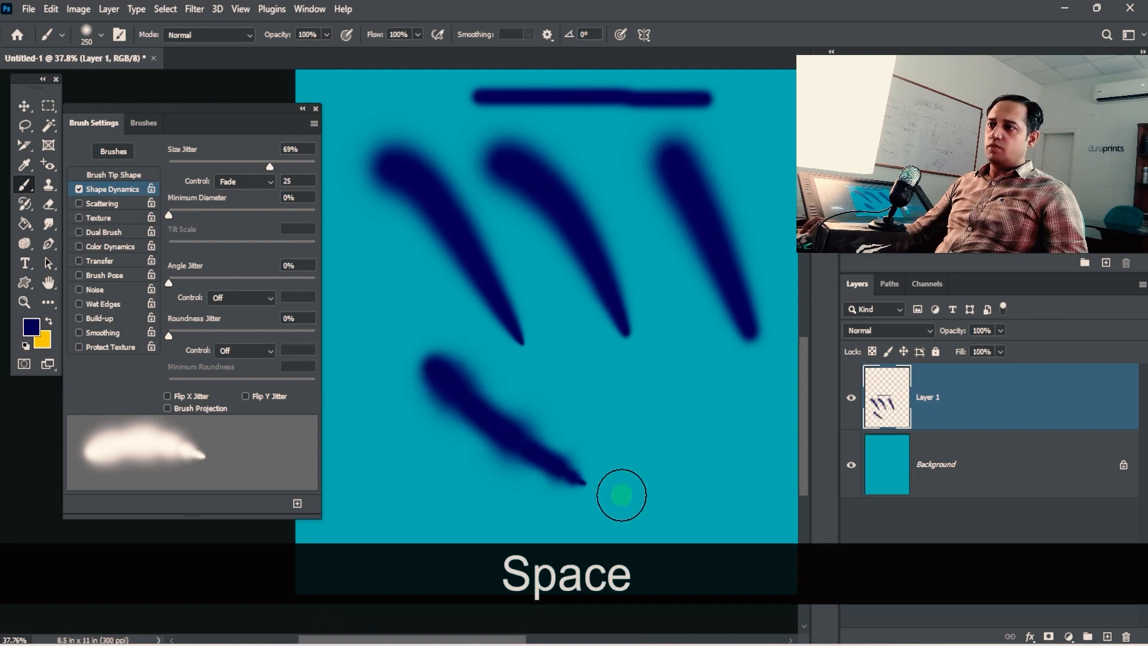
{"action": "mouse_move", "coordinate": [553, 362]}
{"action": "left_mouse_down"}
{"action": "mouse_move", "coordinate": [688, 463]}
{"action": "mouse_move", "coordinate": [546, 397]}
{"action": "mouse_move", "coordinate": [568, 328]}
{"action": "mouse_move", "coordinate": [706, 380]}
{"action": "left_mouse_up"}
{"action": "key", "text": "space"}
{"action": "key", "text": "space"}
{"action": "left_click_drag", "start_coordinate": [572, 192], "coordinate": [584, 323]}
Step: Reset Size Jitter to 0%, raise Minimum Diameter to 20%, and paint less-tapered strokes
{"action": "left_click_drag", "start_coordinate": [269, 166], "coordinate": [111, 166]}
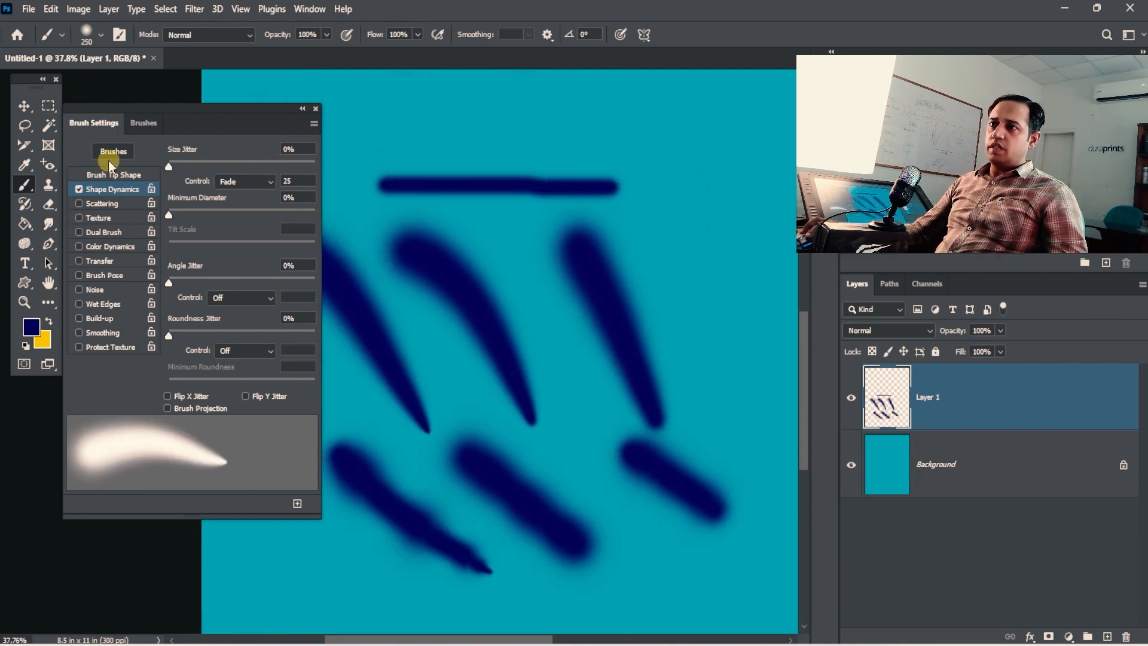
{"action": "mouse_move", "coordinate": [212, 215]}
{"action": "left_mouse_down"}
{"action": "mouse_move", "coordinate": [239, 211]}
{"action": "mouse_move", "coordinate": [197, 211]}
{"action": "left_mouse_up"}
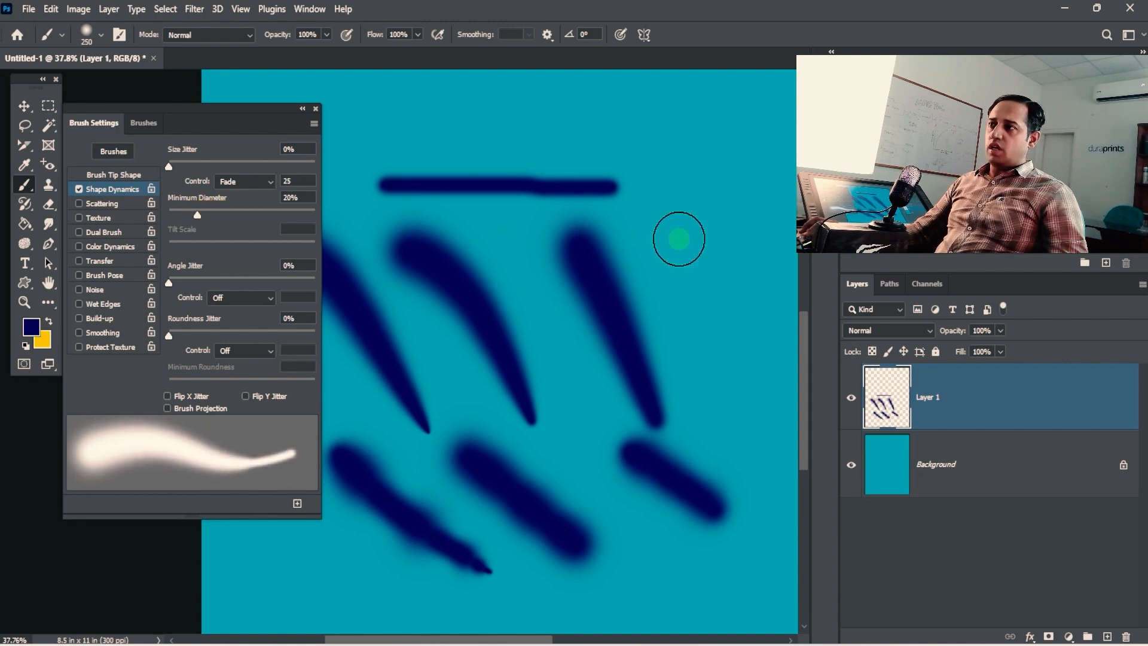
{"action": "mouse_move", "coordinate": [681, 154]}
{"action": "left_mouse_down"}
{"action": "mouse_move", "coordinate": [733, 308]}
{"action": "mouse_move", "coordinate": [584, 351]}
{"action": "left_mouse_up"}
{"action": "key", "text": "space"}
{"action": "left_click_drag", "start_coordinate": [616, 126], "coordinate": [666, 421]}
{"action": "left_click_drag", "start_coordinate": [541, 350], "coordinate": [642, 506]}
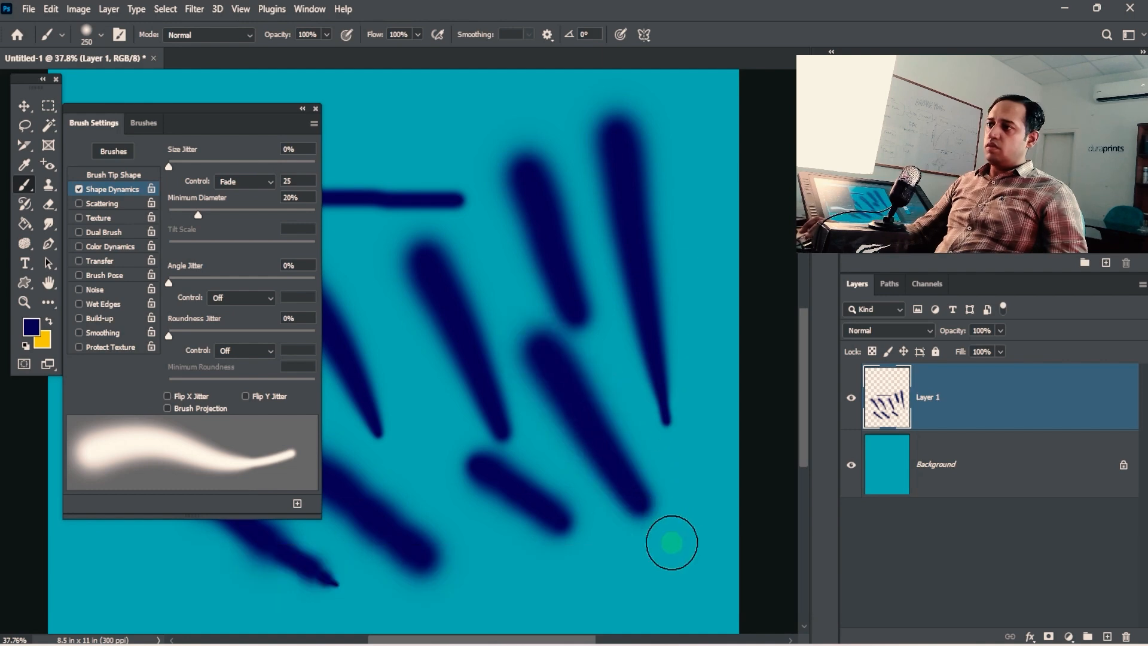
{"action": "key", "text": "space"}
{"action": "left_click_drag", "start_coordinate": [582, 390], "coordinate": [612, 329]}
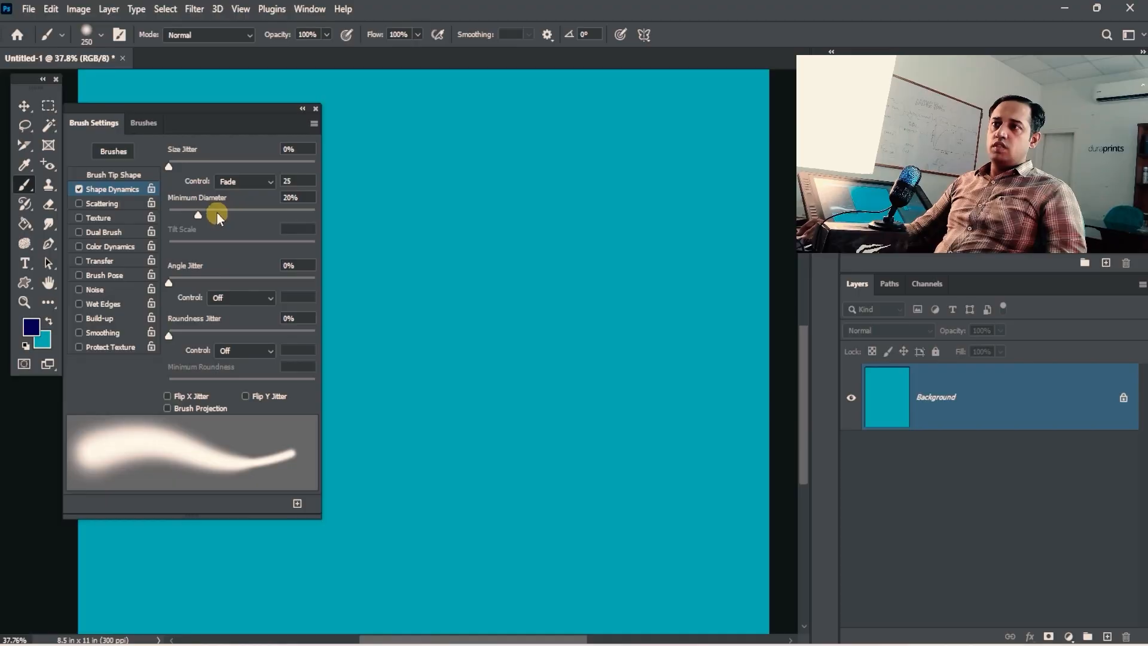
Step: Turn the size jitter control Off and paint a plain horizontal reference stroke
{"action": "left_click", "coordinate": [252, 181]}
{"action": "left_click", "coordinate": [246, 196]}
{"action": "key", "text": "space"}
{"action": "left_click_drag", "start_coordinate": [466, 248], "coordinate": [644, 310]}
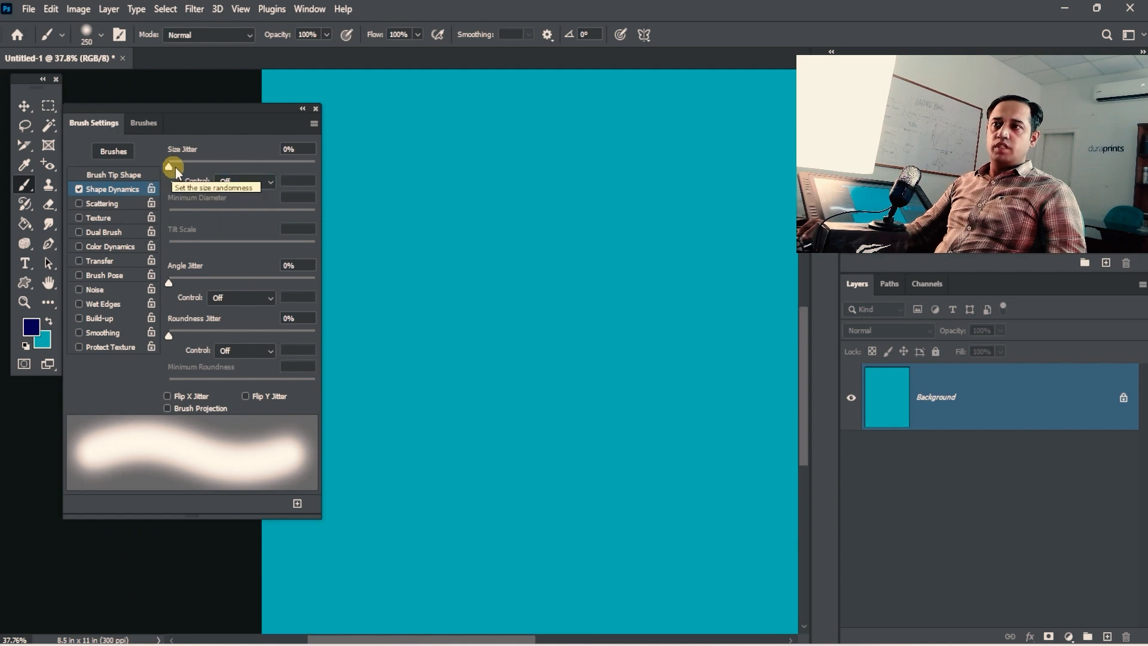
{"action": "left_click_drag", "start_coordinate": [429, 189], "coordinate": [645, 189]}
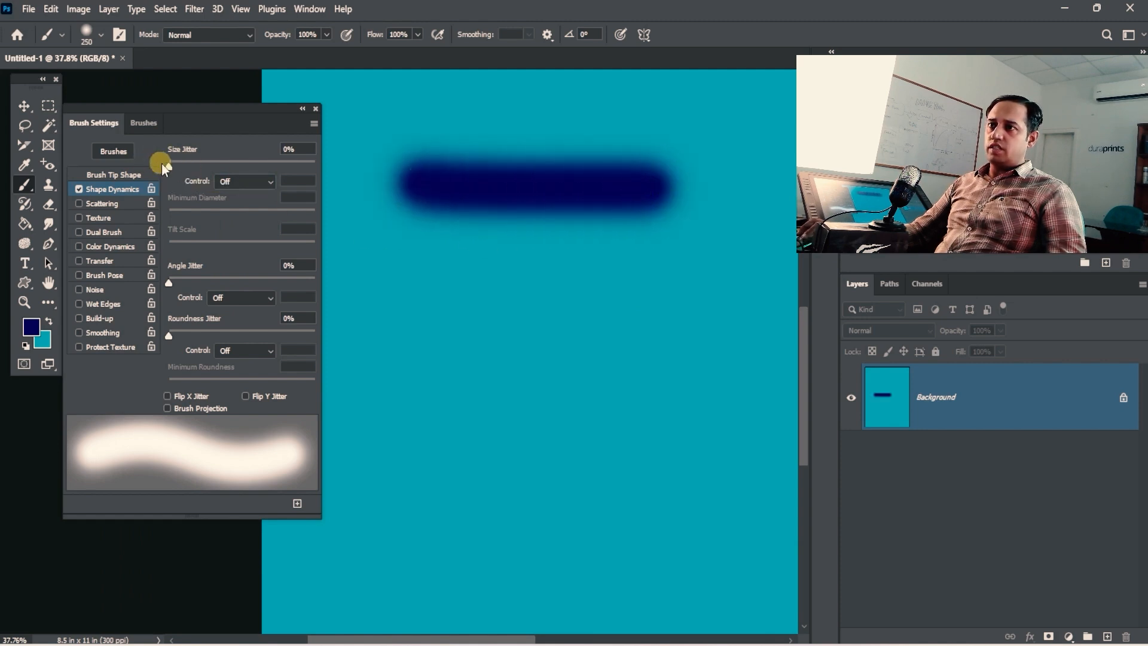
Step: Set Size Jitter to 100%, shrink the brush to 150 px, and paint several lumpy wavy strokes
{"action": "left_click_drag", "start_coordinate": [192, 166], "coordinate": [311, 163]}
{"action": "left_click_drag", "start_coordinate": [413, 286], "coordinate": [631, 308]}
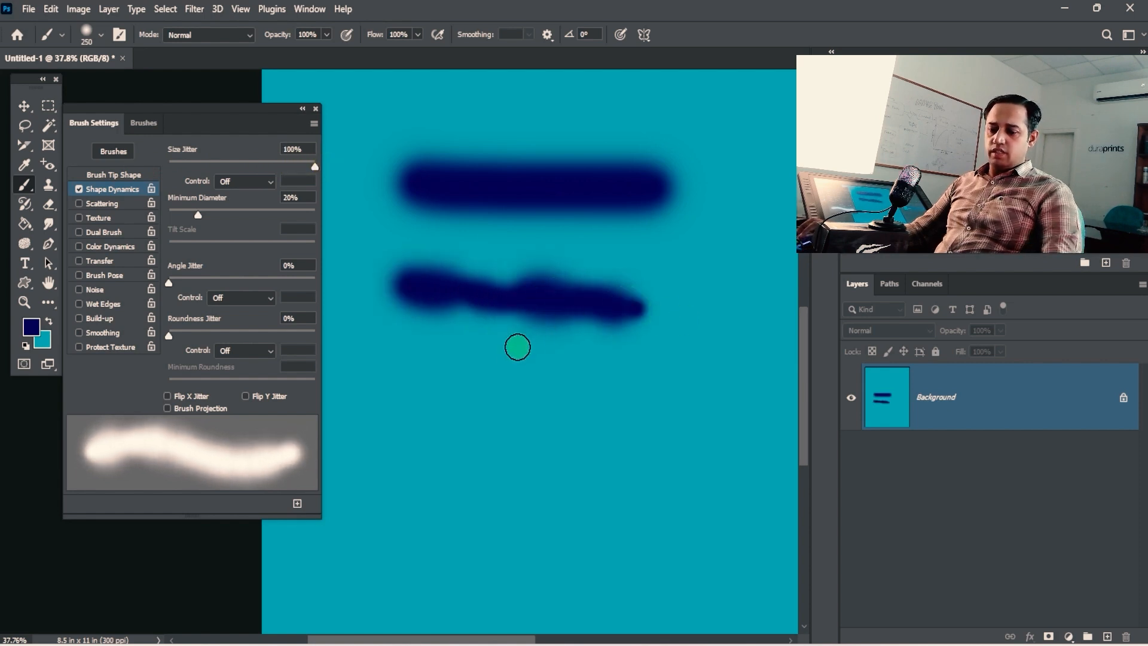
{"action": "key", "text": "bracketleft"}
{"action": "key", "text": "bracketleft"}
{"action": "key", "text": "bracketleft"}
{"action": "mouse_move", "coordinate": [388, 365]}
{"action": "left_mouse_down"}
{"action": "mouse_move", "coordinate": [464, 366]}
{"action": "mouse_move", "coordinate": [546, 387]}
{"action": "mouse_move", "coordinate": [701, 371]}
{"action": "left_mouse_up"}
{"action": "mouse_move", "coordinate": [367, 431]}
{"action": "left_mouse_down"}
{"action": "mouse_move", "coordinate": [519, 453]}
{"action": "mouse_move", "coordinate": [729, 442]}
{"action": "left_mouse_up"}
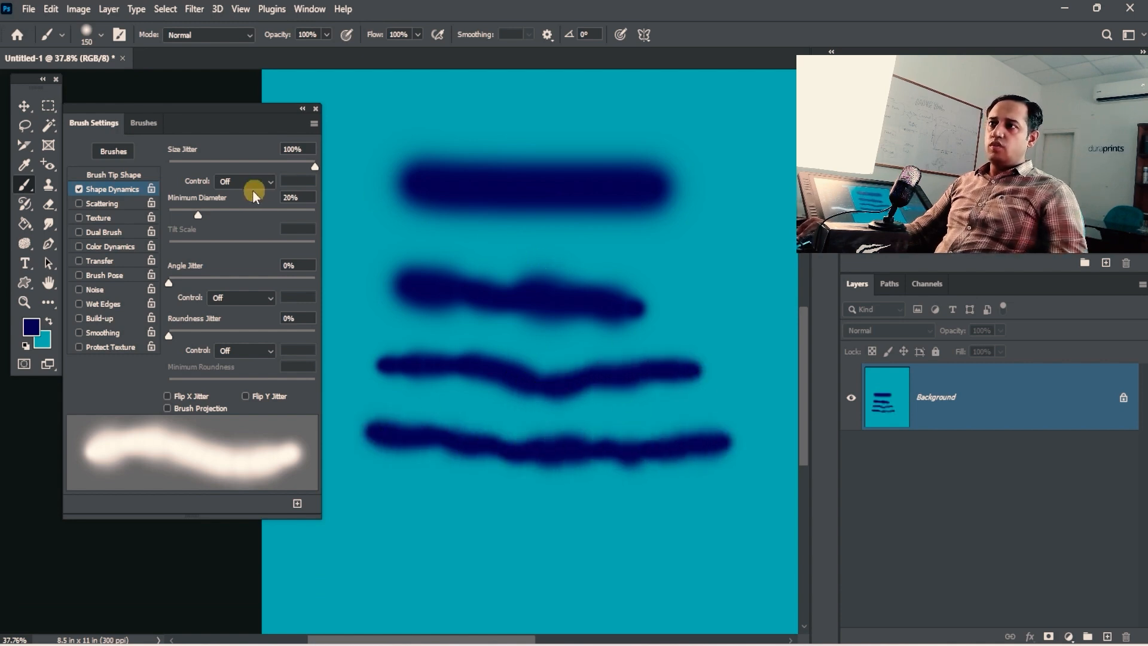
{"action": "mouse_move", "coordinate": [234, 209]}
{"action": "left_mouse_down"}
{"action": "mouse_move", "coordinate": [279, 210]}
{"action": "mouse_move", "coordinate": [182, 228]}
{"action": "mouse_move", "coordinate": [196, 229]}
{"action": "left_mouse_up"}
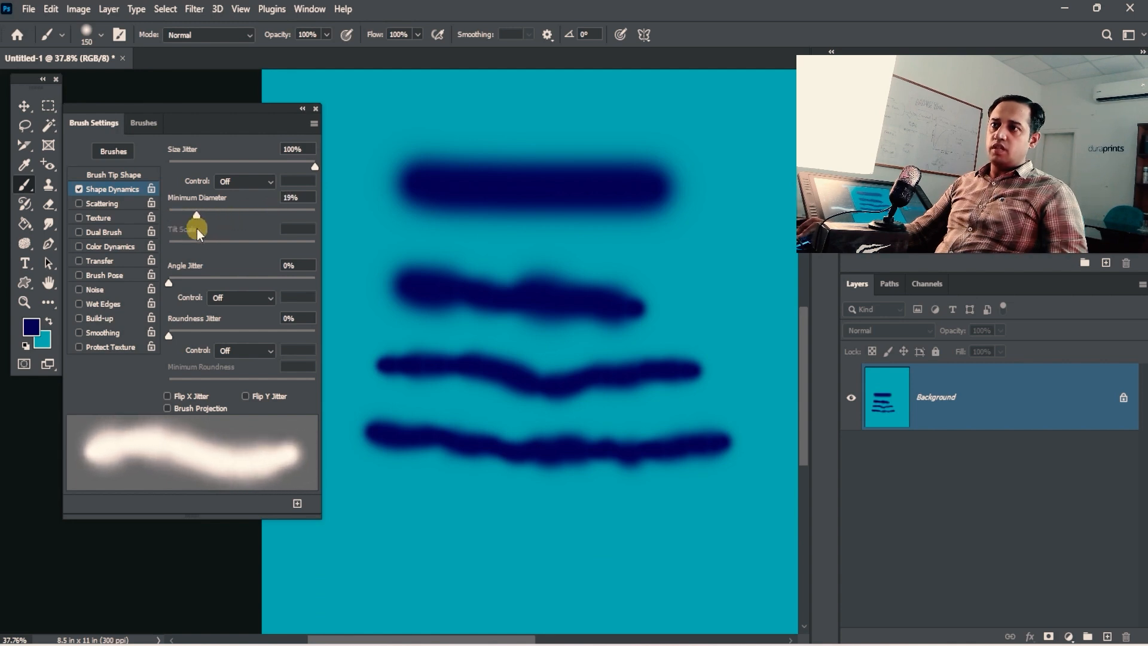
{"action": "mouse_move", "coordinate": [391, 529]}
{"action": "left_mouse_down"}
{"action": "mouse_move", "coordinate": [474, 546]}
{"action": "mouse_move", "coordinate": [608, 543]}
{"action": "mouse_move", "coordinate": [584, 505]}
{"action": "mouse_move", "coordinate": [412, 512]}
{"action": "left_mouse_up"}
{"action": "left_click_drag", "start_coordinate": [530, 486], "coordinate": [558, 451]}
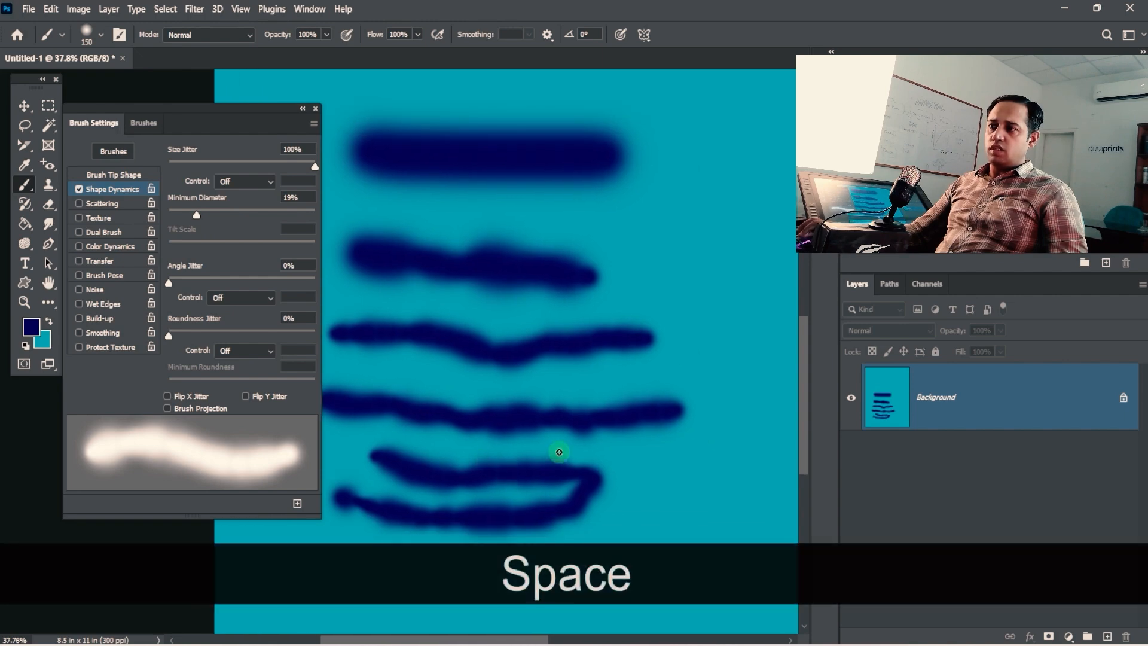
Step: Clear the canvas to teal, paint one looping stroke, and return Size Jitter to 0%
{"action": "key", "text": "ctrl+BackSpace"}
{"action": "mouse_move", "coordinate": [384, 184]}
{"action": "left_mouse_down"}
{"action": "mouse_move", "coordinate": [538, 325]}
{"action": "mouse_move", "coordinate": [508, 410]}
{"action": "mouse_move", "coordinate": [545, 203]}
{"action": "mouse_move", "coordinate": [647, 182]}
{"action": "left_mouse_up"}
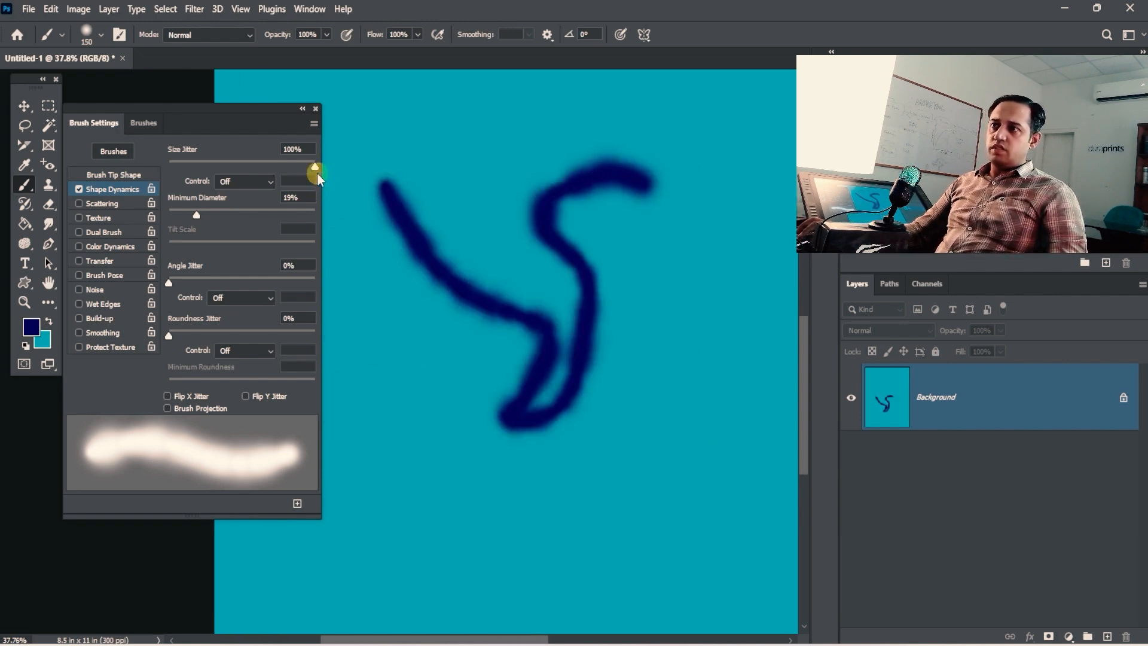
{"action": "mouse_move", "coordinate": [316, 172]}
{"action": "left_mouse_down"}
{"action": "mouse_move", "coordinate": [189, 167]}
{"action": "mouse_move", "coordinate": [332, 164]}
{"action": "mouse_move", "coordinate": [132, 167]}
{"action": "mouse_move", "coordinate": [300, 170]}
{"action": "left_mouse_up"}
Step: Choose the 30 px tip, set Size Jitter to 100%, and enlarge the brush to 70 px
{"action": "left_click", "coordinate": [126, 177]}
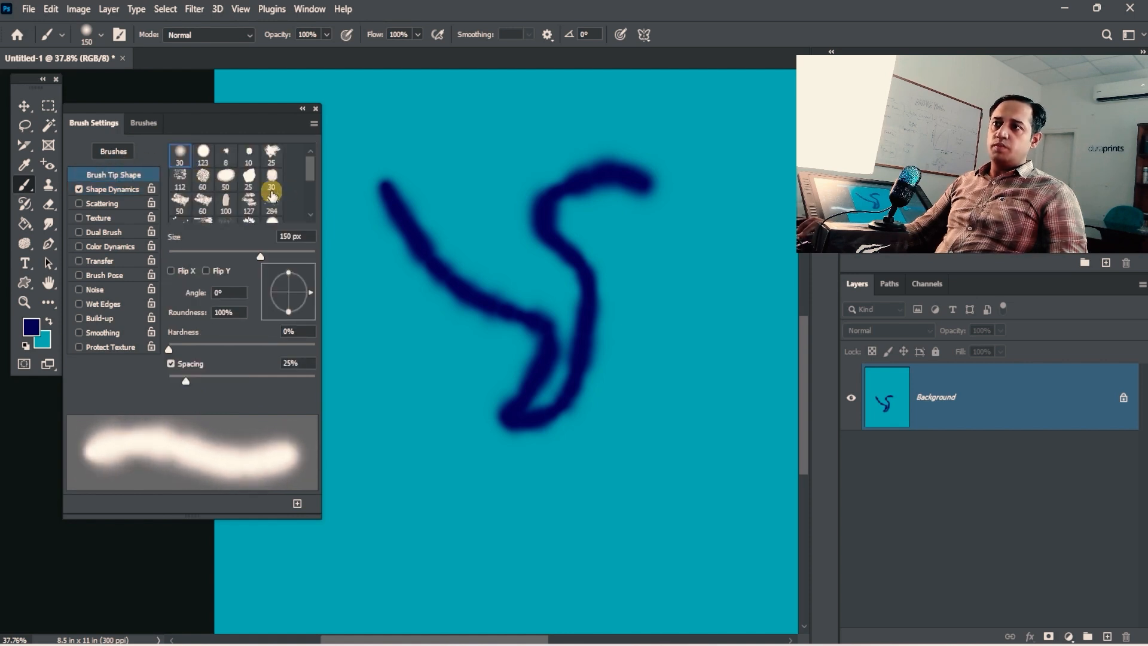
{"action": "left_click", "coordinate": [271, 178]}
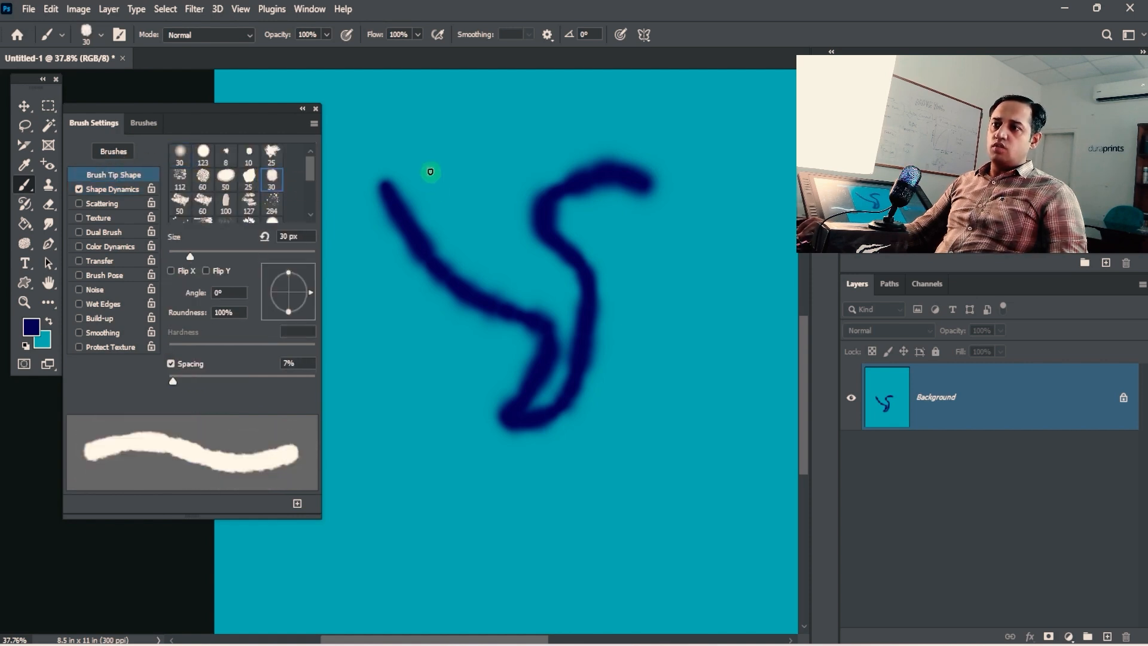
{"action": "left_click", "coordinate": [136, 190]}
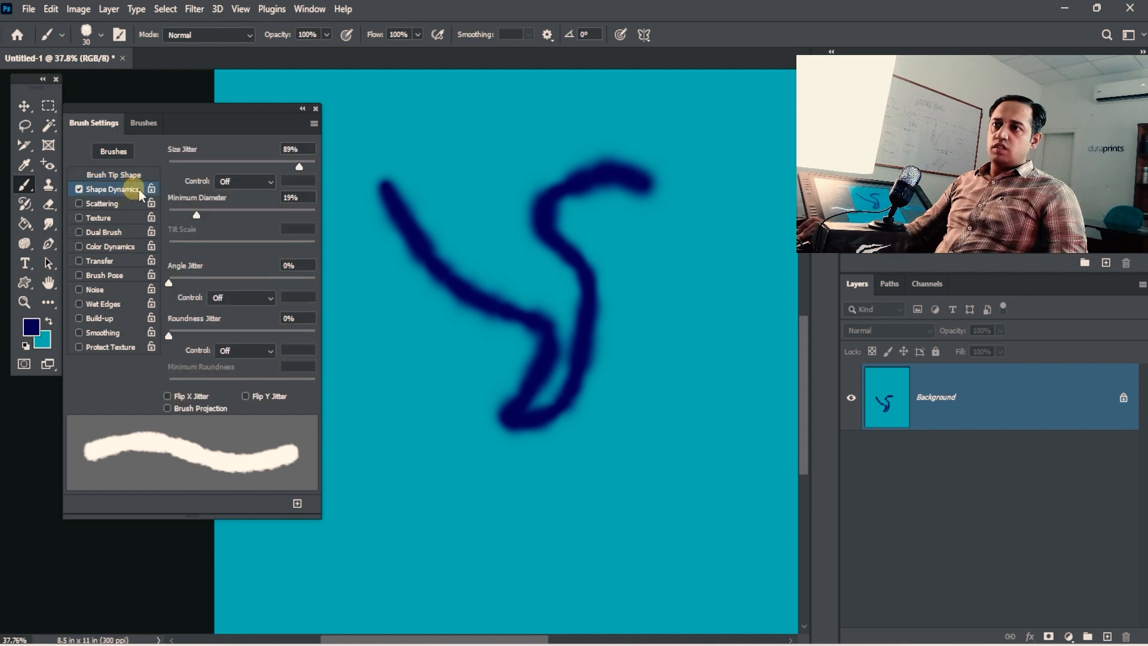
{"action": "mouse_move", "coordinate": [251, 163]}
{"action": "left_mouse_down"}
{"action": "mouse_move", "coordinate": [204, 167]}
{"action": "mouse_move", "coordinate": [247, 167]}
{"action": "left_mouse_up"}
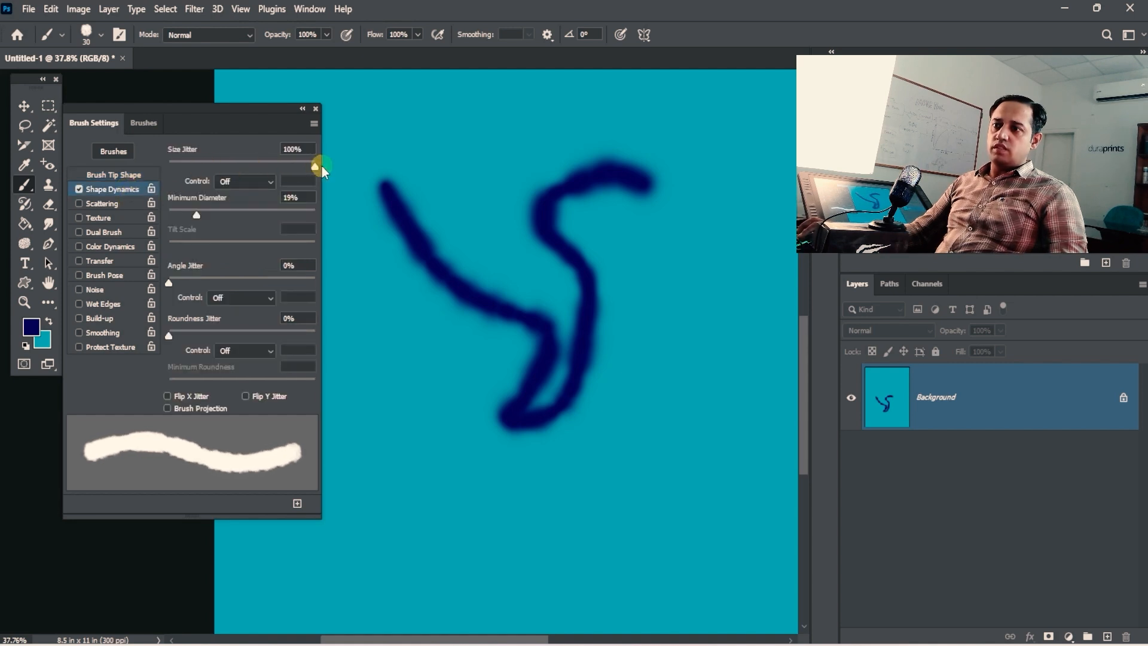
{"action": "key", "text": "bracketright"}
{"action": "key", "text": "bracketright"}
{"action": "key", "text": "bracketright"}
{"action": "key", "text": "bracketright"}
{"action": "key", "text": "bracketright"}
{"action": "key", "text": "bracketright"}
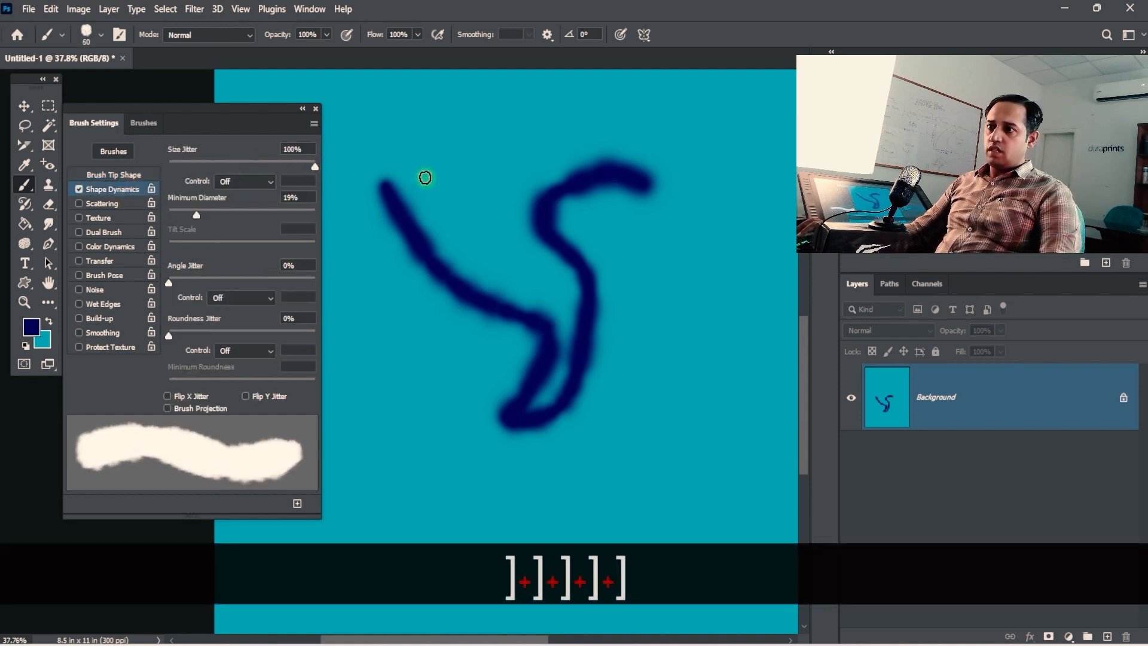
Step: Paint several jittery, rough-edged strokes, zooming in to inspect their edges
{"action": "left_click_drag", "start_coordinate": [423, 161], "coordinate": [493, 238]}
{"action": "mouse_move", "coordinate": [372, 318]}
{"action": "left_mouse_down"}
{"action": "mouse_move", "coordinate": [441, 370]}
{"action": "mouse_move", "coordinate": [479, 353]}
{"action": "mouse_move", "coordinate": [523, 302]}
{"action": "left_mouse_up"}
{"action": "key", "text": "ctrl+space"}
{"action": "key", "text": "space"}
{"action": "left_click_drag", "start_coordinate": [406, 319], "coordinate": [536, 446]}
{"action": "key", "text": "space"}
{"action": "left_click_drag", "start_coordinate": [532, 394], "coordinate": [570, 321]}
{"action": "left_click_drag", "start_coordinate": [430, 389], "coordinate": [477, 432]}
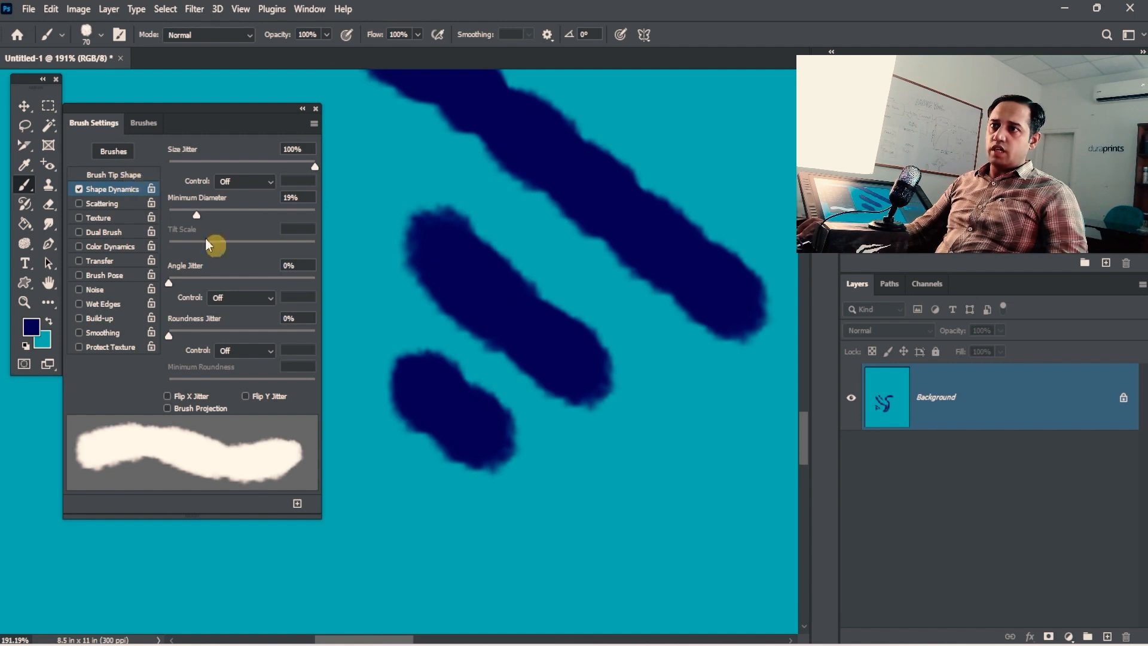
Step: Raise brush Spacing to 89% and paint several dotted strokes
{"action": "left_click", "coordinate": [115, 175]}
{"action": "left_click", "coordinate": [233, 377]}
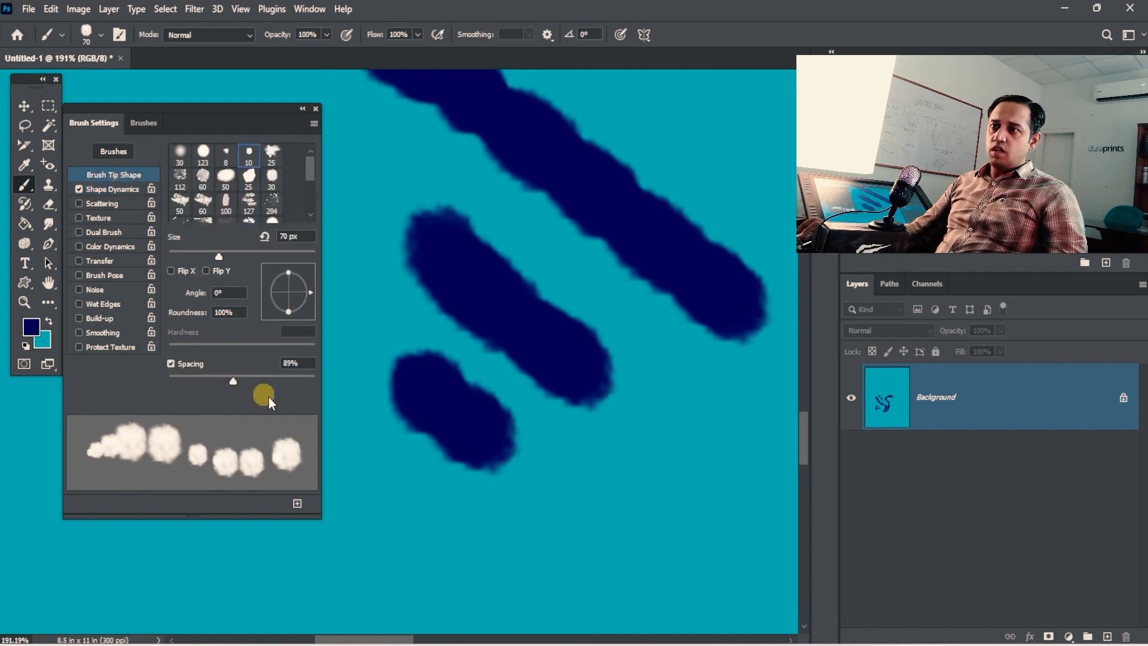
{"action": "mouse_move", "coordinate": [399, 476]}
{"action": "left_mouse_down"}
{"action": "mouse_move", "coordinate": [528, 556]}
{"action": "mouse_move", "coordinate": [664, 576]}
{"action": "left_mouse_up"}
{"action": "key", "text": "space"}
{"action": "mouse_move", "coordinate": [653, 469]}
{"action": "left_mouse_down"}
{"action": "mouse_move", "coordinate": [589, 367]}
{"action": "mouse_move", "coordinate": [679, 428]}
{"action": "mouse_move", "coordinate": [516, 402]}
{"action": "left_mouse_up"}
{"action": "key", "text": "space"}
{"action": "mouse_move", "coordinate": [478, 272]}
{"action": "left_mouse_down"}
{"action": "mouse_move", "coordinate": [613, 353]}
{"action": "mouse_move", "coordinate": [595, 494]}
{"action": "mouse_move", "coordinate": [691, 333]}
{"action": "mouse_move", "coordinate": [652, 202]}
{"action": "mouse_move", "coordinate": [676, 135]}
{"action": "left_mouse_up"}
{"action": "key", "text": "space"}
{"action": "left_click_drag", "start_coordinate": [642, 281], "coordinate": [586, 325]}
{"action": "mouse_move", "coordinate": [478, 391]}
{"action": "left_mouse_down"}
{"action": "mouse_move", "coordinate": [479, 448]}
{"action": "mouse_move", "coordinate": [615, 502]}
{"action": "mouse_move", "coordinate": [639, 312]}
{"action": "left_mouse_up"}
Step: Paint a dotted arc and a dotted stroke looping around to the right
{"action": "key", "text": "space"}
{"action": "mouse_move", "coordinate": [386, 389]}
{"action": "left_mouse_down"}
{"action": "mouse_move", "coordinate": [440, 453]}
{"action": "mouse_move", "coordinate": [568, 454]}
{"action": "mouse_move", "coordinate": [704, 291]}
{"action": "mouse_move", "coordinate": [722, 476]}
{"action": "mouse_move", "coordinate": [476, 552]}
{"action": "mouse_move", "coordinate": [364, 529]}
{"action": "left_mouse_up"}
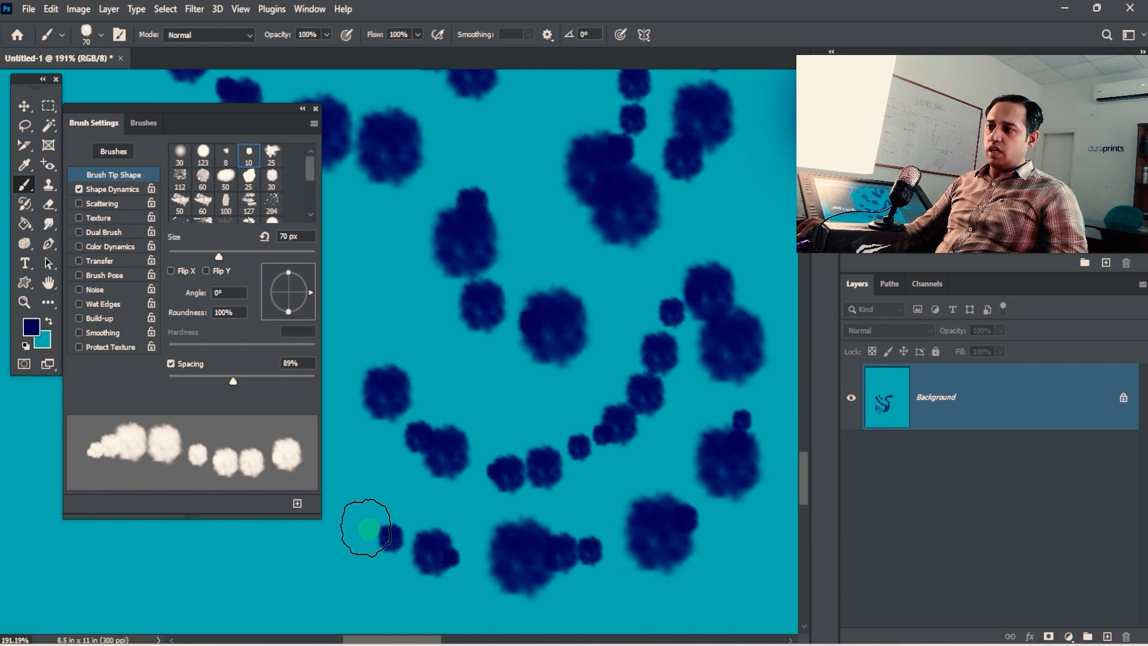
{"action": "key", "text": "space"}
{"action": "left_click_drag", "start_coordinate": [508, 373], "coordinate": [577, 320]}
{"action": "left_click", "coordinate": [577, 320], "text": "ctrl+alt"}
{"action": "mouse_move", "coordinate": [420, 289]}
{"action": "left_mouse_down"}
{"action": "mouse_move", "coordinate": [418, 325]}
{"action": "mouse_move", "coordinate": [508, 428]}
{"action": "mouse_move", "coordinate": [480, 501]}
{"action": "mouse_move", "coordinate": [382, 389]}
{"action": "mouse_move", "coordinate": [433, 215]}
{"action": "mouse_move", "coordinate": [487, 357]}
{"action": "mouse_move", "coordinate": [553, 427]}
{"action": "mouse_move", "coordinate": [565, 544]}
{"action": "mouse_move", "coordinate": [429, 528]}
{"action": "left_mouse_up"}
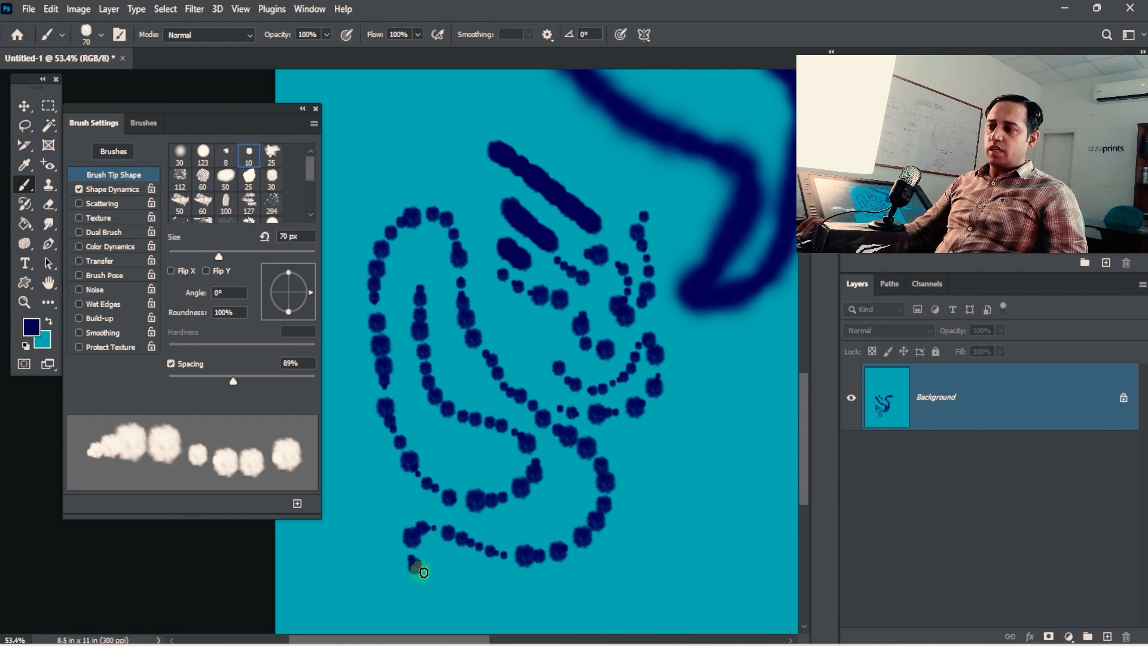
{"action": "mouse_move", "coordinate": [423, 572]}
{"action": "left_mouse_down"}
{"action": "mouse_move", "coordinate": [566, 597]}
{"action": "mouse_move", "coordinate": [684, 453]}
{"action": "mouse_move", "coordinate": [704, 548]}
{"action": "mouse_move", "coordinate": [662, 559]}
{"action": "left_mouse_up"}
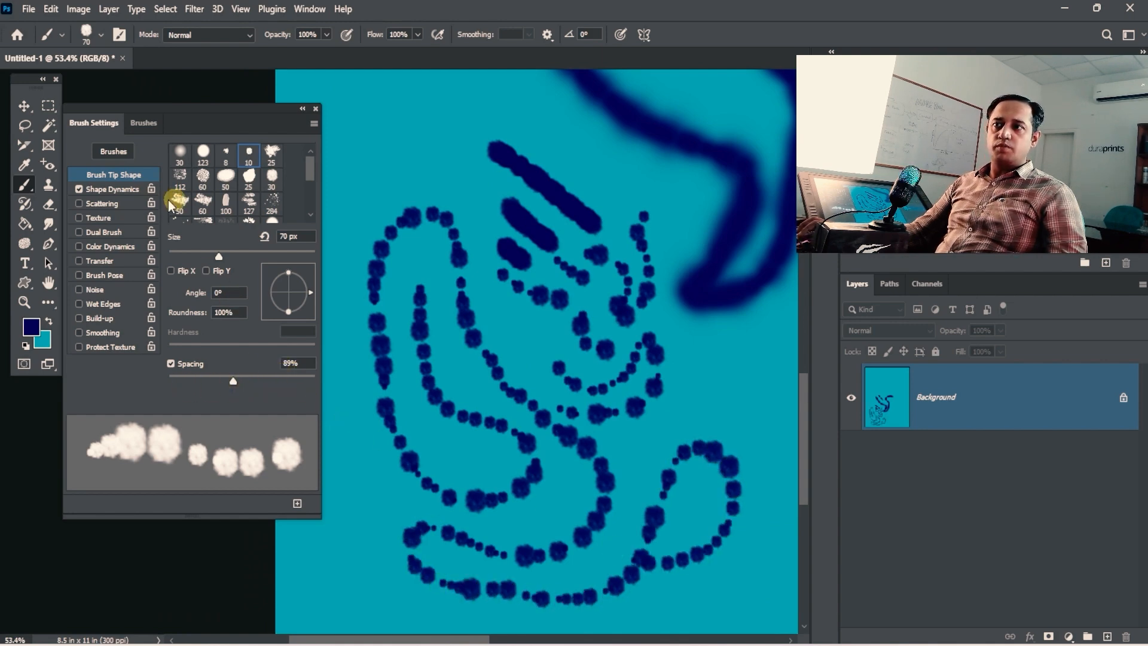
Step: Paint one more dotted stroke through the figure, then clear the canvas to solid teal
{"action": "left_click", "coordinate": [114, 189]}
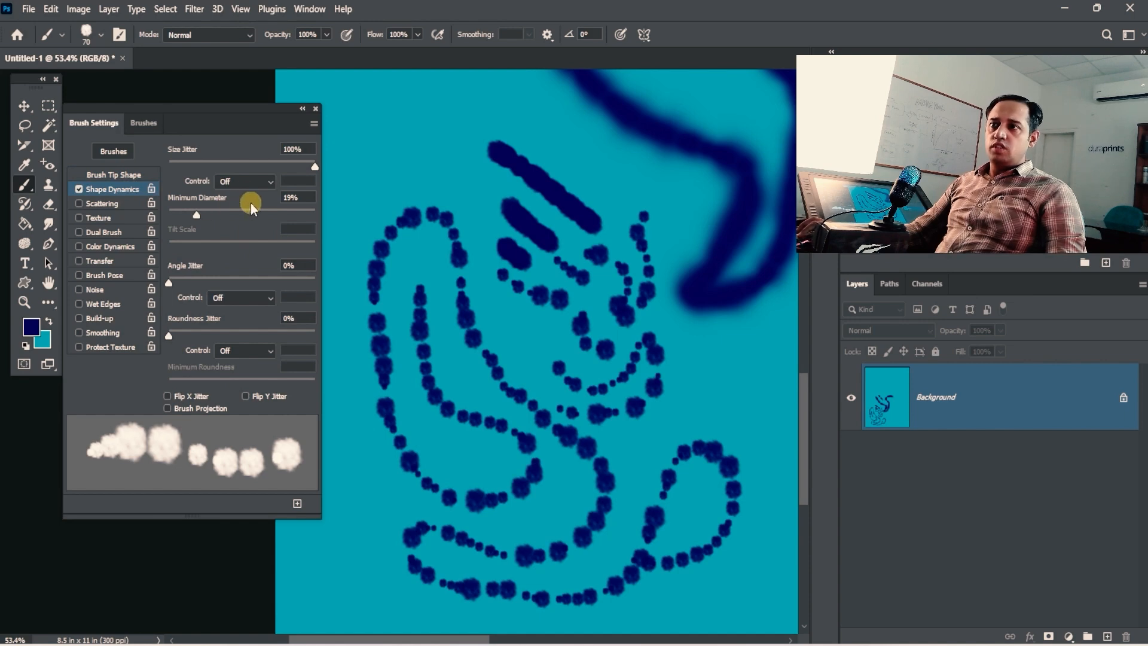
{"action": "mouse_move", "coordinate": [413, 112]}
{"action": "left_mouse_down"}
{"action": "mouse_move", "coordinate": [492, 187]}
{"action": "mouse_move", "coordinate": [475, 269]}
{"action": "mouse_move", "coordinate": [506, 366]}
{"action": "mouse_move", "coordinate": [549, 406]}
{"action": "left_mouse_up"}
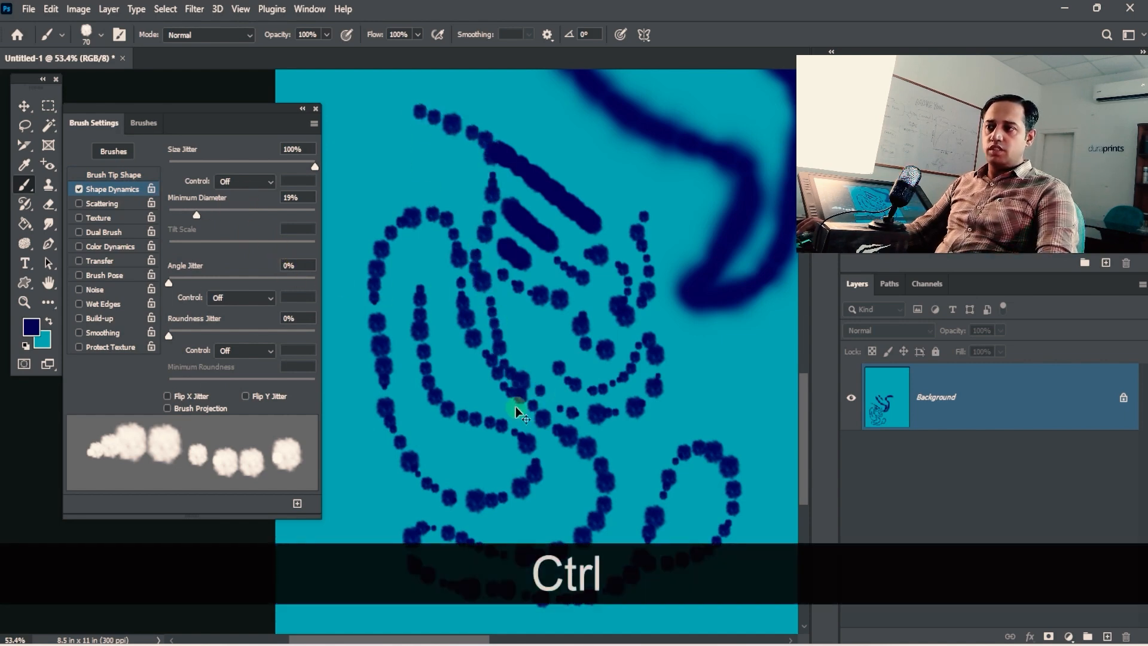
{"action": "key", "text": "ctrl+BackSpace"}
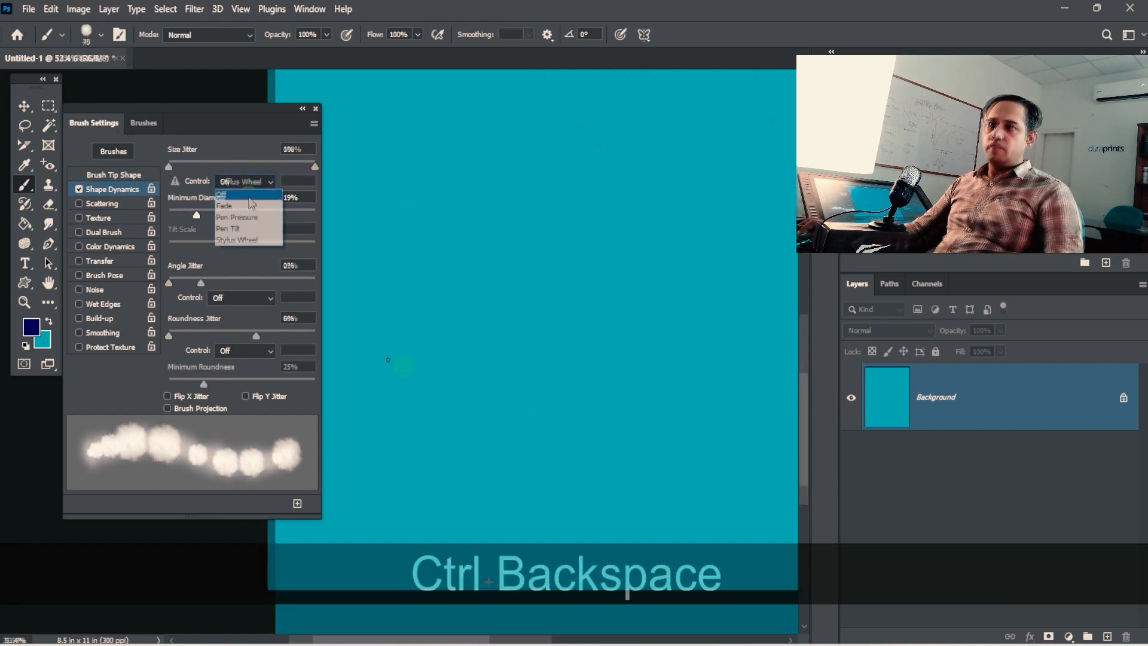
{"action": "left_click", "coordinate": [264, 292]}
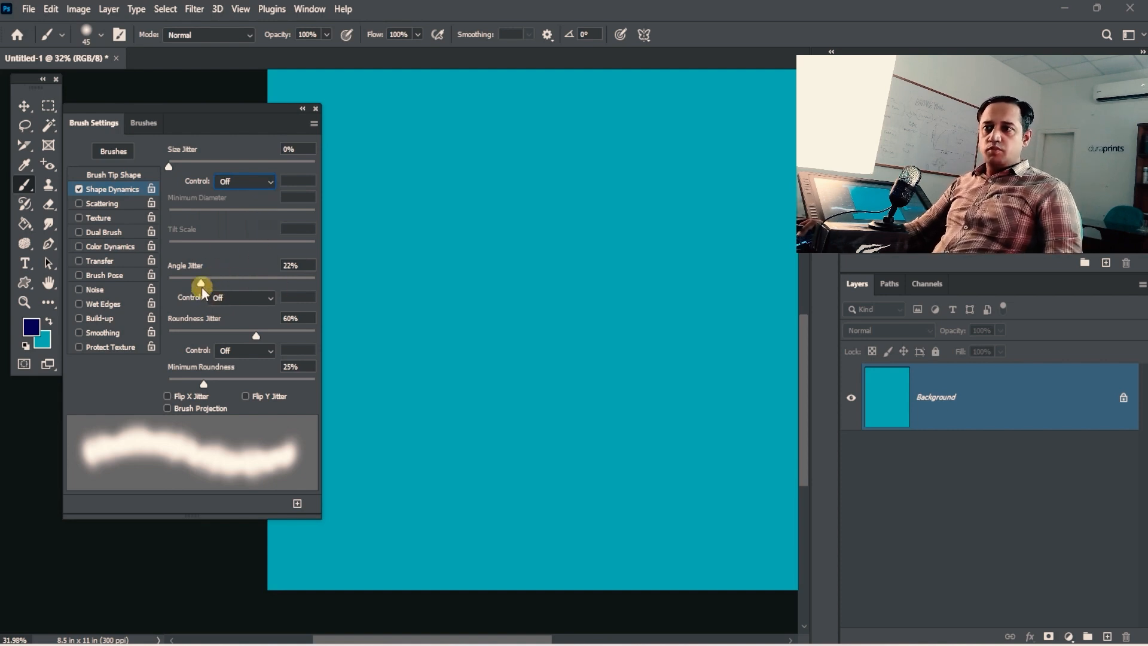
Step: Reset Angle and Roundness Jitter to 0% and paint a smooth horizontal stroke at 200 px
{"action": "left_click_drag", "start_coordinate": [203, 293], "coordinate": [154, 291]}
{"action": "left_click_drag", "start_coordinate": [256, 335], "coordinate": [153, 345]}
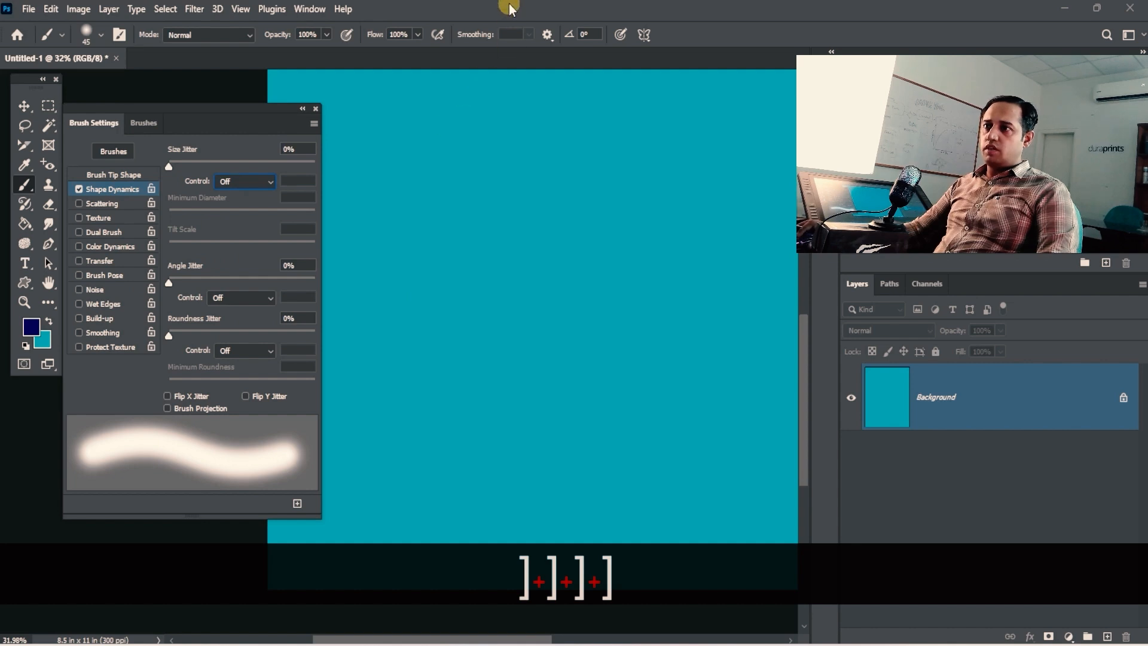
{"action": "key", "text": "bracketright"}
{"action": "key", "text": "bracketright"}
{"action": "key", "text": "bracketright"}
{"action": "key", "text": "bracketright"}
{"action": "key", "text": "bracketright"}
{"action": "key", "text": "bracketright"}
{"action": "key", "text": "bracketright"}
{"action": "key", "text": "bracketright"}
{"action": "key", "text": "bracketright"}
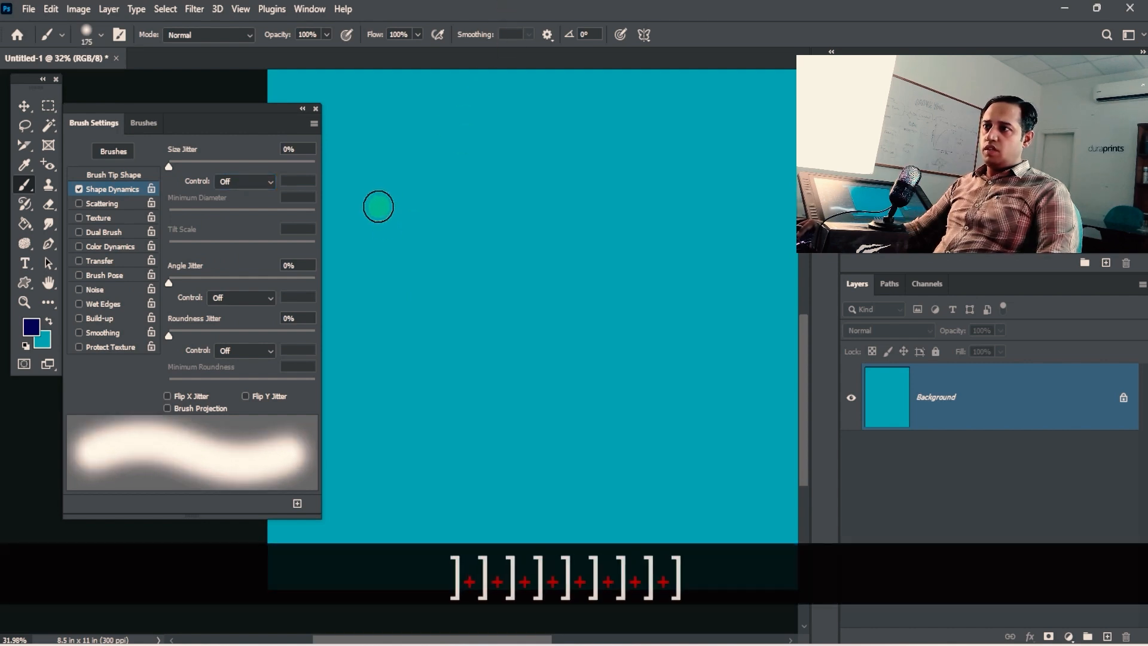
{"action": "key", "text": "bracketright"}
{"action": "left_click_drag", "start_coordinate": [382, 174], "coordinate": [648, 175]}
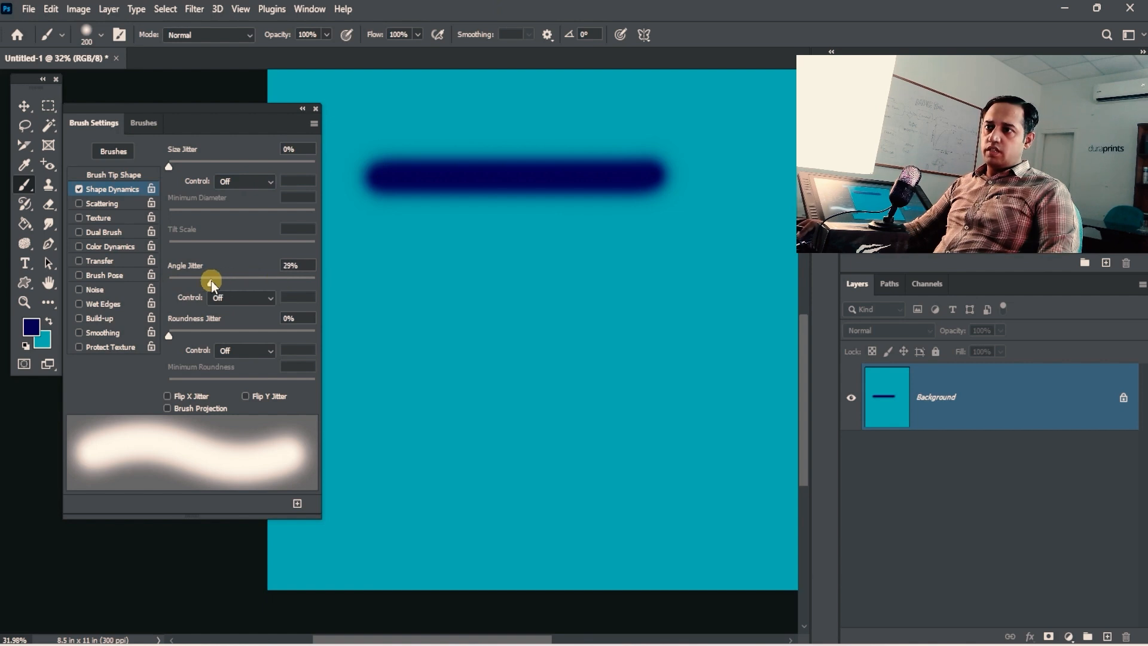
Step: Set Angle Jitter 30% and Roundness Jitter 79%, paint wobbly strokes, then raise Spacing to 76%
{"action": "left_click_drag", "start_coordinate": [170, 337], "coordinate": [271, 338]}
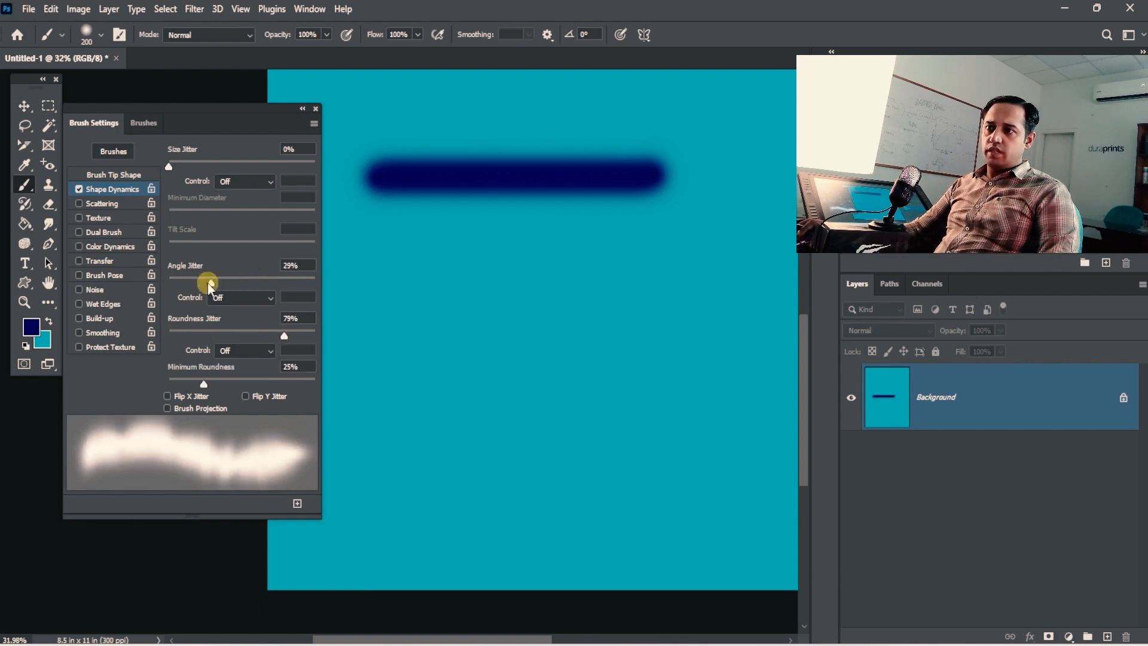
{"action": "mouse_move", "coordinate": [209, 286]}
{"action": "left_mouse_down"}
{"action": "mouse_move", "coordinate": [248, 282]}
{"action": "mouse_move", "coordinate": [205, 291]}
{"action": "mouse_move", "coordinate": [223, 286]}
{"action": "mouse_move", "coordinate": [212, 282]}
{"action": "left_mouse_up"}
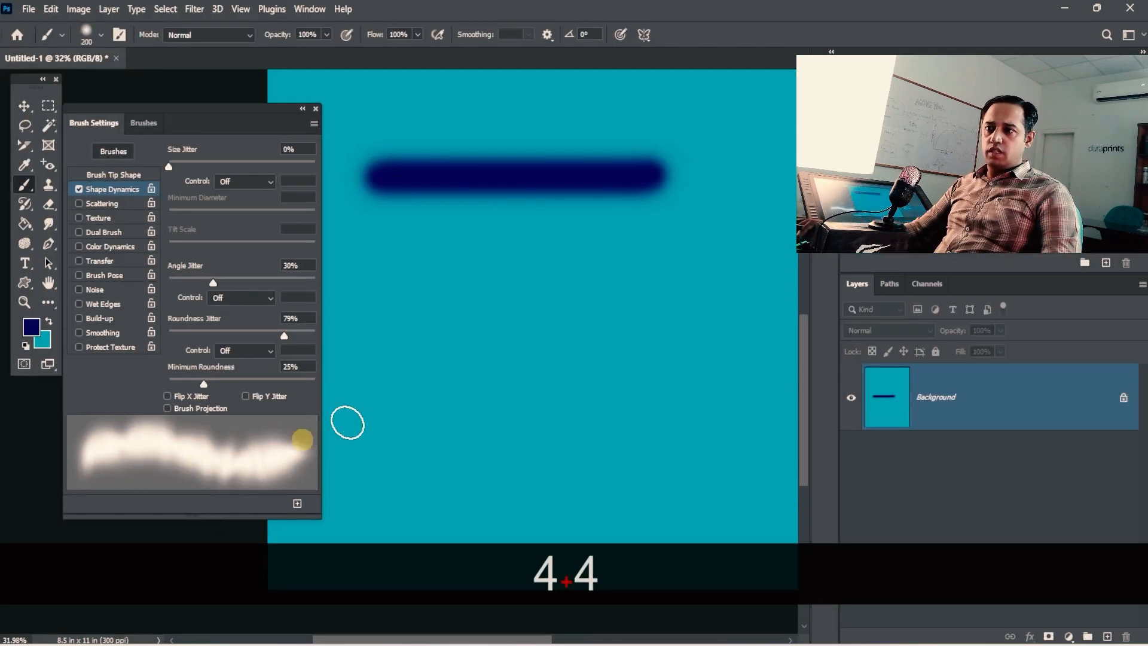
{"action": "mouse_move", "coordinate": [396, 293]}
{"action": "left_mouse_down"}
{"action": "mouse_move", "coordinate": [436, 309]}
{"action": "mouse_move", "coordinate": [480, 297]}
{"action": "mouse_move", "coordinate": [491, 277]}
{"action": "mouse_move", "coordinate": [529, 285]}
{"action": "mouse_move", "coordinate": [534, 315]}
{"action": "mouse_move", "coordinate": [510, 357]}
{"action": "mouse_move", "coordinate": [415, 368]}
{"action": "mouse_move", "coordinate": [391, 385]}
{"action": "mouse_move", "coordinate": [412, 429]}
{"action": "mouse_move", "coordinate": [487, 447]}
{"action": "left_mouse_up"}
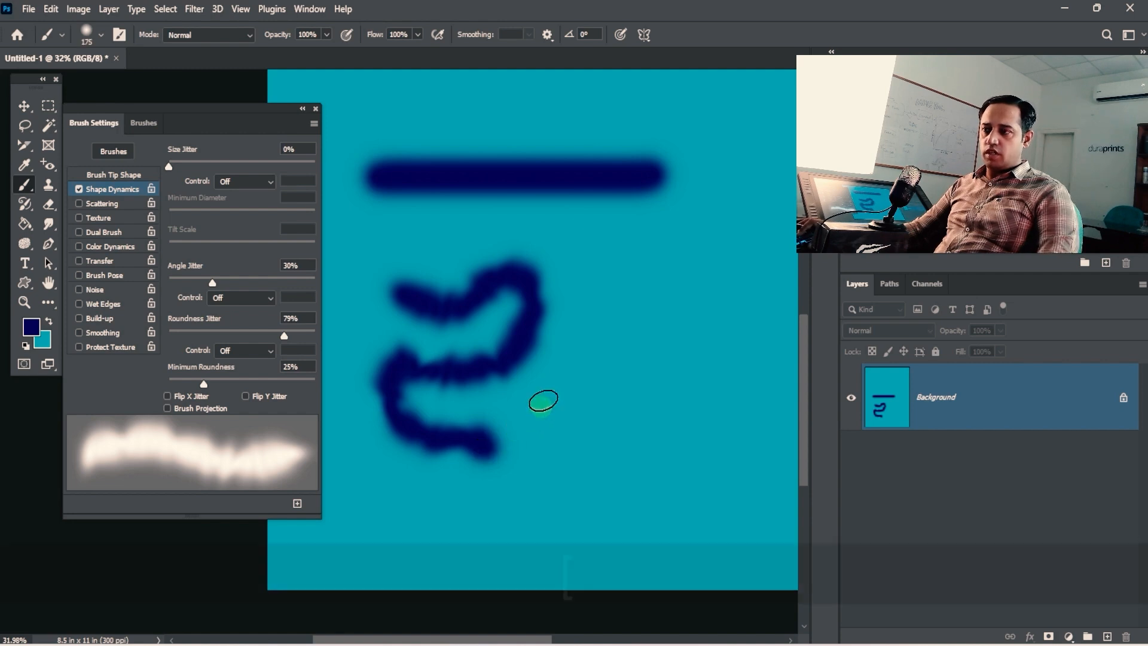
{"action": "key", "text": "bracketleft"}
{"action": "key", "text": "bracketleft"}
{"action": "key", "text": "bracketleft"}
{"action": "key", "text": "bracketleft"}
{"action": "mouse_move", "coordinate": [589, 291]}
{"action": "left_mouse_down"}
{"action": "mouse_move", "coordinate": [617, 354]}
{"action": "mouse_move", "coordinate": [570, 407]}
{"action": "mouse_move", "coordinate": [588, 436]}
{"action": "mouse_move", "coordinate": [655, 382]}
{"action": "mouse_move", "coordinate": [685, 327]}
{"action": "mouse_move", "coordinate": [691, 424]}
{"action": "mouse_move", "coordinate": [643, 483]}
{"action": "mouse_move", "coordinate": [532, 487]}
{"action": "mouse_move", "coordinate": [503, 512]}
{"action": "mouse_move", "coordinate": [453, 526]}
{"action": "mouse_move", "coordinate": [554, 541]}
{"action": "mouse_move", "coordinate": [501, 554]}
{"action": "mouse_move", "coordinate": [405, 535]}
{"action": "mouse_move", "coordinate": [351, 507]}
{"action": "left_mouse_up"}
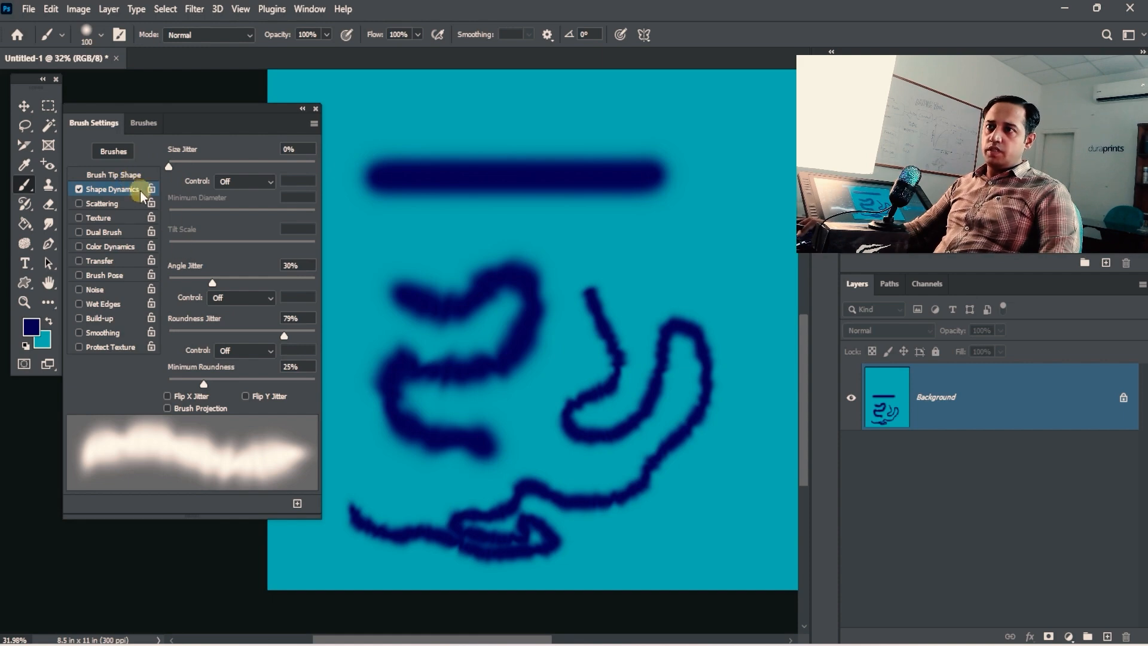
{"action": "left_click", "coordinate": [122, 175]}
{"action": "left_click_drag", "start_coordinate": [201, 382], "coordinate": [238, 391]}
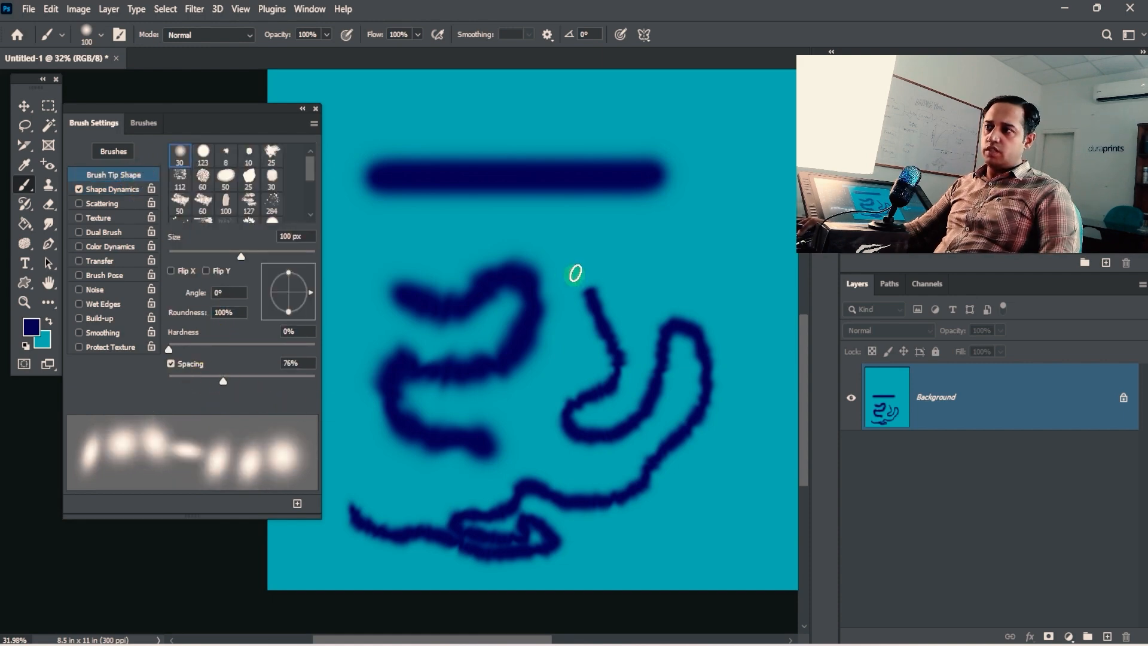
Step: Paint a dotted stroke, set Angle Jitter 63% and Roundness Jitter 77%, leaving angle control Off
{"action": "mouse_move", "coordinate": [633, 226]}
{"action": "left_mouse_down"}
{"action": "mouse_move", "coordinate": [626, 271]}
{"action": "mouse_move", "coordinate": [704, 280]}
{"action": "mouse_move", "coordinate": [606, 308]}
{"action": "mouse_move", "coordinate": [577, 249]}
{"action": "mouse_move", "coordinate": [479, 227]}
{"action": "mouse_move", "coordinate": [414, 223]}
{"action": "mouse_move", "coordinate": [360, 252]}
{"action": "mouse_move", "coordinate": [367, 142]}
{"action": "mouse_move", "coordinate": [443, 106]}
{"action": "mouse_move", "coordinate": [532, 110]}
{"action": "mouse_move", "coordinate": [693, 151]}
{"action": "mouse_move", "coordinate": [670, 193]}
{"action": "mouse_move", "coordinate": [720, 224]}
{"action": "mouse_move", "coordinate": [745, 320]}
{"action": "mouse_move", "coordinate": [738, 488]}
{"action": "mouse_move", "coordinate": [654, 524]}
{"action": "mouse_move", "coordinate": [661, 571]}
{"action": "mouse_move", "coordinate": [583, 555]}
{"action": "left_mouse_up"}
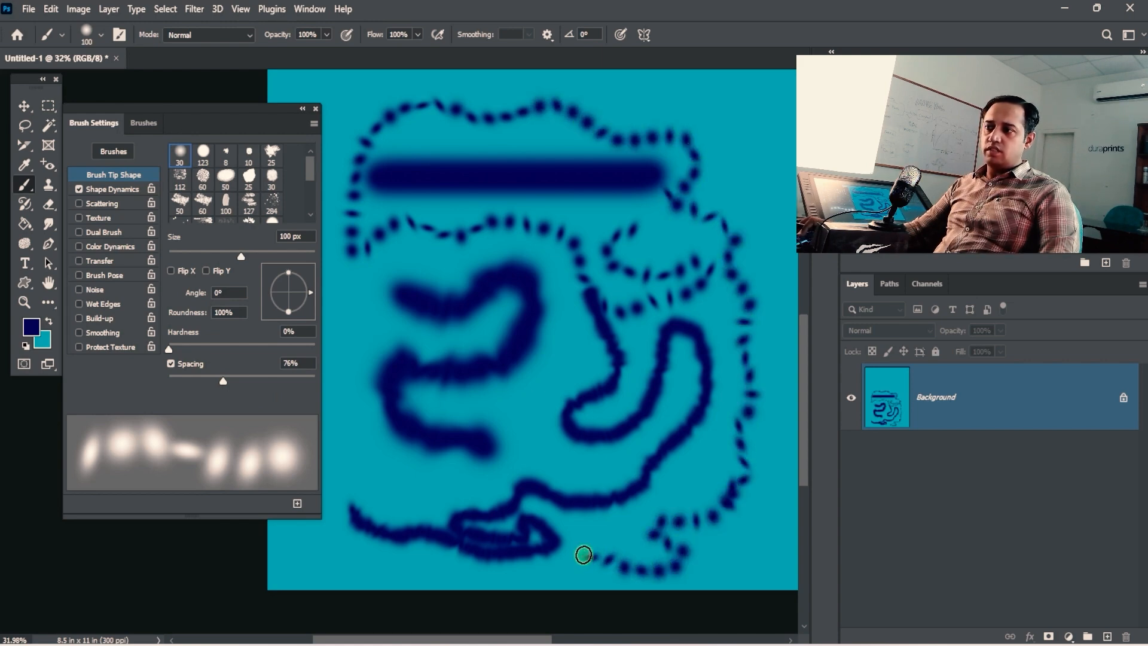
{"action": "left_click", "coordinate": [156, 191]}
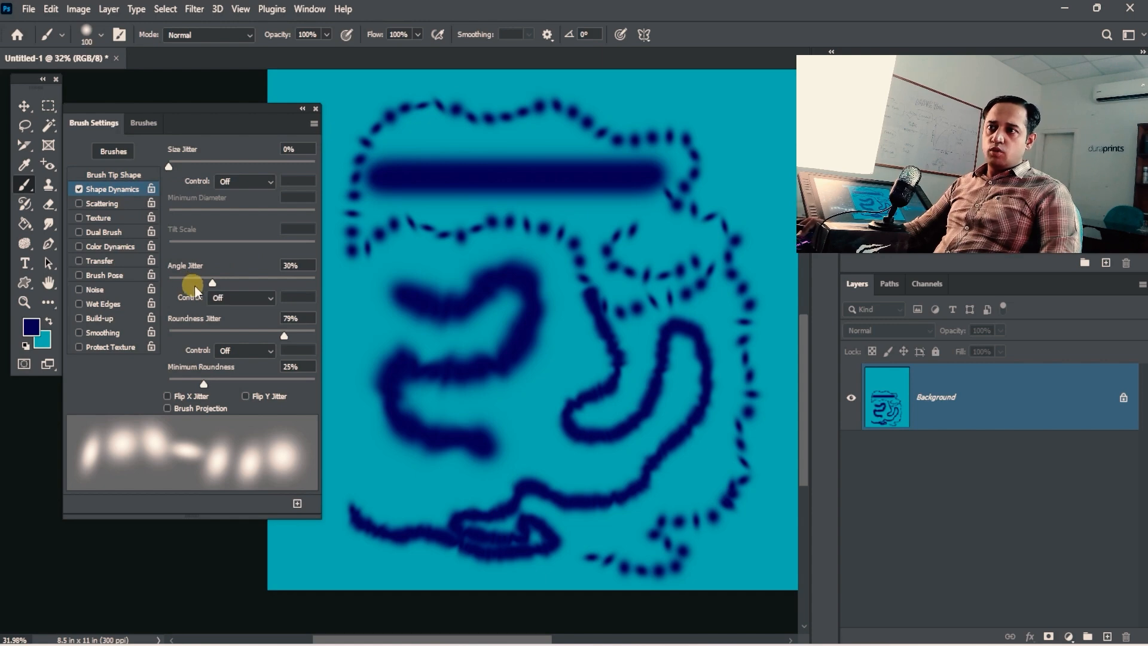
{"action": "mouse_move", "coordinate": [195, 291]}
{"action": "left_mouse_down"}
{"action": "mouse_move", "coordinate": [286, 289]}
{"action": "mouse_move", "coordinate": [221, 291]}
{"action": "mouse_move", "coordinate": [271, 298]}
{"action": "left_mouse_up"}
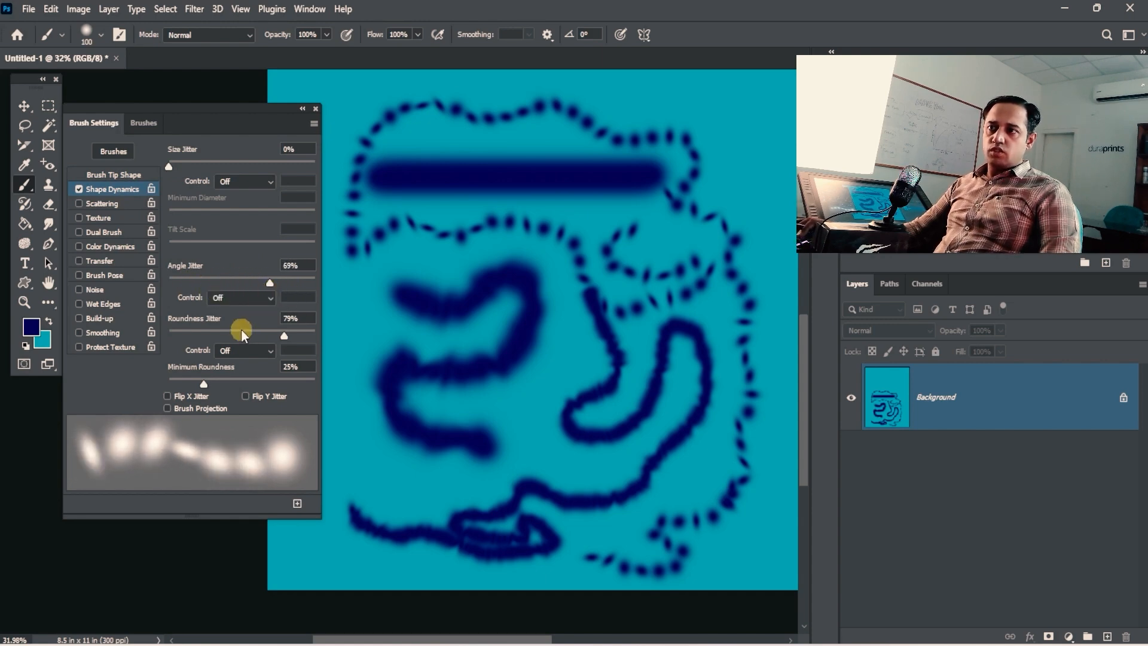
{"action": "mouse_move", "coordinate": [242, 332]}
{"action": "left_mouse_down"}
{"action": "mouse_move", "coordinate": [221, 325]}
{"action": "mouse_move", "coordinate": [278, 336]}
{"action": "left_mouse_up"}
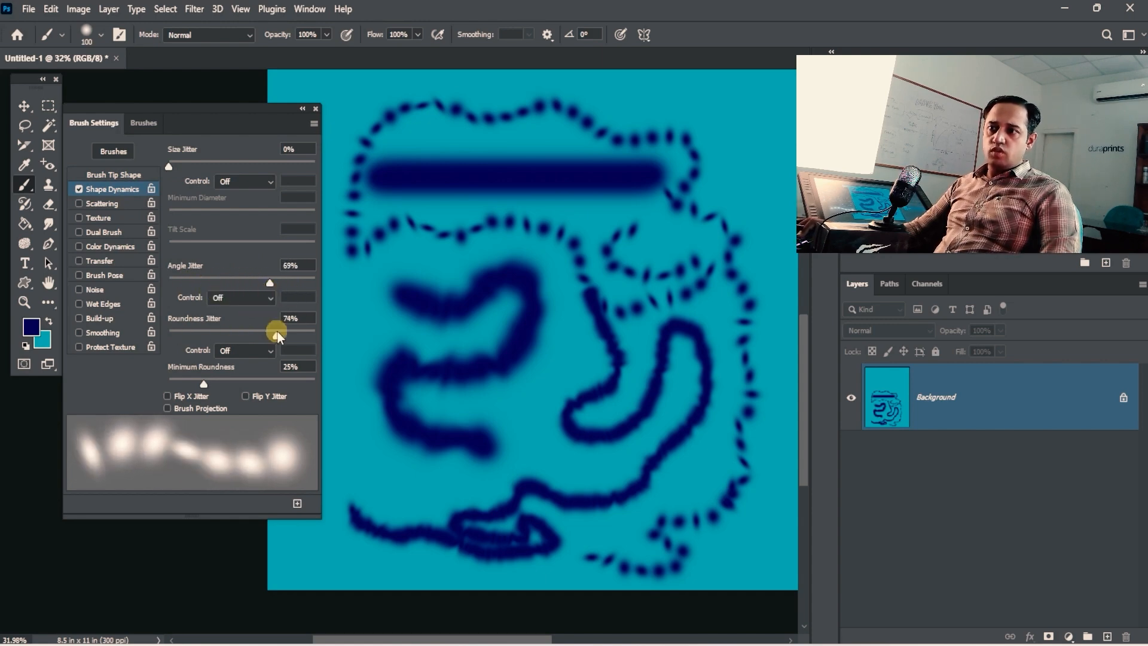
{"action": "left_click", "coordinate": [252, 304]}
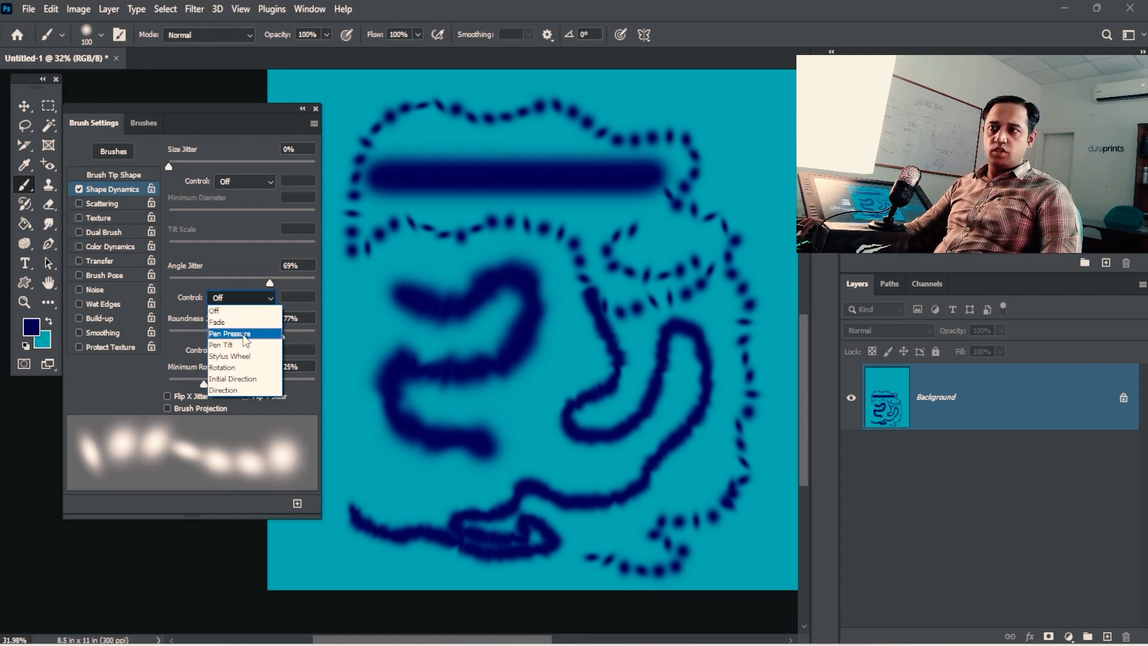
{"action": "left_click", "coordinate": [185, 302]}
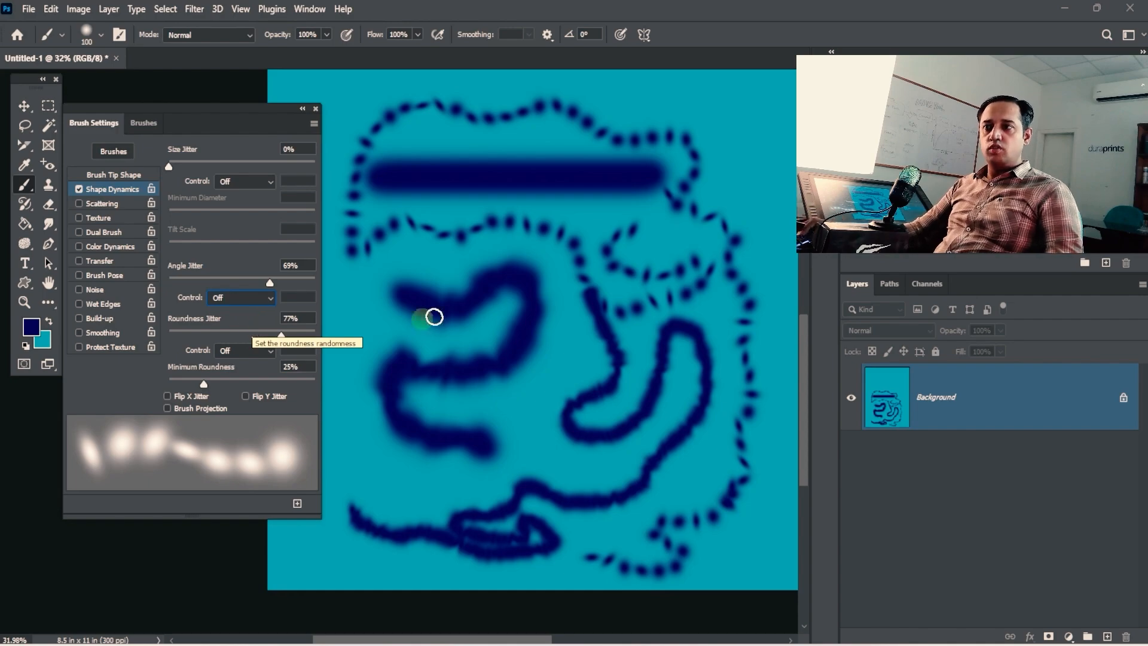
{"action": "left_click_drag", "start_coordinate": [371, 276], "coordinate": [353, 438]}
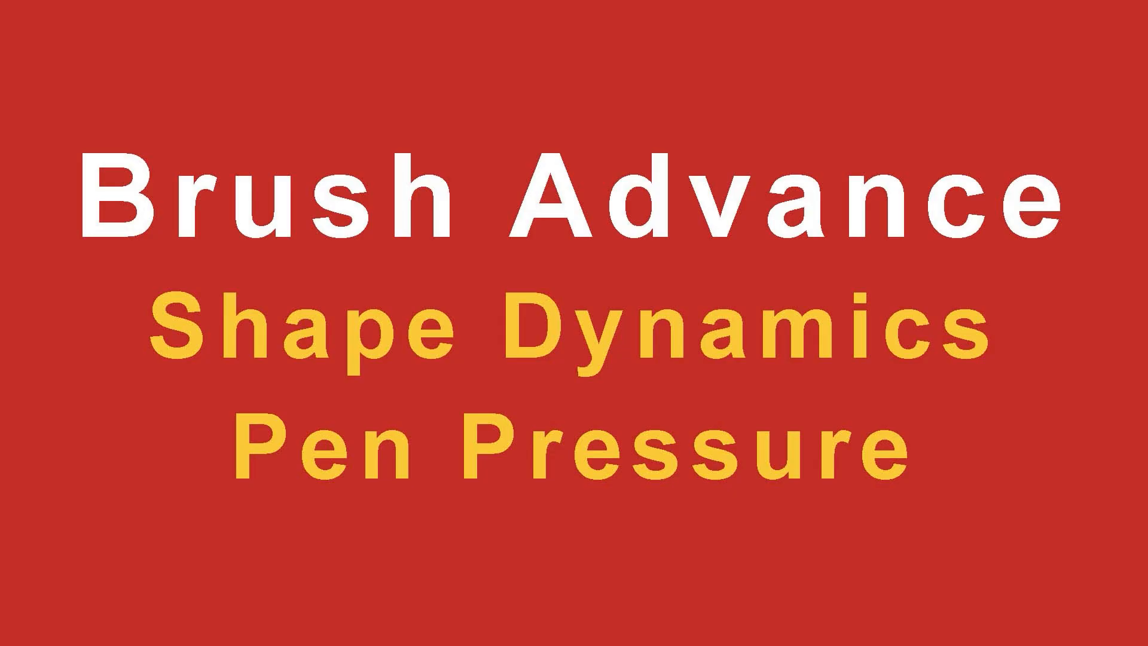
Step: Set Size Jitter to 25%, try Pen Pressure control, revert to Off, and paint a row of dabs
{"action": "left_click", "coordinate": [205, 164]}
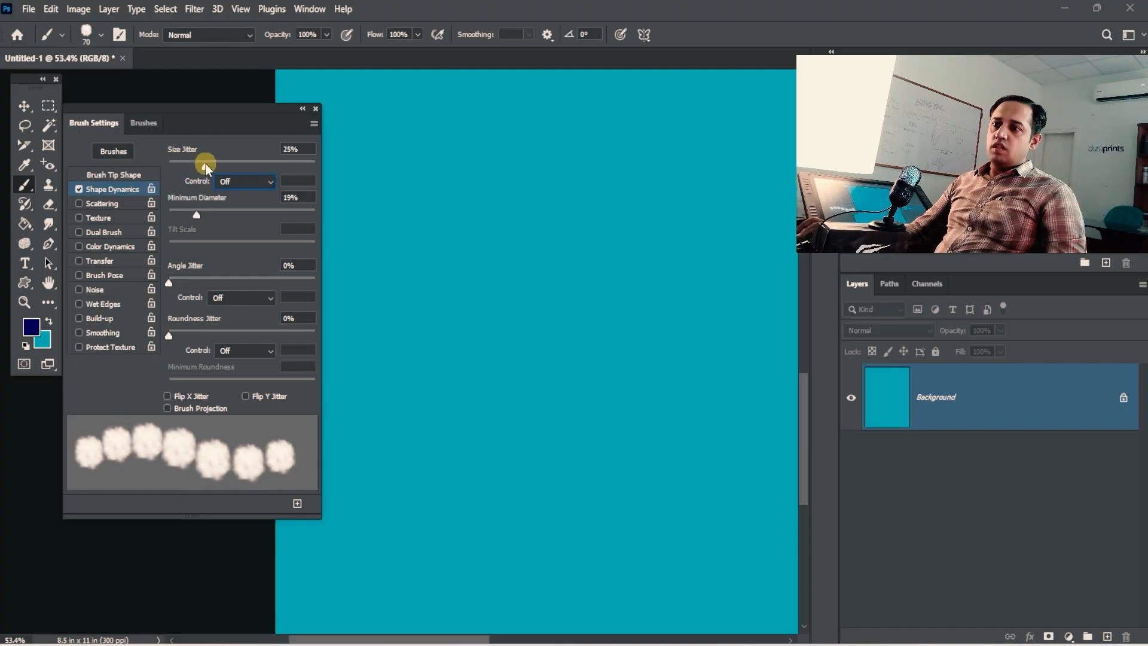
{"action": "left_click", "coordinate": [245, 181]}
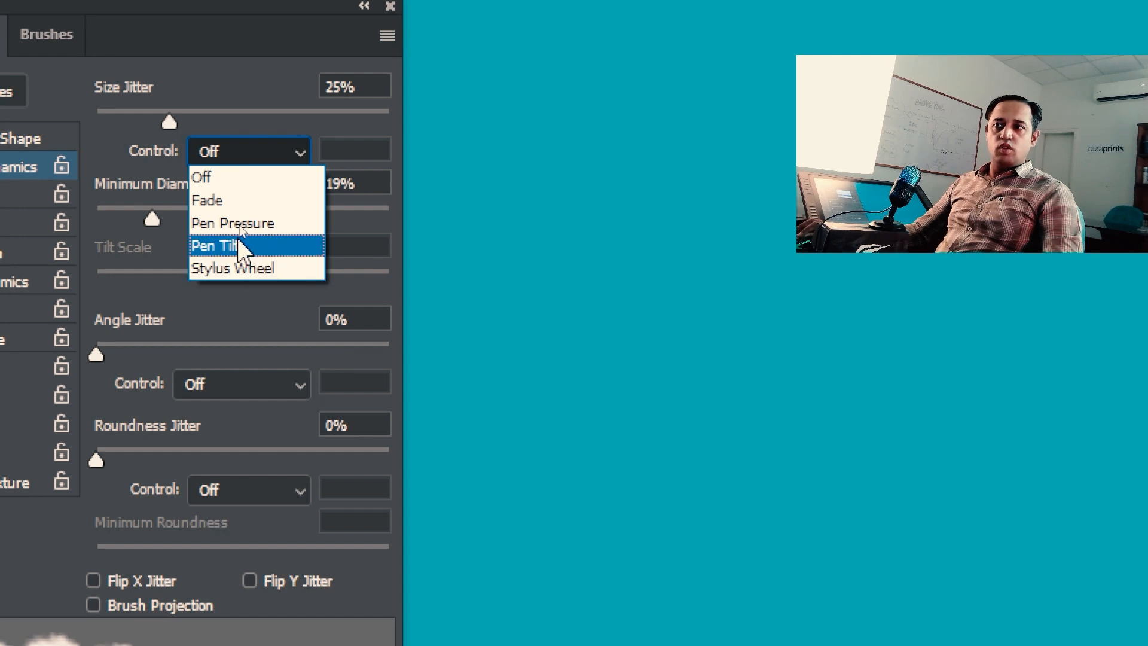
{"action": "left_click", "coordinate": [240, 222]}
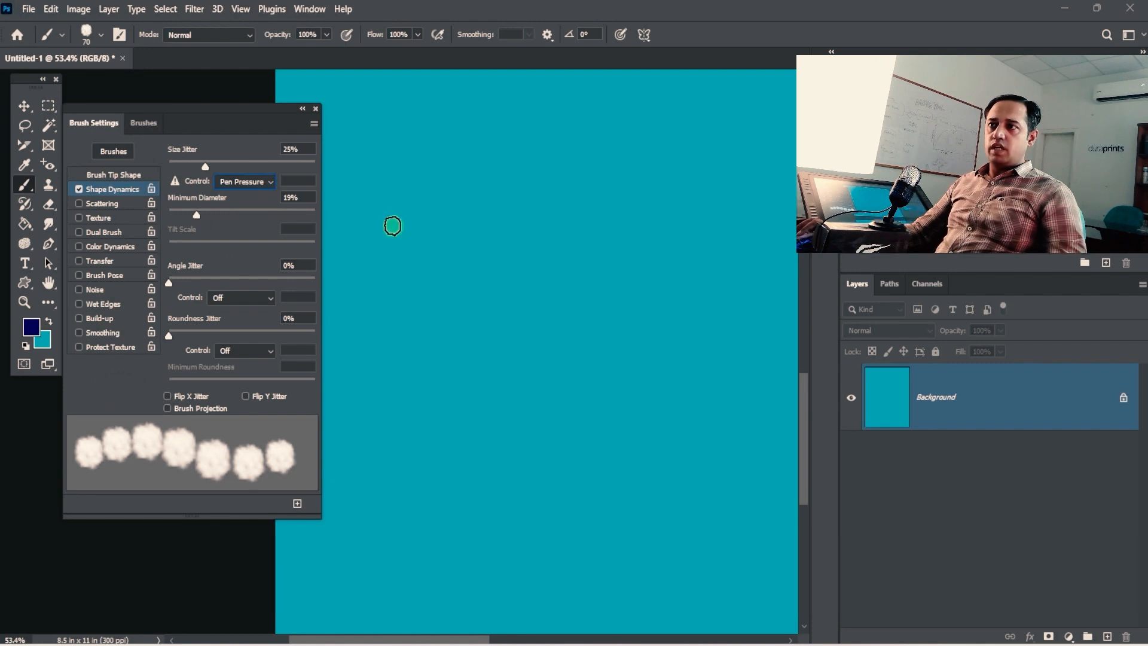
{"action": "left_click", "coordinate": [245, 181]}
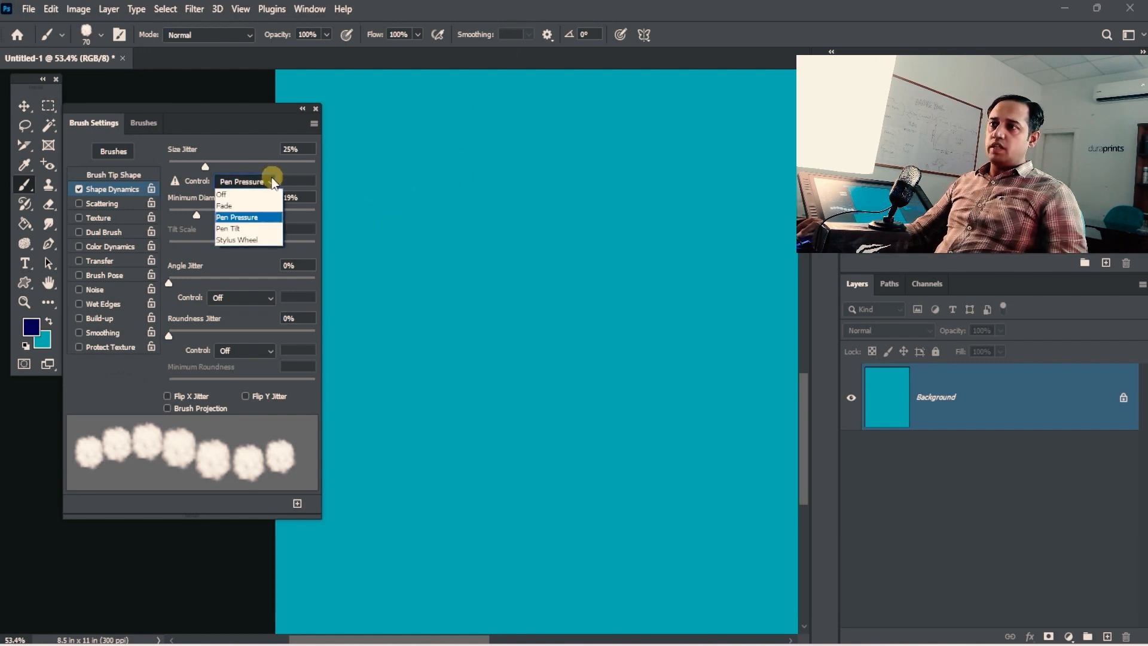
{"action": "left_click", "coordinate": [239, 194]}
{"action": "left_click_drag", "start_coordinate": [380, 191], "coordinate": [686, 192]}
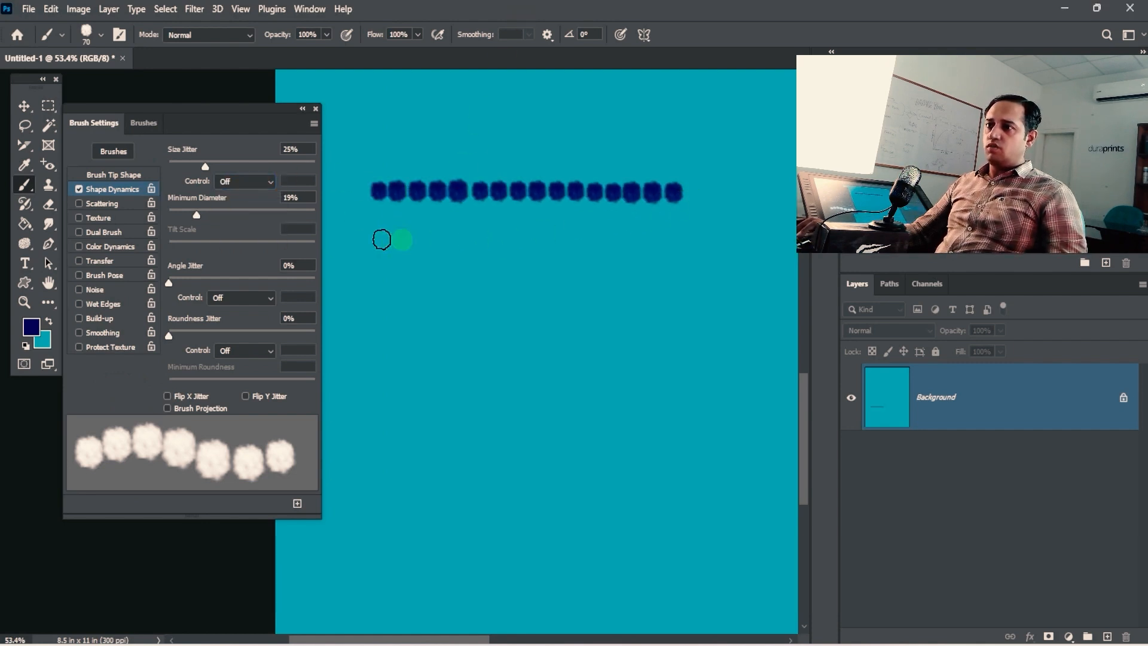
Step: Pick the 30 px soft round tip, clear the canvas, and paint a smooth 80 px stroke
{"action": "left_click", "coordinate": [138, 174]}
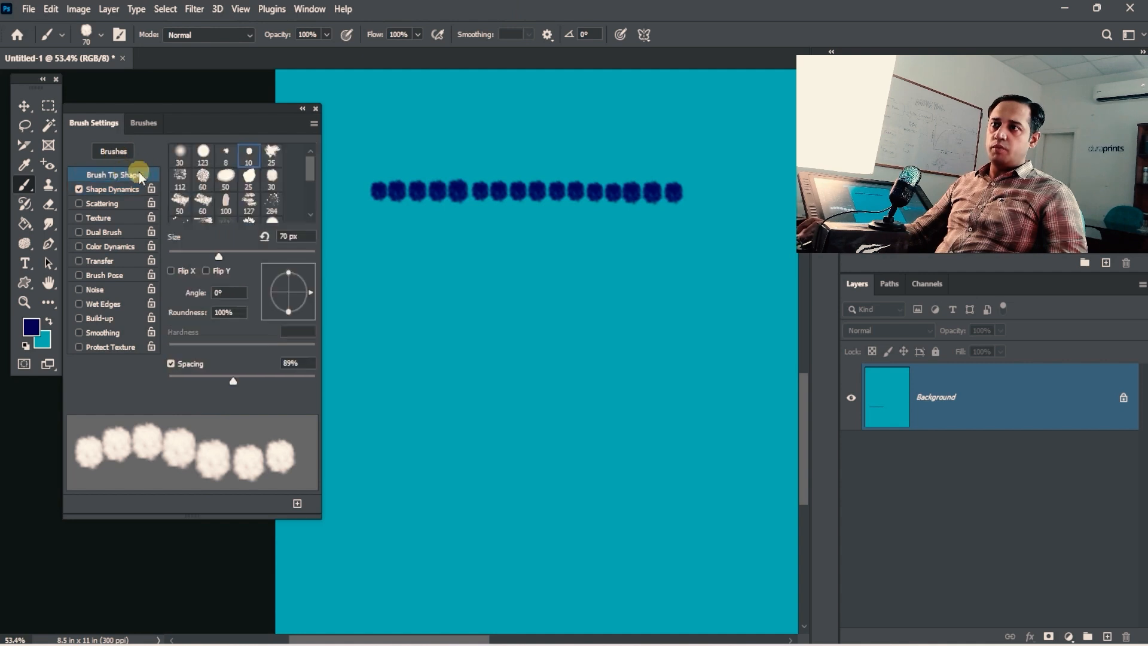
{"action": "left_click", "coordinate": [181, 154]}
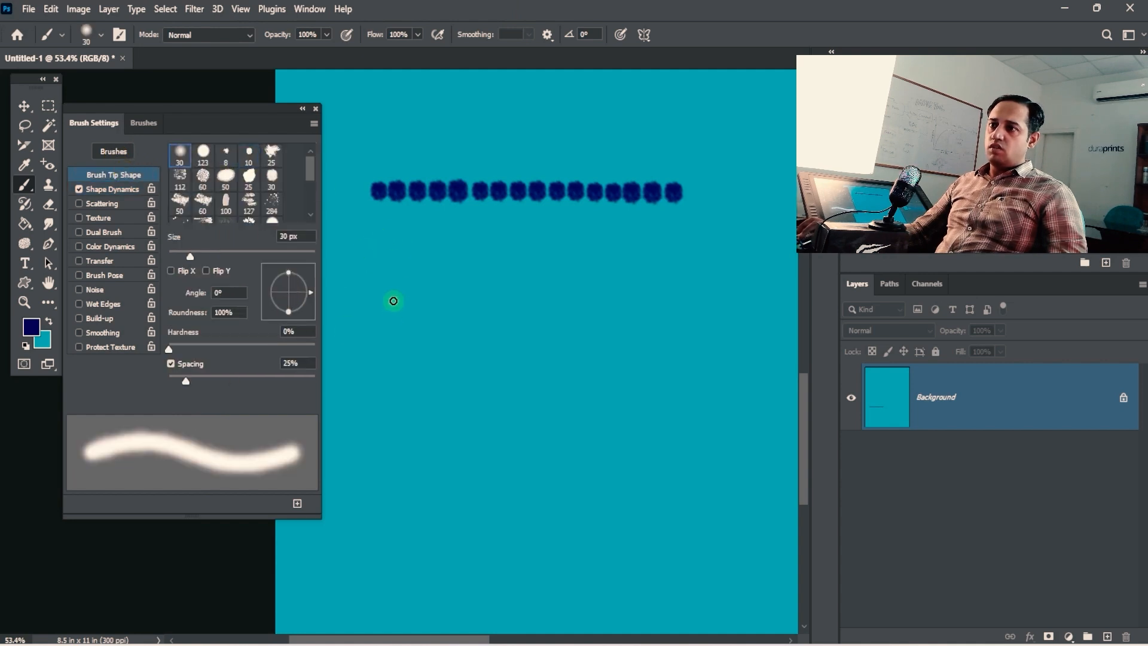
{"action": "key", "text": "ctrl+BackSpace"}
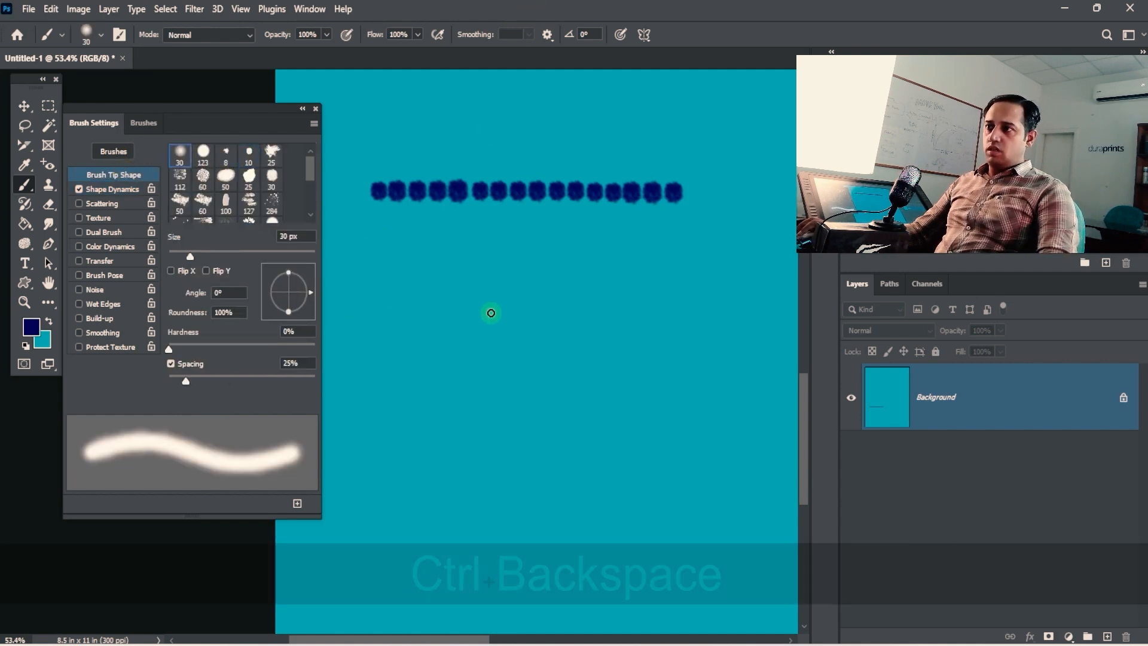
{"action": "key", "text": "bracketright"}
{"action": "key", "text": "bracketright"}
{"action": "key", "text": "bracketright"}
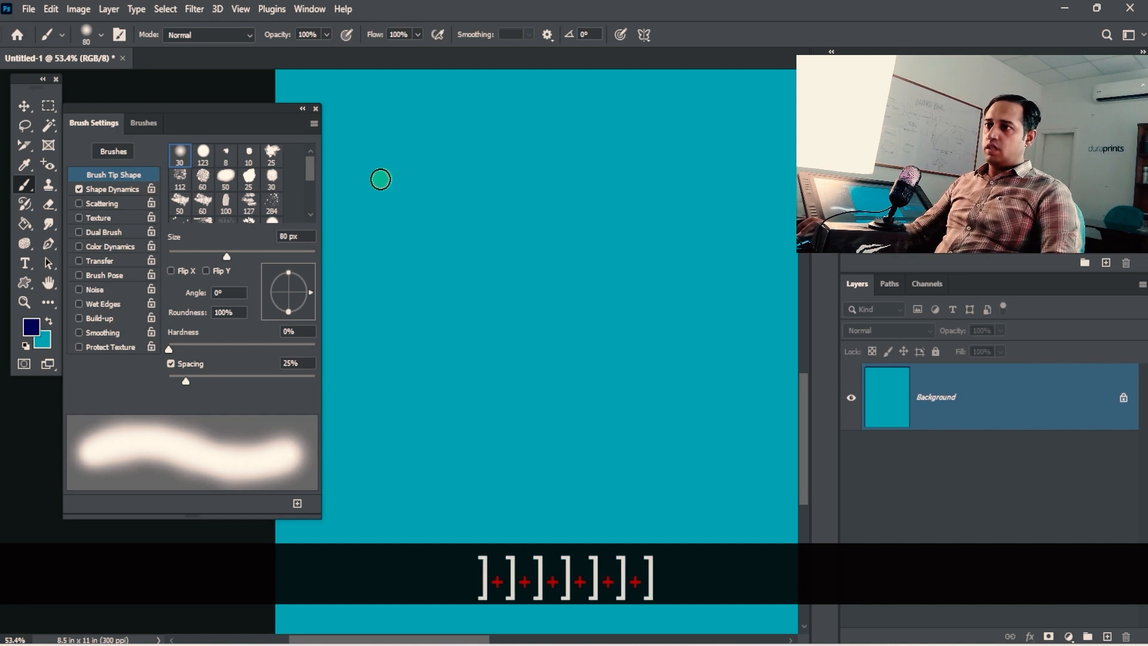
{"action": "left_click_drag", "start_coordinate": [377, 176], "coordinate": [674, 174]}
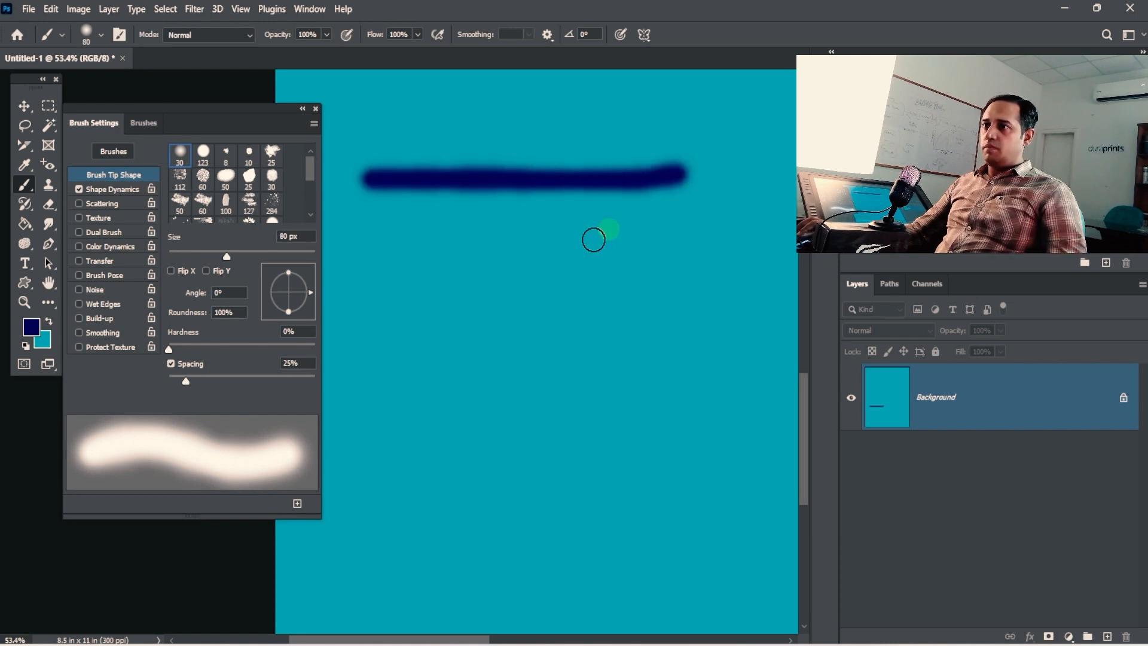
Step: Set the Shape Dynamics size jitter control to Pen Pressure
{"action": "left_click", "coordinate": [120, 189]}
{"action": "left_click", "coordinate": [250, 182]}
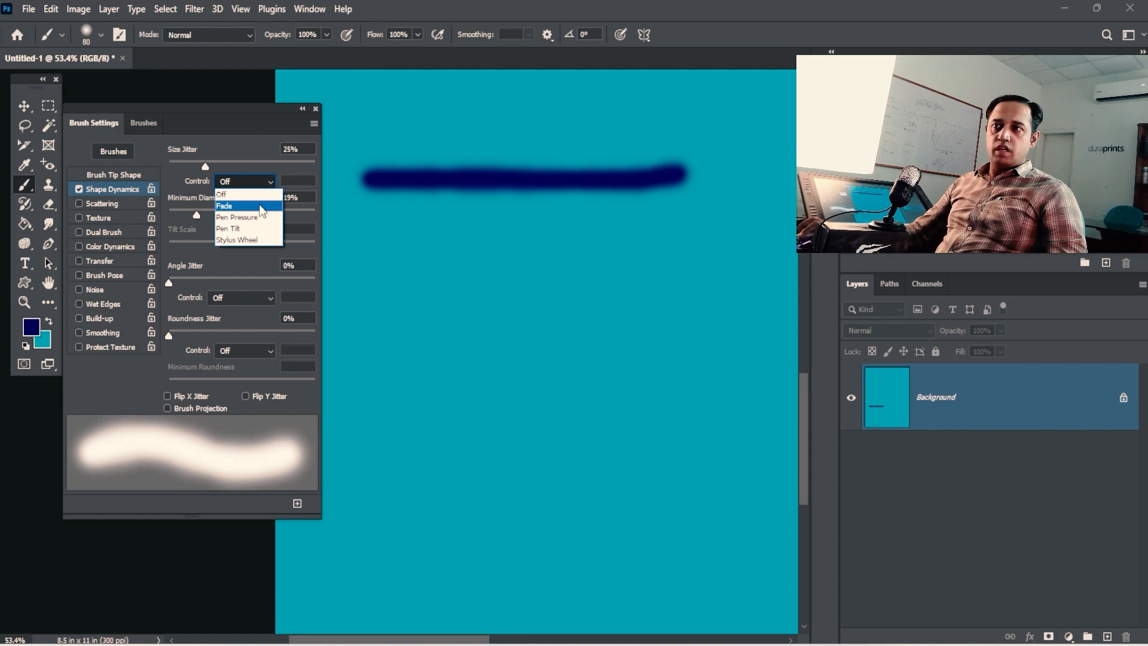
{"action": "left_click", "coordinate": [242, 217]}
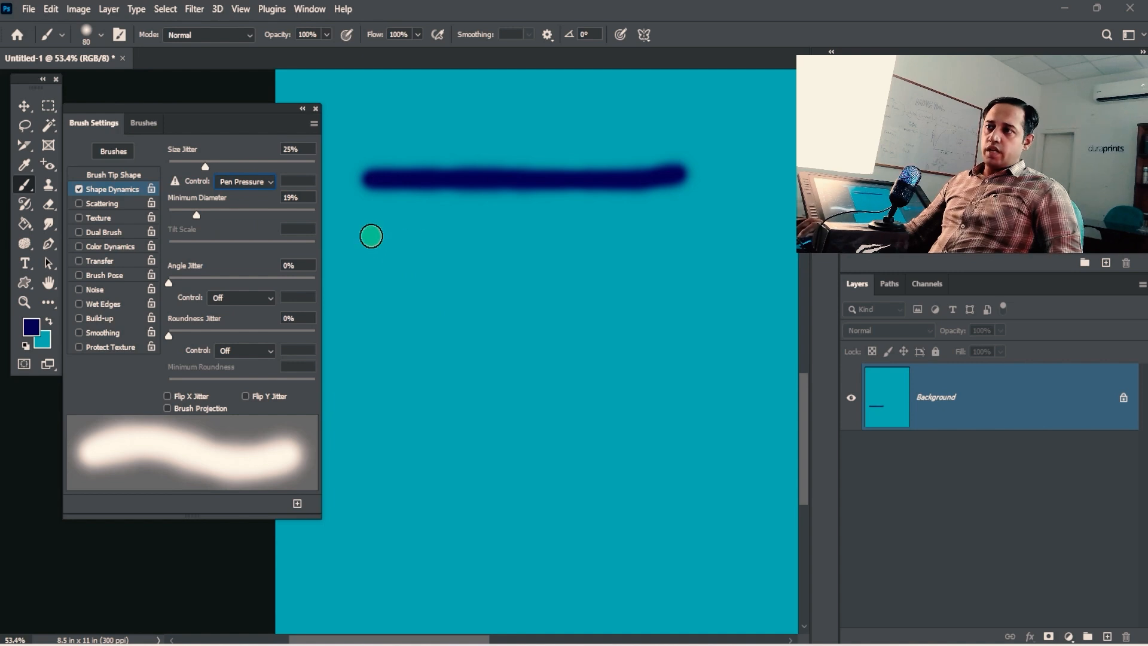
Step: Add a second long horizontal navy stroke, then five short diagonal pressure-tapered strokes below it
{"action": "left_click_drag", "start_coordinate": [371, 235], "coordinate": [725, 260]}
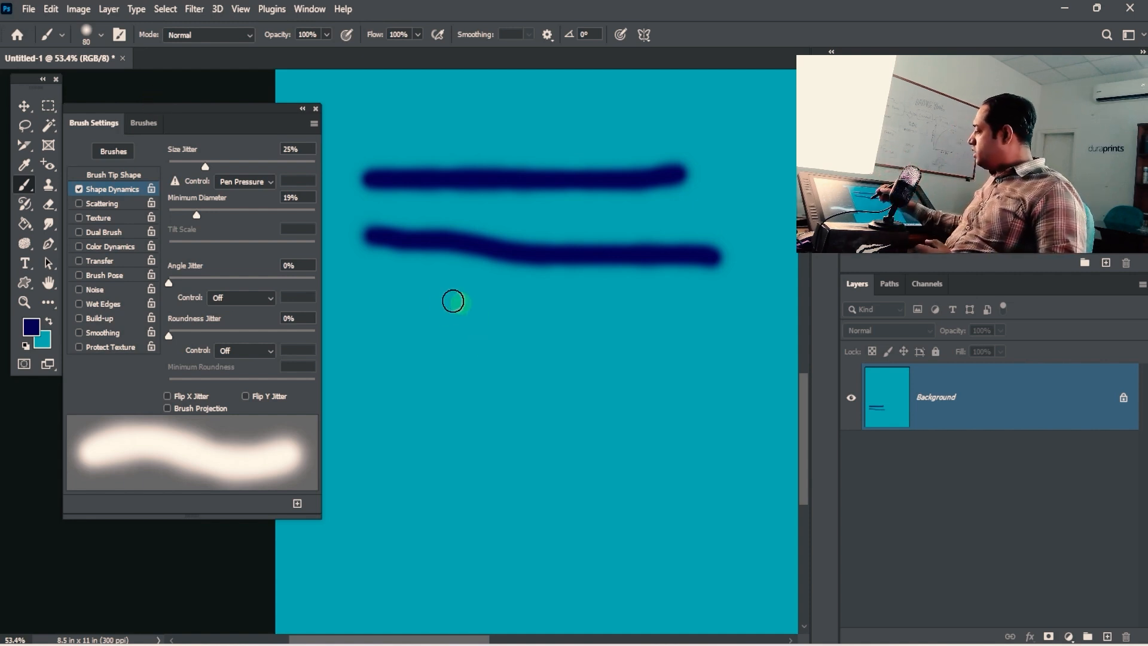
{"action": "mouse_move", "coordinate": [384, 297]}
{"action": "left_mouse_down"}
{"action": "mouse_move", "coordinate": [392, 321]}
{"action": "mouse_move", "coordinate": [488, 422]}
{"action": "left_mouse_up"}
{"action": "left_click_drag", "start_coordinate": [429, 293], "coordinate": [530, 422]}
{"action": "left_click_drag", "start_coordinate": [468, 295], "coordinate": [545, 406]}
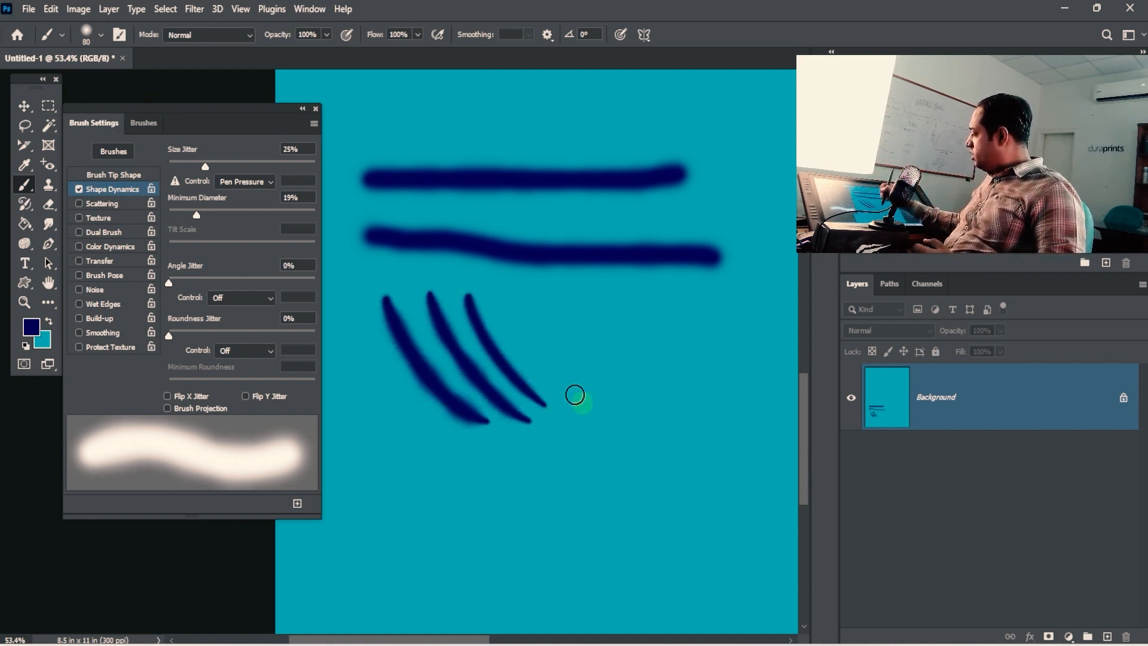
{"action": "left_click_drag", "start_coordinate": [510, 305], "coordinate": [577, 391]}
{"action": "left_click_drag", "start_coordinate": [555, 318], "coordinate": [622, 403]}
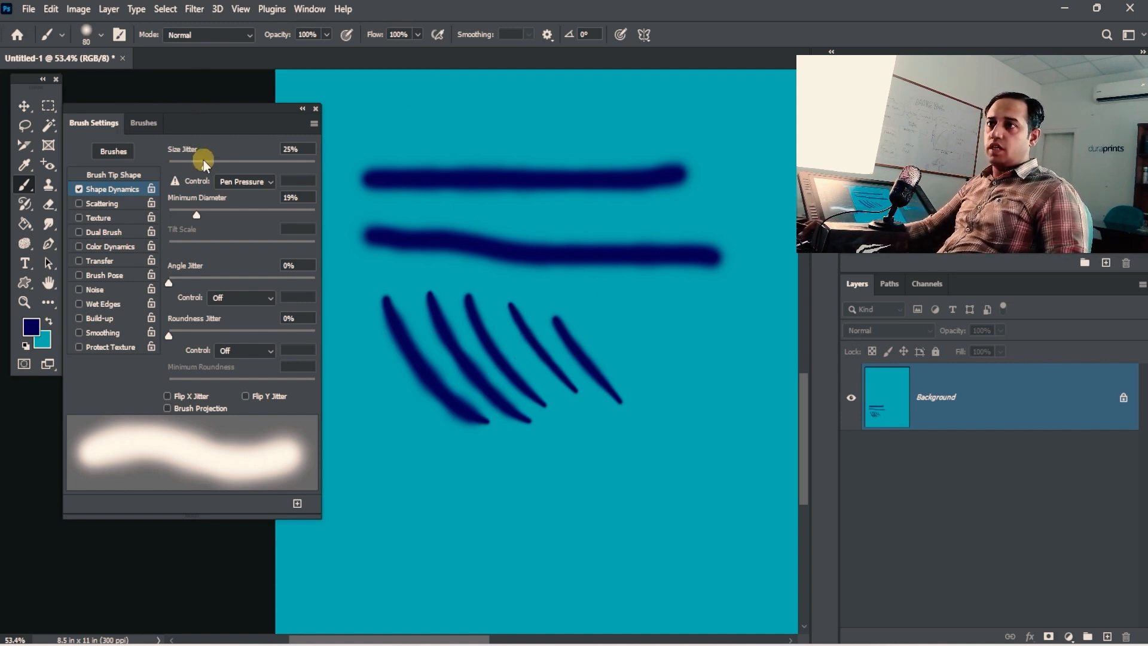
Step: Set Size Jitter to 0%, shrink the brush to 45 px and paint diagonal strokes mid-canvas
{"action": "left_click_drag", "start_coordinate": [205, 165], "coordinate": [101, 178]}
{"action": "key", "text": "bracketleft"}
{"action": "key", "text": "bracketleft"}
{"action": "key", "text": "bracketleft"}
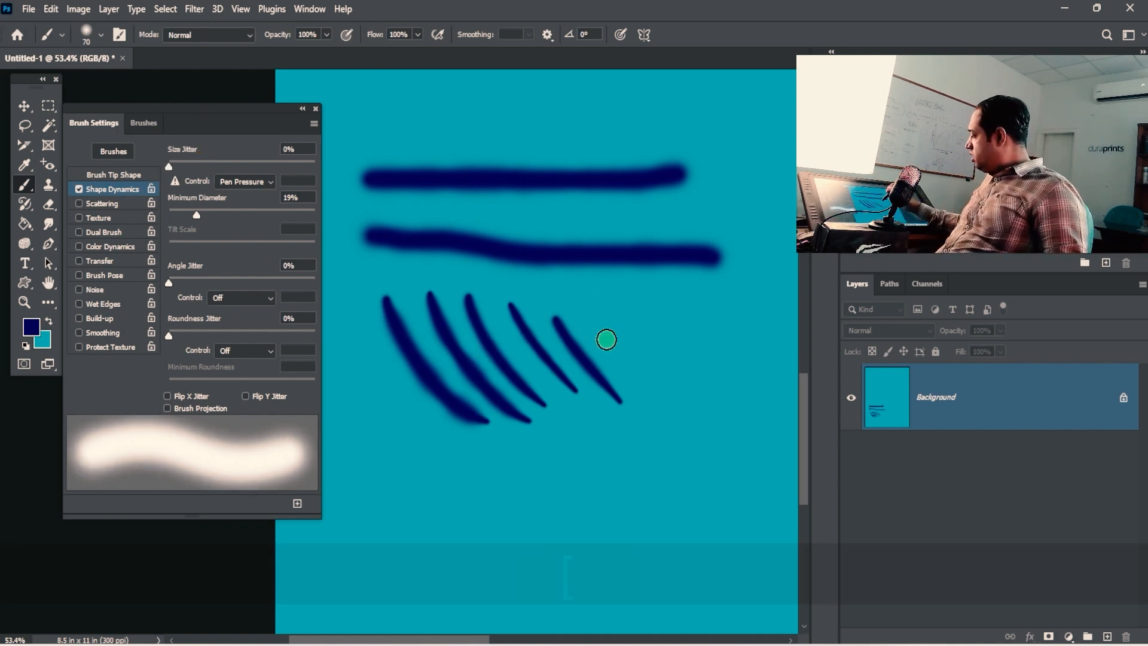
{"action": "left_click_drag", "start_coordinate": [605, 302], "coordinate": [669, 430]}
{"action": "mouse_move", "coordinate": [644, 308]}
{"action": "left_mouse_down"}
{"action": "mouse_move", "coordinate": [698, 425]}
{"action": "mouse_move", "coordinate": [697, 397]}
{"action": "mouse_move", "coordinate": [713, 419]}
{"action": "left_mouse_up"}
{"action": "key", "text": "bracketleft"}
{"action": "mouse_move", "coordinate": [548, 435]}
{"action": "left_mouse_down"}
{"action": "mouse_move", "coordinate": [654, 553]}
{"action": "mouse_move", "coordinate": [653, 511]}
{"action": "left_mouse_up"}
{"action": "mouse_move", "coordinate": [517, 460]}
{"action": "left_mouse_down"}
{"action": "mouse_move", "coordinate": [584, 545]}
{"action": "mouse_move", "coordinate": [556, 563]}
{"action": "left_mouse_up"}
{"action": "left_click_drag", "start_coordinate": [441, 459], "coordinate": [505, 566]}
Step: Add thin tapered diagonal, near-vertical and curved strokes across the lower left and lower right
{"action": "left_click_drag", "start_coordinate": [412, 452], "coordinate": [476, 589]}
{"action": "left_click_drag", "start_coordinate": [380, 432], "coordinate": [423, 571]}
{"action": "left_click_drag", "start_coordinate": [361, 404], "coordinate": [386, 541]}
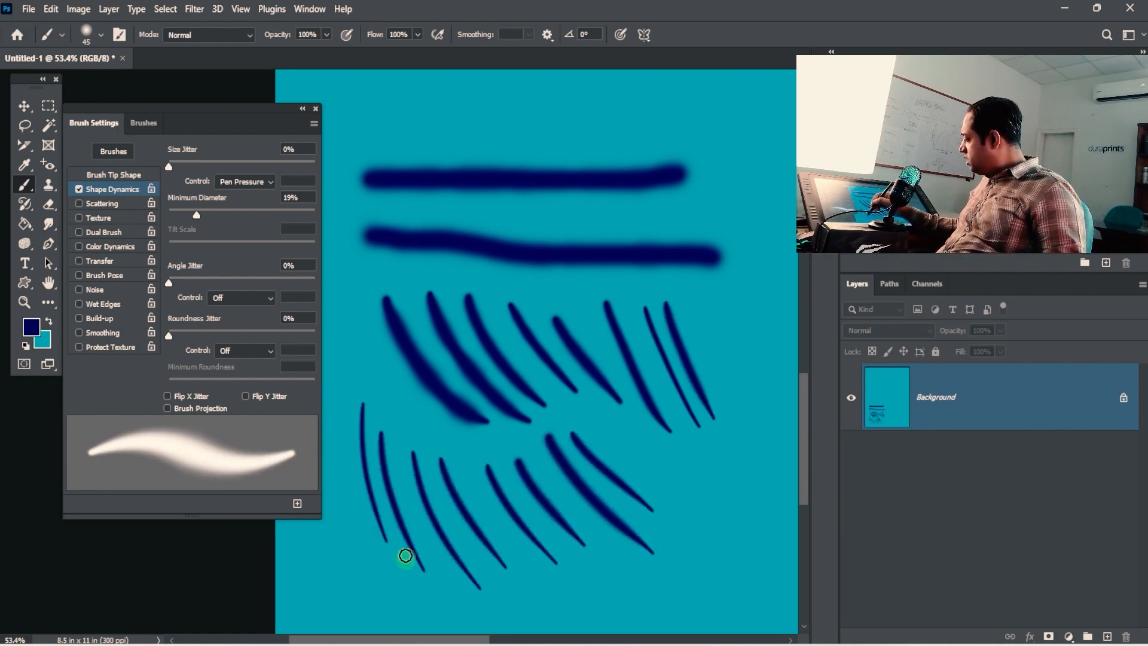
{"action": "left_click_drag", "start_coordinate": [377, 383], "coordinate": [400, 477]}
{"action": "left_click_drag", "start_coordinate": [385, 357], "coordinate": [409, 448]}
{"action": "left_click_drag", "start_coordinate": [366, 331], "coordinate": [363, 419]}
{"action": "left_click_drag", "start_coordinate": [355, 323], "coordinate": [349, 450]}
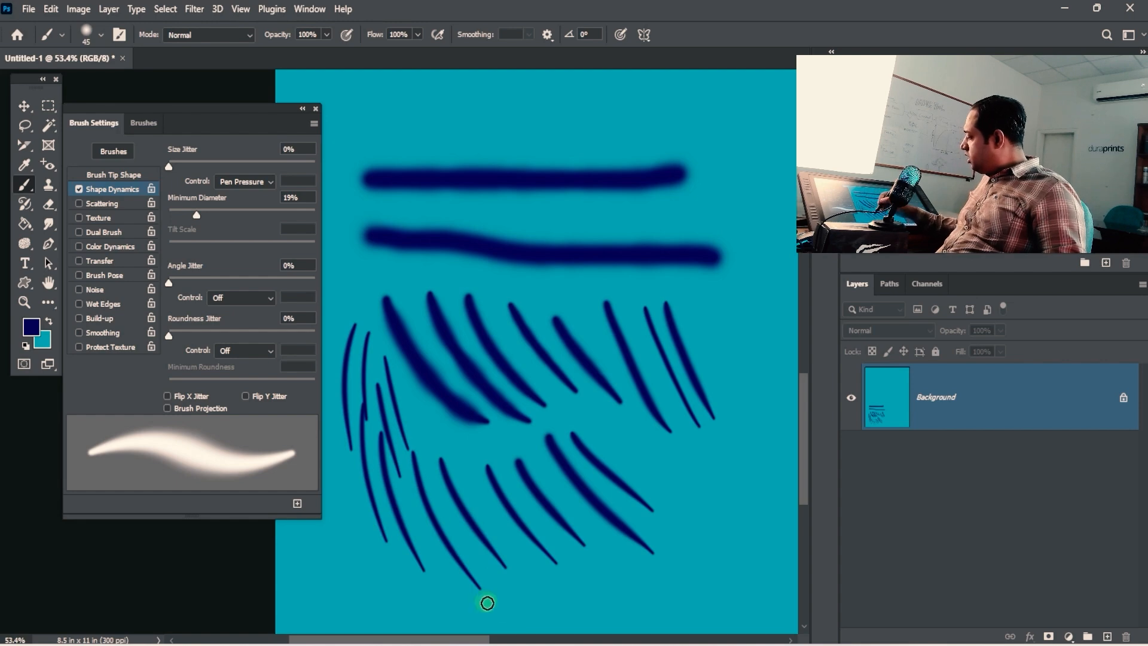
{"action": "left_click_drag", "start_coordinate": [560, 623], "coordinate": [461, 525]}
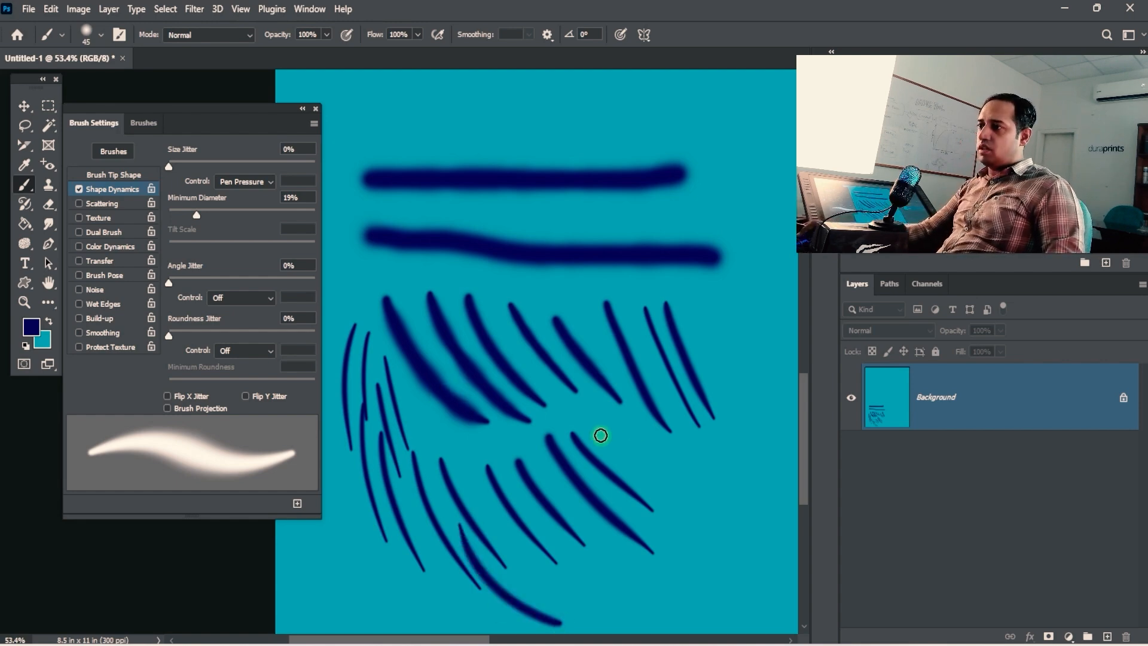
{"action": "left_click_drag", "start_coordinate": [599, 436], "coordinate": [747, 542]}
{"action": "mouse_move", "coordinate": [661, 454]}
{"action": "left_mouse_down"}
{"action": "mouse_move", "coordinate": [734, 485]}
{"action": "mouse_move", "coordinate": [544, 475]}
{"action": "left_mouse_up"}
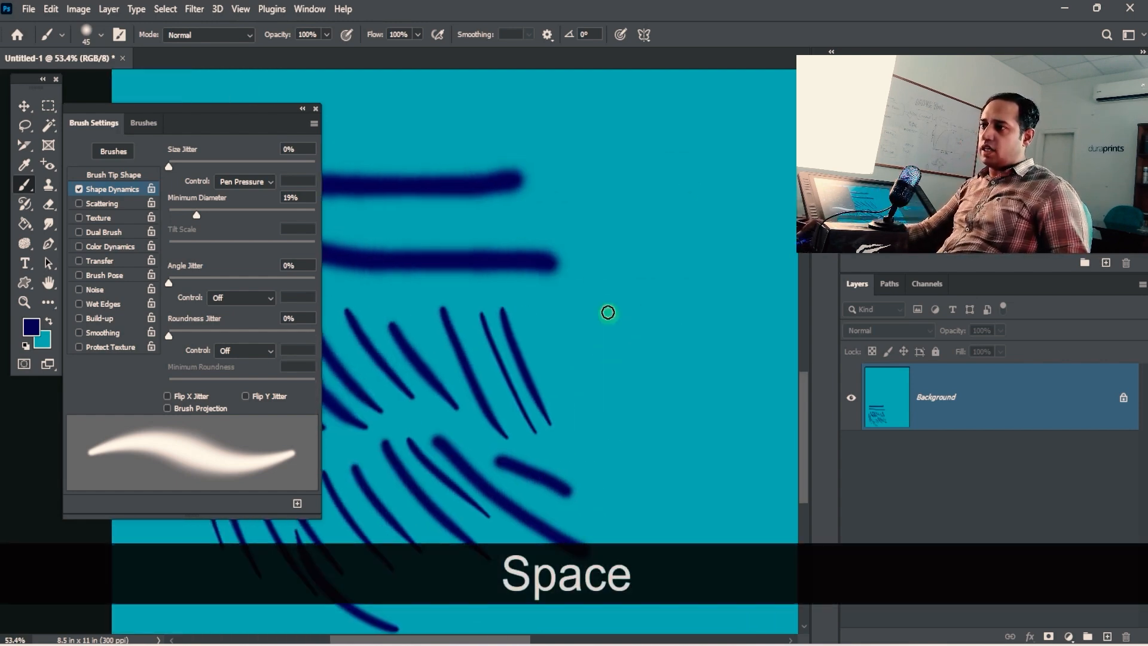
Step: Bring the canvas's right side into view and paint more thin diagonal strokes down it
{"action": "left_click_drag", "start_coordinate": [606, 293], "coordinate": [637, 409]}
{"action": "left_click_drag", "start_coordinate": [581, 168], "coordinate": [664, 234]}
{"action": "left_click_drag", "start_coordinate": [589, 95], "coordinate": [662, 135]}
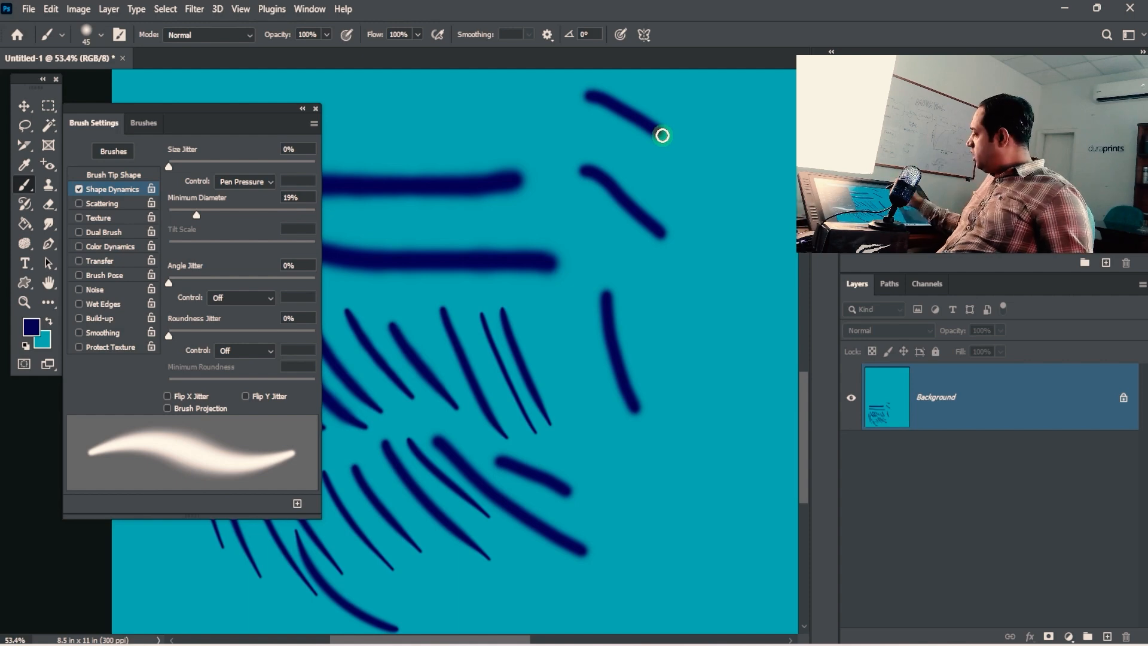
{"action": "left_click_drag", "start_coordinate": [678, 251], "coordinate": [696, 369]}
{"action": "left_click_drag", "start_coordinate": [661, 308], "coordinate": [708, 521]}
{"action": "left_click_drag", "start_coordinate": [615, 439], "coordinate": [683, 530]}
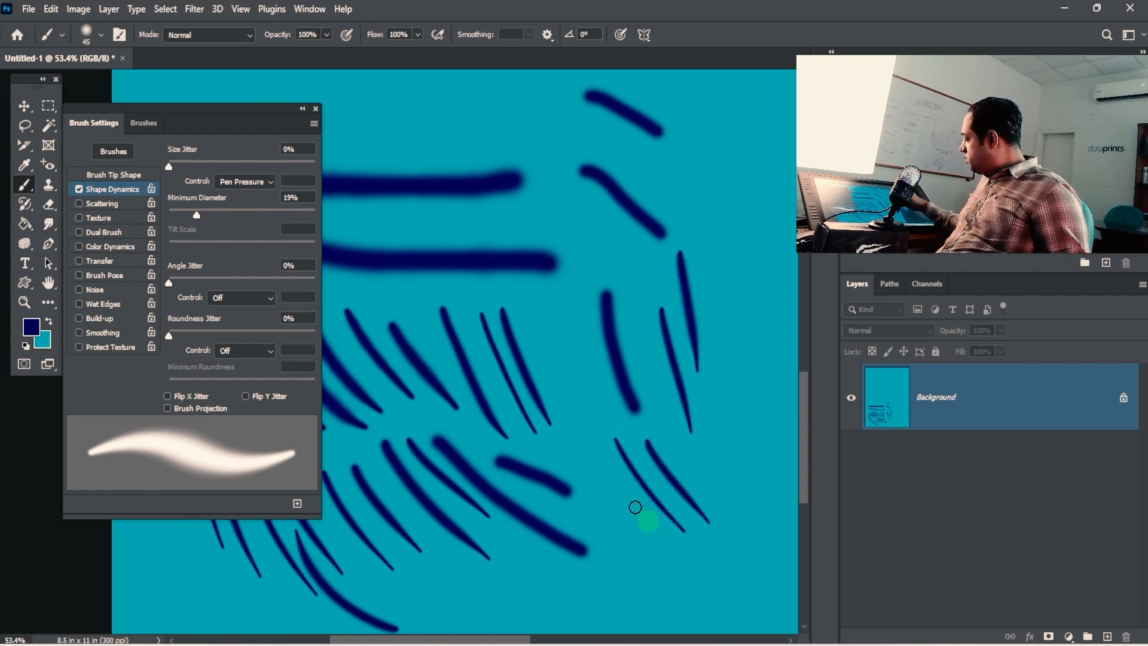
{"action": "left_click_drag", "start_coordinate": [613, 475], "coordinate": [695, 565]}
{"action": "left_click_drag", "start_coordinate": [611, 521], "coordinate": [694, 598]}
{"action": "left_click_drag", "start_coordinate": [609, 560], "coordinate": [687, 611]}
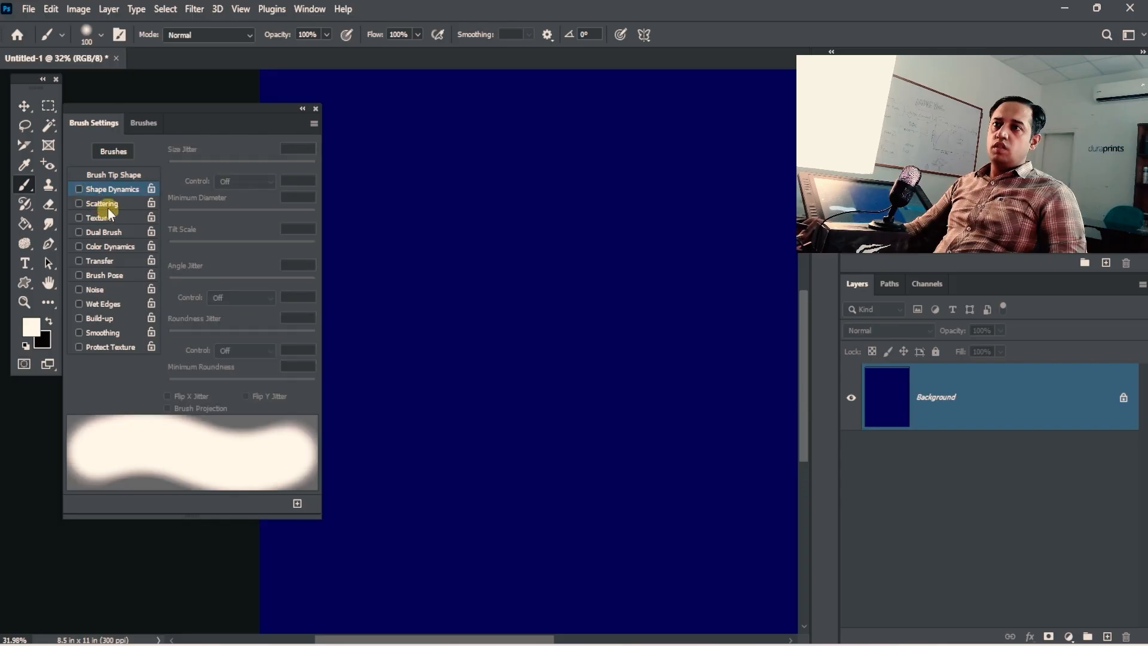
Step: Enable Scattering in Brush Settings for the 100 px cream brush on the navy canvas
{"action": "left_click", "coordinate": [105, 204]}
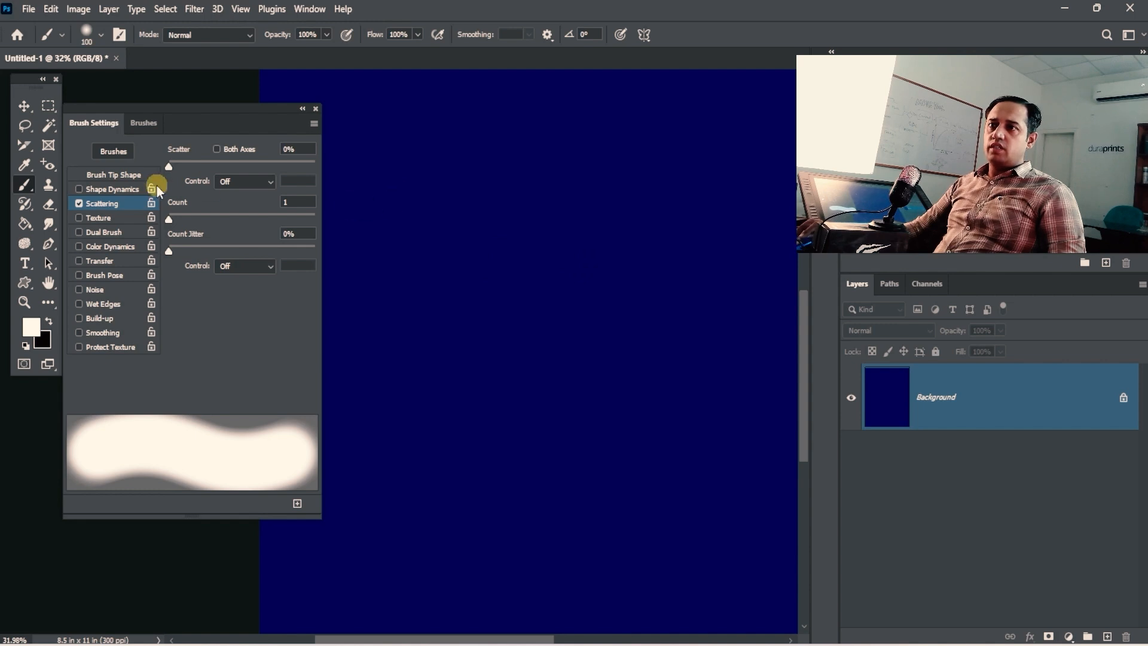
Step: Paint a plain straight stroke near the top with Scattering off, then re-enable Scattering and undo a test stroke
{"action": "left_click", "coordinate": [79, 203]}
{"action": "left_click_drag", "start_coordinate": [383, 169], "coordinate": [694, 170]}
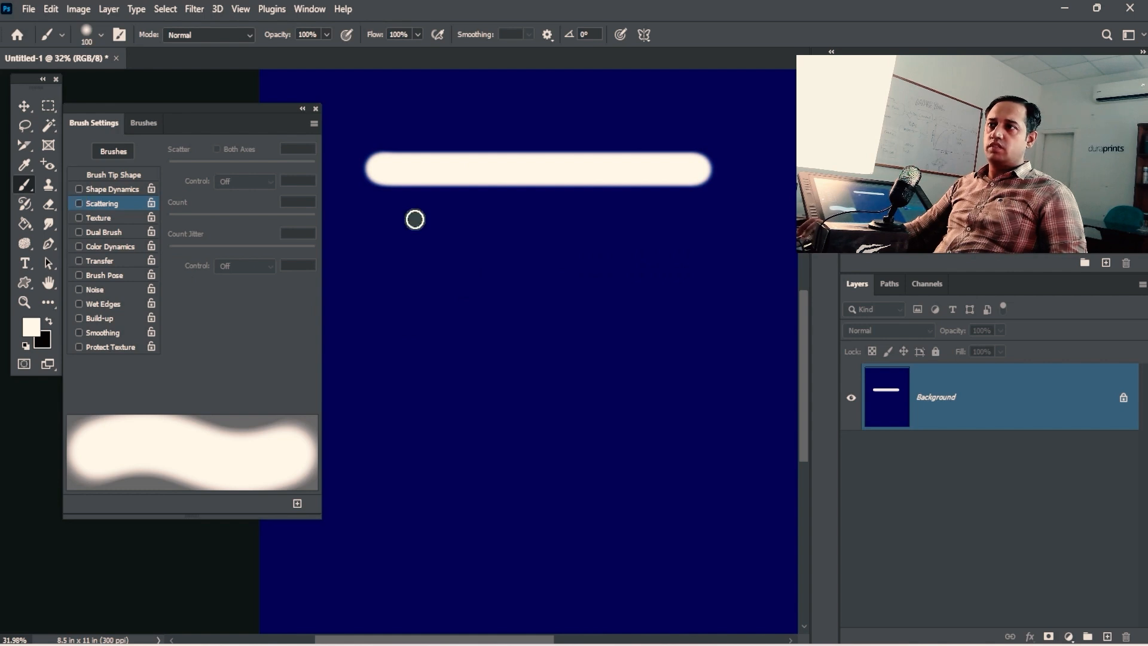
{"action": "left_click", "coordinate": [78, 203]}
{"action": "mouse_move", "coordinate": [398, 260]}
{"action": "left_mouse_down"}
{"action": "mouse_move", "coordinate": [530, 272]}
{"action": "mouse_move", "coordinate": [604, 264]}
{"action": "left_mouse_up"}
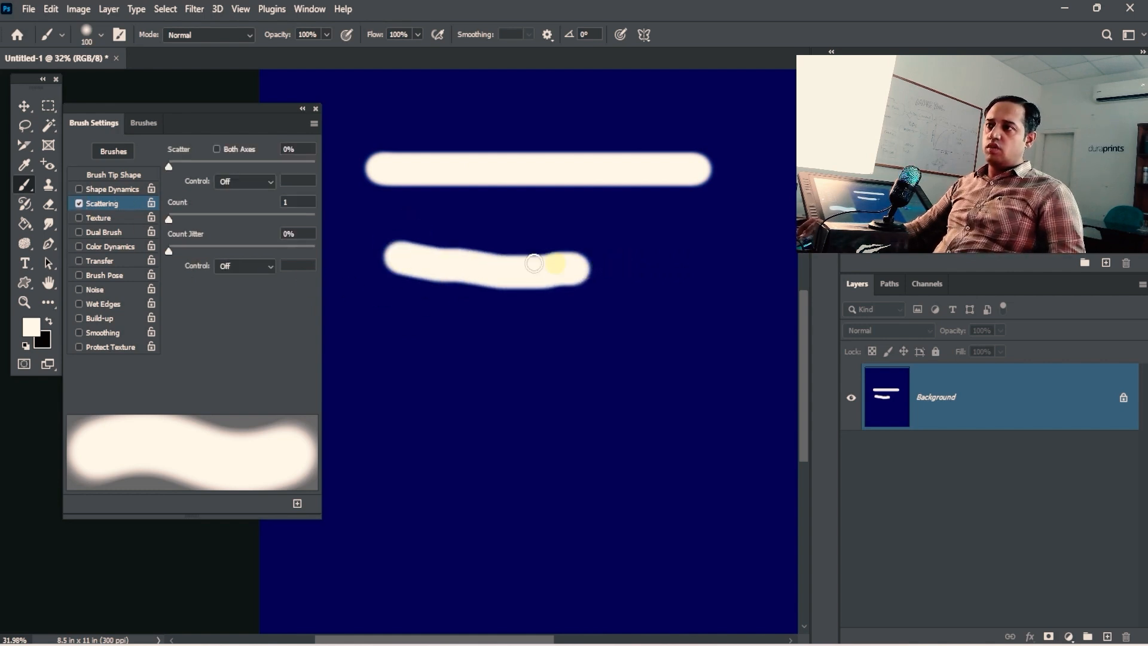
{"action": "key", "text": "ctrl+z"}
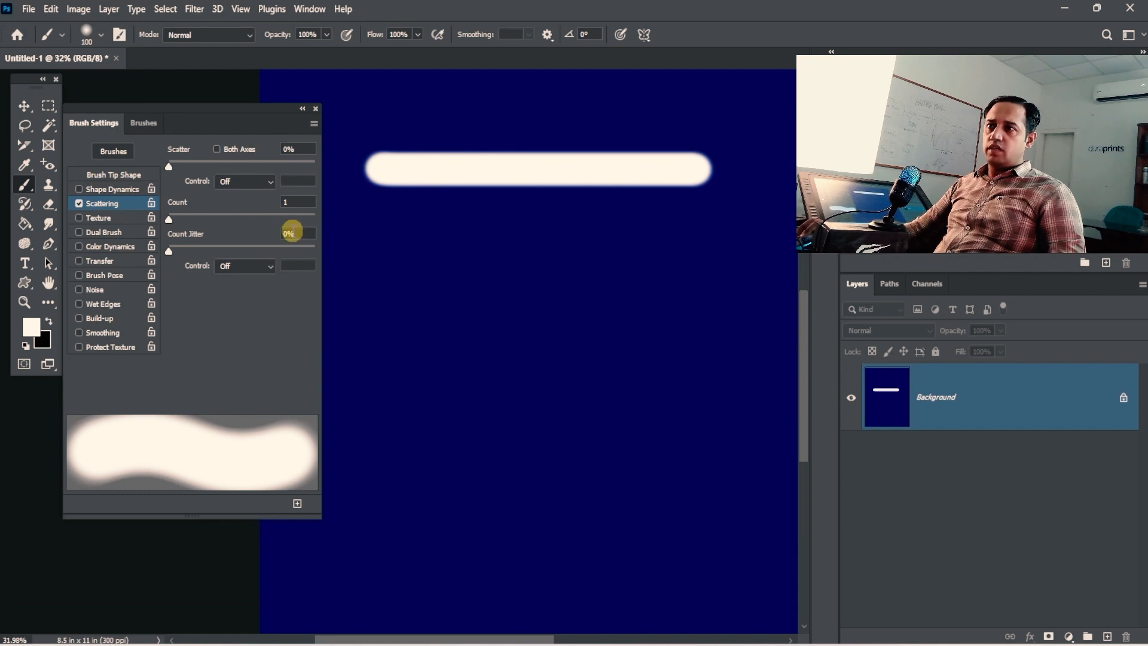
Step: Try Scatter at about 691% and then 495% with test strokes, undoing each one
{"action": "left_click_drag", "start_coordinate": [168, 166], "coordinate": [311, 165]}
{"action": "key", "text": "bracketright"}
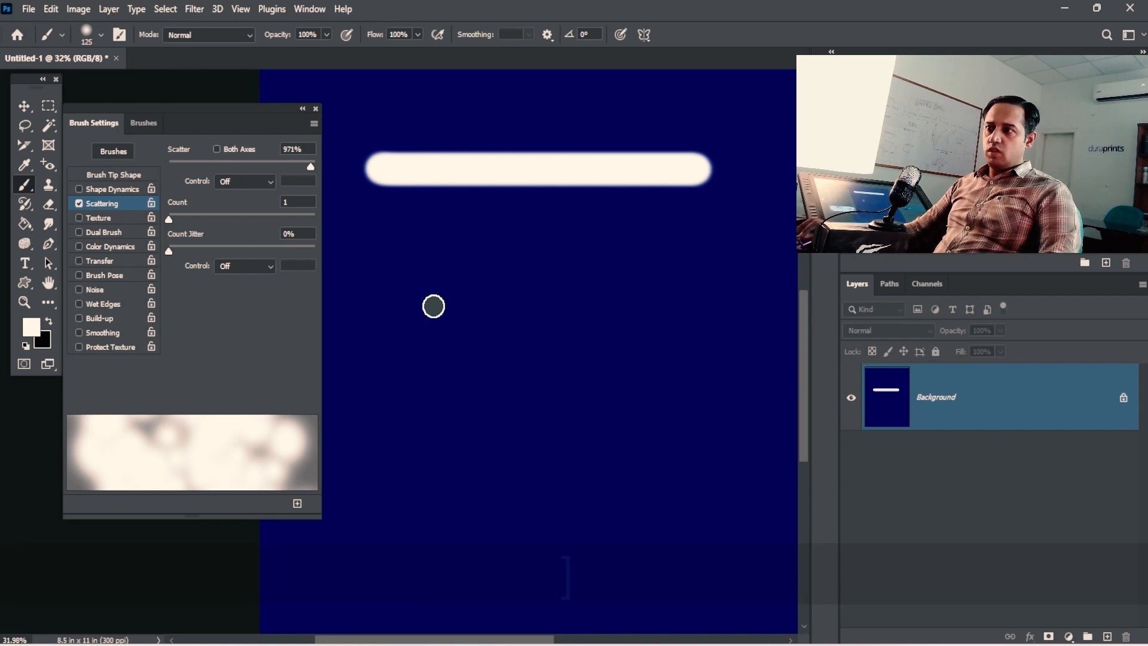
{"action": "key", "text": "bracketright"}
{"action": "key", "text": "bracketright"}
{"action": "key", "text": "bracketright"}
{"action": "left_click_drag", "start_coordinate": [423, 302], "coordinate": [469, 336]}
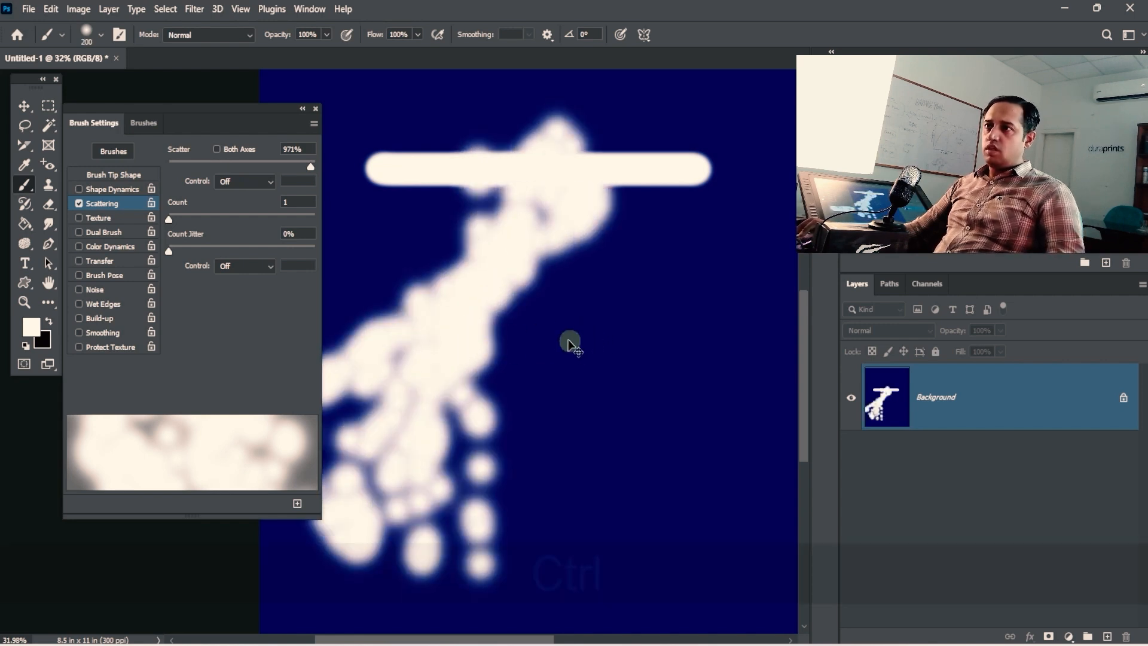
{"action": "key", "text": "ctrl+z"}
{"action": "left_click_drag", "start_coordinate": [249, 165], "coordinate": [241, 166]}
{"action": "mouse_move", "coordinate": [466, 338]}
{"action": "left_mouse_down"}
{"action": "mouse_move", "coordinate": [497, 366]}
{"action": "mouse_move", "coordinate": [556, 389]}
{"action": "left_mouse_up"}
{"action": "key", "text": "ctrl+z"}
Step: Shrink the brush to 100 px and paint a large looping scattered stroke
{"action": "key", "text": "bracketleft"}
{"action": "key", "text": "bracketleft"}
{"action": "key", "text": "bracketleft"}
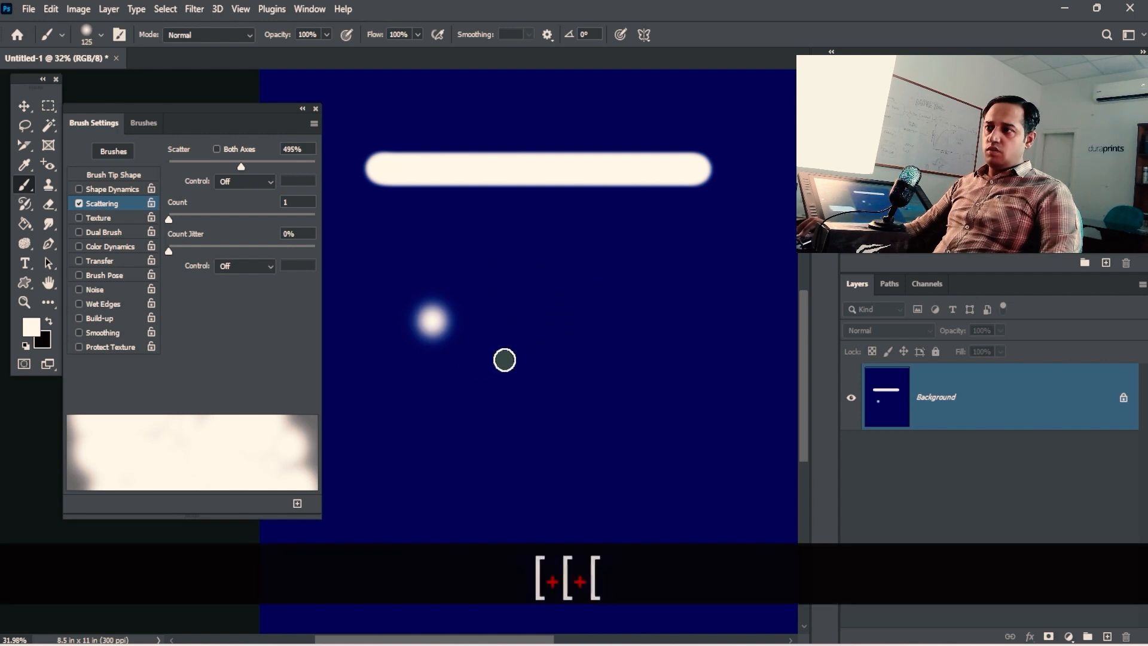
{"action": "key", "text": "bracketleft"}
{"action": "mouse_move", "coordinate": [505, 360]}
{"action": "left_mouse_down"}
{"action": "mouse_move", "coordinate": [482, 401]}
{"action": "mouse_move", "coordinate": [512, 443]}
{"action": "mouse_move", "coordinate": [631, 299]}
{"action": "mouse_move", "coordinate": [567, 252]}
{"action": "mouse_move", "coordinate": [486, 276]}
{"action": "mouse_move", "coordinate": [406, 339]}
{"action": "left_mouse_up"}
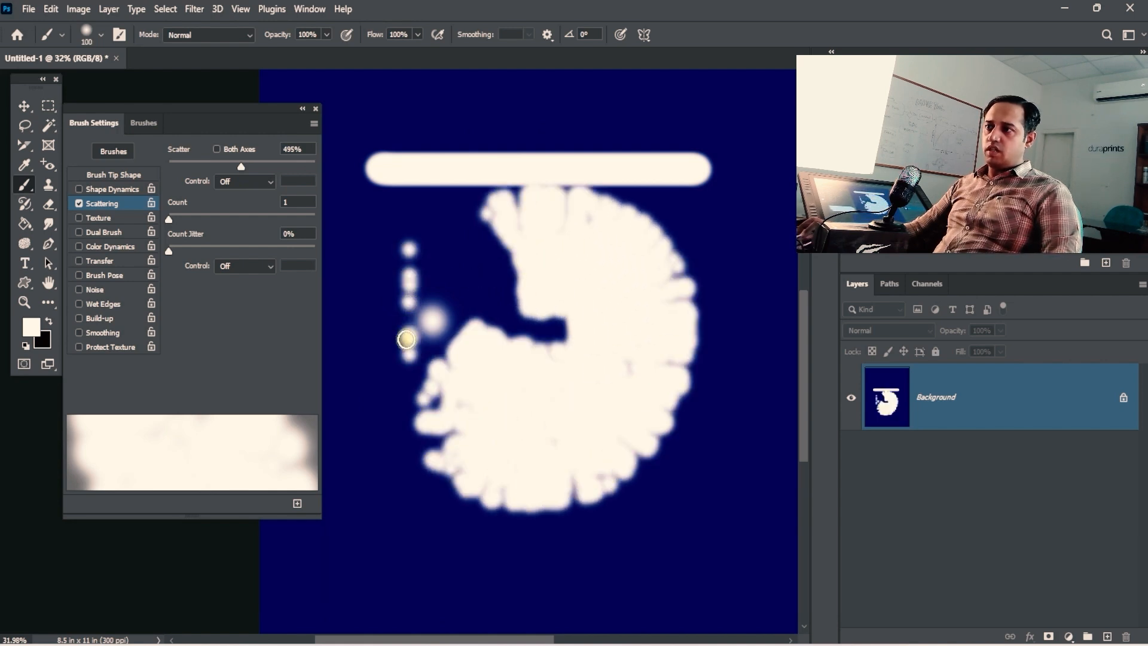
{"action": "left_click", "coordinate": [126, 174]}
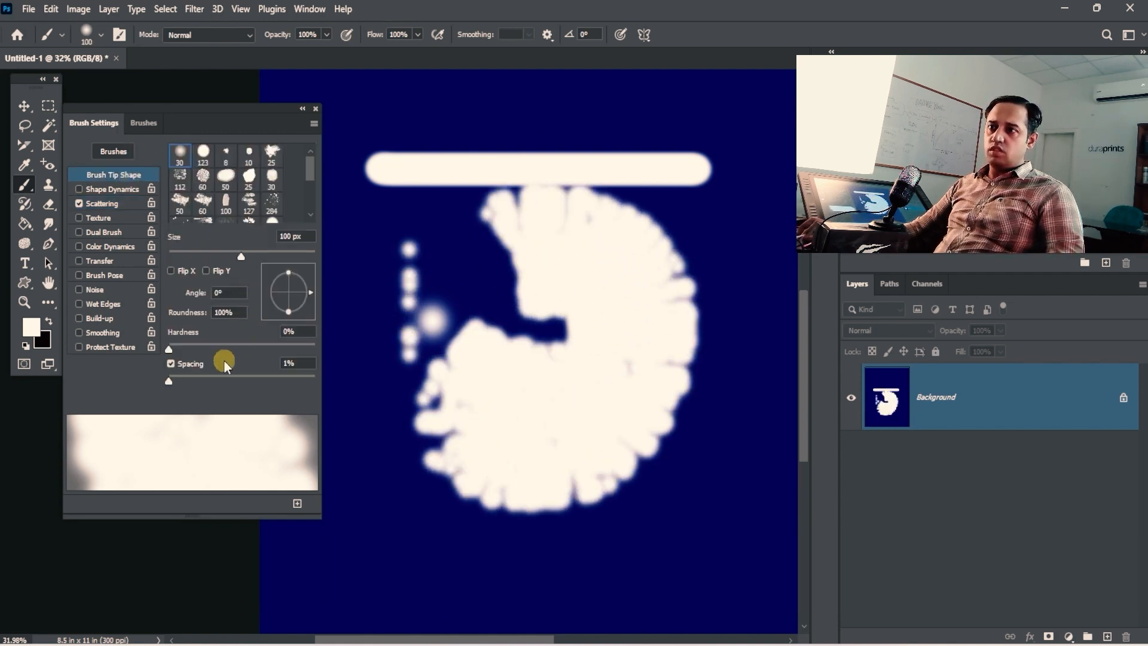
Step: Set brush spacing to 68% and fill the canvas with navy sampled as the background colour
{"action": "left_click", "coordinate": [215, 381]}
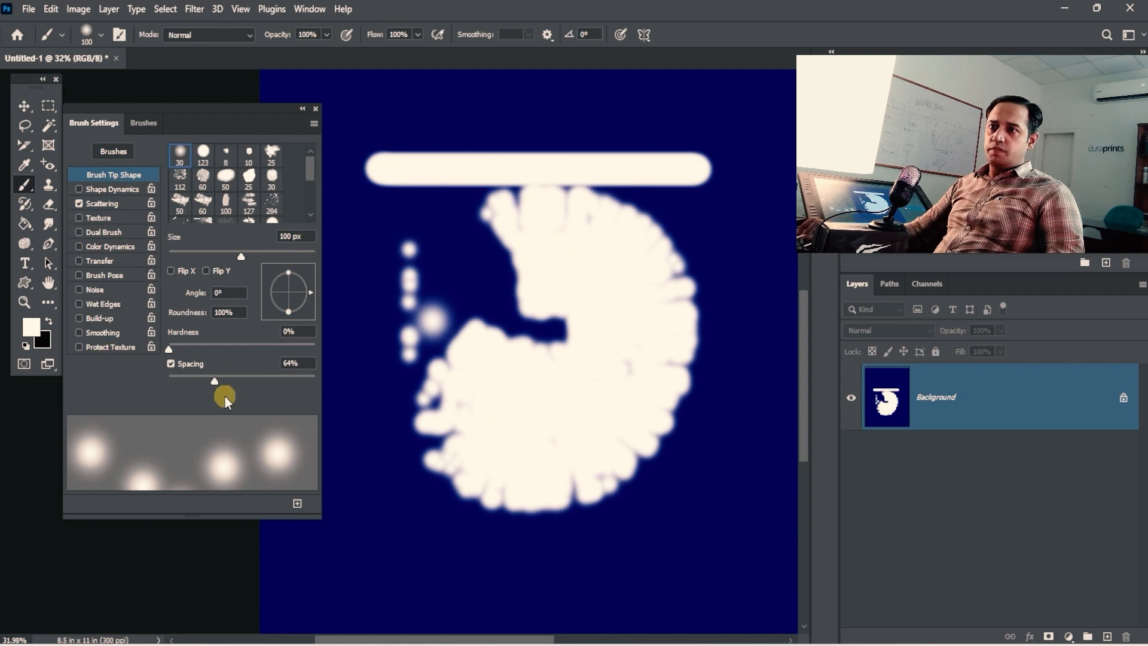
{"action": "left_click", "coordinate": [217, 382]}
{"action": "left_click", "coordinate": [42, 345]}
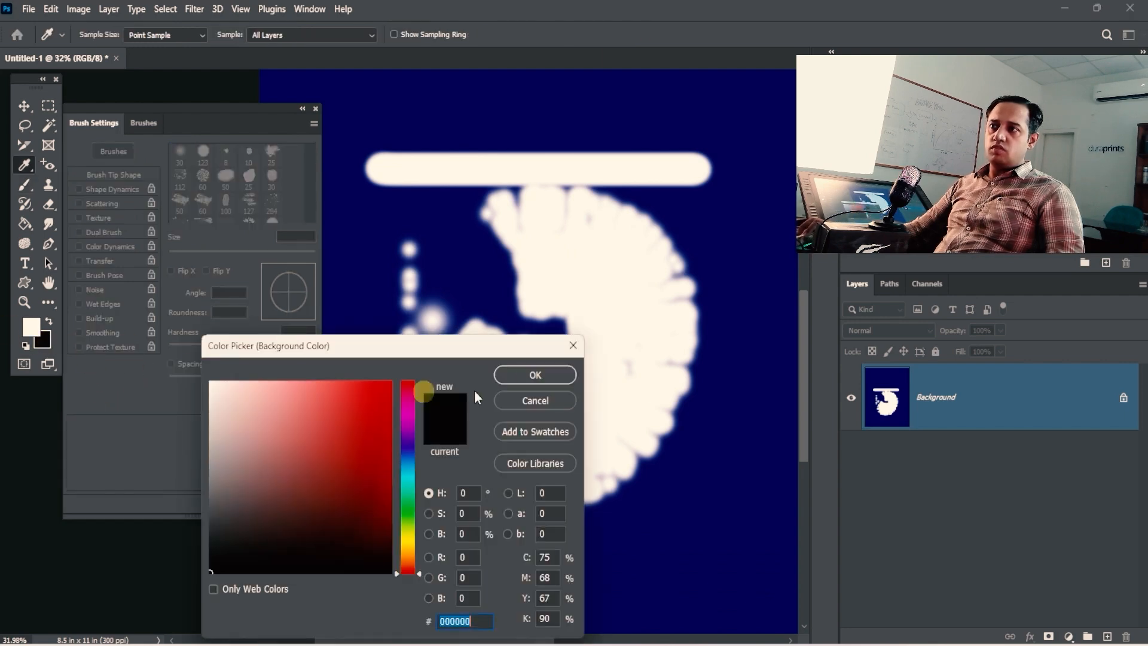
{"action": "left_click", "coordinate": [471, 283]}
{"action": "left_click", "coordinate": [526, 376]}
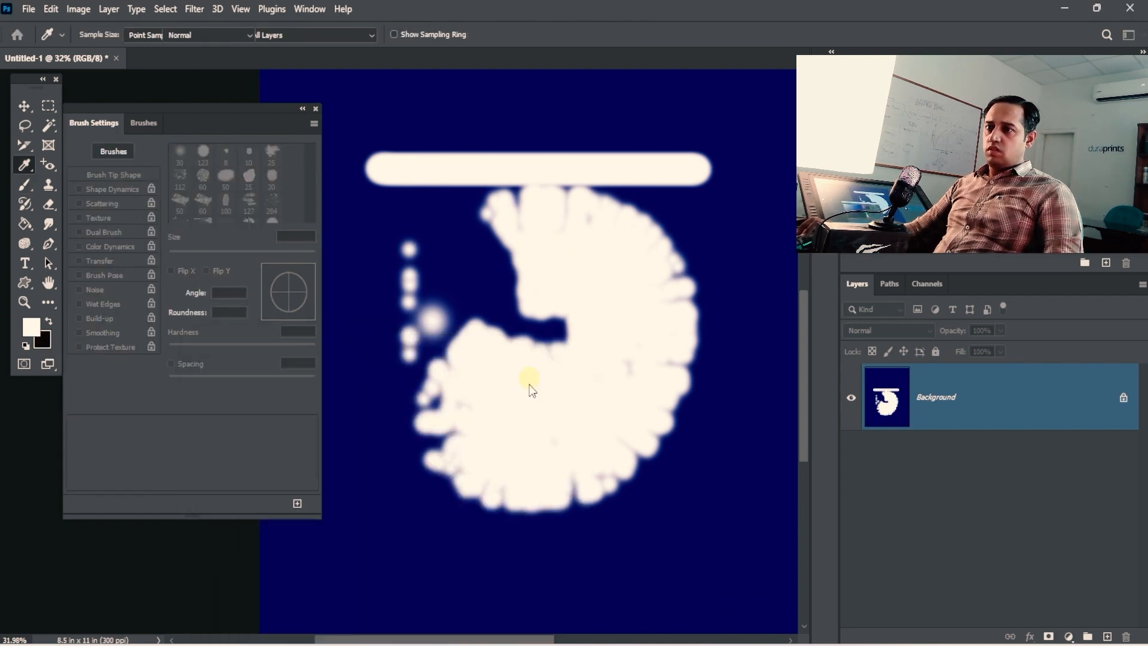
{"action": "key", "text": "b"}
{"action": "key", "text": "ctrl+BackSpace"}
Step: Paint scattered soft test dots across the canvas, then clear it back to plain navy
{"action": "mouse_move", "coordinate": [492, 224]}
{"action": "left_mouse_down"}
{"action": "mouse_move", "coordinate": [436, 220]}
{"action": "mouse_move", "coordinate": [533, 231]}
{"action": "mouse_move", "coordinate": [574, 249]}
{"action": "mouse_move", "coordinate": [471, 344]}
{"action": "mouse_move", "coordinate": [520, 428]}
{"action": "mouse_move", "coordinate": [494, 295]}
{"action": "mouse_move", "coordinate": [404, 371]}
{"action": "mouse_move", "coordinate": [519, 540]}
{"action": "mouse_move", "coordinate": [655, 287]}
{"action": "left_mouse_up"}
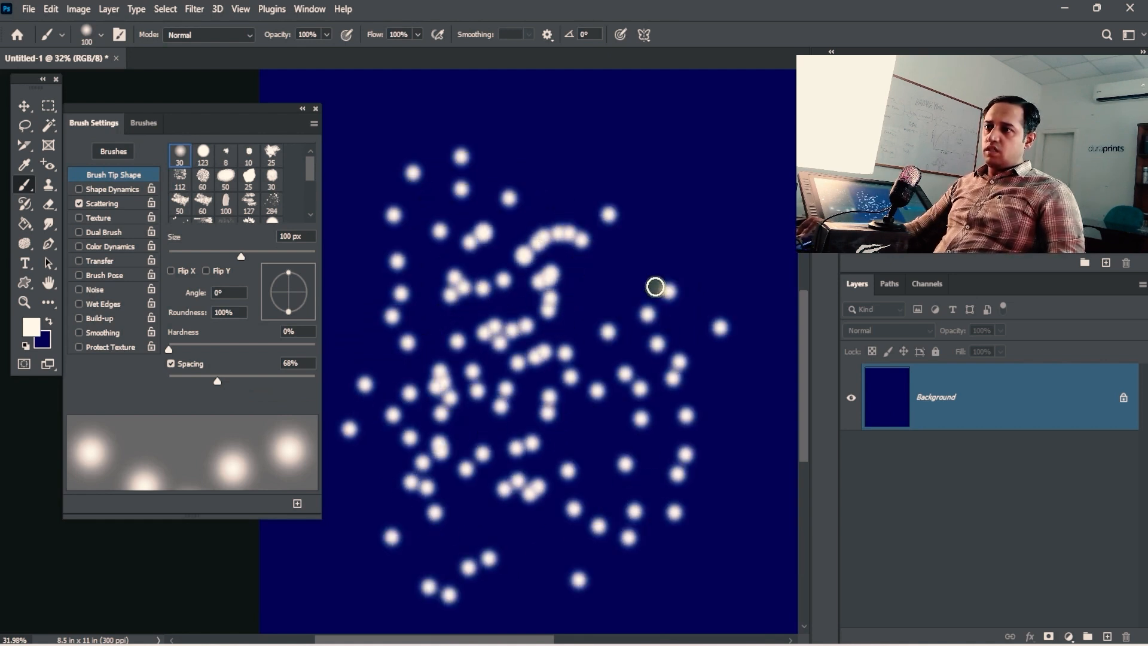
{"action": "left_click", "coordinate": [218, 379]}
{"action": "left_click", "coordinate": [104, 203]}
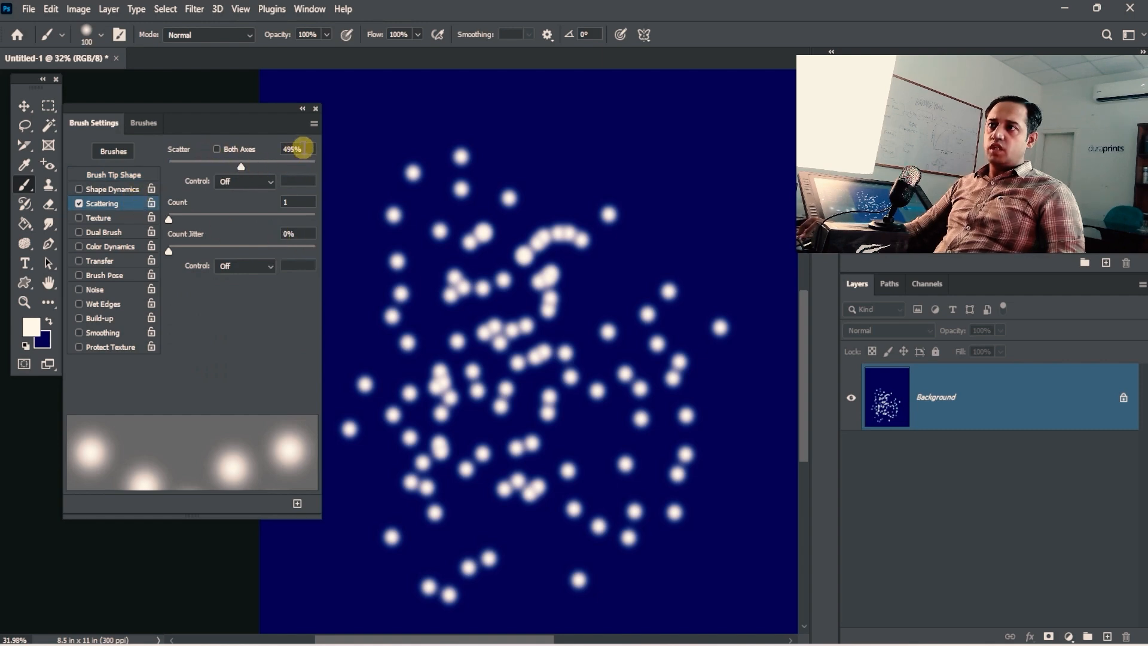
{"action": "mouse_move", "coordinate": [496, 143]}
{"action": "left_mouse_down"}
{"action": "mouse_move", "coordinate": [656, 177]}
{"action": "mouse_move", "coordinate": [588, 289]}
{"action": "mouse_move", "coordinate": [538, 328]}
{"action": "mouse_move", "coordinate": [356, 210]}
{"action": "mouse_move", "coordinate": [487, 404]}
{"action": "mouse_move", "coordinate": [730, 200]}
{"action": "mouse_move", "coordinate": [768, 218]}
{"action": "left_mouse_up"}
{"action": "key", "text": "space"}
{"action": "mouse_move", "coordinate": [783, 376]}
{"action": "left_mouse_down"}
{"action": "mouse_move", "coordinate": [576, 192]}
{"action": "mouse_move", "coordinate": [542, 102]}
{"action": "left_mouse_up"}
{"action": "mouse_move", "coordinate": [547, 120]}
{"action": "left_mouse_down"}
{"action": "mouse_move", "coordinate": [656, 310]}
{"action": "mouse_move", "coordinate": [487, 195]}
{"action": "left_mouse_up"}
{"action": "key", "text": "space"}
{"action": "left_click_drag", "start_coordinate": [358, 144], "coordinate": [549, 399]}
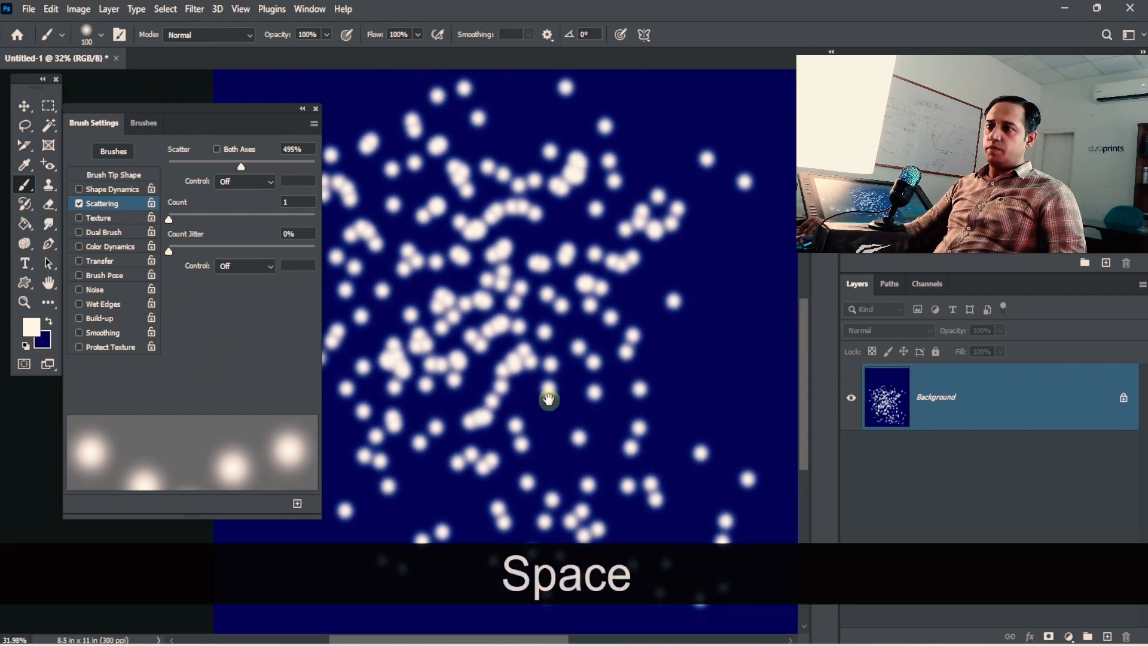
{"action": "key", "text": "ctrl+BackSpace"}
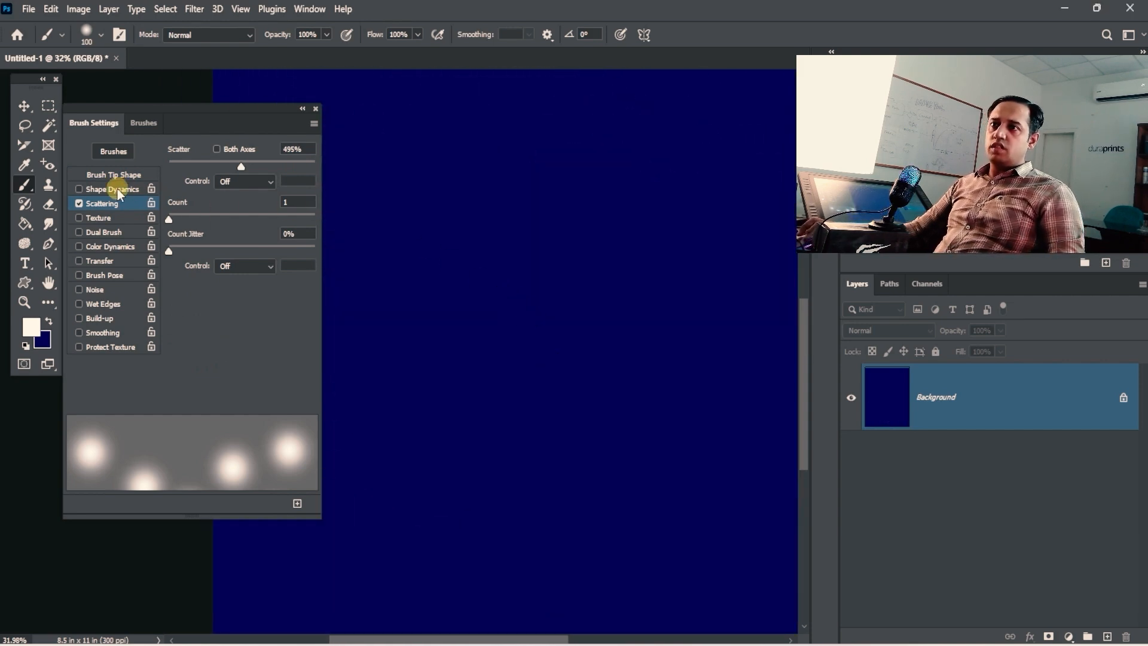
Step: Choose the 284 spray brush preset, test a stroke, then clear the canvas back to navy
{"action": "left_click", "coordinate": [119, 172]}
{"action": "left_click", "coordinate": [272, 203]}
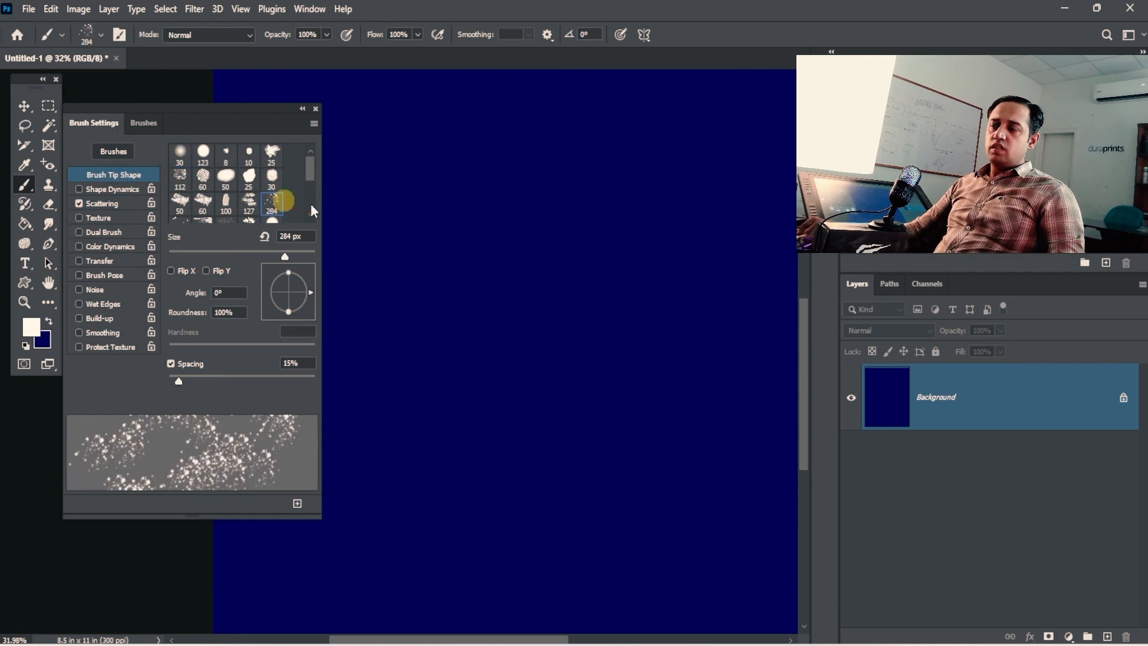
{"action": "mouse_move", "coordinate": [514, 305]}
{"action": "left_mouse_down"}
{"action": "mouse_move", "coordinate": [535, 321]}
{"action": "mouse_move", "coordinate": [566, 413]}
{"action": "mouse_move", "coordinate": [510, 146]}
{"action": "mouse_move", "coordinate": [636, 356]}
{"action": "mouse_move", "coordinate": [541, 299]}
{"action": "mouse_move", "coordinate": [574, 379]}
{"action": "mouse_move", "coordinate": [505, 146]}
{"action": "mouse_move", "coordinate": [469, 281]}
{"action": "mouse_move", "coordinate": [671, 465]}
{"action": "mouse_move", "coordinate": [546, 249]}
{"action": "mouse_move", "coordinate": [553, 264]}
{"action": "mouse_move", "coordinate": [520, 357]}
{"action": "mouse_move", "coordinate": [707, 363]}
{"action": "left_mouse_up"}
{"action": "key", "text": "ctrl+alt+space"}
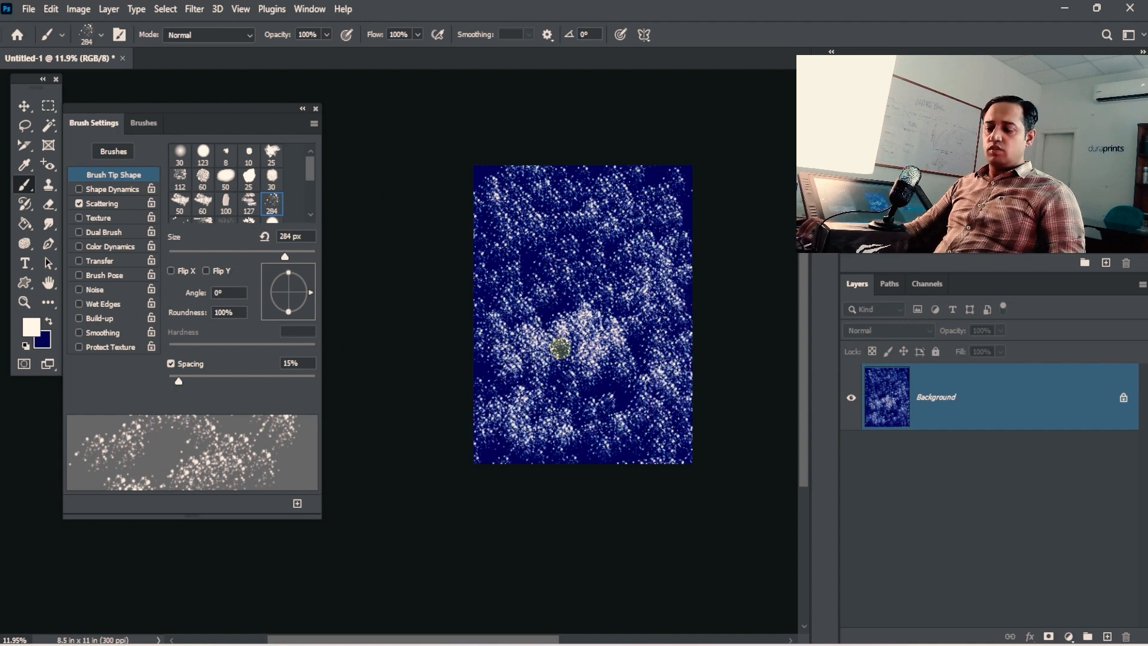
{"action": "key", "text": "ctrl+BackSpace"}
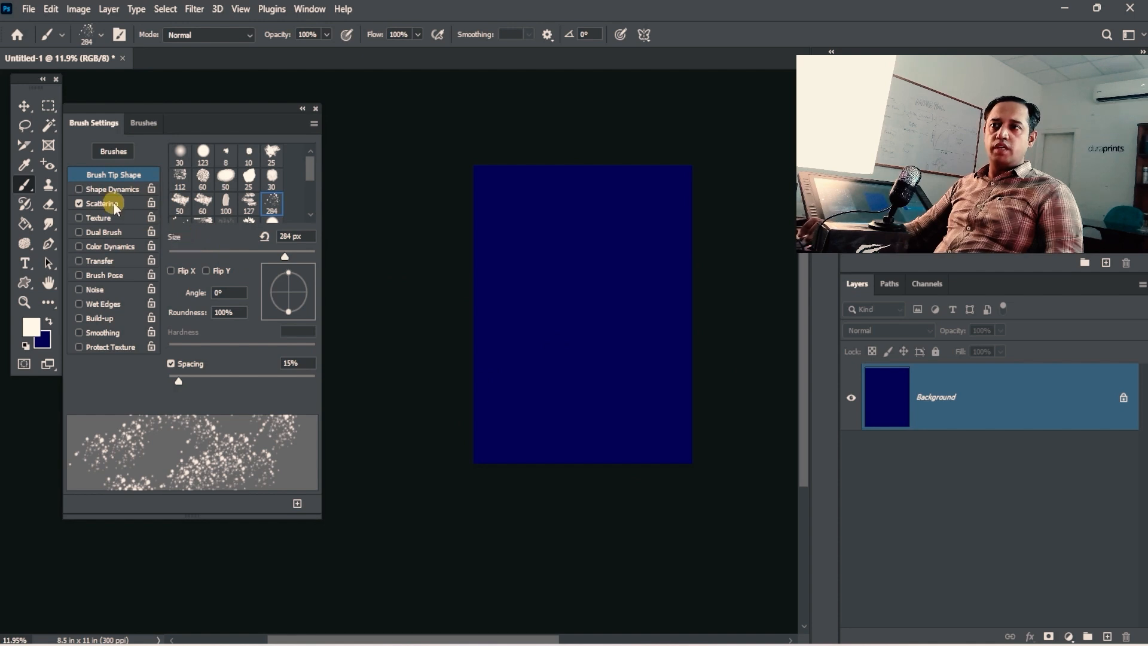
Step: Raise Scattering Count to 10 with 62% Count Jitter and cover the canvas in speckles
{"action": "left_click", "coordinate": [114, 204]}
{"action": "mouse_move", "coordinate": [194, 224]}
{"action": "left_mouse_down"}
{"action": "mouse_move", "coordinate": [283, 223]}
{"action": "mouse_move", "coordinate": [235, 226]}
{"action": "mouse_move", "coordinate": [266, 213]}
{"action": "mouse_move", "coordinate": [210, 254]}
{"action": "mouse_move", "coordinate": [263, 255]}
{"action": "left_mouse_up"}
{"action": "mouse_move", "coordinate": [559, 243]}
{"action": "left_mouse_down"}
{"action": "mouse_move", "coordinate": [538, 299]}
{"action": "mouse_move", "coordinate": [661, 289]}
{"action": "mouse_move", "coordinate": [495, 197]}
{"action": "mouse_move", "coordinate": [659, 464]}
{"action": "mouse_move", "coordinate": [574, 111]}
{"action": "left_mouse_up"}
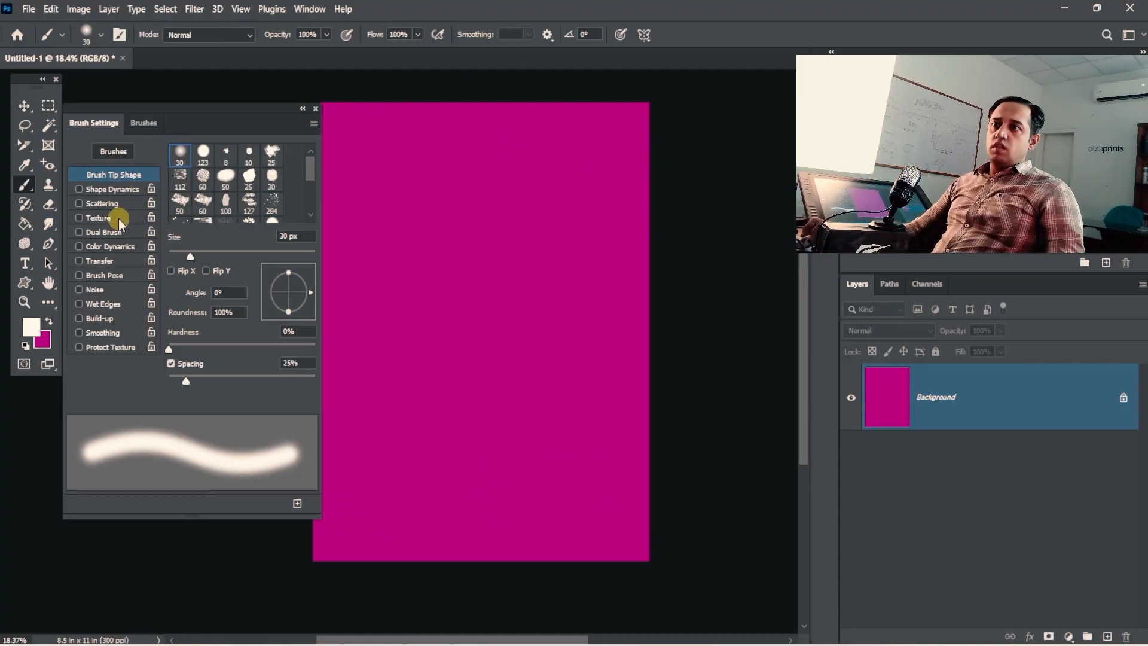
Step: Enlarge the brush to 150 px and paint a soft white stroke across the top
{"action": "key", "text": "bracketright"}
{"action": "key", "text": "bracketright"}
{"action": "key", "text": "bracketright"}
{"action": "key", "text": "bracketright"}
{"action": "key", "text": "bracketright"}
{"action": "key", "text": "bracketright"}
{"action": "key", "text": "bracketright"}
{"action": "key", "text": "bracketright"}
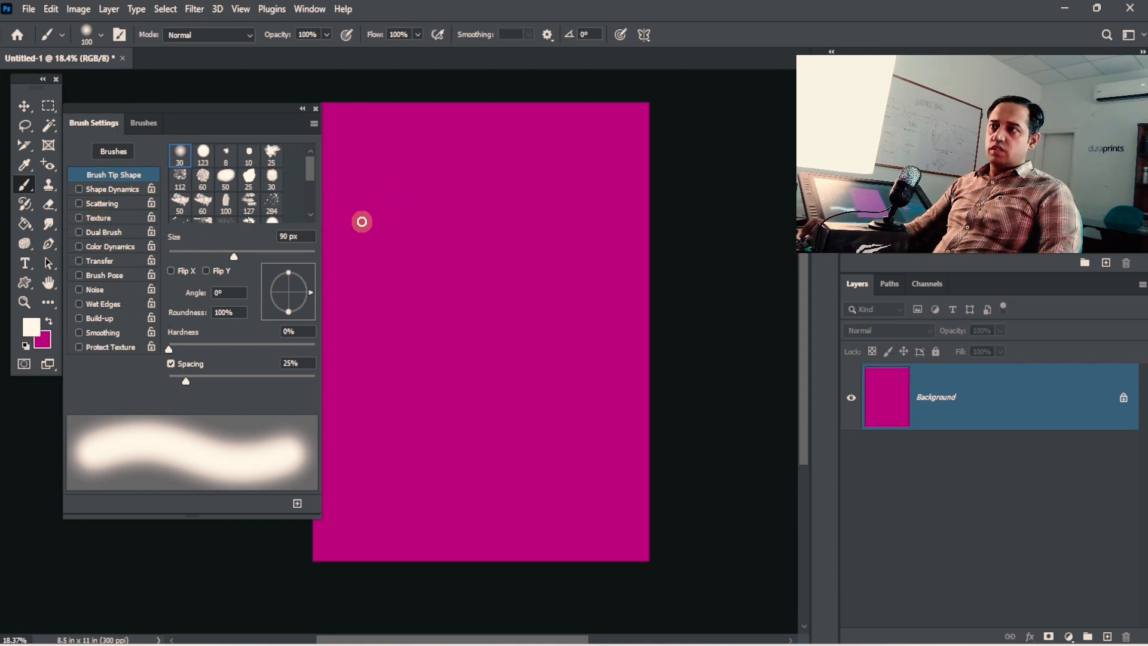
{"action": "key", "text": "bracketright"}
{"action": "key", "text": "bracketright"}
{"action": "key", "text": "bracketright"}
{"action": "left_click_drag", "start_coordinate": [366, 215], "coordinate": [568, 217]}
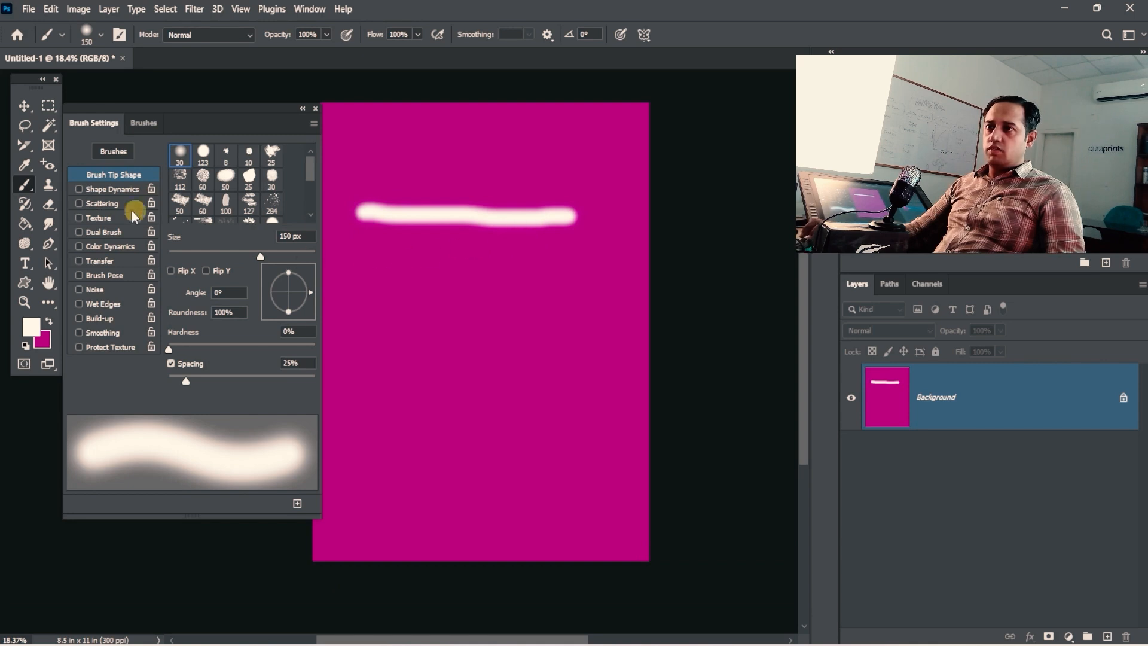
Step: Turn on Texture for the brush and browse the pattern choices
{"action": "left_click", "coordinate": [121, 222]}
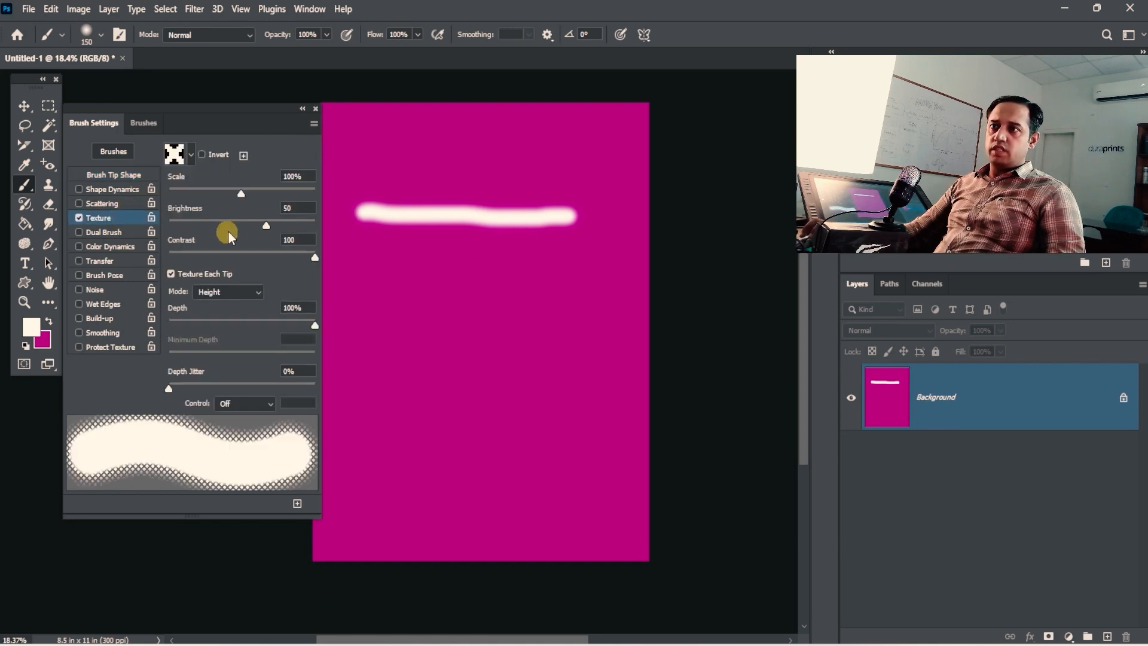
{"action": "left_click", "coordinate": [191, 156]}
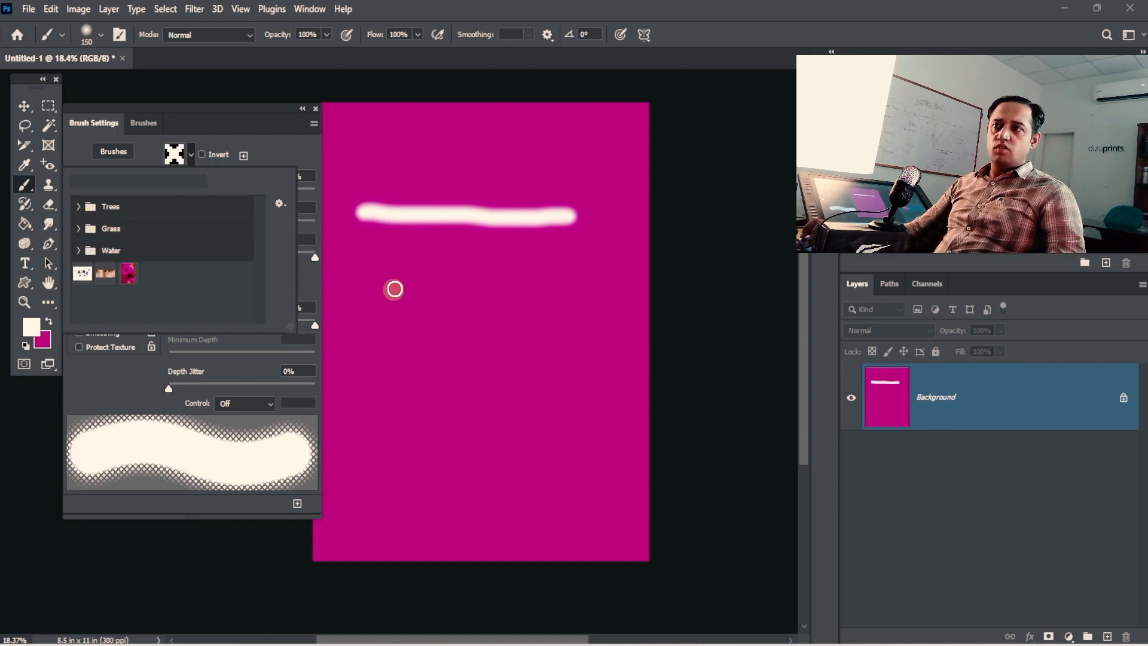
{"action": "left_click", "coordinate": [478, 298]}
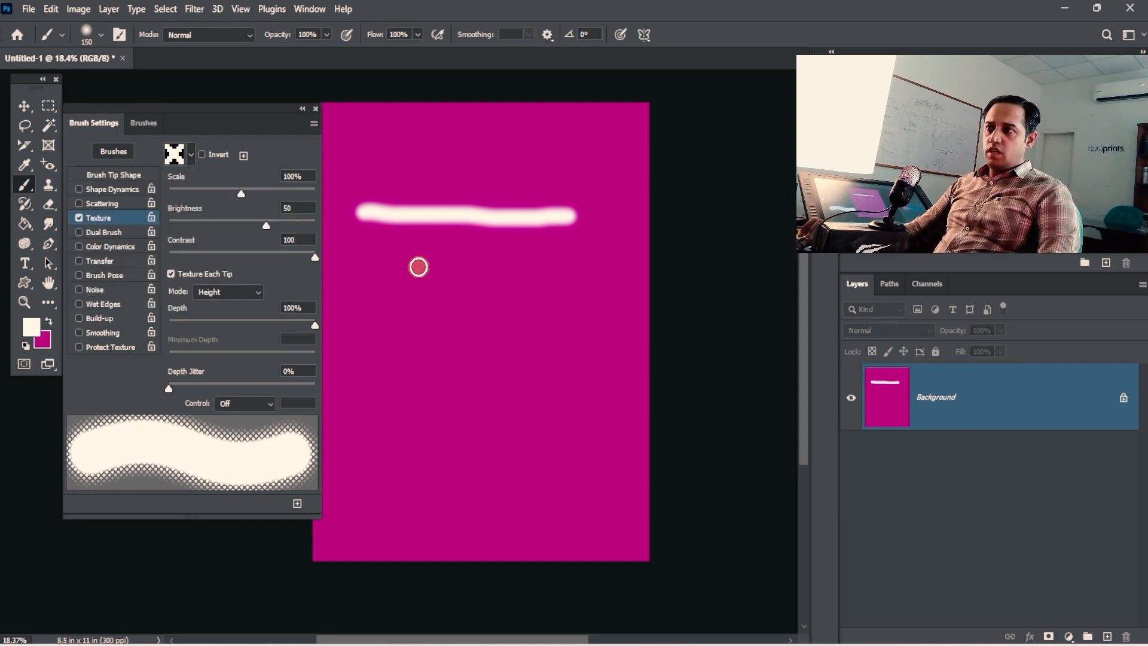
Step: Stamp a 250 px dab, then paint diagonal and S-shaped textured strokes at 175 px
{"action": "key", "text": "bracketright"}
{"action": "key", "text": "bracketright"}
{"action": "key", "text": "bracketright"}
{"action": "left_click", "coordinate": [383, 274]}
{"action": "left_click", "coordinate": [410, 278], "text": "ctrl"}
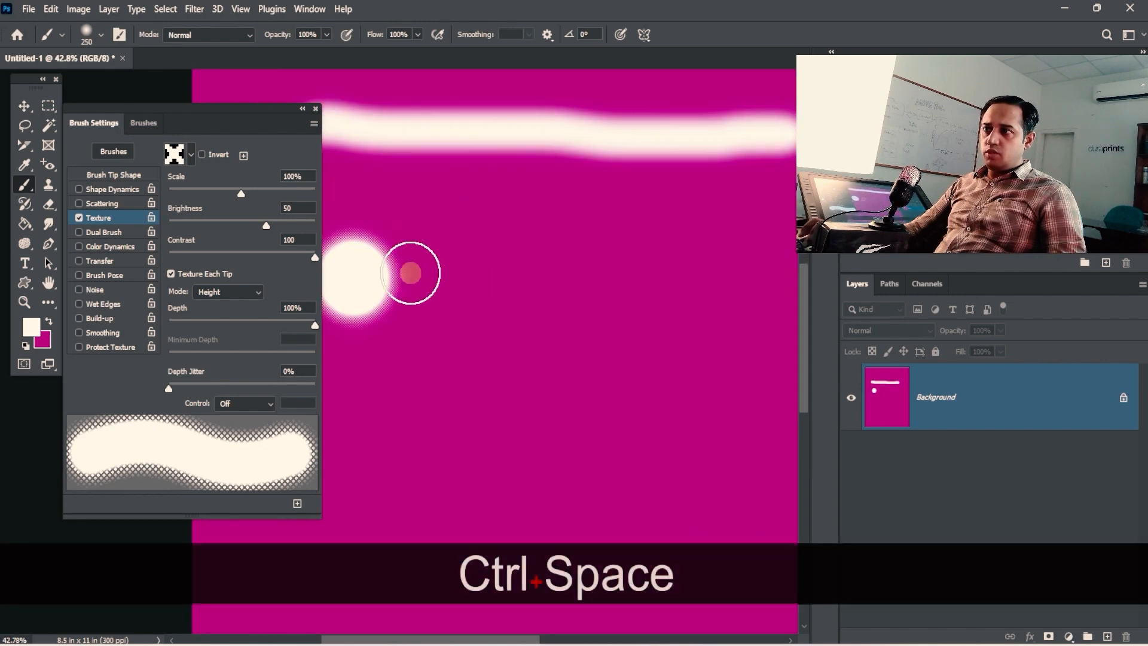
{"action": "key", "text": "bracketleft"}
{"action": "key", "text": "bracketleft"}
{"action": "mouse_move", "coordinate": [428, 281]}
{"action": "left_mouse_down"}
{"action": "mouse_move", "coordinate": [478, 312]}
{"action": "mouse_move", "coordinate": [666, 319]}
{"action": "left_mouse_up"}
{"action": "mouse_move", "coordinate": [511, 296]}
{"action": "left_mouse_down"}
{"action": "mouse_move", "coordinate": [598, 266]}
{"action": "mouse_move", "coordinate": [616, 238]}
{"action": "mouse_move", "coordinate": [584, 251]}
{"action": "mouse_move", "coordinate": [499, 366]}
{"action": "mouse_move", "coordinate": [528, 487]}
{"action": "left_mouse_up"}
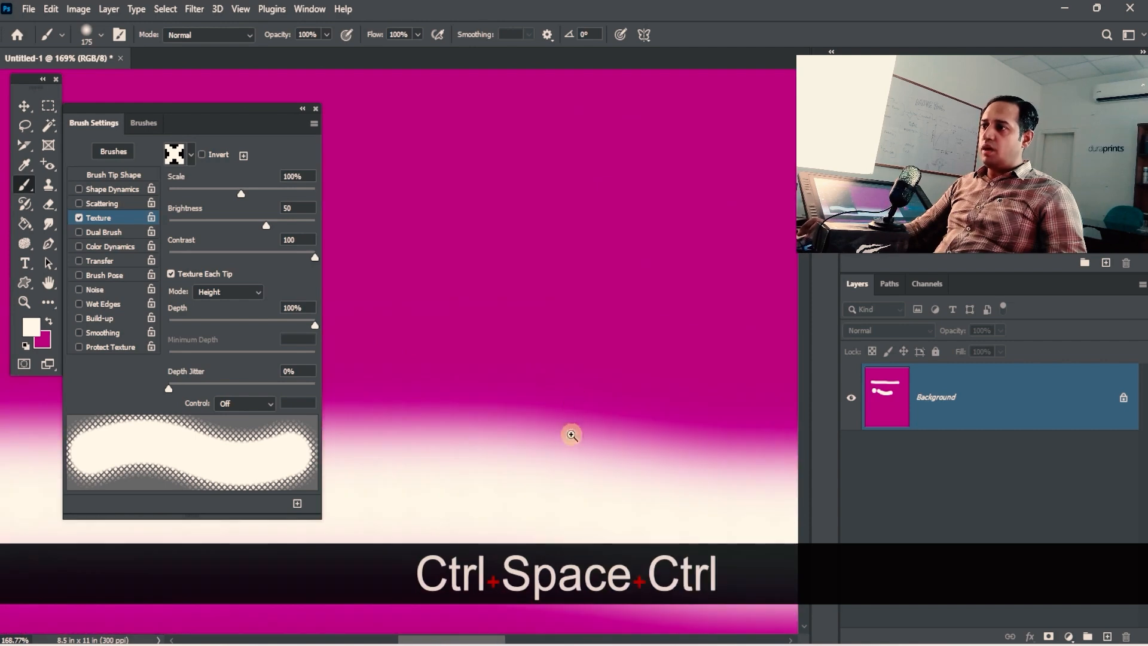
{"action": "left_click_drag", "start_coordinate": [571, 434], "coordinate": [584, 305]}
{"action": "left_click", "coordinate": [593, 322], "text": "ctrl"}
{"action": "left_click_drag", "start_coordinate": [597, 466], "coordinate": [614, 313]}
{"action": "left_click", "coordinate": [615, 312], "text": "ctrl+alt"}
{"action": "mouse_move", "coordinate": [619, 431]}
{"action": "left_mouse_down"}
{"action": "mouse_move", "coordinate": [622, 202]}
{"action": "mouse_move", "coordinate": [680, 103]}
{"action": "left_mouse_up"}
{"action": "mouse_move", "coordinate": [530, 154]}
{"action": "left_mouse_down"}
{"action": "mouse_move", "coordinate": [469, 325]}
{"action": "mouse_move", "coordinate": [653, 366]}
{"action": "mouse_move", "coordinate": [478, 518]}
{"action": "mouse_move", "coordinate": [472, 259]}
{"action": "mouse_move", "coordinate": [445, 420]}
{"action": "left_mouse_up"}
Step: Paint a looping dotted white stroke and a short dotted stroke below it
{"action": "key", "text": "space"}
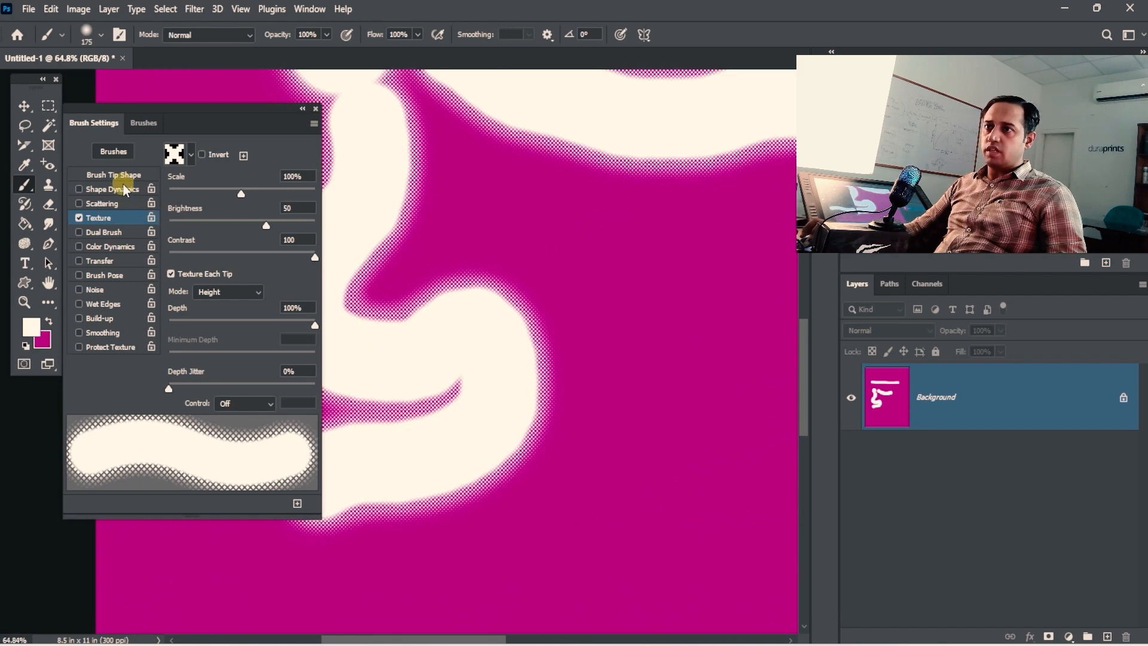
{"action": "left_click", "coordinate": [117, 174]}
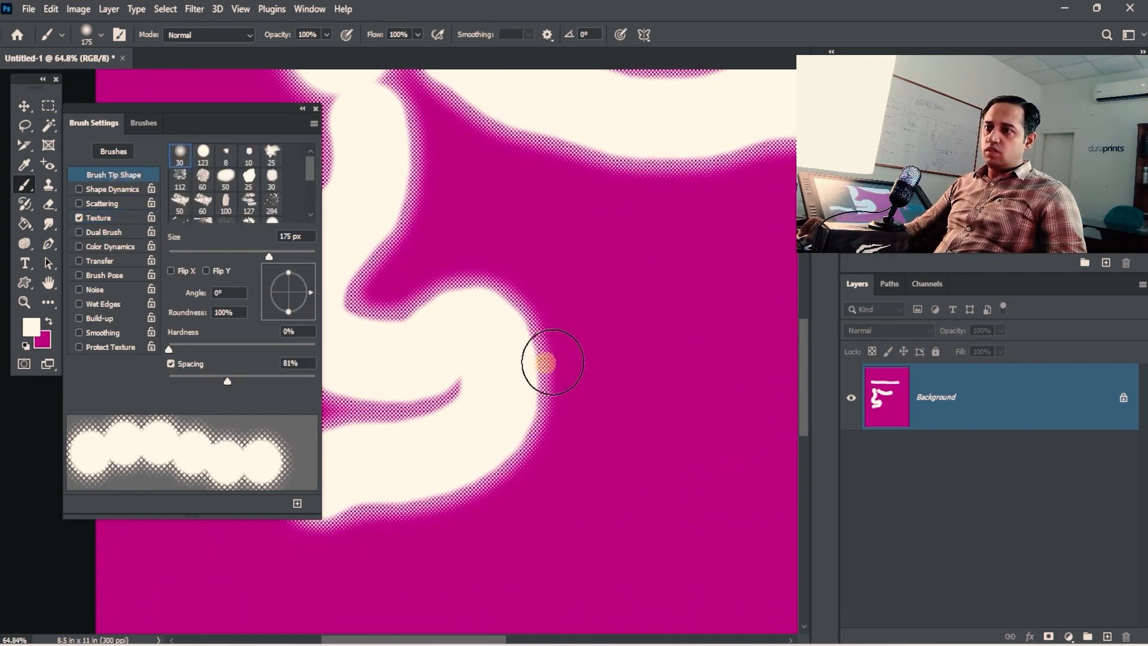
{"action": "mouse_move", "coordinate": [552, 362]}
{"action": "left_mouse_down"}
{"action": "mouse_move", "coordinate": [648, 430]}
{"action": "mouse_move", "coordinate": [730, 307]}
{"action": "mouse_move", "coordinate": [456, 244]}
{"action": "left_mouse_up"}
{"action": "key", "text": "space"}
{"action": "left_click_drag", "start_coordinate": [663, 471], "coordinate": [620, 379]}
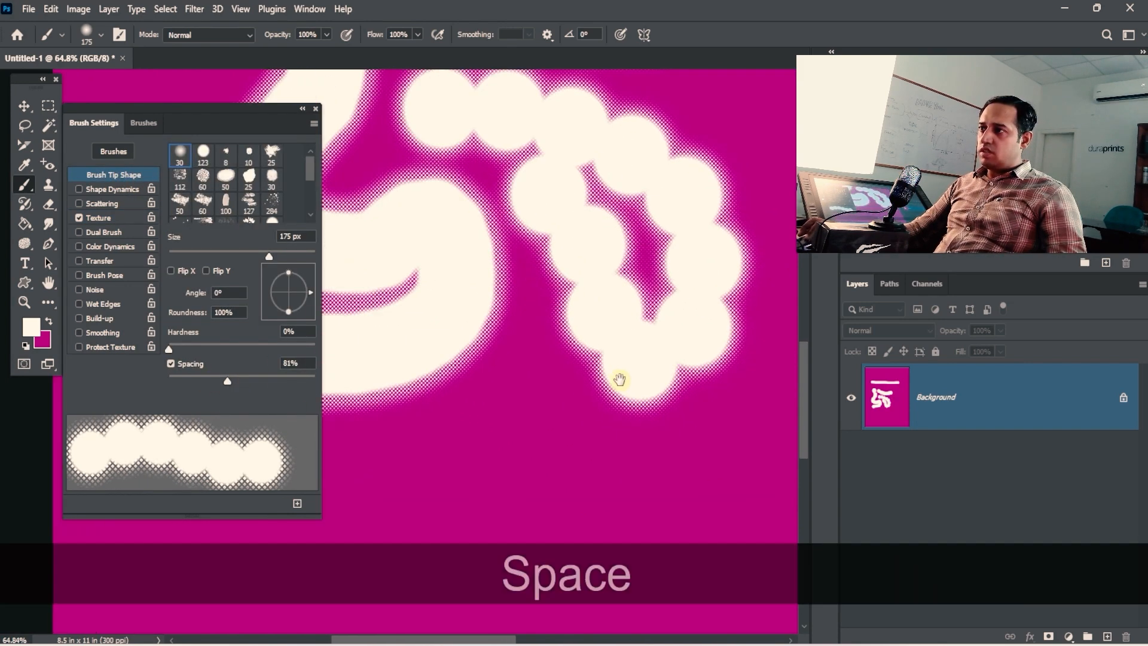
{"action": "left_click_drag", "start_coordinate": [531, 403], "coordinate": [656, 538]}
{"action": "key", "text": "space"}
{"action": "left_click_drag", "start_coordinate": [650, 319], "coordinate": [613, 259]}
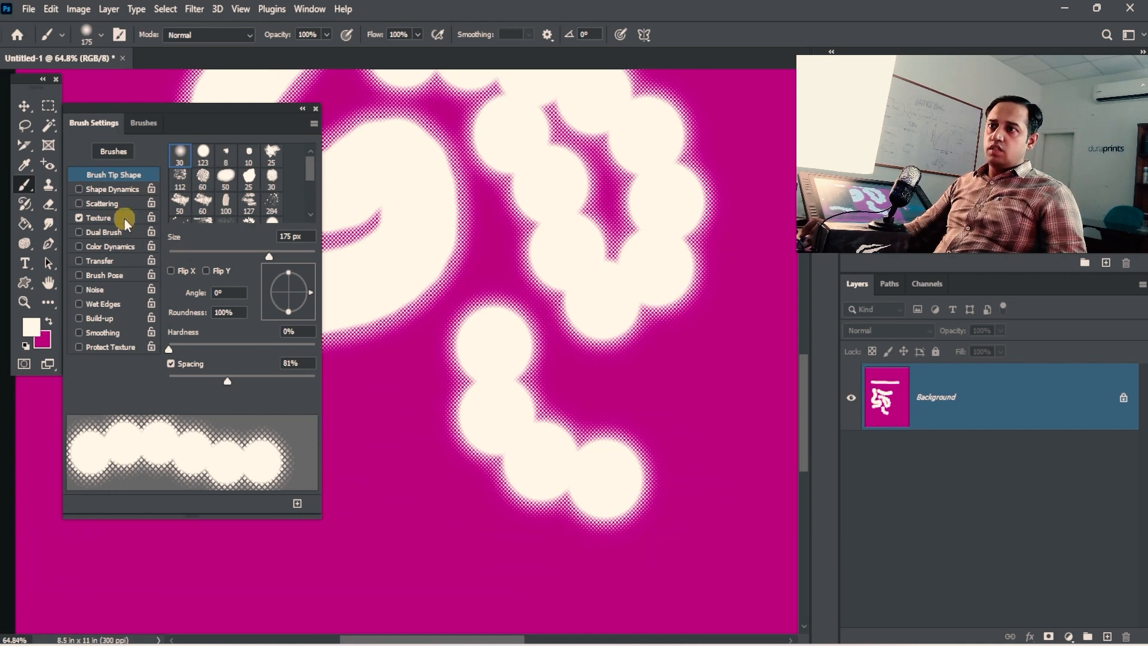
Step: Switch to the 30 px soft round brush and paint thin textured strokes, zooming in on their edges
{"action": "left_click", "coordinate": [180, 155]}
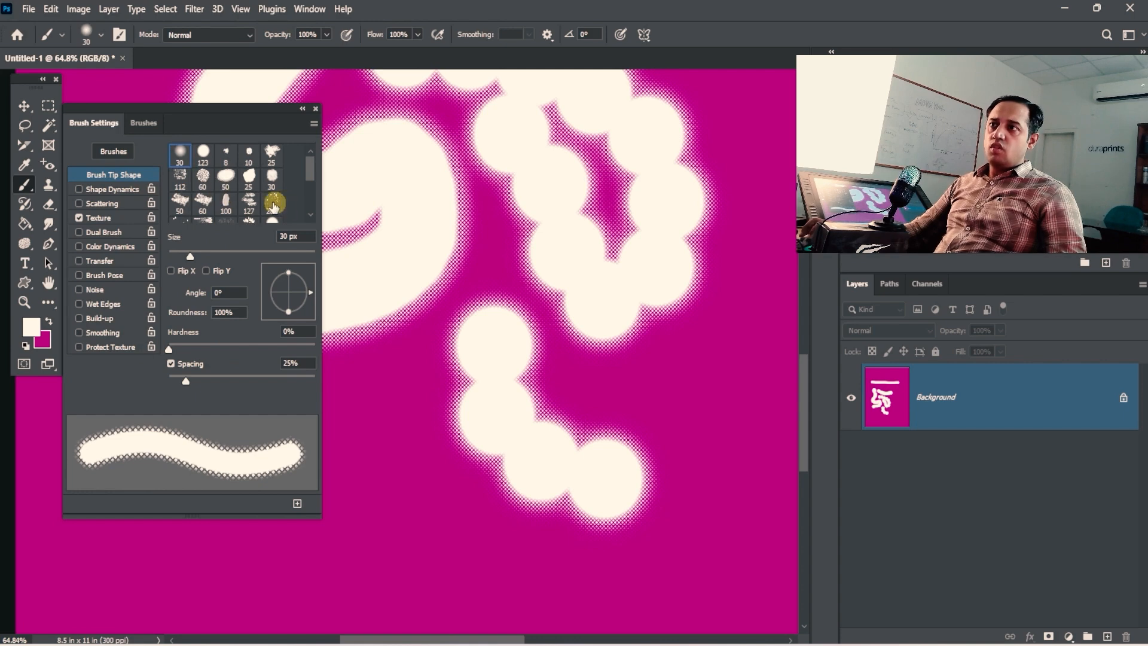
{"action": "mouse_move", "coordinate": [705, 410]}
{"action": "left_mouse_down"}
{"action": "mouse_move", "coordinate": [674, 542]}
{"action": "mouse_move", "coordinate": [444, 535]}
{"action": "mouse_move", "coordinate": [362, 503]}
{"action": "left_mouse_up"}
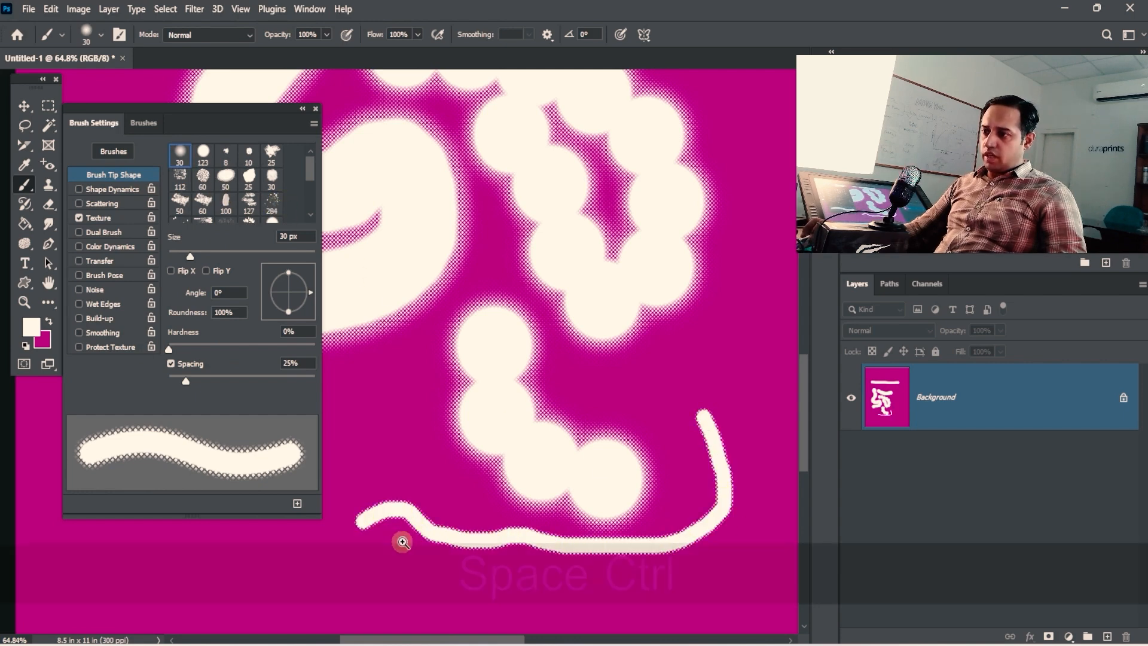
{"action": "key", "text": "ctrl+space"}
{"action": "left_click_drag", "start_coordinate": [398, 538], "coordinate": [543, 359]}
{"action": "left_click_drag", "start_coordinate": [451, 338], "coordinate": [875, 318]}
{"action": "key", "text": "ctrl+space"}
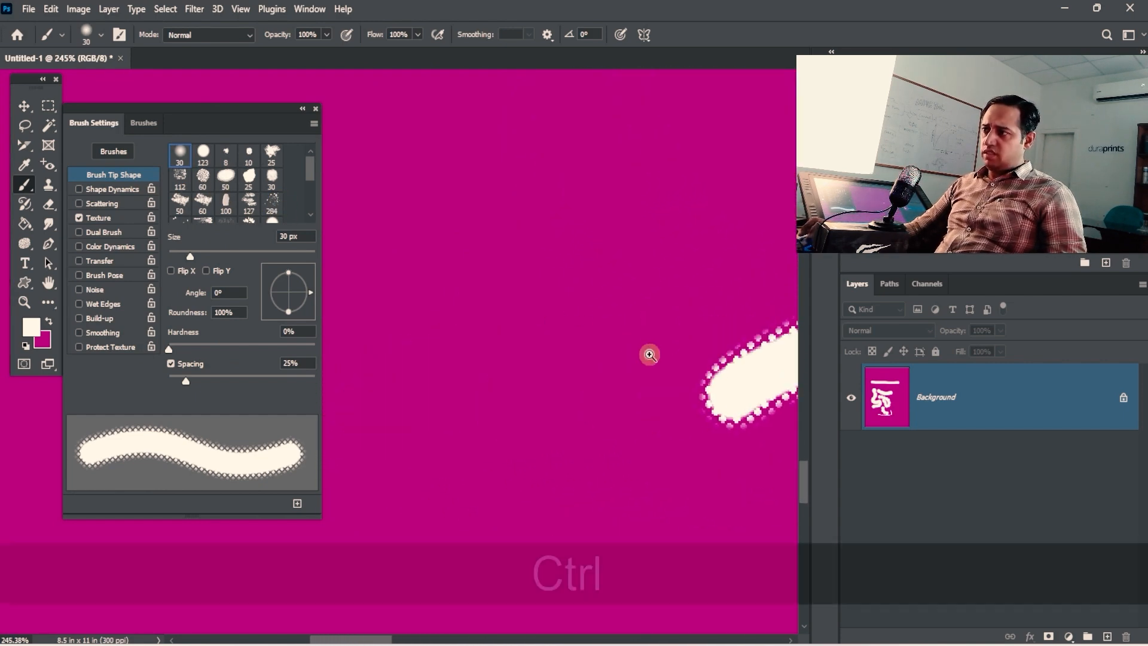
{"action": "left_click_drag", "start_coordinate": [648, 356], "coordinate": [610, 353]}
{"action": "mouse_move", "coordinate": [588, 185]}
{"action": "left_mouse_down"}
{"action": "mouse_move", "coordinate": [537, 238]}
{"action": "mouse_move", "coordinate": [658, 307]}
{"action": "mouse_move", "coordinate": [687, 233]}
{"action": "left_mouse_up"}
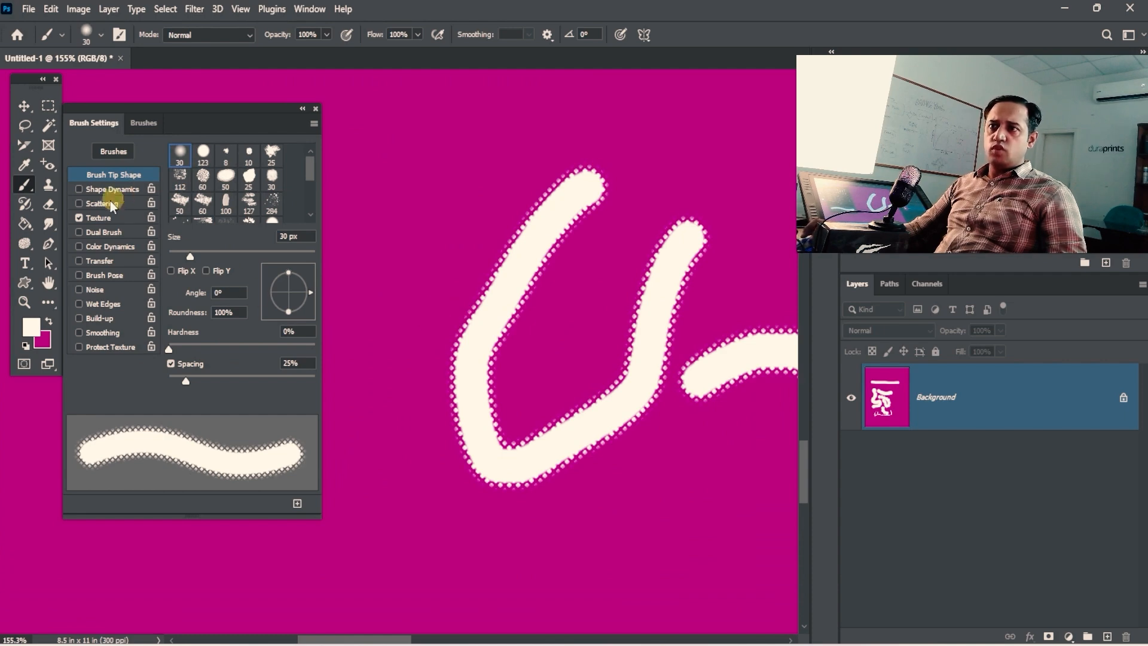
Step: Apply the Grass pattern as the brush texture and paint rough Grass-textured strokes
{"action": "left_click", "coordinate": [102, 217]}
{"action": "left_click", "coordinate": [191, 156]}
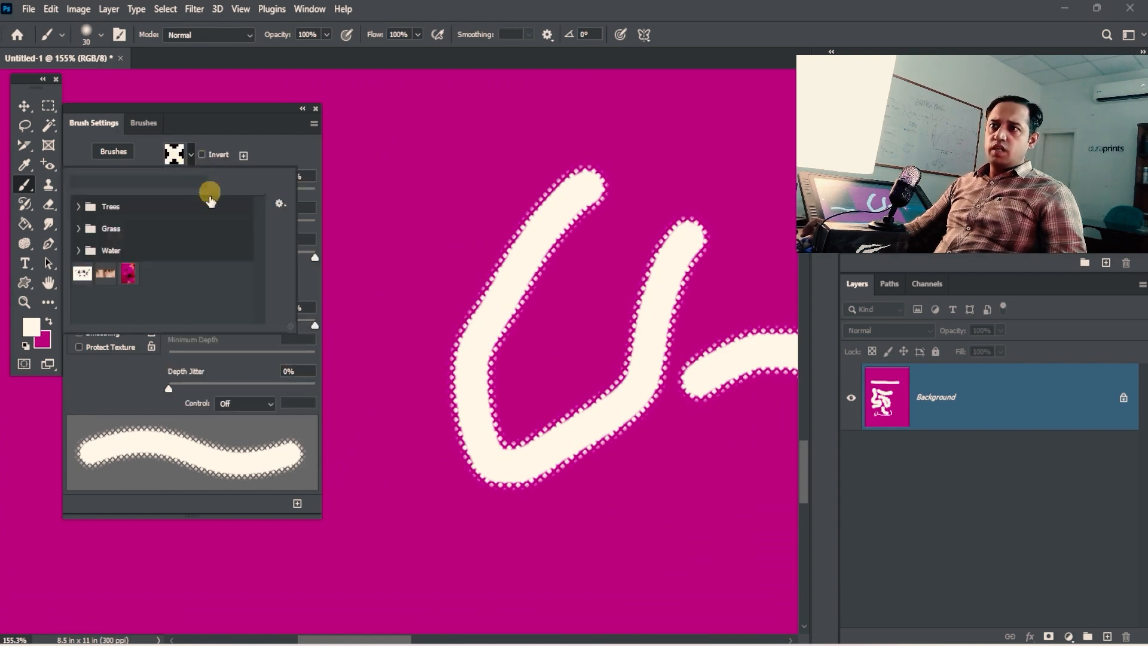
{"action": "left_click", "coordinate": [90, 232]}
{"action": "left_click", "coordinate": [98, 259]}
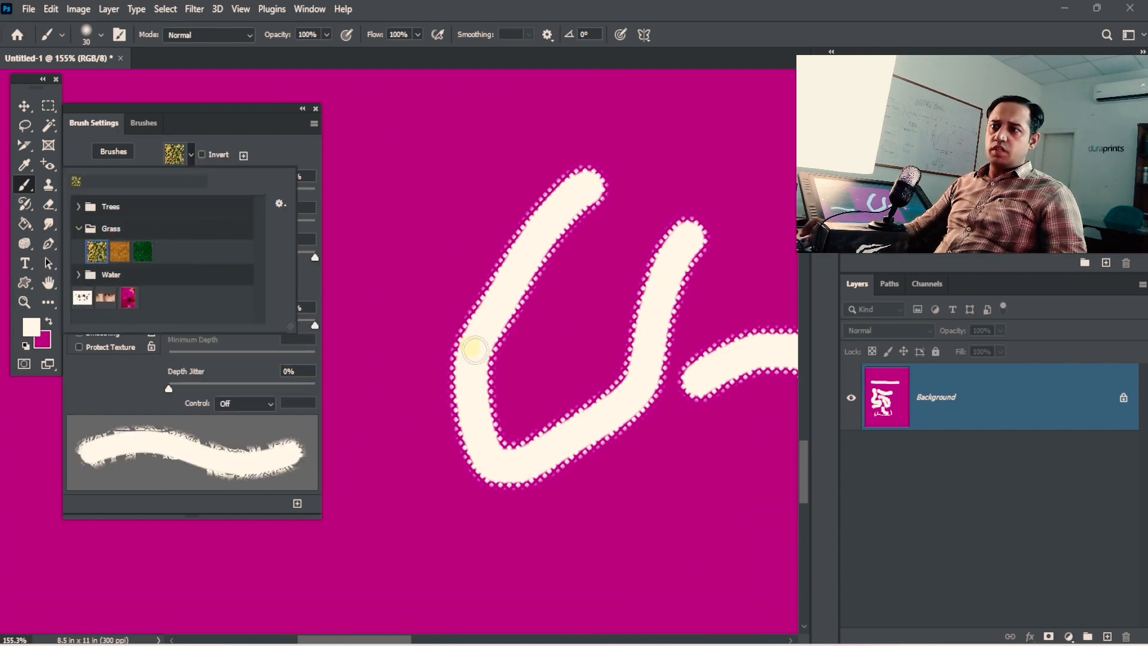
{"action": "key", "text": "space"}
{"action": "left_click_drag", "start_coordinate": [514, 349], "coordinate": [580, 215]}
{"action": "mouse_move", "coordinate": [442, 246]}
{"action": "left_mouse_down"}
{"action": "mouse_move", "coordinate": [490, 397]}
{"action": "mouse_move", "coordinate": [644, 272]}
{"action": "mouse_move", "coordinate": [566, 487]}
{"action": "mouse_move", "coordinate": [415, 116]}
{"action": "mouse_move", "coordinate": [556, 206]}
{"action": "left_mouse_up"}
{"action": "key", "text": "space"}
{"action": "mouse_move", "coordinate": [621, 245]}
{"action": "left_mouse_down"}
{"action": "mouse_move", "coordinate": [614, 392]}
{"action": "mouse_move", "coordinate": [703, 182]}
{"action": "mouse_move", "coordinate": [701, 350]}
{"action": "mouse_move", "coordinate": [644, 492]}
{"action": "mouse_move", "coordinate": [742, 478]}
{"action": "left_mouse_up"}
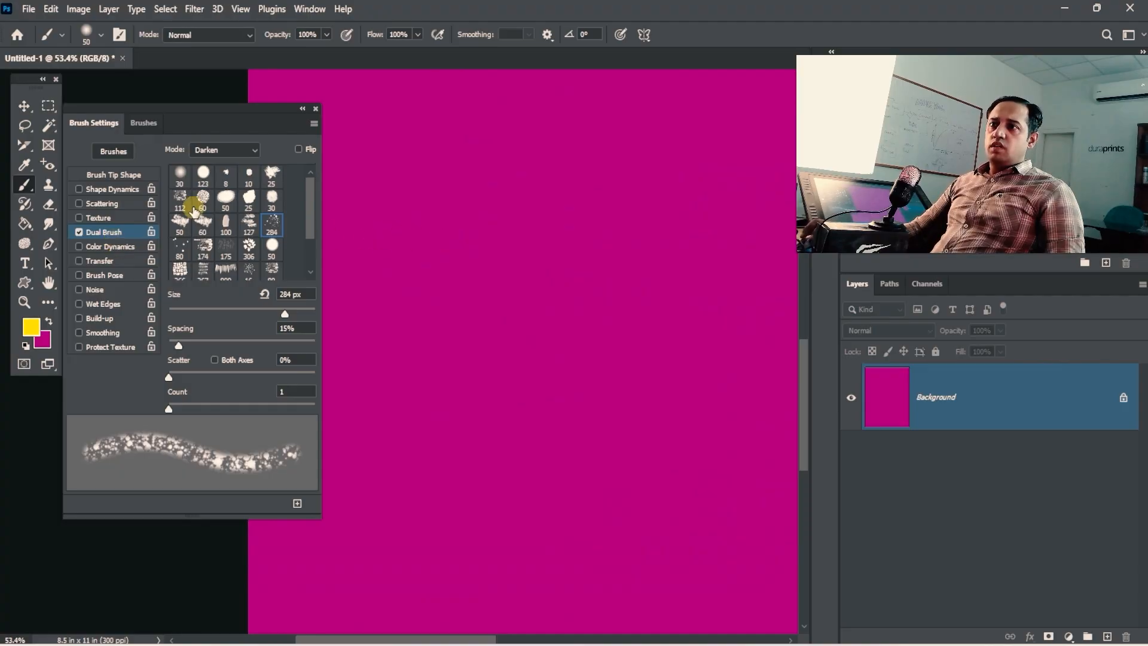
Step: Turn off Dual Brush and pick the 284 splatter tip, undoing the test strokes
{"action": "left_click", "coordinate": [79, 232]}
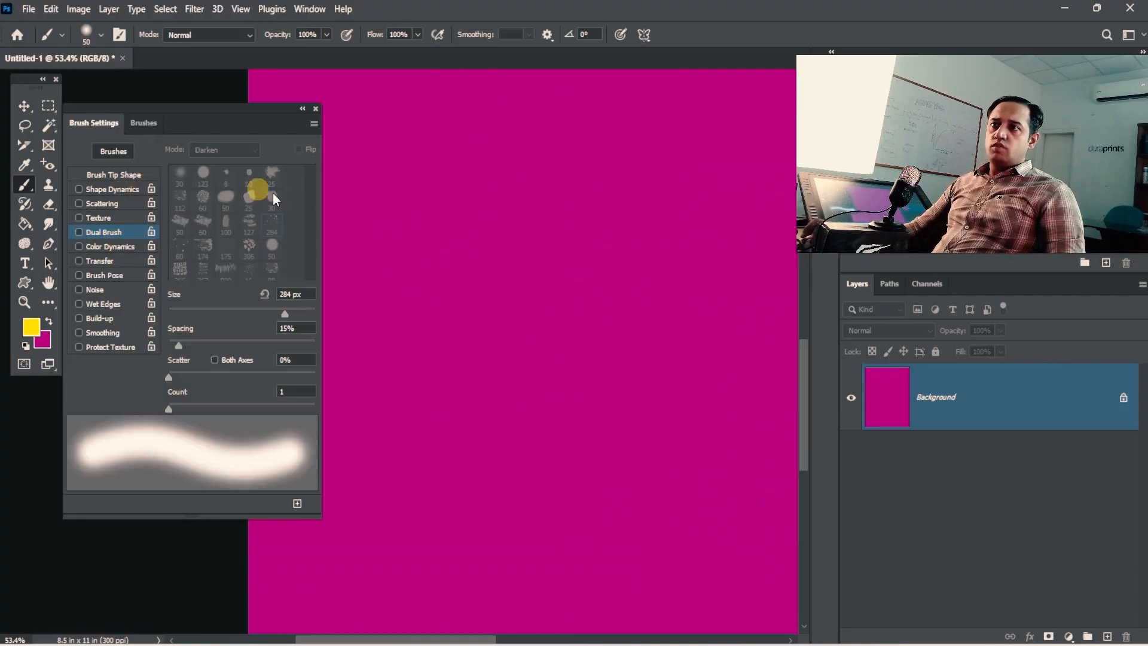
{"action": "left_click", "coordinate": [114, 174]}
{"action": "mouse_move", "coordinate": [517, 168]}
{"action": "left_mouse_down"}
{"action": "mouse_move", "coordinate": [527, 338]}
{"action": "mouse_move", "coordinate": [620, 225]}
{"action": "left_mouse_up"}
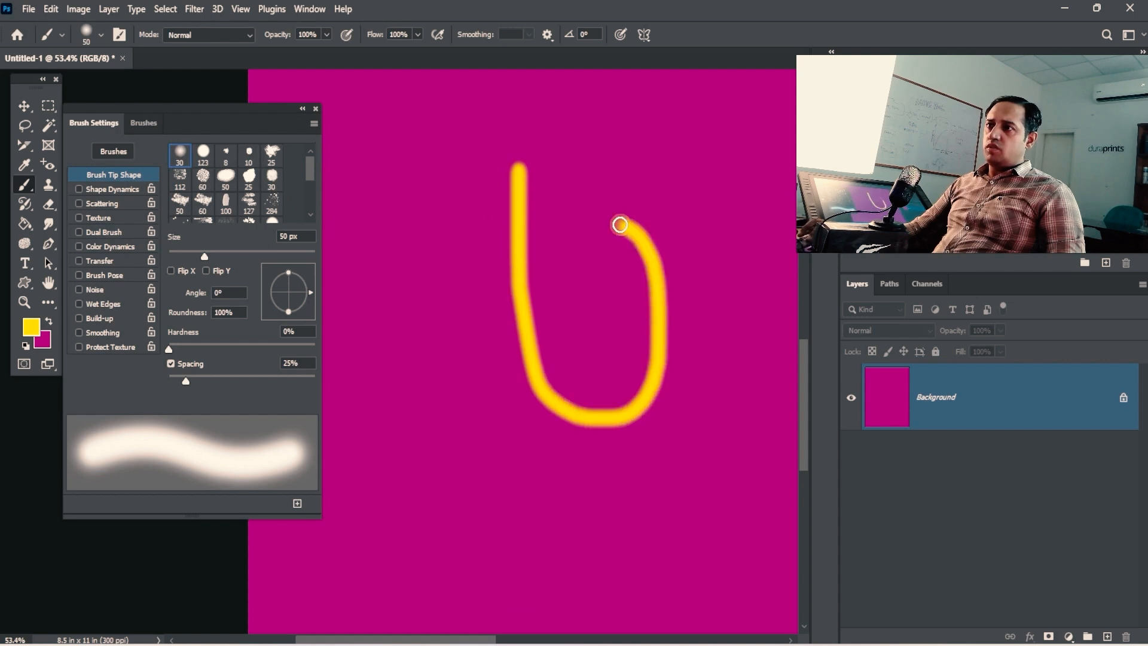
{"action": "key", "text": "ctrl+z"}
{"action": "left_click", "coordinate": [271, 204]}
{"action": "left_click_drag", "start_coordinate": [406, 180], "coordinate": [526, 359]}
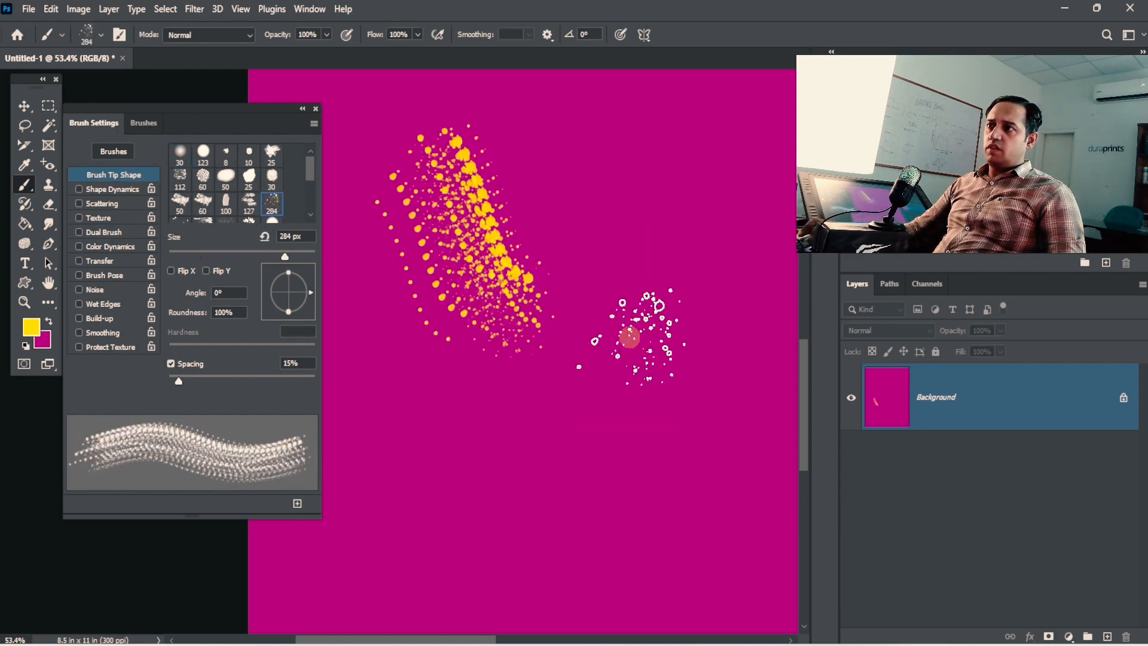
{"action": "key", "text": "ctrl+z"}
{"action": "key", "text": "ctrl+z"}
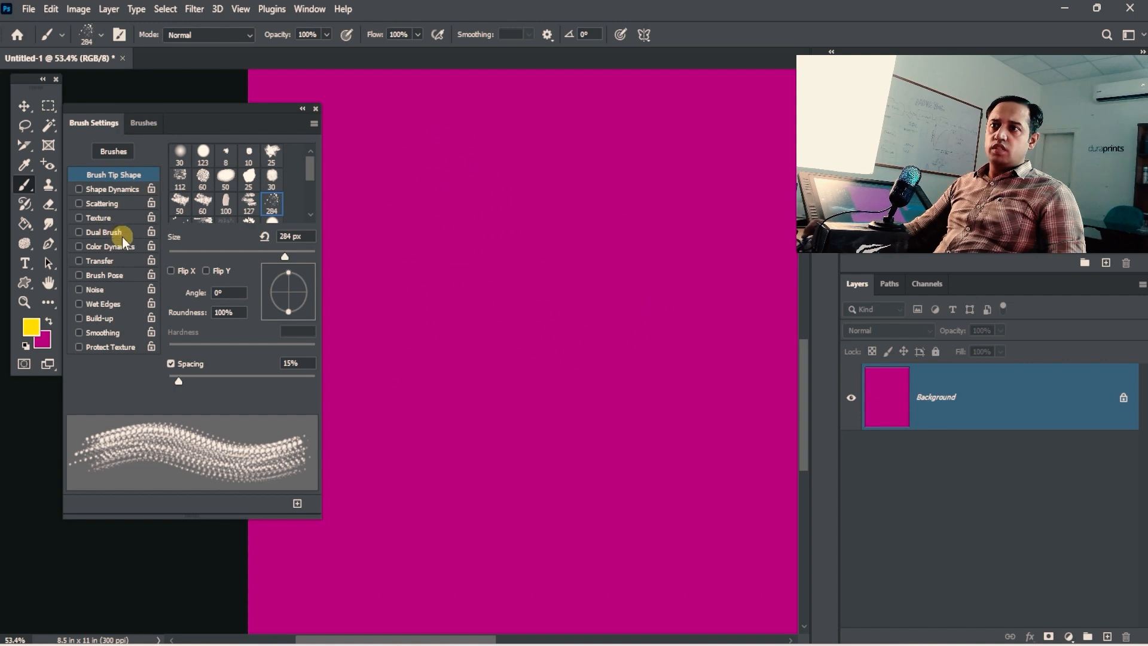
Step: Re-enable Dual Brush and open its blend Mode list
{"action": "left_click", "coordinate": [78, 233]}
{"action": "left_click", "coordinate": [108, 232]}
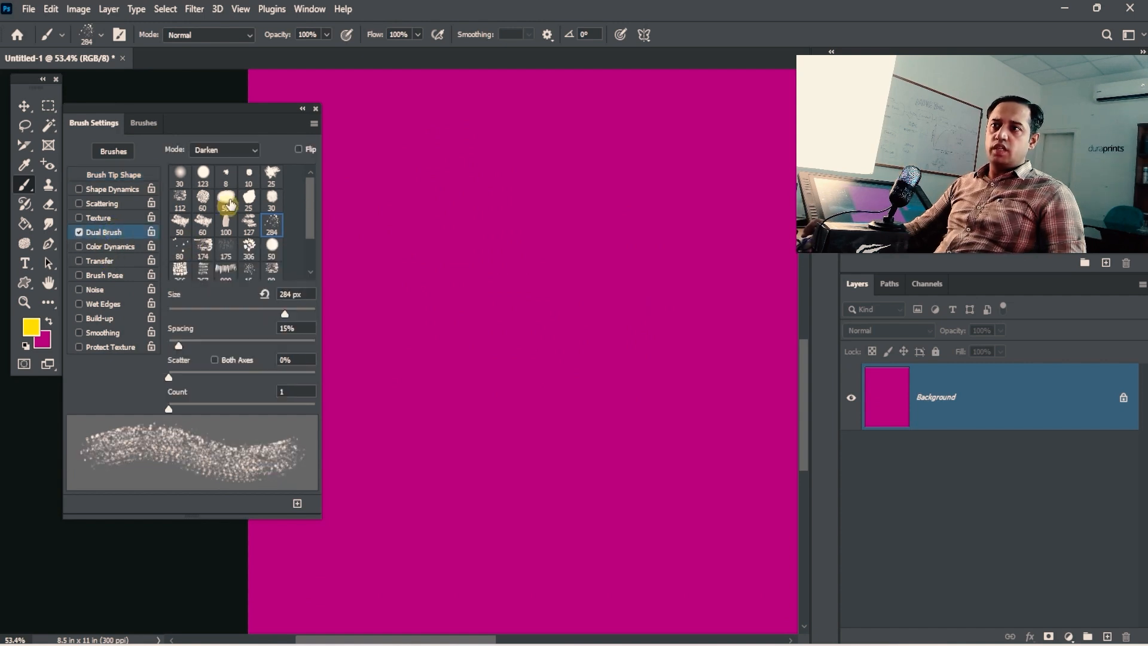
{"action": "left_click", "coordinate": [238, 151]}
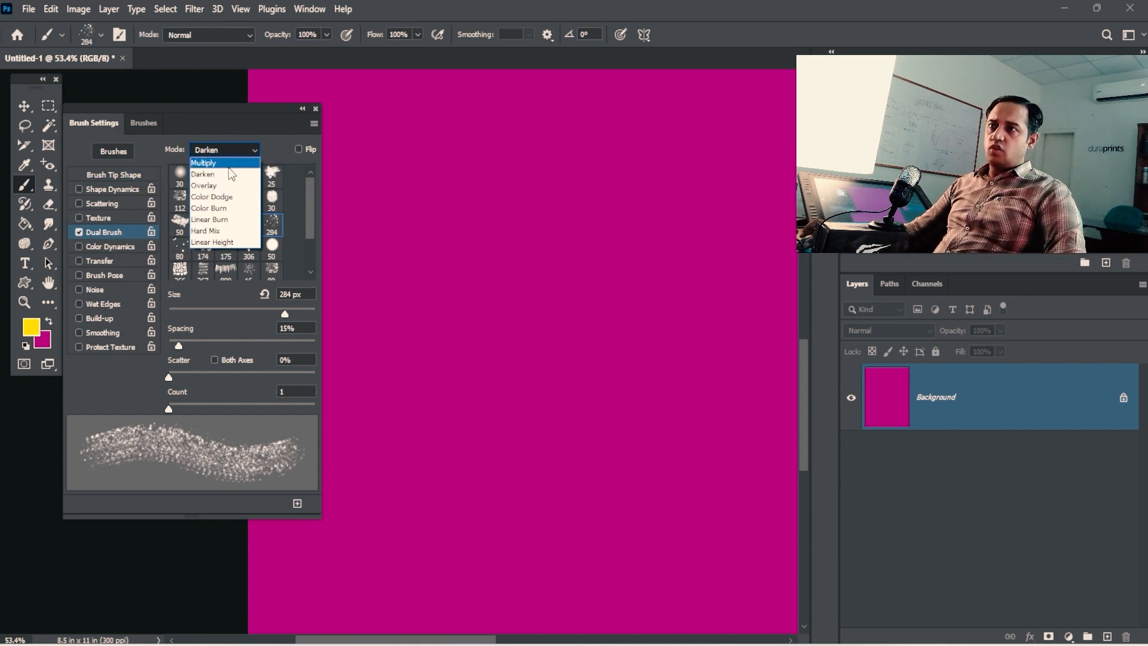
Step: Set the dual brush mode to Multiply and paint yellow splatter strokes across the canvas
{"action": "left_click", "coordinate": [206, 163]}
{"action": "mouse_move", "coordinate": [520, 240]}
{"action": "left_mouse_down"}
{"action": "mouse_move", "coordinate": [574, 382]}
{"action": "mouse_move", "coordinate": [659, 419]}
{"action": "mouse_move", "coordinate": [692, 298]}
{"action": "mouse_move", "coordinate": [590, 222]}
{"action": "mouse_move", "coordinate": [538, 224]}
{"action": "mouse_move", "coordinate": [631, 237]}
{"action": "left_mouse_up"}
{"action": "key", "text": "ctrl+space"}
{"action": "mouse_move", "coordinate": [602, 250]}
{"action": "left_mouse_down"}
{"action": "mouse_move", "coordinate": [512, 268]}
{"action": "mouse_move", "coordinate": [605, 272]}
{"action": "left_mouse_up"}
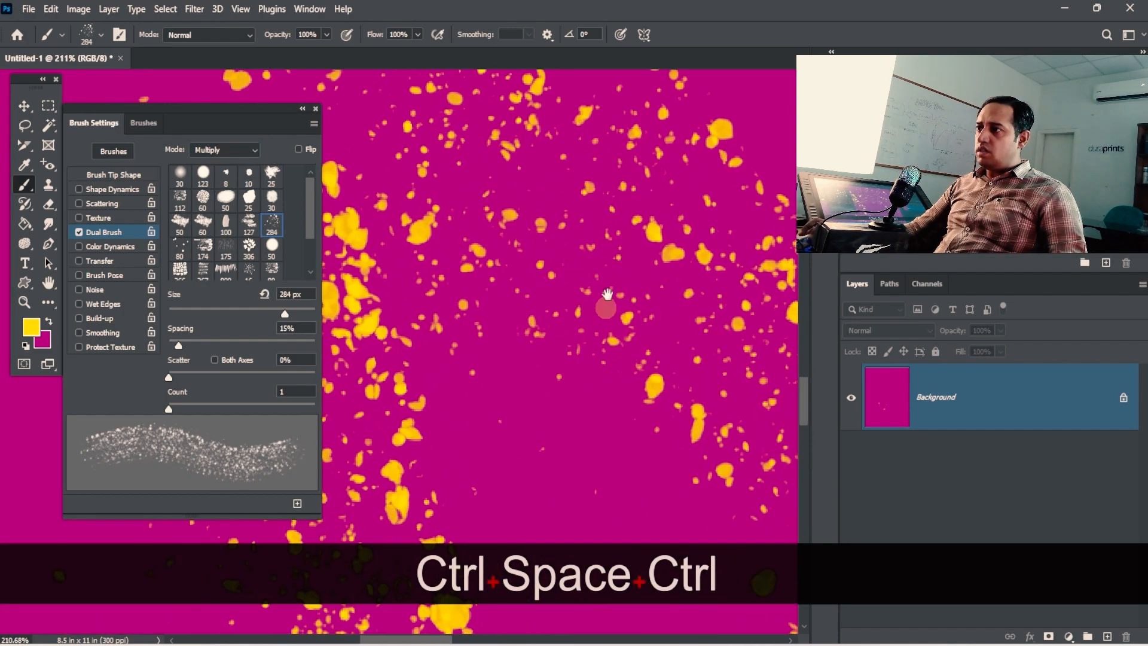
{"action": "left_click_drag", "start_coordinate": [454, 496], "coordinate": [548, 341]}
{"action": "left_click", "coordinate": [548, 341], "text": "ctrl+alt"}
{"action": "left_click_drag", "start_coordinate": [484, 419], "coordinate": [547, 181]}
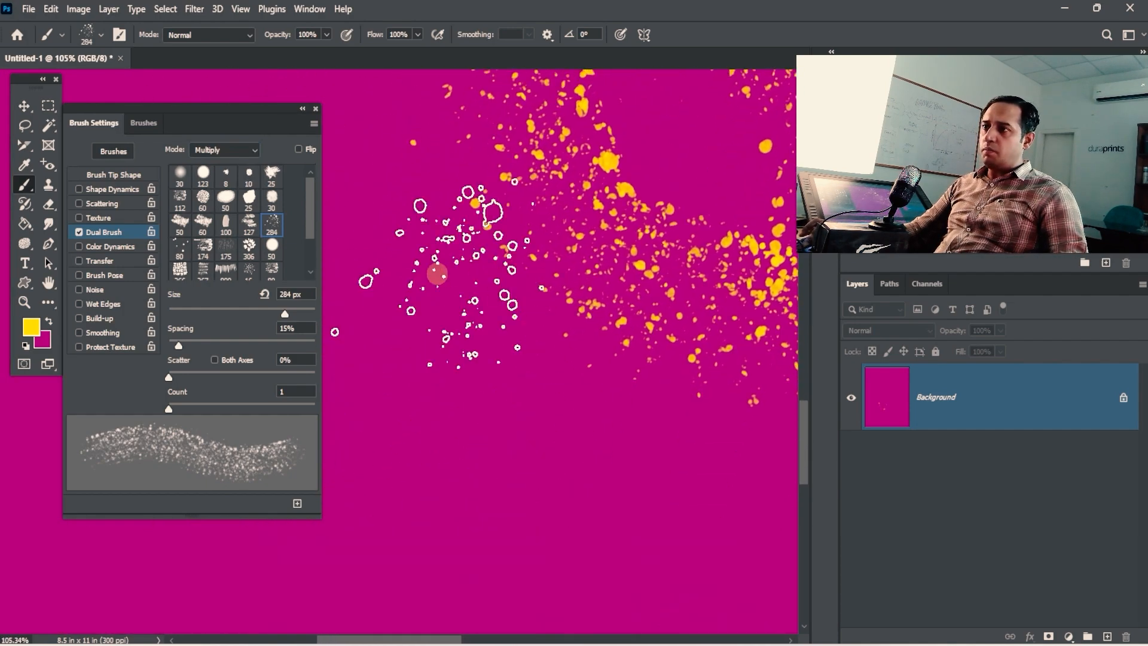
{"action": "left_click_drag", "start_coordinate": [437, 274], "coordinate": [530, 507]}
{"action": "key", "text": "space"}
{"action": "left_click_drag", "start_coordinate": [595, 447], "coordinate": [576, 302]}
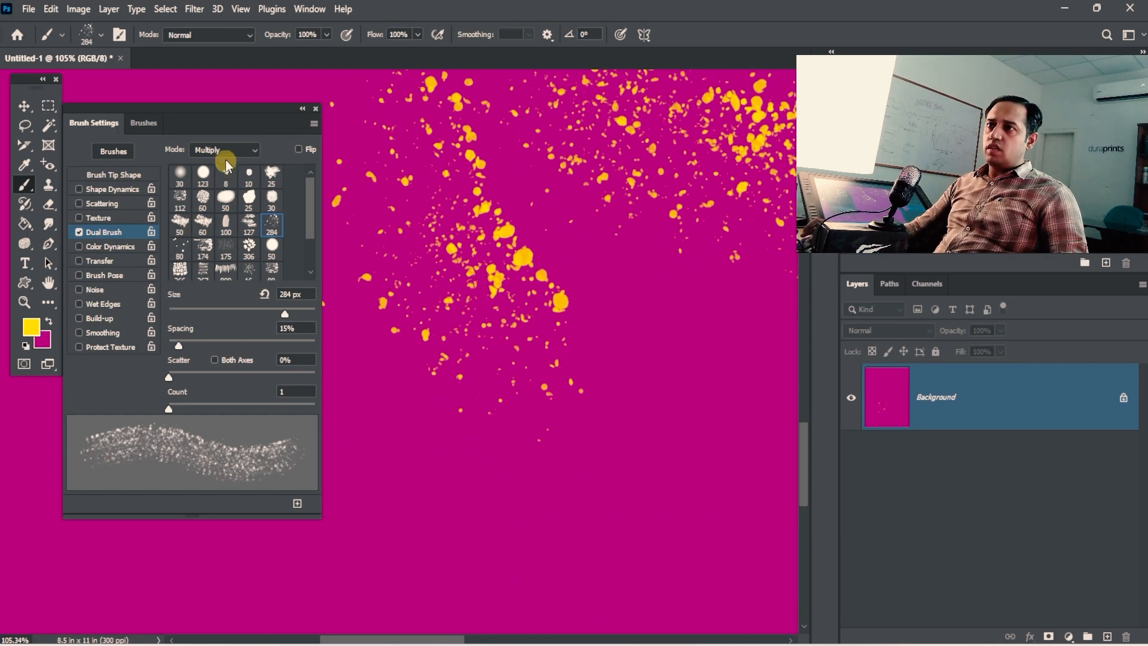
Step: Switch the dual brush mode to Overlay, paint a splatter stroke on the right and stamp a dab
{"action": "left_click", "coordinate": [224, 150]}
{"action": "left_click", "coordinate": [230, 187]}
{"action": "mouse_move", "coordinate": [765, 293]}
{"action": "left_mouse_down"}
{"action": "mouse_move", "coordinate": [691, 461]}
{"action": "mouse_move", "coordinate": [572, 301]}
{"action": "left_mouse_up"}
{"action": "key", "text": "space"}
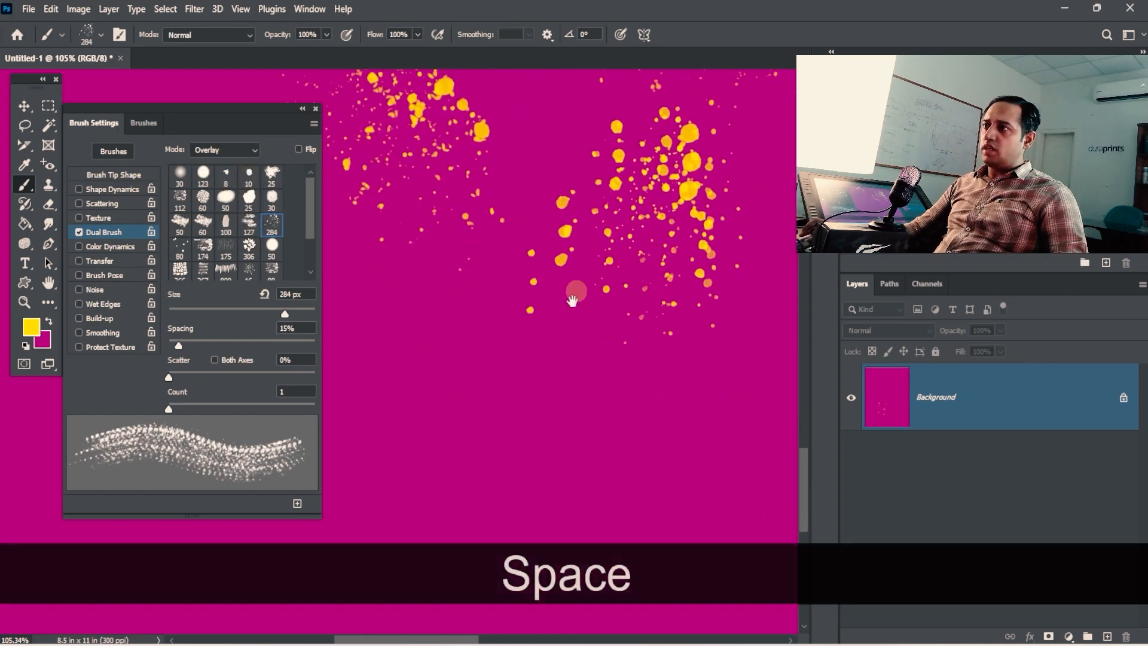
{"action": "key", "text": "space"}
{"action": "key", "text": "ctrl"}
{"action": "left_click", "coordinate": [556, 277], "text": "ctrl"}
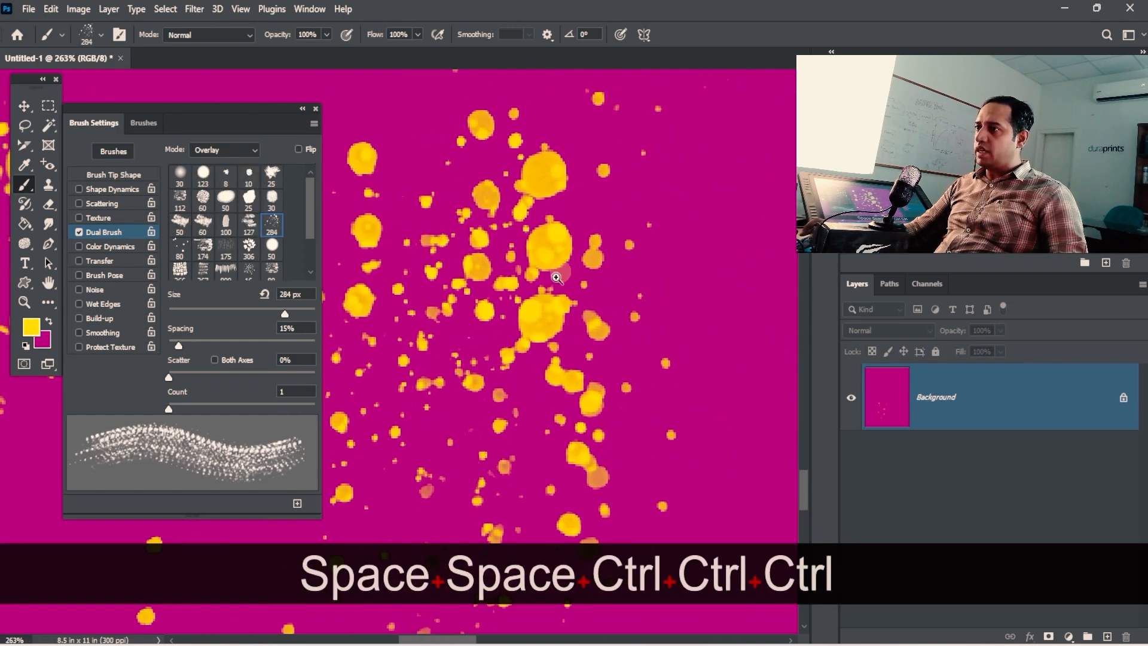
{"action": "key", "text": "alt"}
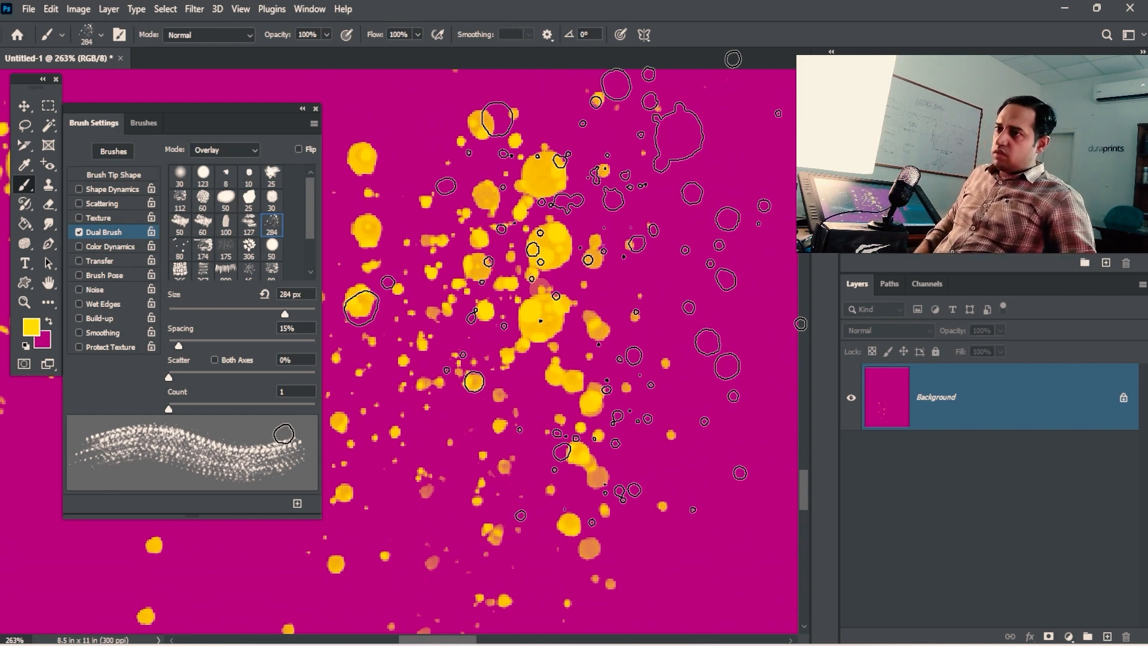
{"action": "key", "text": "ctrl+alt+space"}
{"action": "left_click_drag", "start_coordinate": [687, 283], "coordinate": [471, 308]}
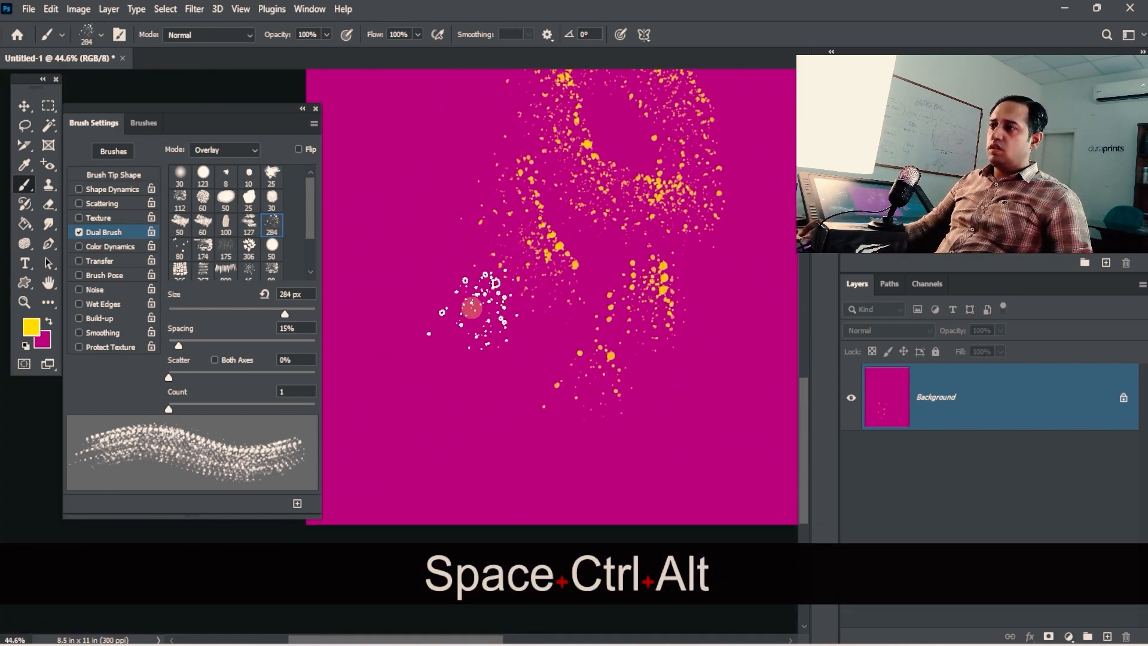
{"action": "left_click", "coordinate": [472, 308]}
Step: Paint Color Burn splatter strokes down the left and lower canvas, then switch to Linear Burn
{"action": "left_click", "coordinate": [231, 152]}
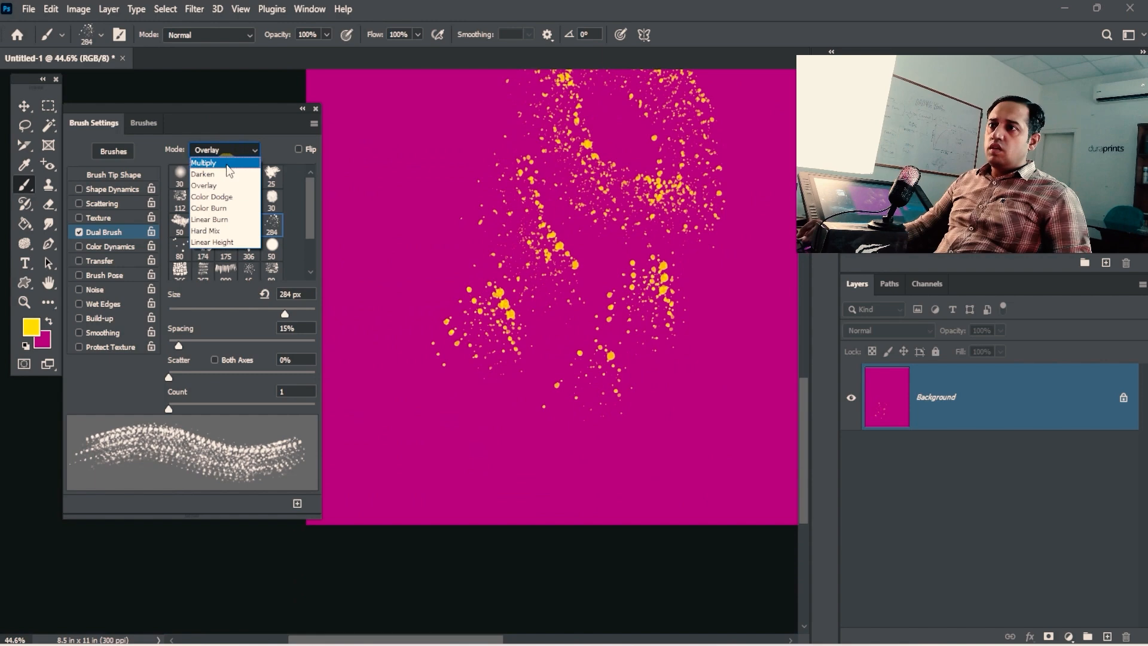
{"action": "left_click", "coordinate": [228, 209]}
{"action": "mouse_move", "coordinate": [378, 170]}
{"action": "left_mouse_down"}
{"action": "mouse_move", "coordinate": [445, 272]}
{"action": "mouse_move", "coordinate": [454, 413]}
{"action": "left_mouse_up"}
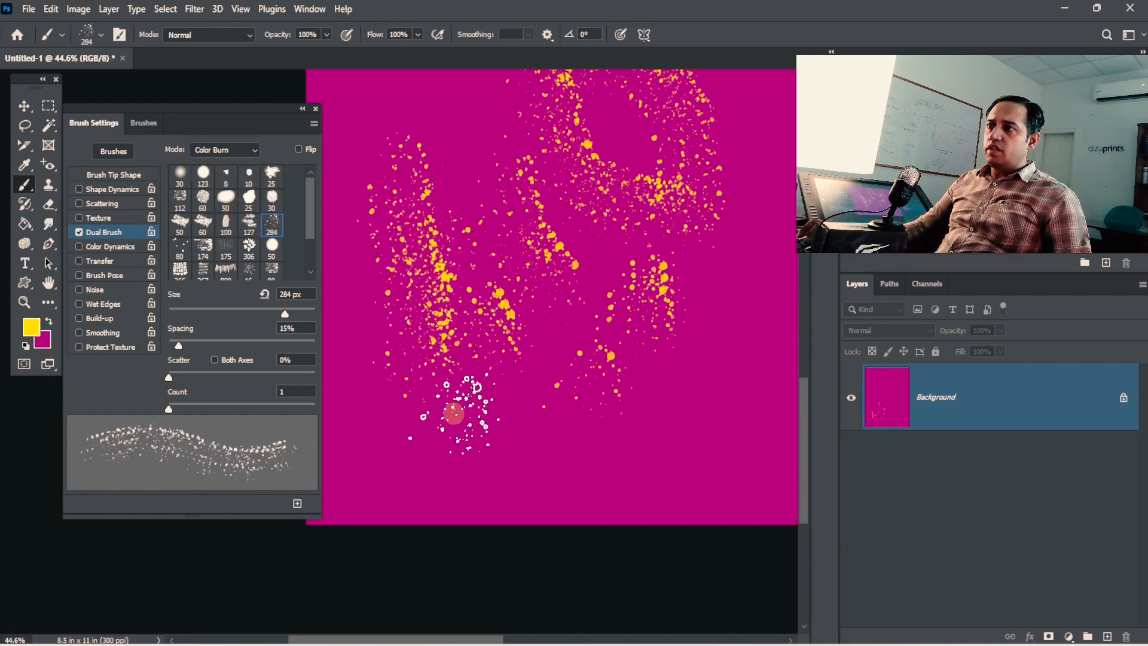
{"action": "left_click", "coordinate": [231, 155]}
{"action": "left_click", "coordinate": [428, 67]}
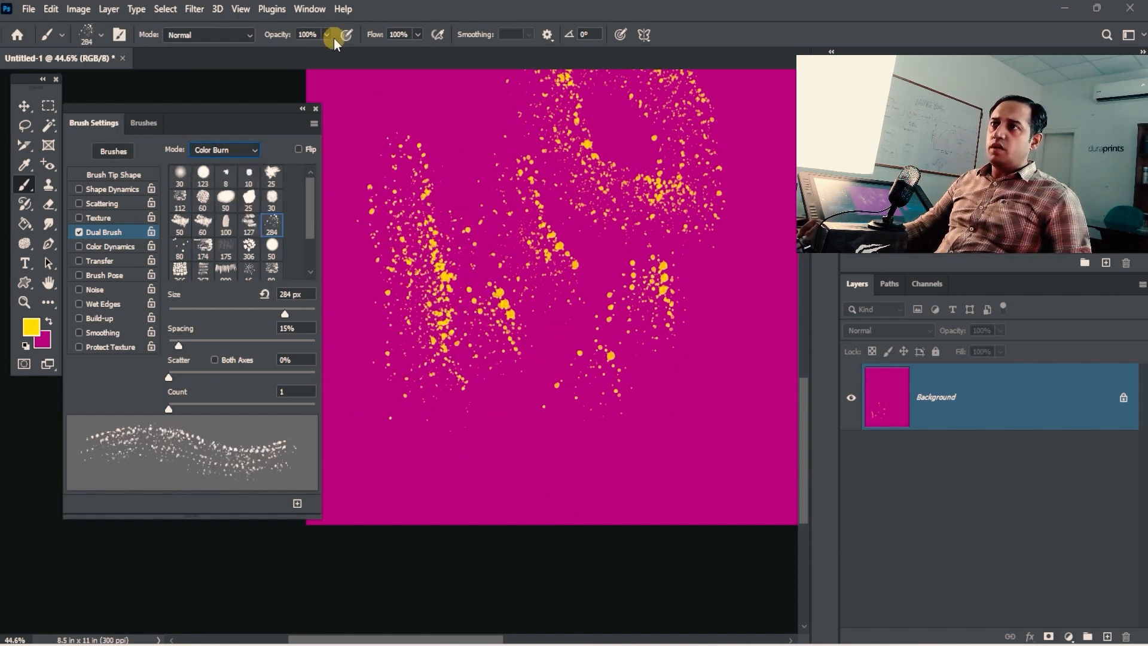
{"action": "mouse_move", "coordinate": [422, 148]}
{"action": "left_mouse_down"}
{"action": "mouse_move", "coordinate": [487, 379]}
{"action": "mouse_move", "coordinate": [610, 474]}
{"action": "left_mouse_up"}
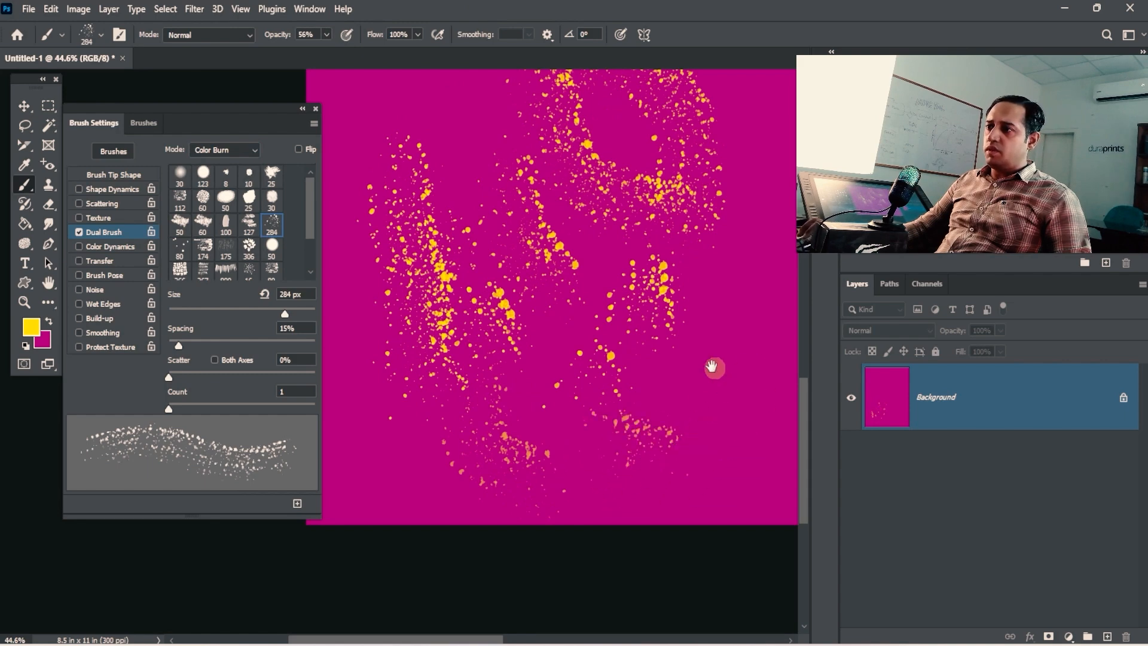
{"action": "left_click_drag", "start_coordinate": [711, 366], "coordinate": [588, 392]}
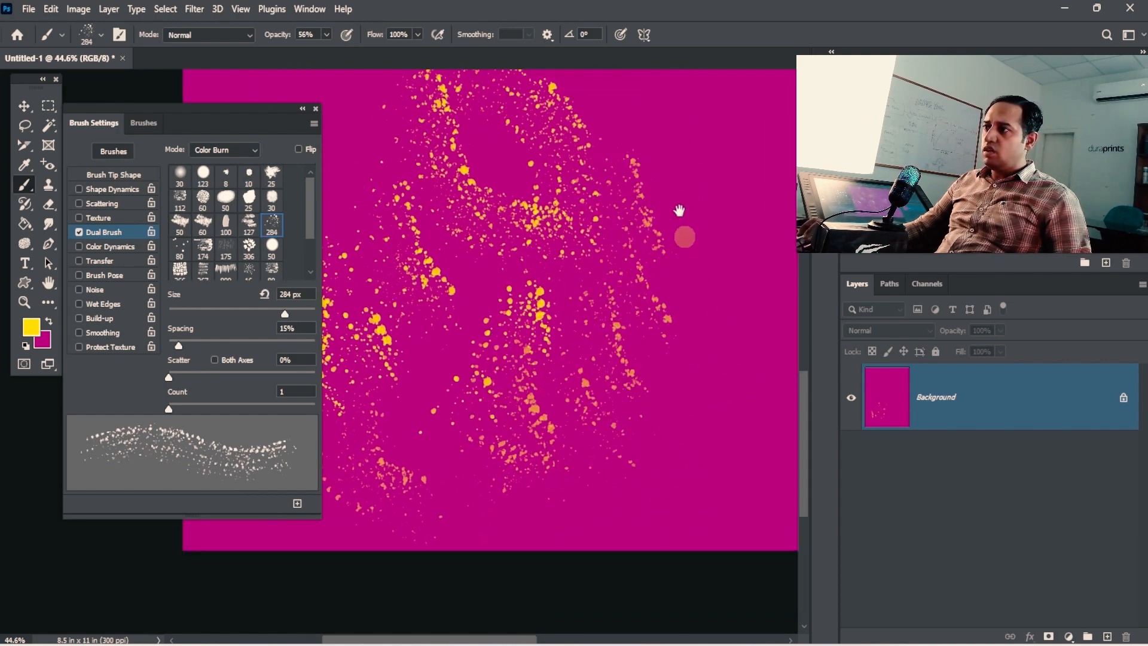
{"action": "left_click_drag", "start_coordinate": [679, 210], "coordinate": [577, 372]}
{"action": "left_click_drag", "start_coordinate": [492, 242], "coordinate": [576, 246]}
{"action": "left_click_drag", "start_coordinate": [509, 218], "coordinate": [718, 430]}
{"action": "left_click", "coordinate": [224, 149]}
{"action": "left_click", "coordinate": [225, 220]}
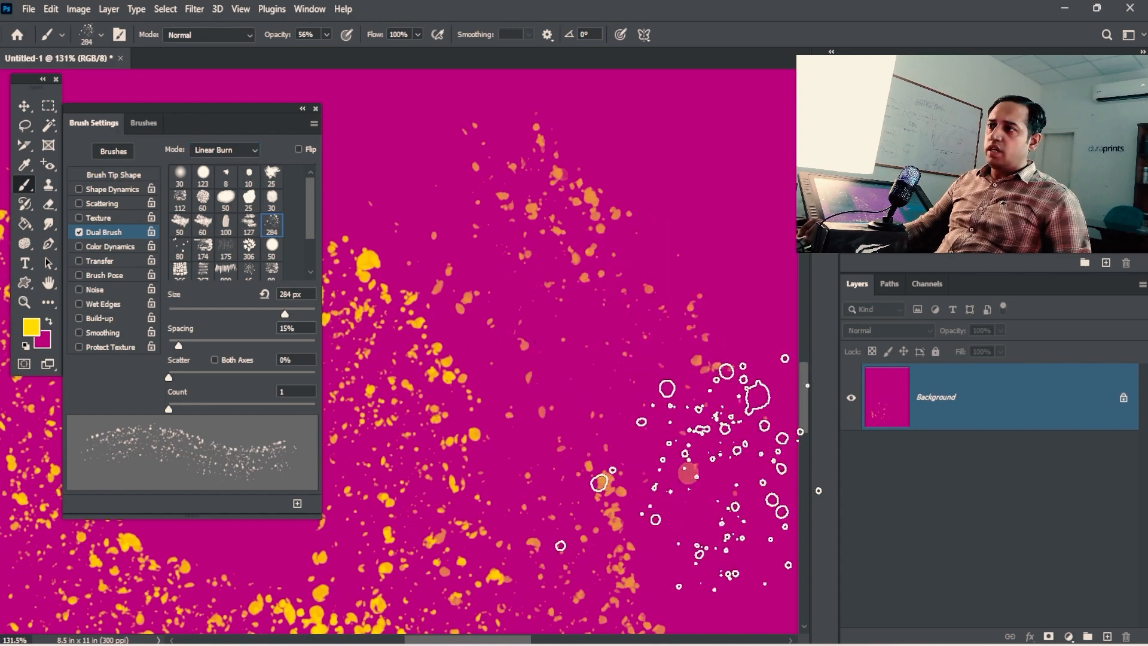
Step: Set the dual brush mode to Hard Mix and stamp four splatter dabs in the upper canvas
{"action": "left_click", "coordinate": [229, 151]}
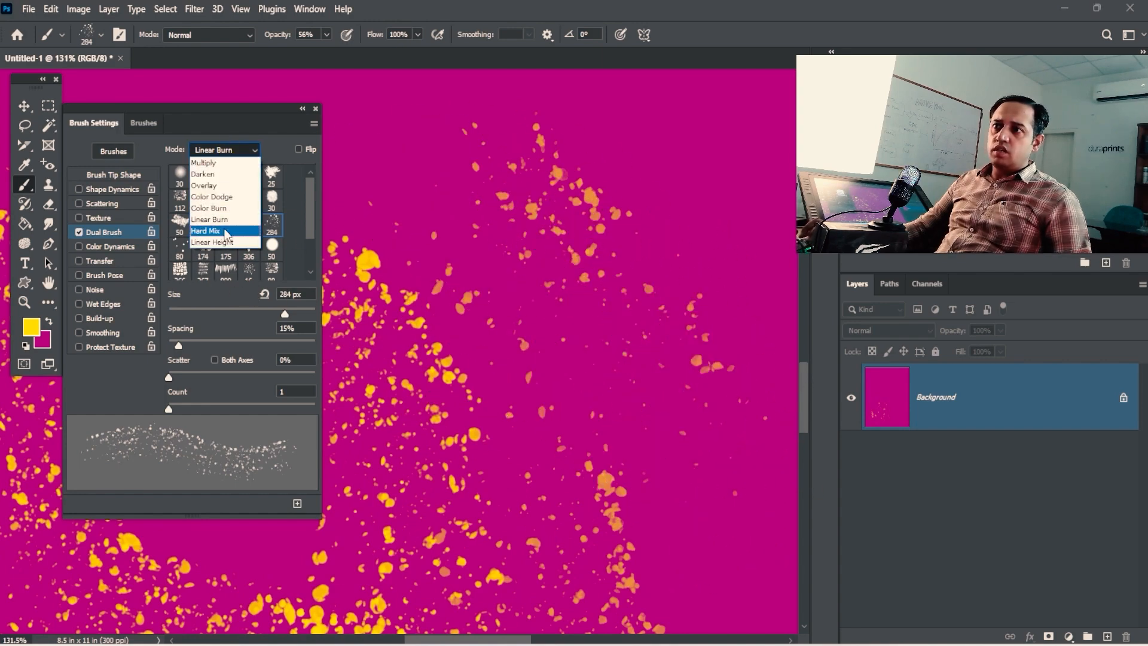
{"action": "left_click", "coordinate": [226, 231]}
{"action": "key", "text": "space"}
{"action": "left_click_drag", "start_coordinate": [569, 256], "coordinate": [687, 358]}
{"action": "left_click_drag", "start_coordinate": [538, 230], "coordinate": [514, 218]}
{"action": "key", "text": "space"}
{"action": "left_click_drag", "start_coordinate": [579, 325], "coordinate": [652, 350]}
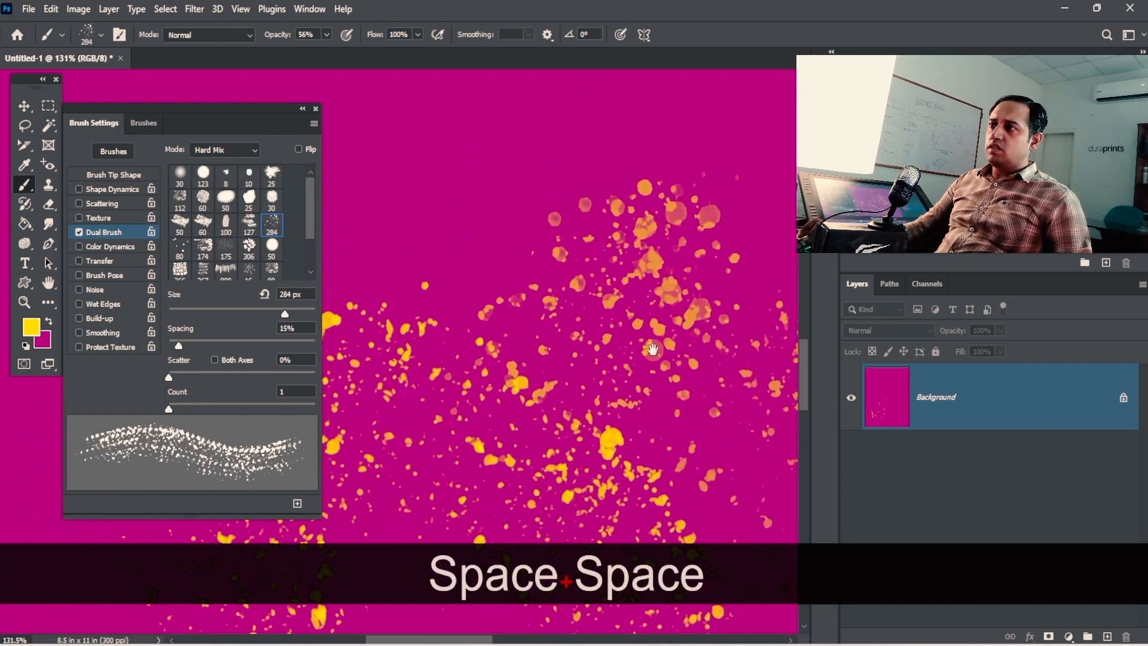
{"action": "key", "text": "ctrl+space"}
{"action": "mouse_move", "coordinate": [640, 198]}
{"action": "left_mouse_down"}
{"action": "mouse_move", "coordinate": [679, 177]}
{"action": "mouse_move", "coordinate": [720, 179]}
{"action": "left_mouse_up"}
{"action": "left_click_drag", "start_coordinate": [675, 317], "coordinate": [508, 315]}
{"action": "key", "text": "ctrl+space"}
{"action": "left_click_drag", "start_coordinate": [558, 203], "coordinate": [662, 238]}
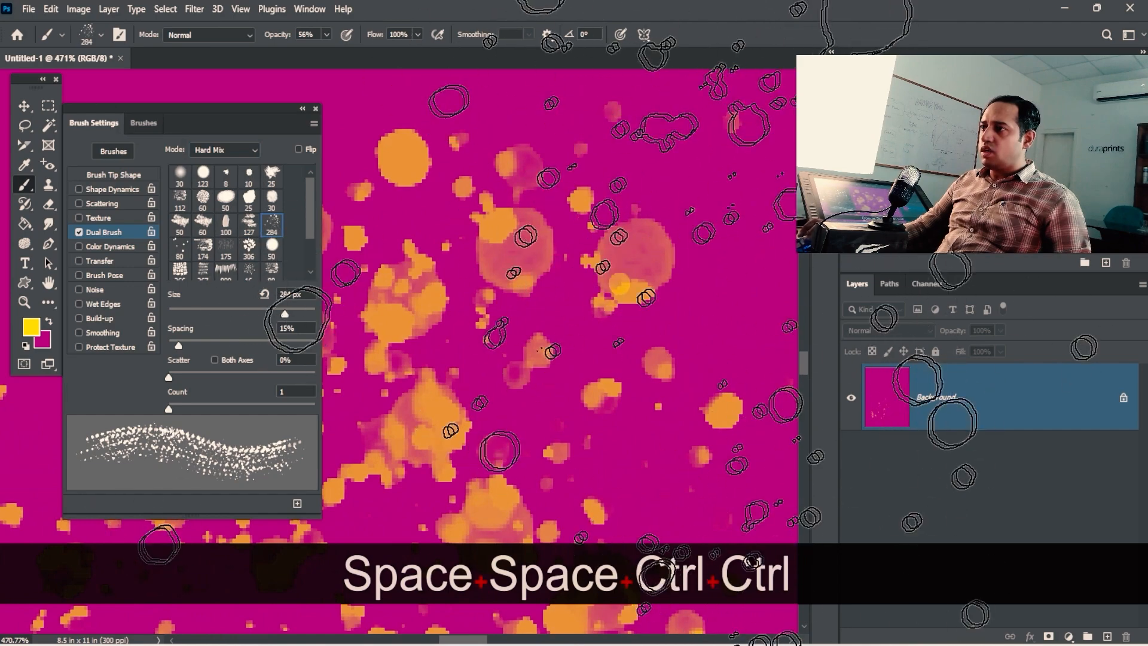
{"action": "key", "text": "ctrl+alt+space"}
{"action": "mouse_move", "coordinate": [561, 415]}
{"action": "left_mouse_down"}
{"action": "mouse_move", "coordinate": [484, 364]}
{"action": "mouse_move", "coordinate": [585, 269]}
{"action": "left_mouse_up"}
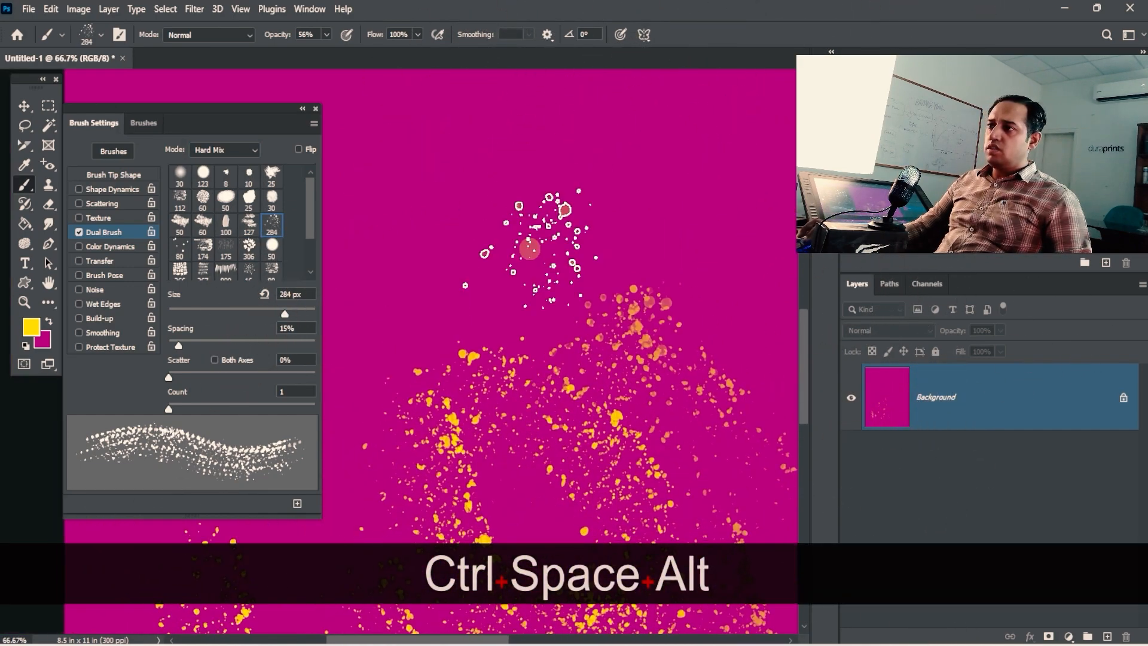
{"action": "left_click", "coordinate": [502, 262]}
{"action": "left_click", "coordinate": [428, 313]}
{"action": "left_click", "coordinate": [574, 175]}
{"action": "left_click", "coordinate": [429, 187]}
Step: Inspect the Hard Mix dabs up close and stamp several more splatter dabs
{"action": "key", "text": "space"}
{"action": "left_click_drag", "start_coordinate": [523, 314], "coordinate": [548, 305]}
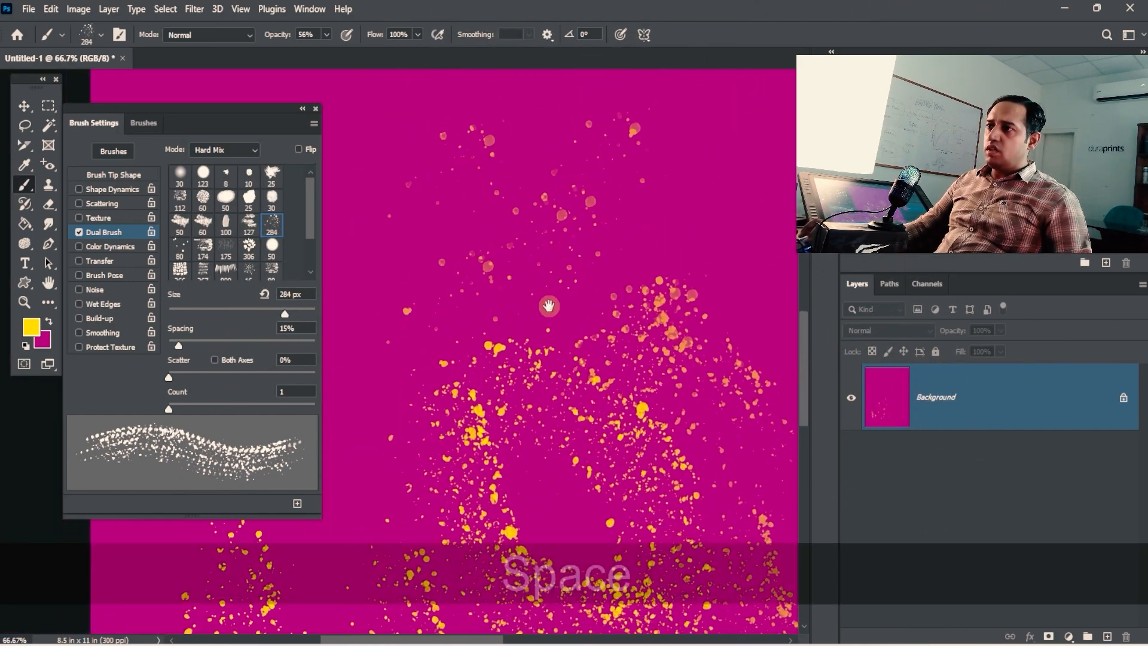
{"action": "key", "text": "ctrl+space"}
{"action": "left_click_drag", "start_coordinate": [490, 226], "coordinate": [646, 213]}
{"action": "key", "text": "ctrl+space"}
{"action": "left_click_drag", "start_coordinate": [481, 397], "coordinate": [547, 386]}
{"action": "left_click_drag", "start_coordinate": [537, 360], "coordinate": [582, 261]}
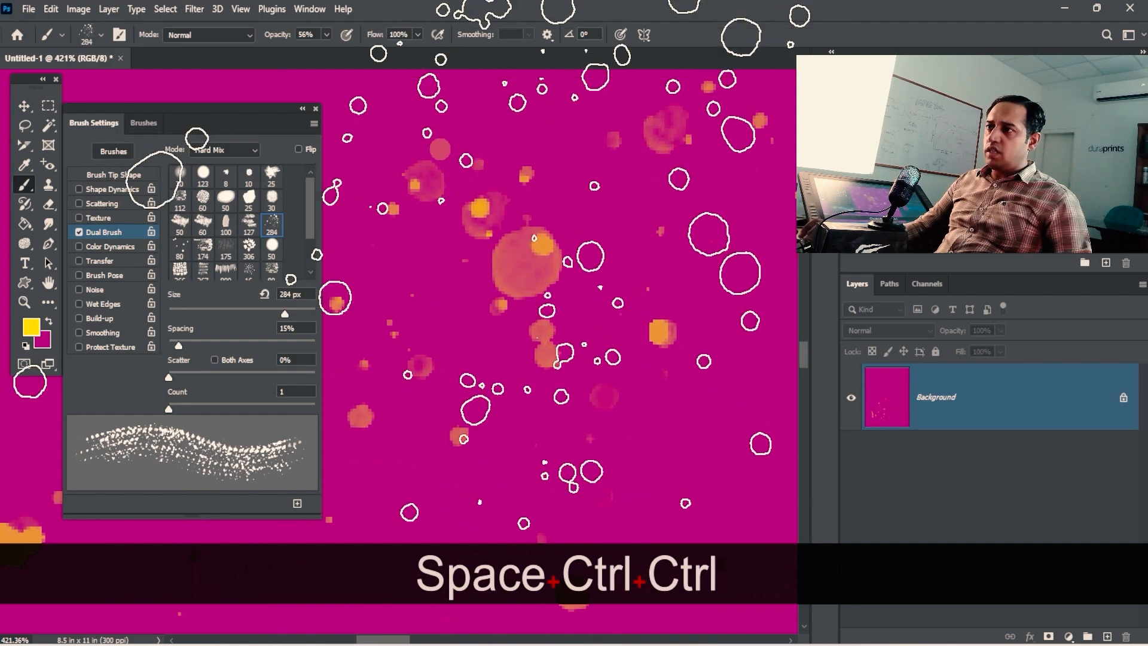
{"action": "key", "text": "ctrl+alt+space"}
{"action": "left_click_drag", "start_coordinate": [545, 364], "coordinate": [481, 352]}
{"action": "mouse_move", "coordinate": [341, 574]}
{"action": "left_mouse_down"}
{"action": "mouse_move", "coordinate": [475, 425]}
{"action": "mouse_move", "coordinate": [664, 156]}
{"action": "left_mouse_up"}
{"action": "left_click", "coordinate": [521, 245]}
{"action": "left_click", "coordinate": [517, 341]}
{"action": "left_click", "coordinate": [526, 408]}
{"action": "key", "text": "space"}
{"action": "left_click_drag", "start_coordinate": [568, 254], "coordinate": [528, 128]}
{"action": "left_click", "coordinate": [487, 323]}
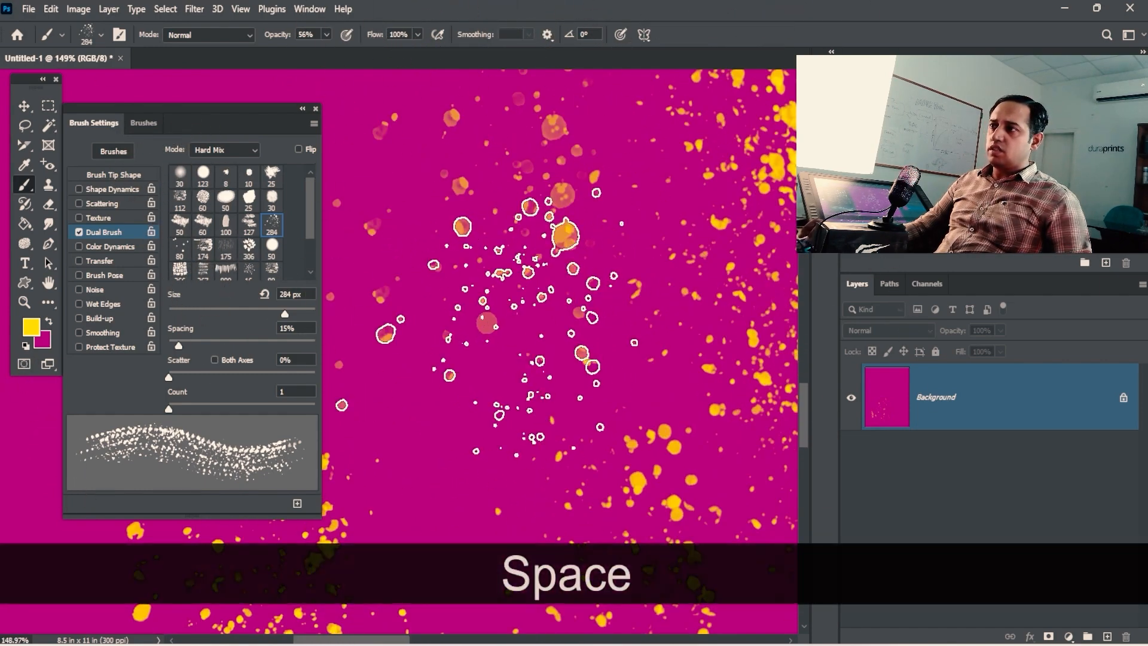
{"action": "key", "text": "space"}
{"action": "left_click_drag", "start_coordinate": [645, 279], "coordinate": [612, 236]}
{"action": "left_click", "coordinate": [530, 406]}
{"action": "key", "text": "ctrl+alt+space"}
{"action": "left_click_drag", "start_coordinate": [524, 335], "coordinate": [478, 329]}
{"action": "left_click_drag", "start_coordinate": [459, 305], "coordinate": [680, 336]}
Step: Switch the dual brush mode to Multiply and paint two downward orange splatter strokes
{"action": "left_click", "coordinate": [226, 149]}
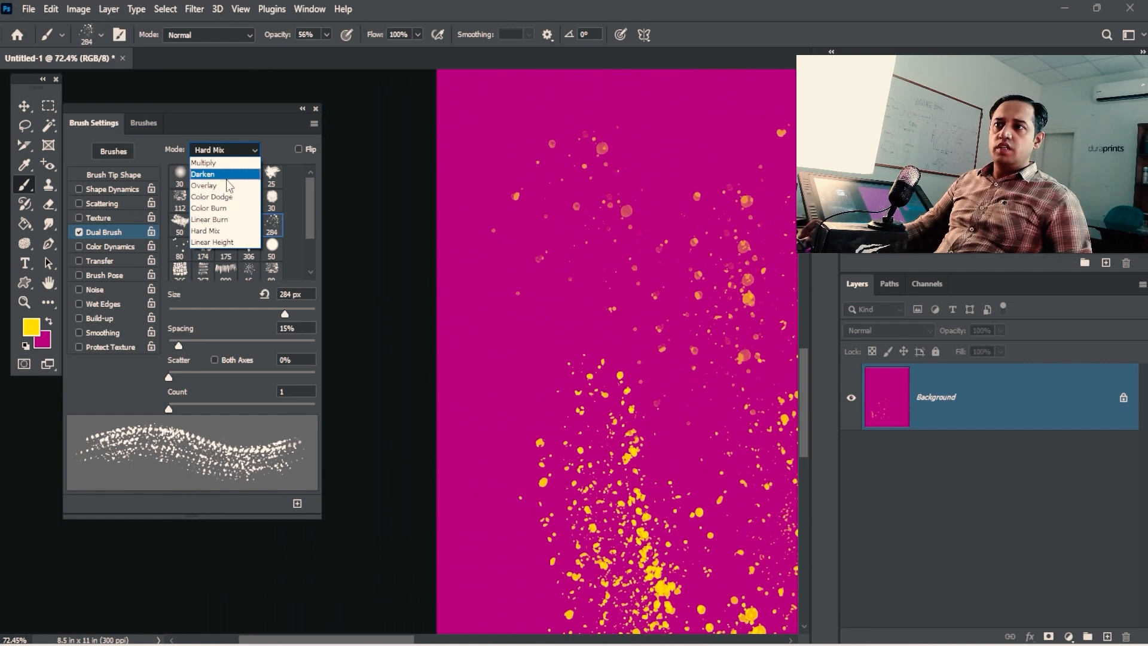
{"action": "left_click", "coordinate": [221, 163]}
{"action": "left_click_drag", "start_coordinate": [644, 234], "coordinate": [640, 388]}
{"action": "mouse_move", "coordinate": [634, 278]}
{"action": "left_mouse_down"}
{"action": "mouse_move", "coordinate": [714, 440]}
{"action": "mouse_move", "coordinate": [717, 469]}
{"action": "left_mouse_up"}
{"action": "key", "text": "space"}
{"action": "mouse_move", "coordinate": [613, 337]}
{"action": "left_mouse_down"}
{"action": "mouse_move", "coordinate": [583, 301]}
{"action": "mouse_move", "coordinate": [511, 281]}
{"action": "left_mouse_up"}
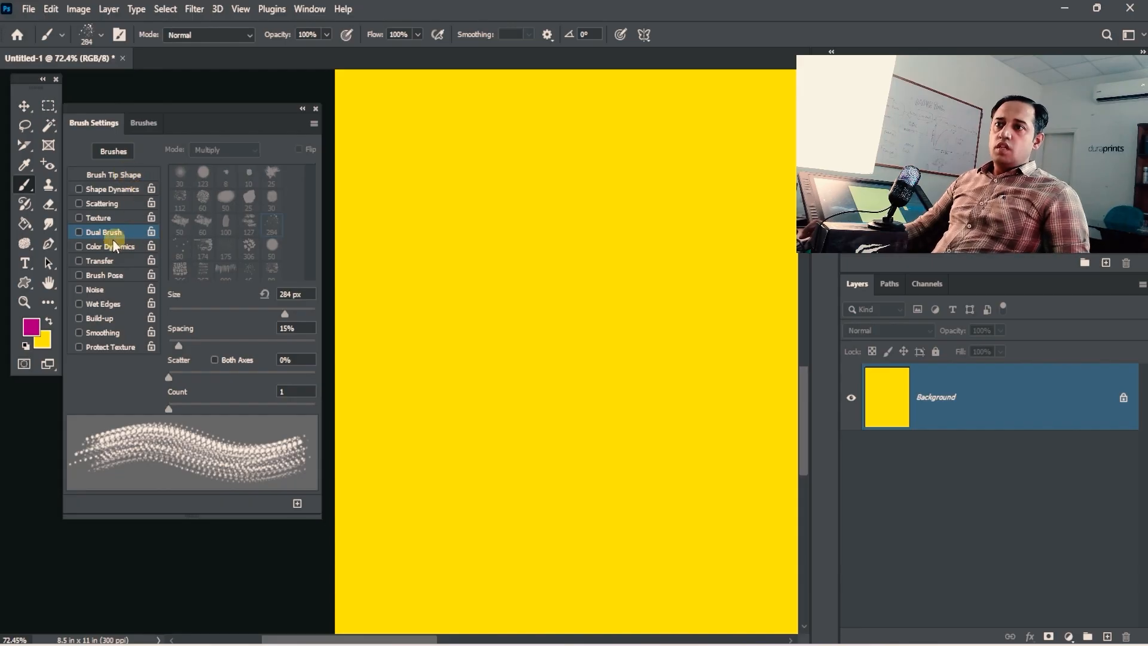
Step: Stamp two magenta dabs, shrink the brush to 175 pixels and enable Color Dynamics
{"action": "left_click", "coordinate": [486, 201]}
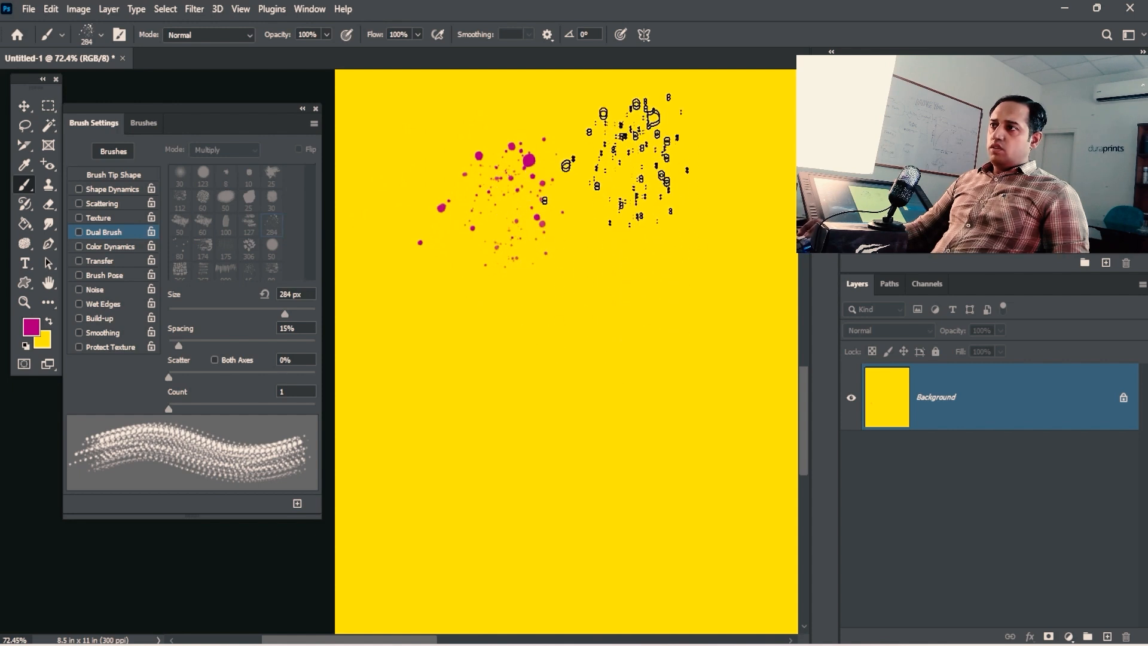
{"action": "left_click", "coordinate": [642, 131]}
{"action": "key", "text": "bracketleft"}
{"action": "key", "text": "bracketleft"}
{"action": "key", "text": "bracketleft"}
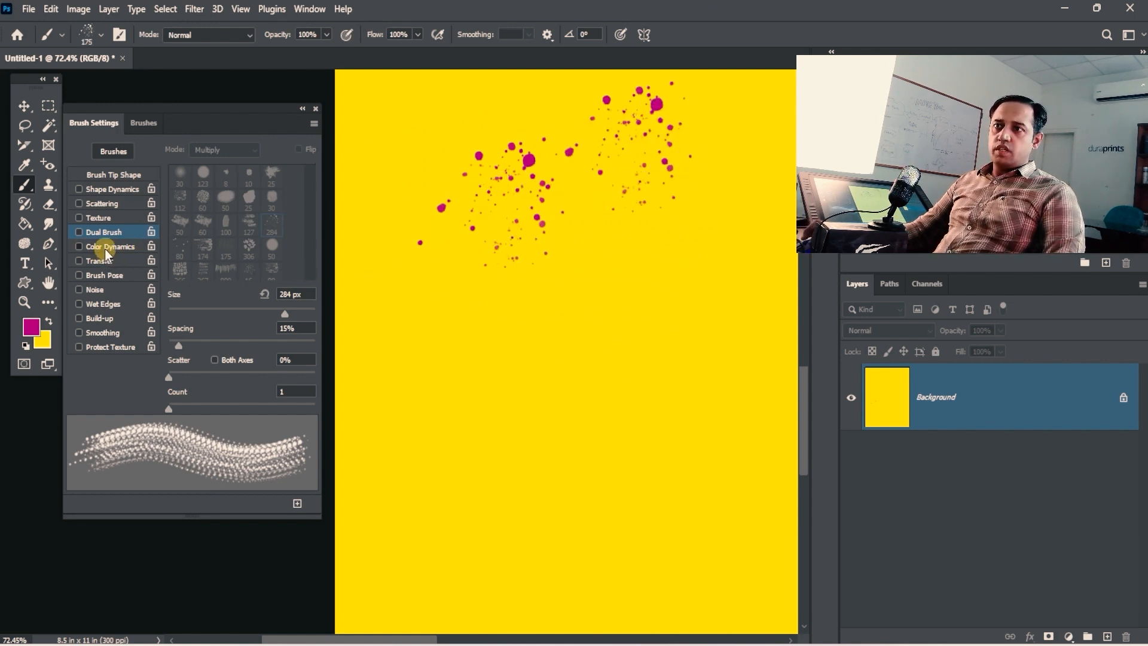
{"action": "left_click", "coordinate": [107, 248]}
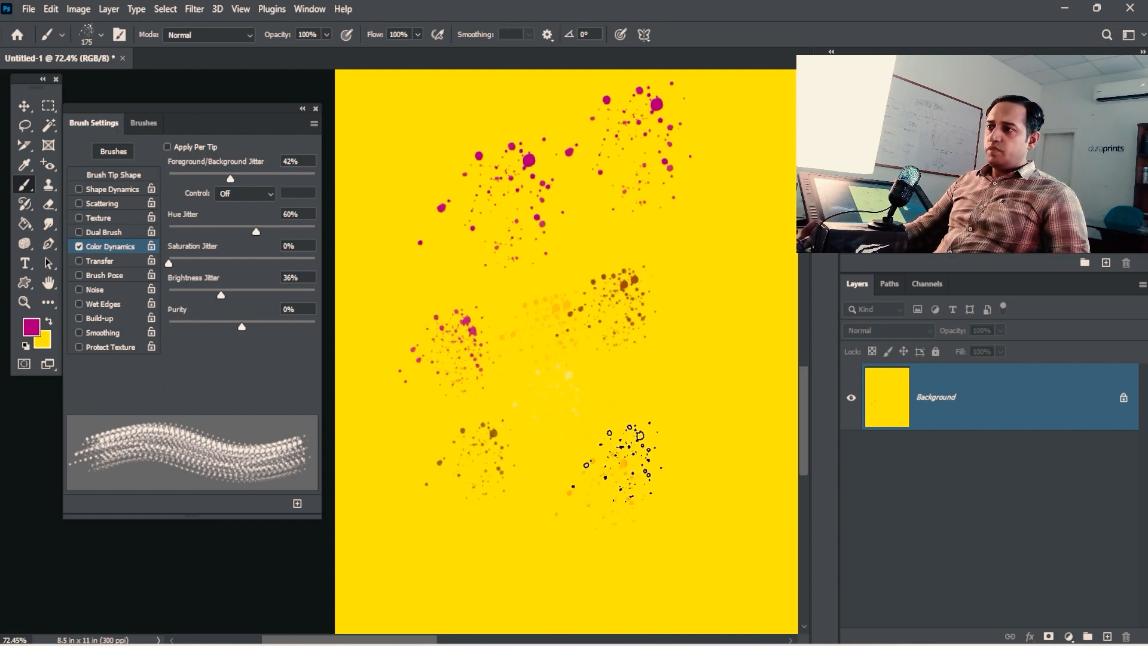
Step: Stamp multicoloured splatter dabs in magenta, brown, pink and orange
{"action": "left_click", "coordinate": [615, 438]}
{"action": "mouse_move", "coordinate": [546, 392]}
{"action": "left_mouse_down"}
{"action": "mouse_move", "coordinate": [455, 321]}
{"action": "mouse_move", "coordinate": [529, 300]}
{"action": "left_mouse_up"}
{"action": "left_click", "coordinate": [650, 242]}
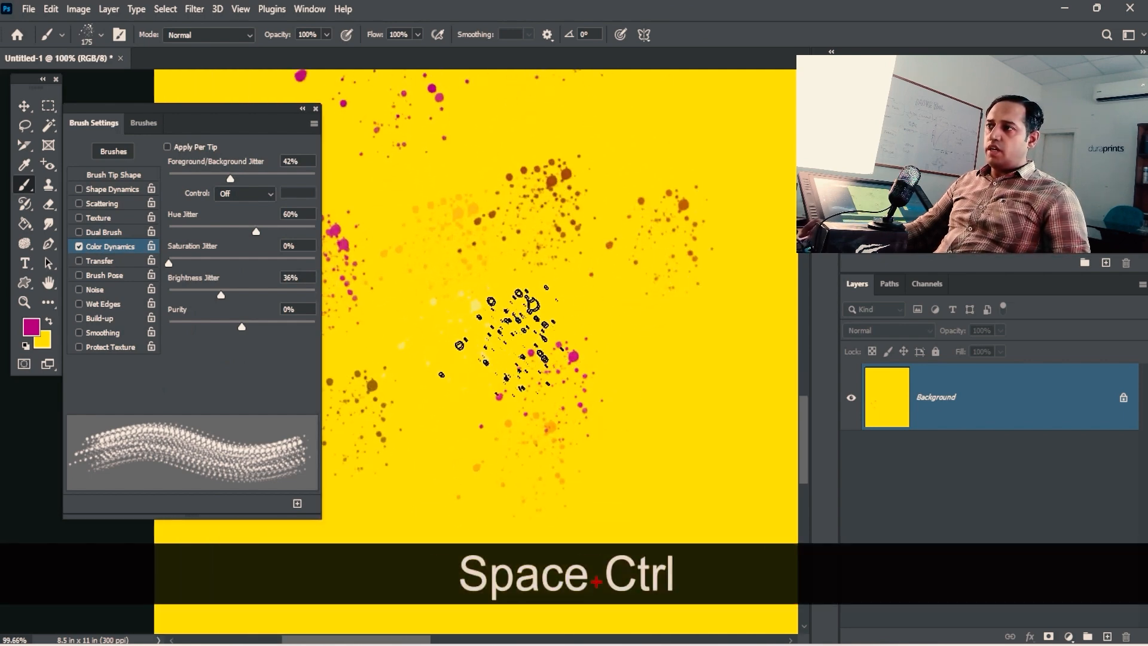
{"action": "left_click", "coordinate": [498, 335]}
{"action": "left_click", "coordinate": [432, 429]}
{"action": "mouse_move", "coordinate": [486, 375]}
{"action": "left_mouse_down"}
{"action": "mouse_move", "coordinate": [581, 364]}
{"action": "mouse_move", "coordinate": [558, 238]}
{"action": "left_mouse_up"}
Step: Paint a green splatter stroke, undo it, and bring the lower splatters back into view
{"action": "mouse_move", "coordinate": [445, 427]}
{"action": "left_mouse_down"}
{"action": "mouse_move", "coordinate": [452, 456]}
{"action": "mouse_move", "coordinate": [479, 477]}
{"action": "left_mouse_up"}
{"action": "left_click_drag", "start_coordinate": [615, 443], "coordinate": [572, 340]}
{"action": "key", "text": "ctrl+z"}
{"action": "mouse_move", "coordinate": [483, 186]}
{"action": "left_mouse_down"}
{"action": "mouse_move", "coordinate": [512, 392]}
{"action": "mouse_move", "coordinate": [519, 386]}
{"action": "left_mouse_up"}
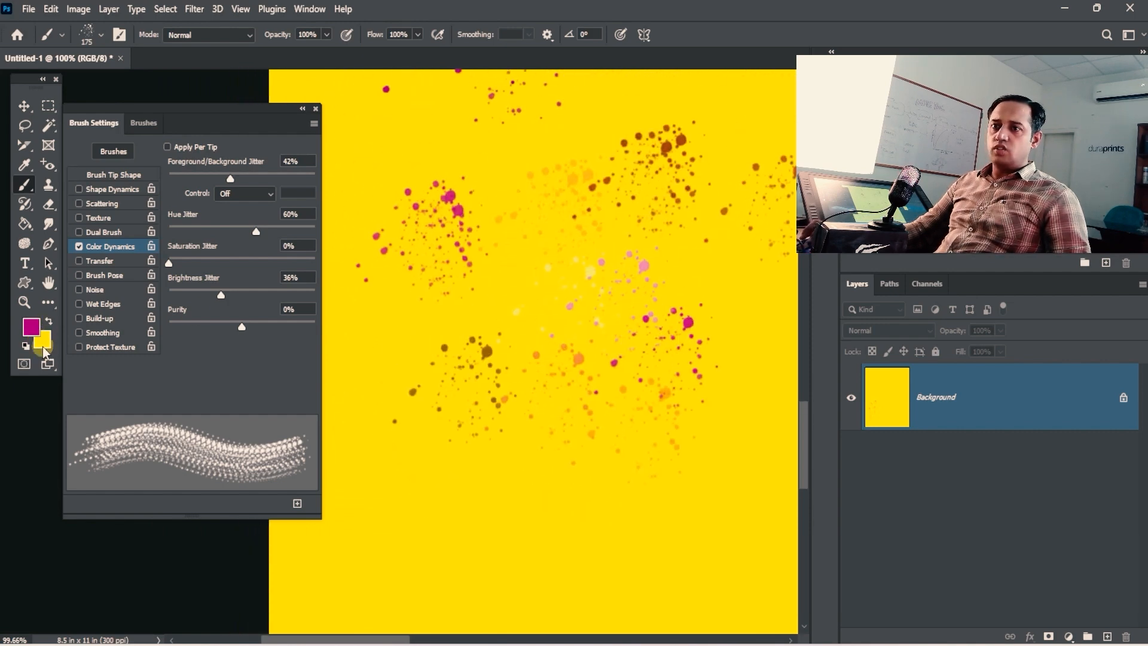
{"action": "left_click_drag", "start_coordinate": [603, 318], "coordinate": [623, 421]}
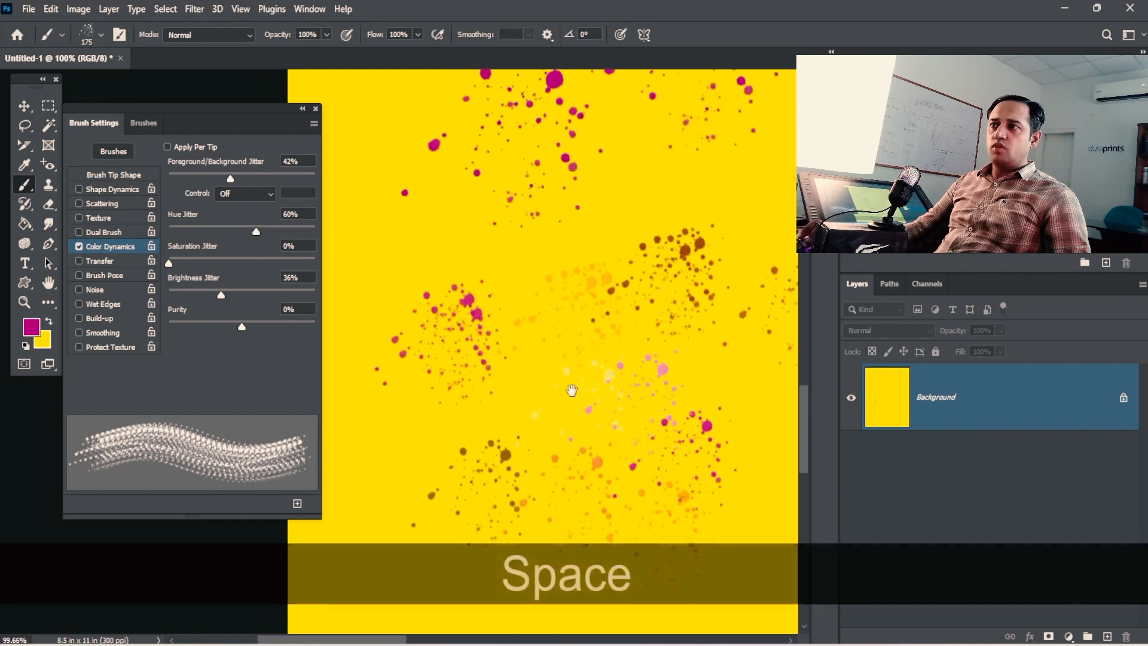
{"action": "left_click_drag", "start_coordinate": [597, 317], "coordinate": [565, 278]}
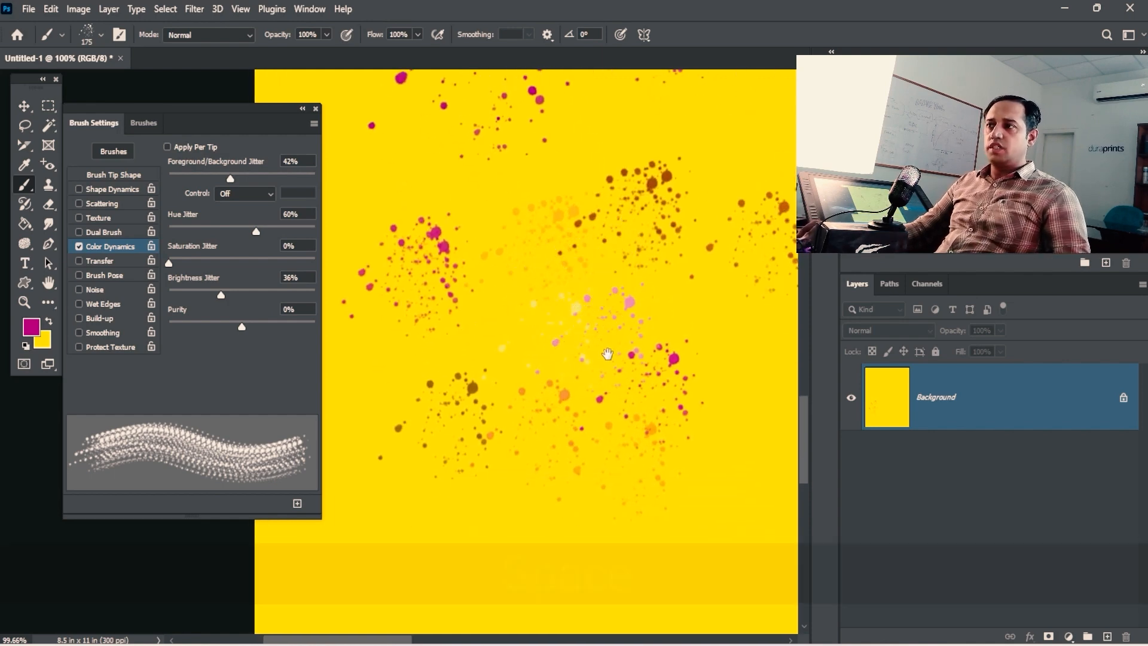
{"action": "left_click_drag", "start_coordinate": [367, 447], "coordinate": [365, 394]}
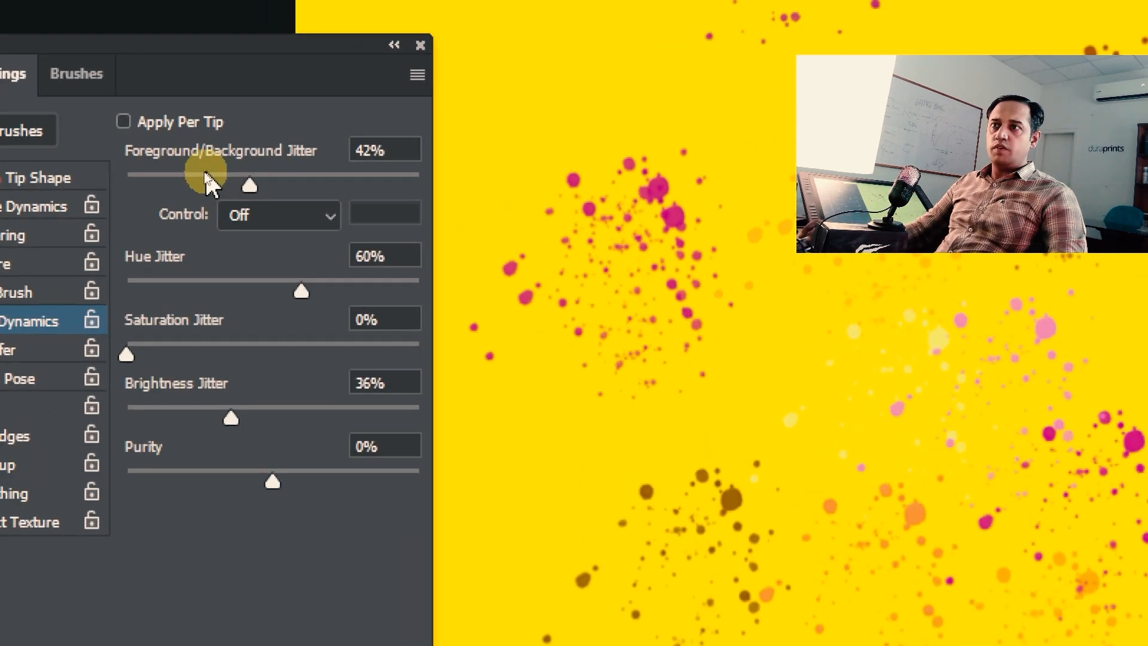
Step: Drag the Color Dynamics sliders to 55% FG/BG, 71% hue, 57% saturation, 20% brightness, -18% purity
{"action": "left_click_drag", "start_coordinate": [242, 185], "coordinate": [299, 187]}
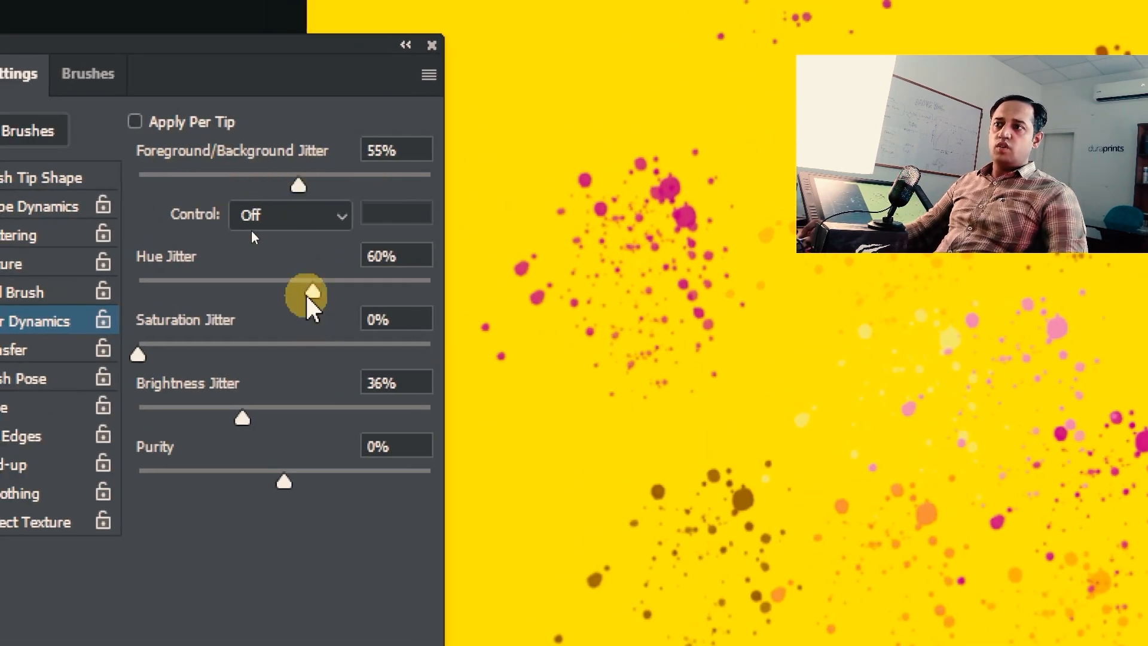
{"action": "left_click_drag", "start_coordinate": [312, 295], "coordinate": [344, 294]}
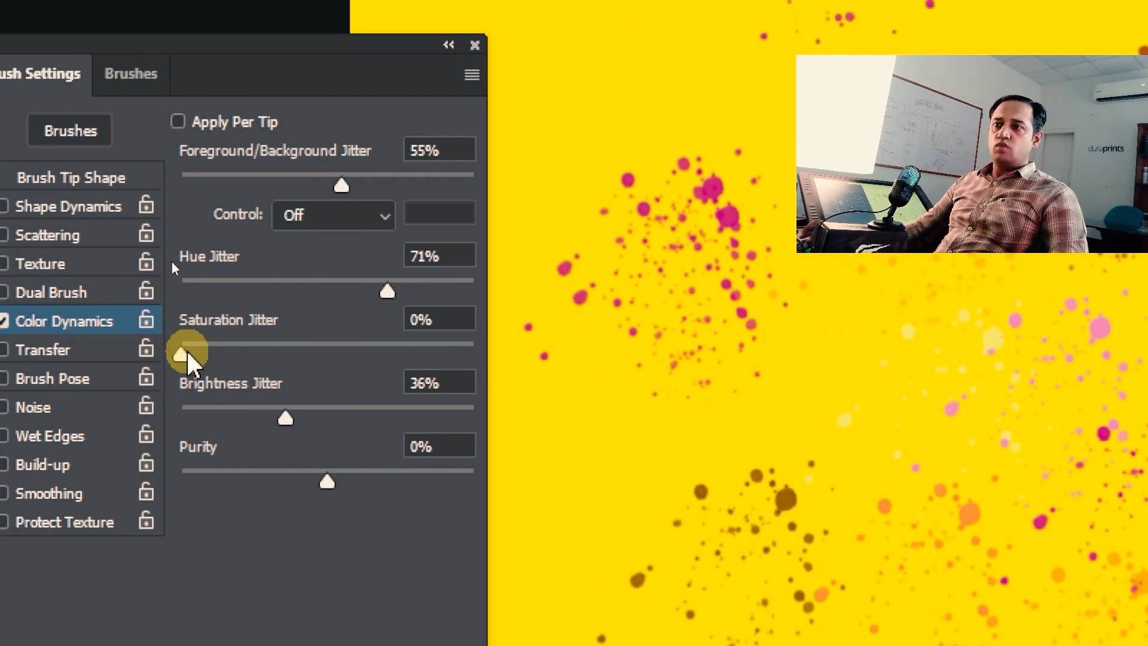
{"action": "left_click_drag", "start_coordinate": [138, 356], "coordinate": [348, 357]}
{"action": "left_click_drag", "start_coordinate": [250, 419], "coordinate": [239, 419]}
{"action": "left_click_drag", "start_coordinate": [327, 482], "coordinate": [302, 485]}
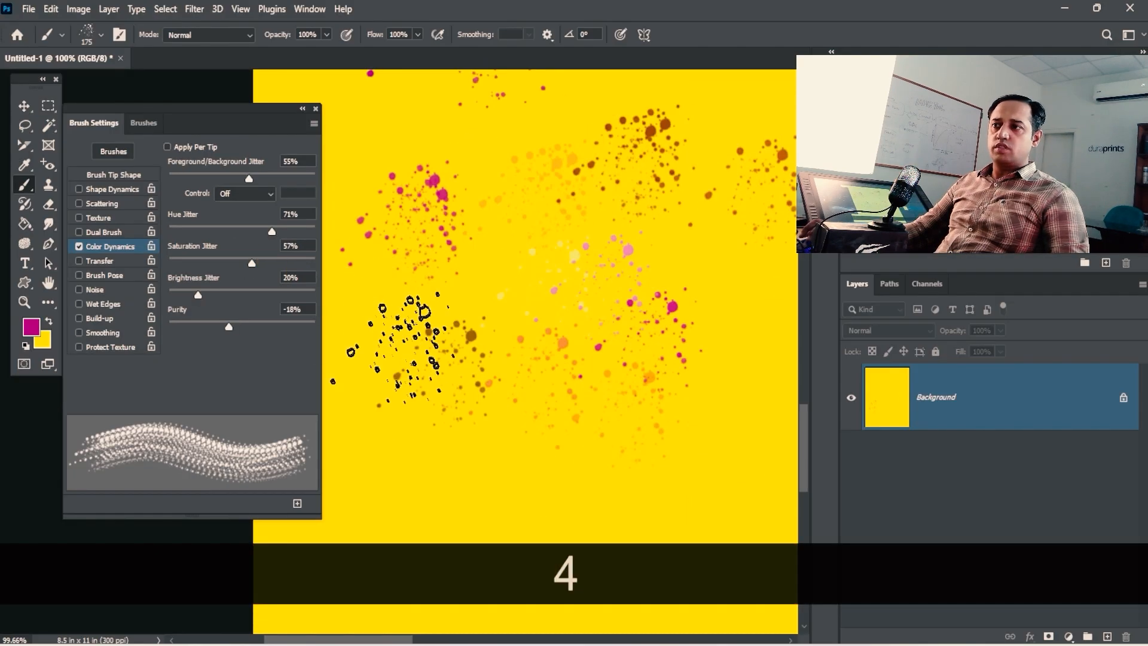
{"action": "key", "text": "space"}
{"action": "left_click_drag", "start_coordinate": [493, 353], "coordinate": [466, 261]}
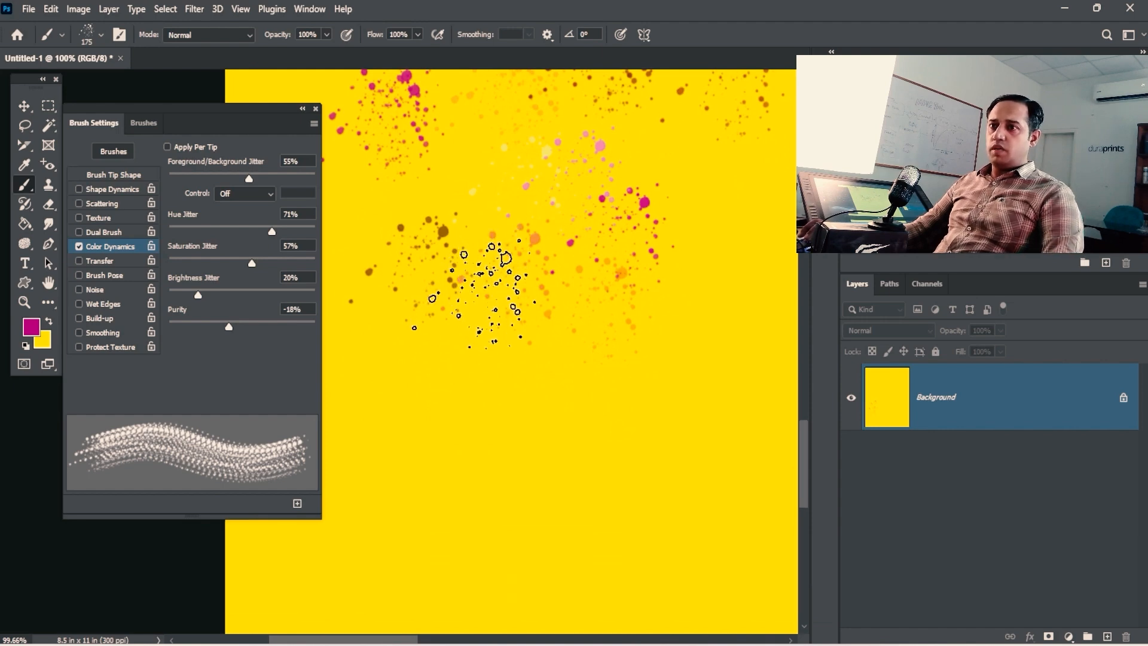
Step: Refill the canvas yellow and paint grey-green, blue, pink, orange and olive splatter strokes
{"action": "key", "text": "ctrl+BackSpace"}
{"action": "key", "text": "space"}
{"action": "left_click_drag", "start_coordinate": [492, 308], "coordinate": [523, 366]}
{"action": "left_click_drag", "start_coordinate": [438, 187], "coordinate": [496, 244]}
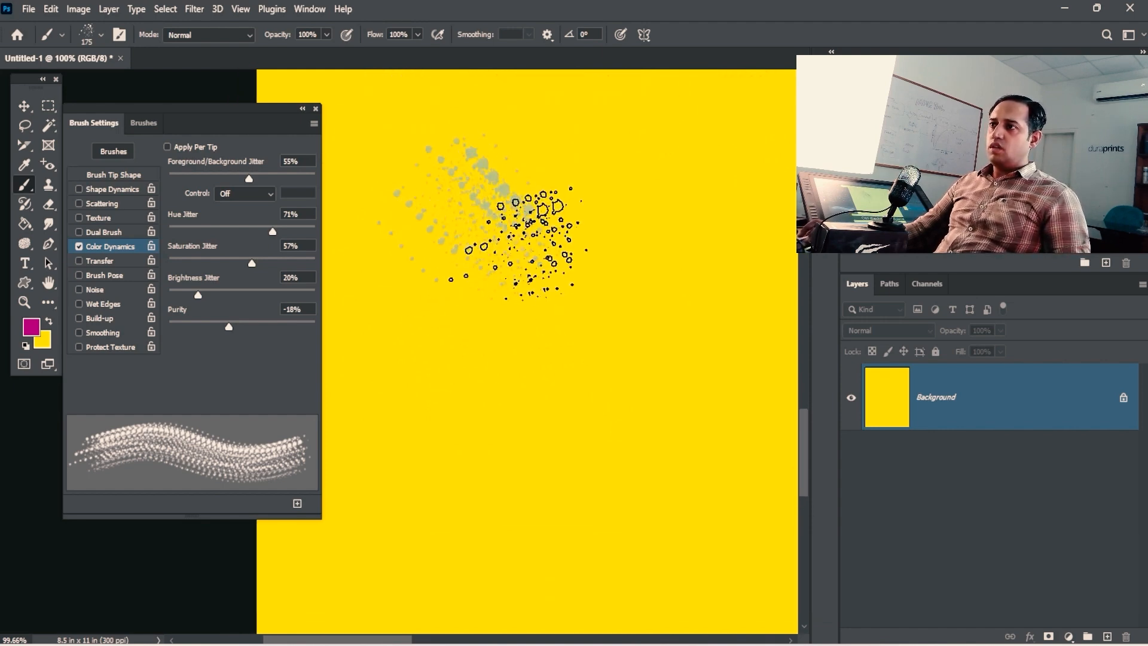
{"action": "left_click_drag", "start_coordinate": [535, 137], "coordinate": [601, 179]}
{"action": "left_click_drag", "start_coordinate": [648, 122], "coordinate": [709, 230]}
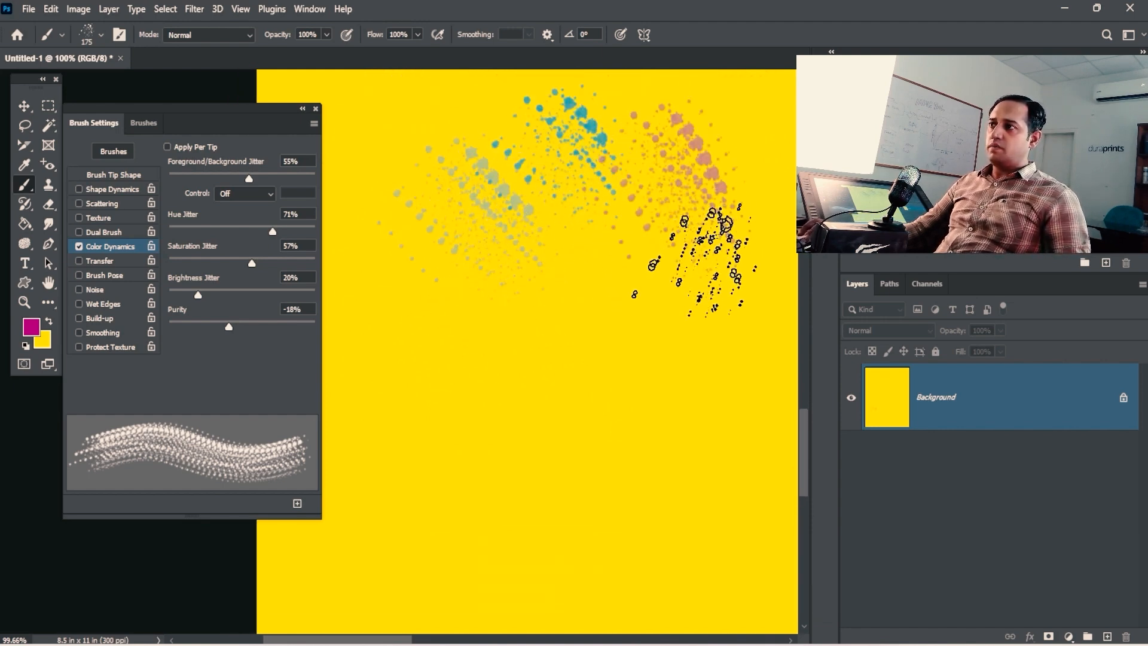
{"action": "left_click_drag", "start_coordinate": [571, 239], "coordinate": [630, 332]}
{"action": "left_click_drag", "start_coordinate": [430, 313], "coordinate": [452, 336]}
{"action": "left_click_drag", "start_coordinate": [413, 190], "coordinate": [424, 220]}
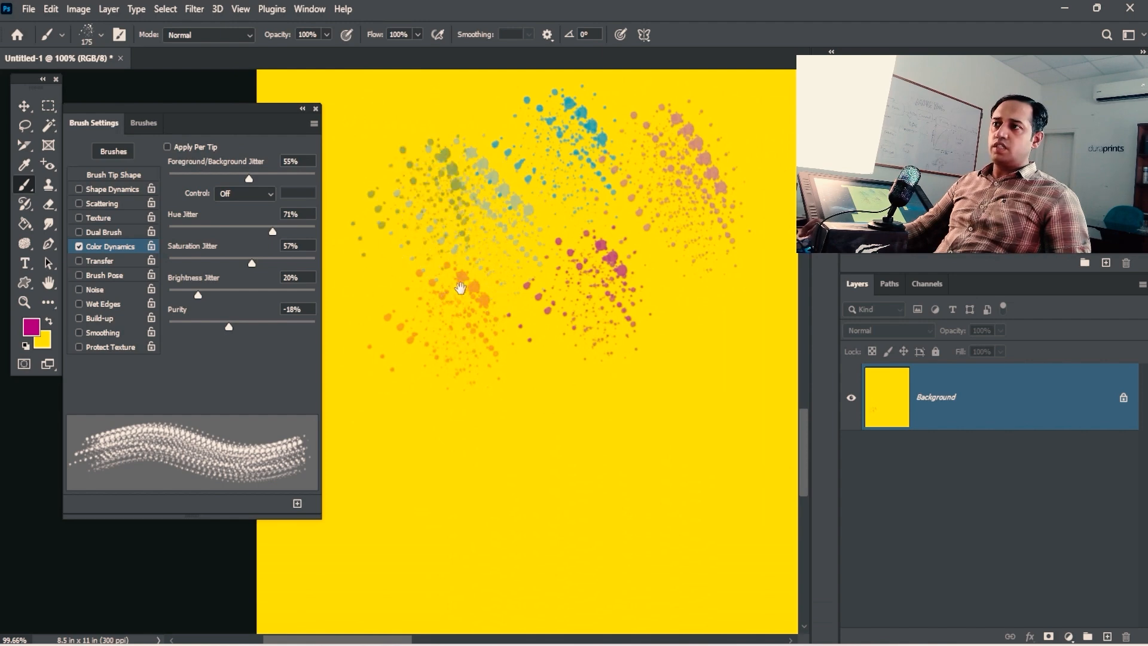
Step: Add red, blue, orange, purple, salmon, white and pink splatter strokes across the canvas
{"action": "key", "text": "space"}
{"action": "left_click_drag", "start_coordinate": [461, 287], "coordinate": [522, 356]}
{"action": "left_click_drag", "start_coordinate": [450, 164], "coordinate": [465, 211]}
{"action": "left_click_drag", "start_coordinate": [525, 125], "coordinate": [541, 141]}
{"action": "left_click_drag", "start_coordinate": [418, 307], "coordinate": [418, 324]}
{"action": "key", "text": "space"}
{"action": "left_click_drag", "start_coordinate": [542, 364], "coordinate": [518, 299]}
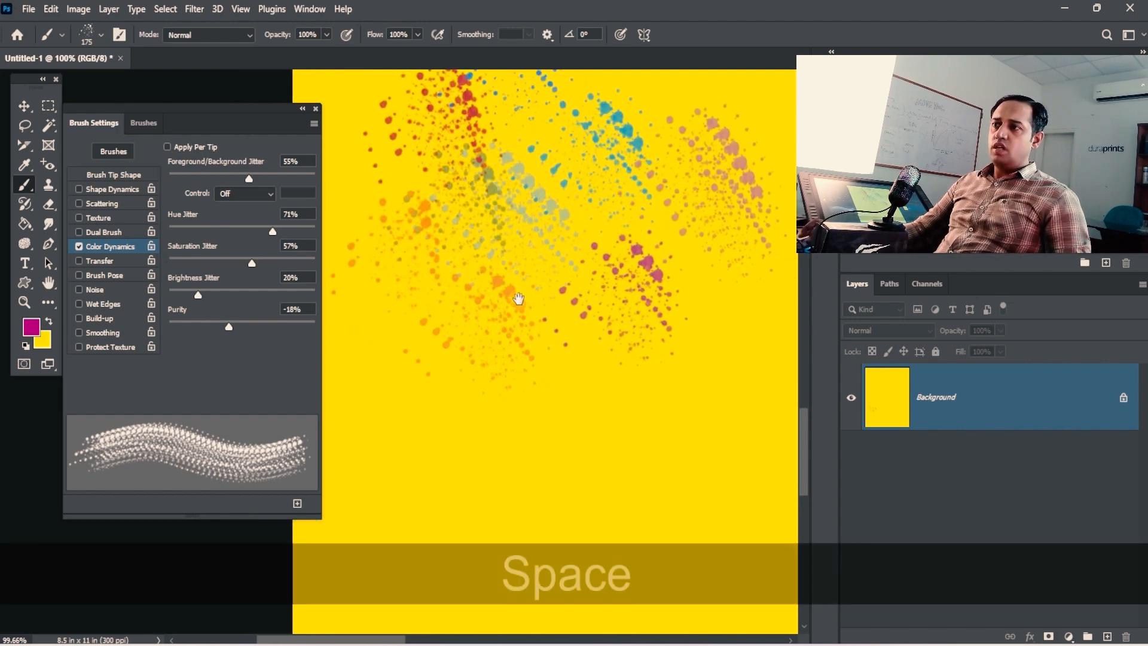
{"action": "mouse_move", "coordinate": [422, 336]}
{"action": "left_mouse_down"}
{"action": "mouse_move", "coordinate": [417, 371]}
{"action": "mouse_move", "coordinate": [446, 419]}
{"action": "left_mouse_up"}
{"action": "left_click_drag", "start_coordinate": [615, 391], "coordinate": [629, 396]}
{"action": "left_click_drag", "start_coordinate": [641, 334], "coordinate": [670, 349]}
{"action": "left_click_drag", "start_coordinate": [699, 376], "coordinate": [711, 384]}
Step: Paint teal, cream and green splatter strokes and stamp two salmon splatter dabs
{"action": "key", "text": "space"}
{"action": "left_click_drag", "start_coordinate": [631, 351], "coordinate": [597, 269]}
{"action": "left_click_drag", "start_coordinate": [502, 294], "coordinate": [508, 310]}
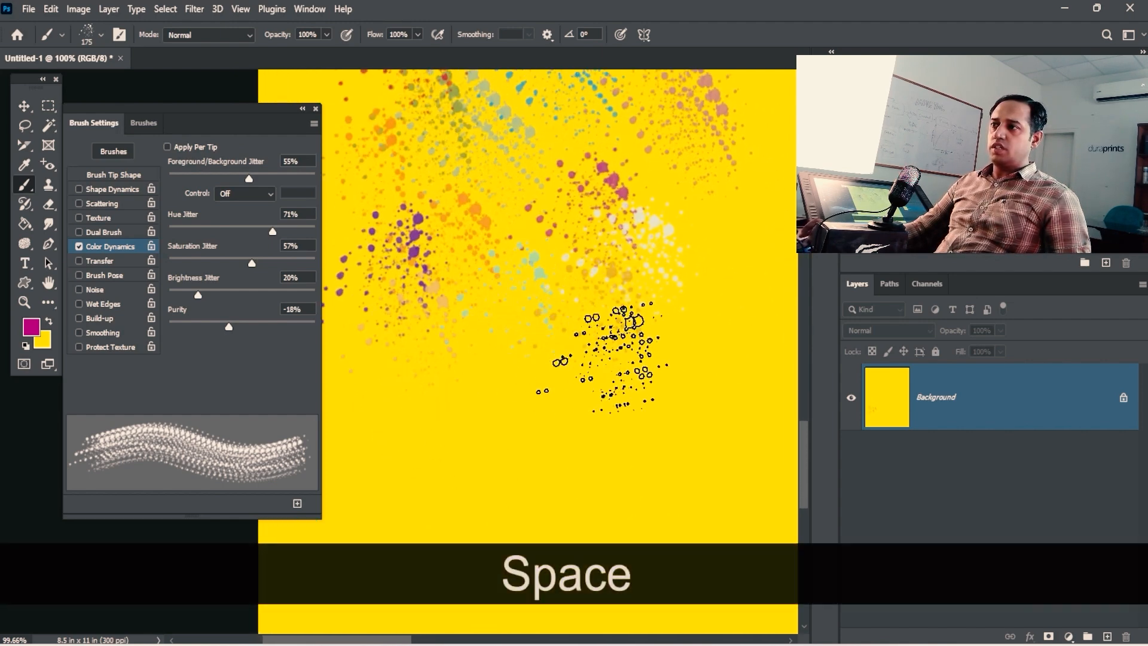
{"action": "left_click_drag", "start_coordinate": [630, 353], "coordinate": [646, 358]}
{"action": "left_click", "coordinate": [559, 389]}
{"action": "left_click", "coordinate": [458, 413]}
Step: Pan around the canvas to inspect the rainbow splatters
{"action": "key", "text": "space"}
{"action": "left_click_drag", "start_coordinate": [454, 383], "coordinate": [549, 317]}
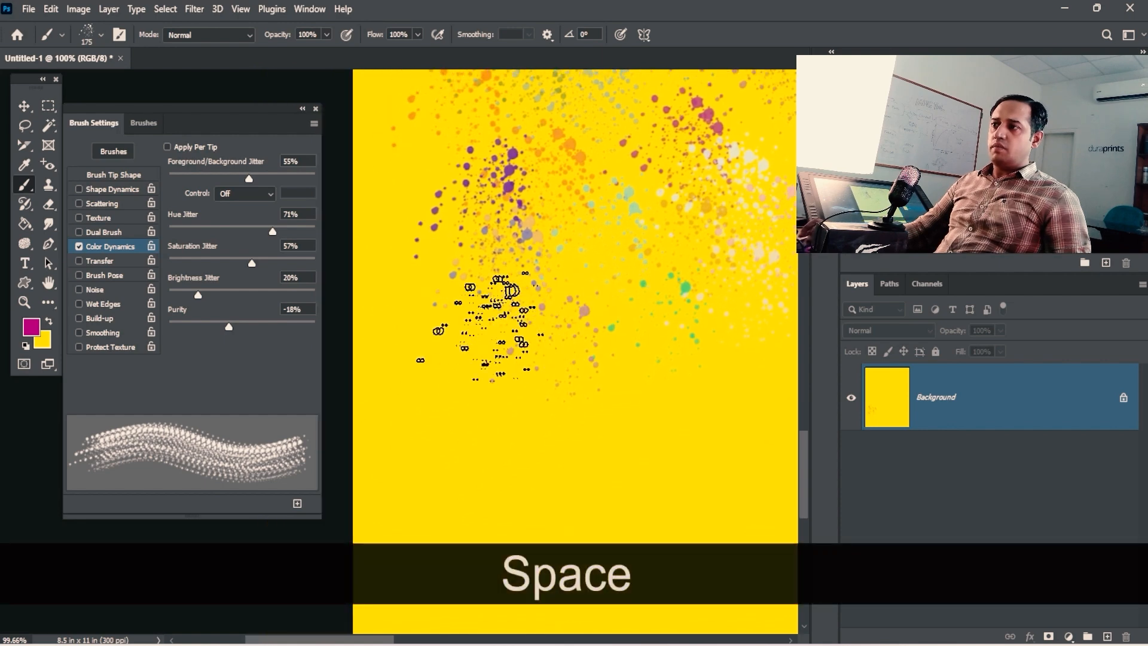
{"action": "key", "text": "space"}
{"action": "left_click_drag", "start_coordinate": [653, 333], "coordinate": [471, 371]}
{"action": "key", "text": "space"}
{"action": "left_click_drag", "start_coordinate": [584, 349], "coordinate": [658, 389]}
{"action": "key", "text": "space"}
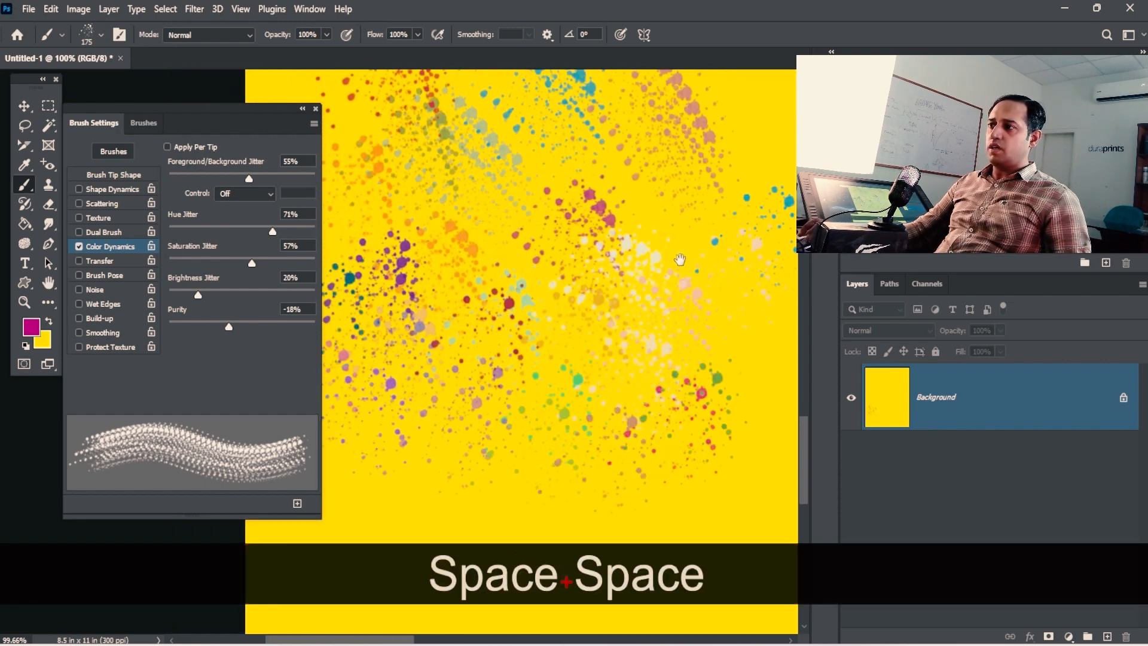
{"action": "left_click_drag", "start_coordinate": [679, 259], "coordinate": [629, 397]}
{"action": "key", "text": "space"}
{"action": "left_click_drag", "start_coordinate": [567, 267], "coordinate": [661, 312]}
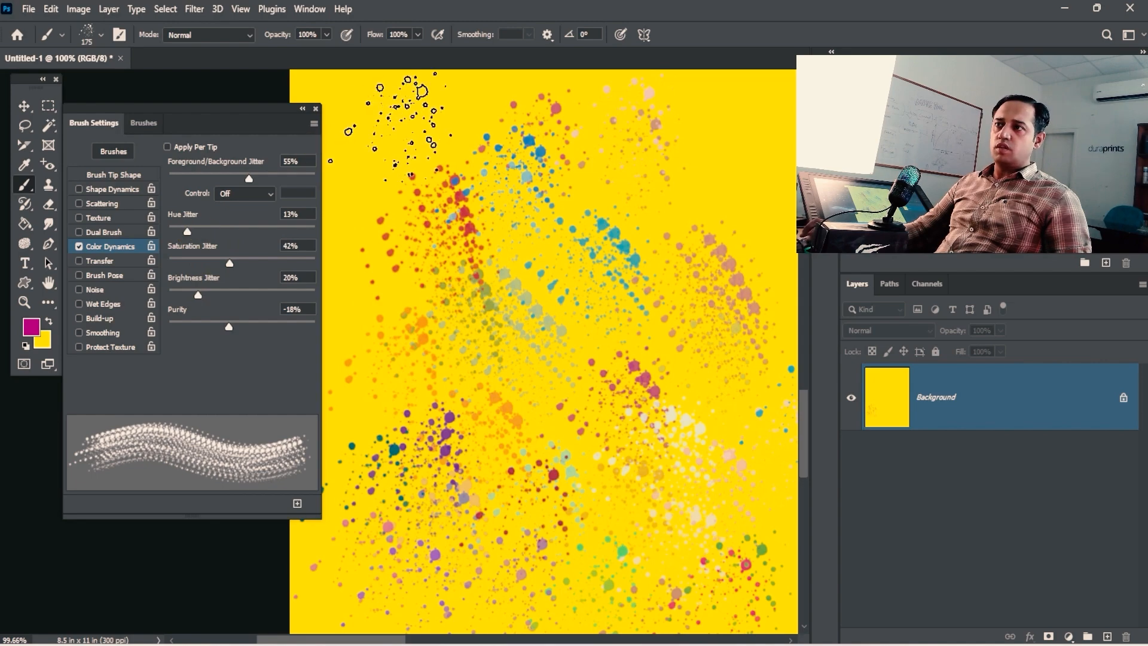
Step: Stamp three splatters with hue jitter at 13% and saturation jitter at 42%
{"action": "left_click", "coordinate": [388, 126]}
{"action": "left_click", "coordinate": [381, 247]}
{"action": "left_click", "coordinate": [518, 292]}
{"action": "key", "text": "space"}
{"action": "left_click_drag", "start_coordinate": [591, 367], "coordinate": [512, 328]}
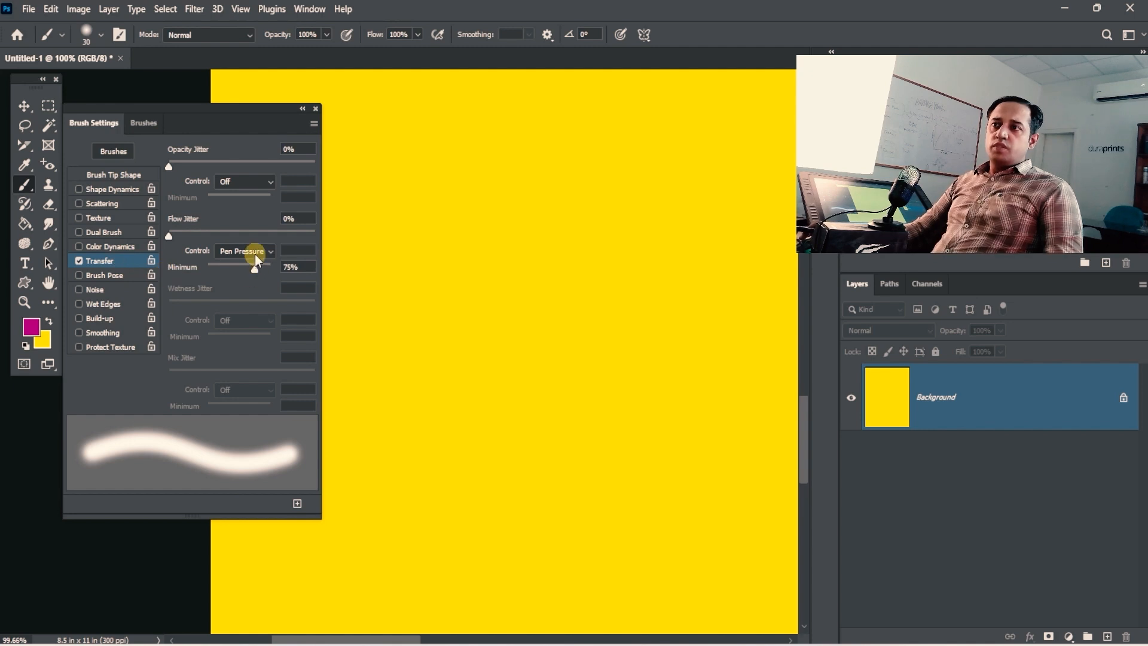
Step: Keep Pen Pressure as the control for the Transfer flow jitter
{"action": "left_click", "coordinate": [256, 254]}
{"action": "left_click", "coordinate": [257, 253]}
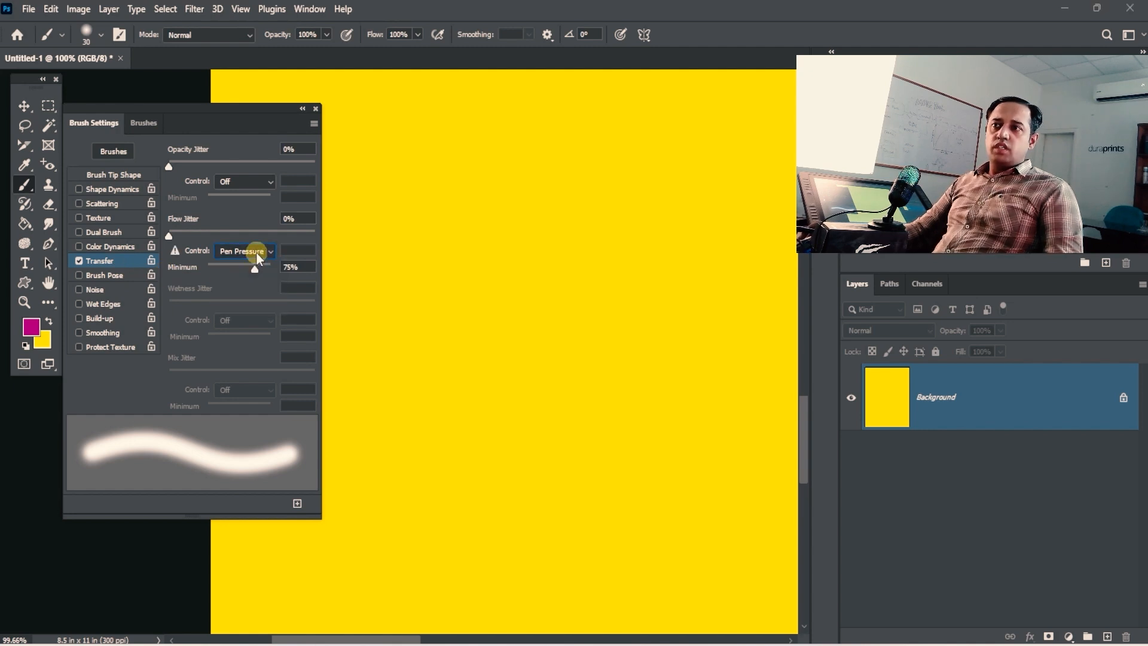
{"action": "left_click", "coordinate": [257, 254]}
{"action": "left_click", "coordinate": [257, 254]}
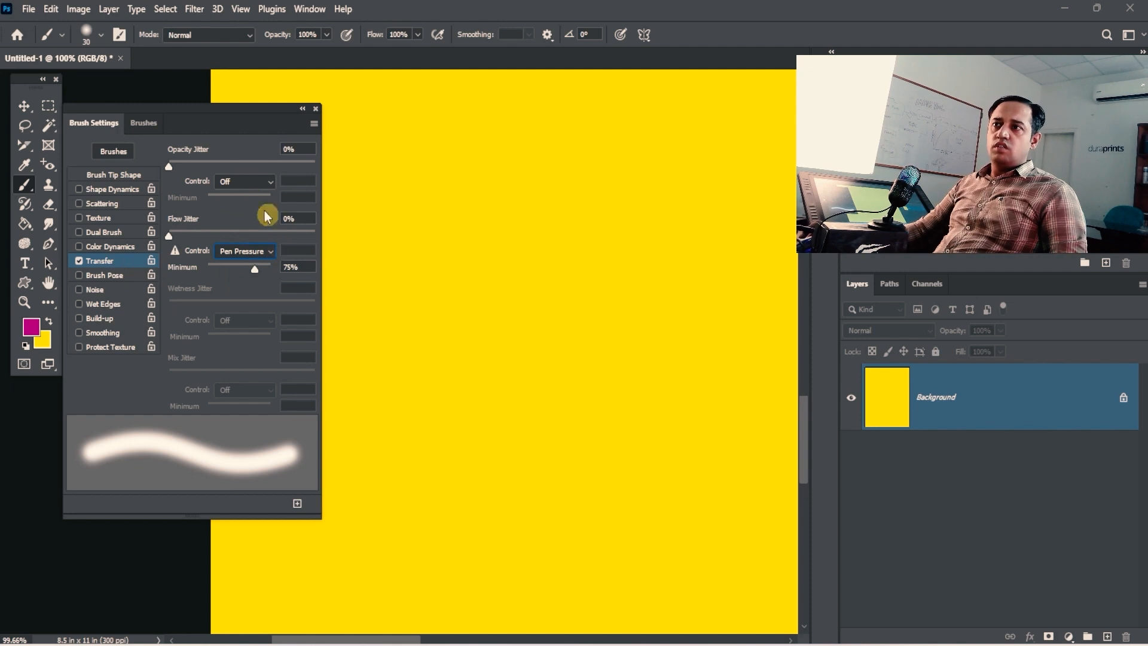
Step: Paint four magenta test strokes on the yellow canvas
{"action": "mouse_move", "coordinate": [452, 194]}
{"action": "left_mouse_down"}
{"action": "mouse_move", "coordinate": [464, 249]}
{"action": "mouse_move", "coordinate": [541, 420]}
{"action": "left_mouse_up"}
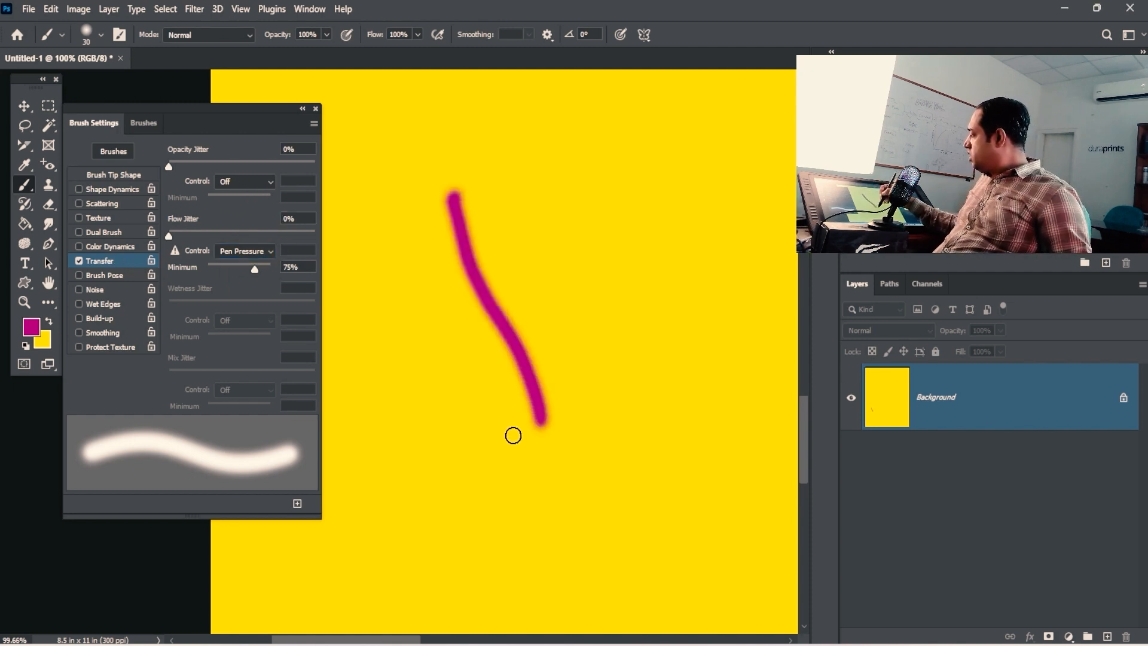
{"action": "mouse_move", "coordinate": [494, 180]}
{"action": "left_mouse_down"}
{"action": "mouse_move", "coordinate": [496, 238]}
{"action": "mouse_move", "coordinate": [566, 380]}
{"action": "left_mouse_up"}
{"action": "left_click_drag", "start_coordinate": [534, 171], "coordinate": [596, 378]}
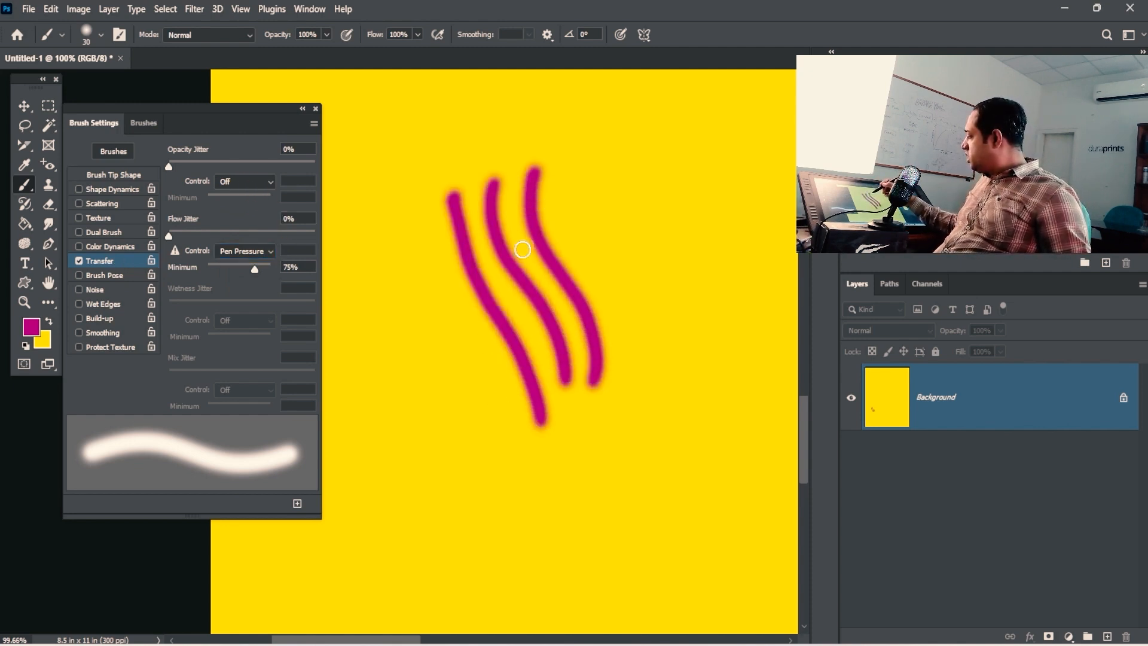
{"action": "left_click", "coordinate": [491, 302], "text": "ctrl"}
{"action": "left_click_drag", "start_coordinate": [448, 230], "coordinate": [447, 472]}
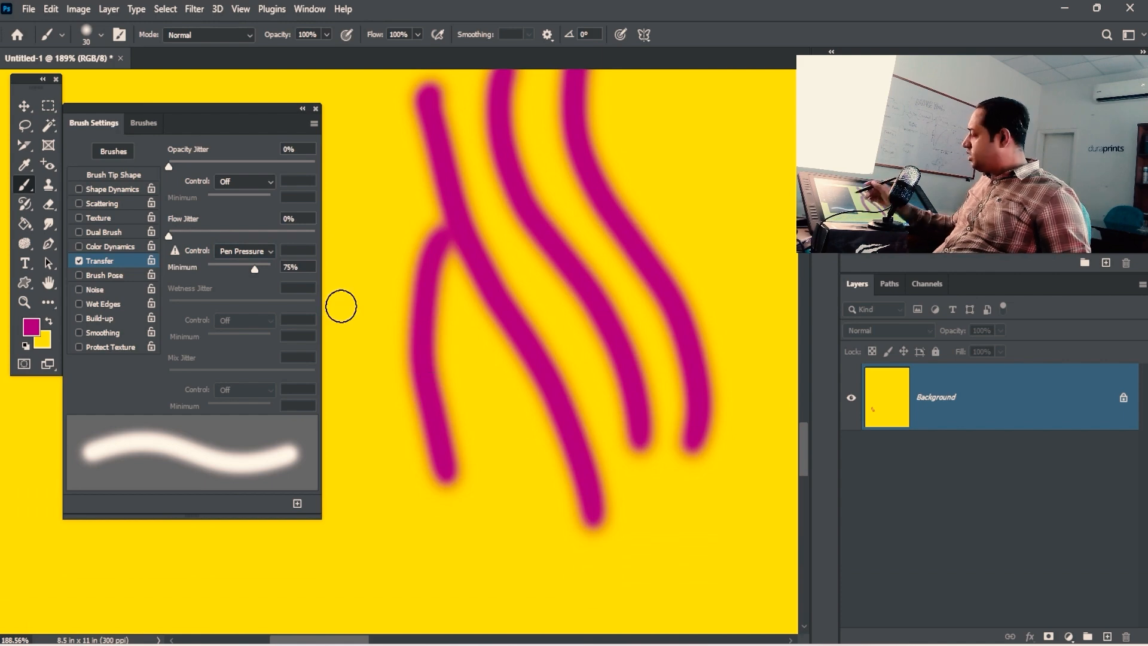
Step: Raise flow jitter to about 60%, add opacity jitter, and paint mottled magenta strokes
{"action": "left_click_drag", "start_coordinate": [209, 239], "coordinate": [253, 236]}
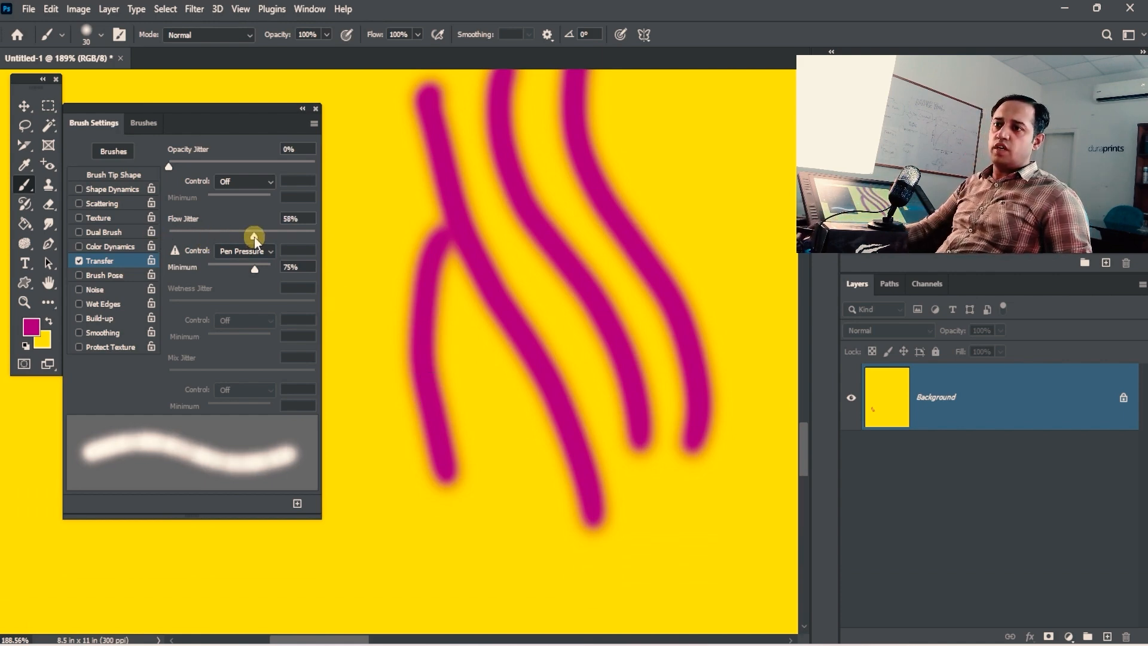
{"action": "left_click_drag", "start_coordinate": [221, 161], "coordinate": [259, 170]}
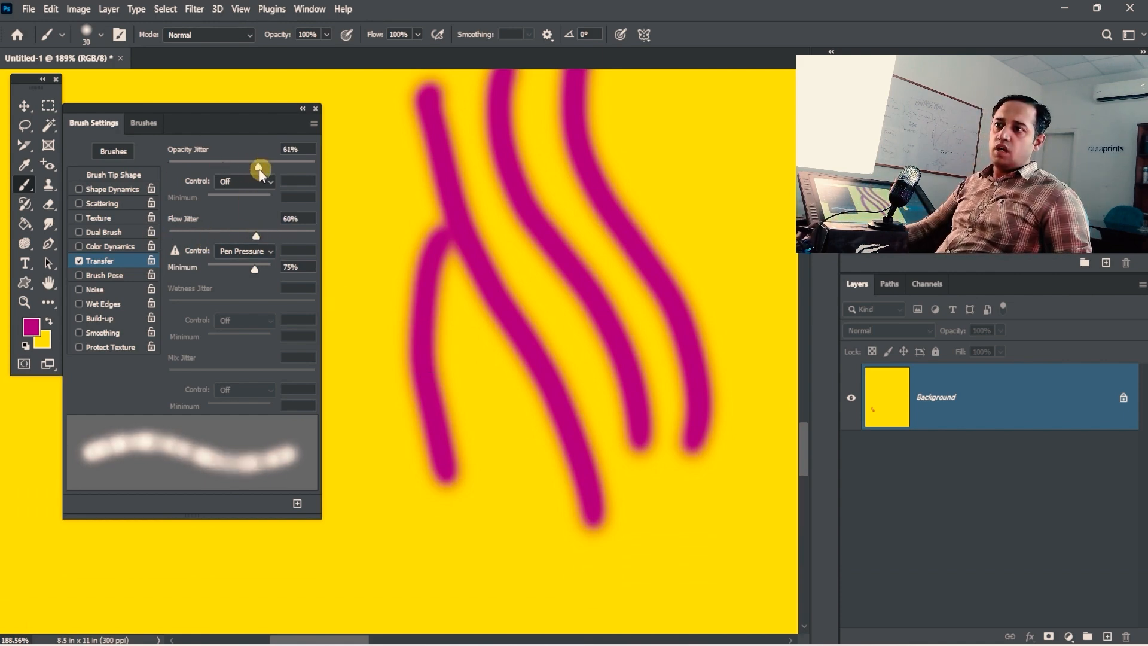
{"action": "left_click_drag", "start_coordinate": [510, 510], "coordinate": [579, 337]}
{"action": "left_click", "coordinate": [532, 439], "text": "ctrl+alt"}
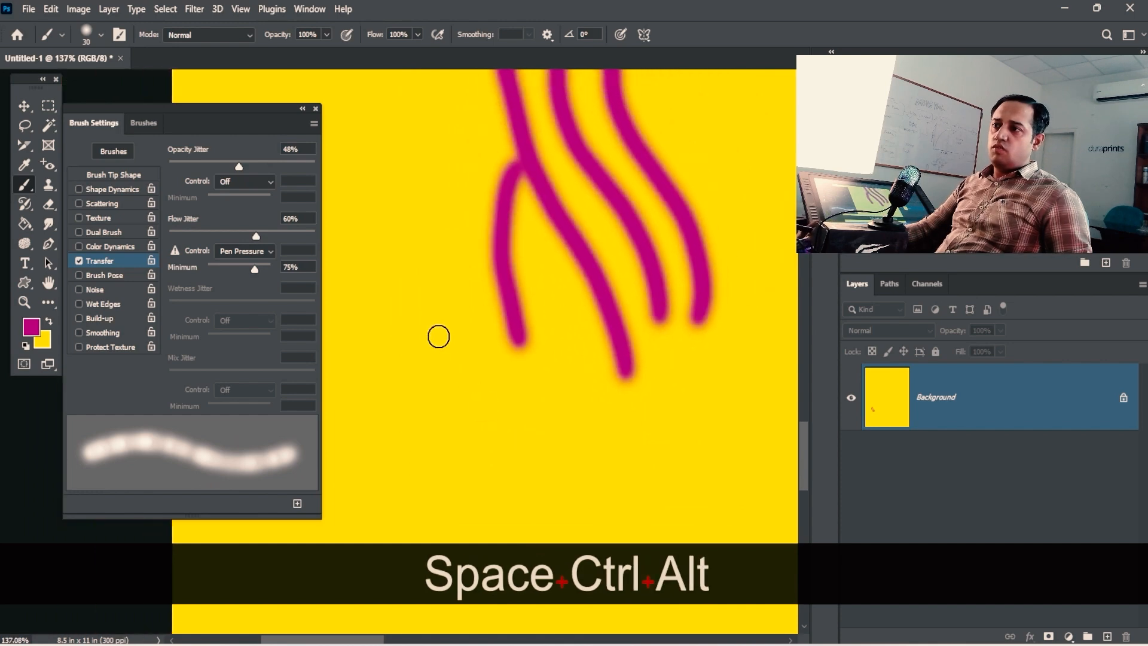
{"action": "left_click_drag", "start_coordinate": [438, 335], "coordinate": [434, 510]}
{"action": "left_click_drag", "start_coordinate": [541, 473], "coordinate": [509, 355]}
{"action": "mouse_move", "coordinate": [448, 307]}
{"action": "left_mouse_down"}
{"action": "mouse_move", "coordinate": [480, 352]}
{"action": "mouse_move", "coordinate": [572, 309]}
{"action": "left_mouse_up"}
{"action": "left_click_drag", "start_coordinate": [590, 223], "coordinate": [608, 299]}
{"action": "left_click_drag", "start_coordinate": [649, 251], "coordinate": [615, 541]}
Step: Paint curved, S-shaped and vertical dotted magenta strokes across the canvas
{"action": "left_click_drag", "start_coordinate": [545, 316], "coordinate": [615, 238]}
{"action": "mouse_move", "coordinate": [476, 233]}
{"action": "left_mouse_down"}
{"action": "mouse_move", "coordinate": [428, 317]}
{"action": "mouse_move", "coordinate": [460, 515]}
{"action": "left_mouse_up"}
{"action": "left_click_drag", "start_coordinate": [592, 447], "coordinate": [517, 361]}
{"action": "left_click_drag", "start_coordinate": [452, 387], "coordinate": [610, 502]}
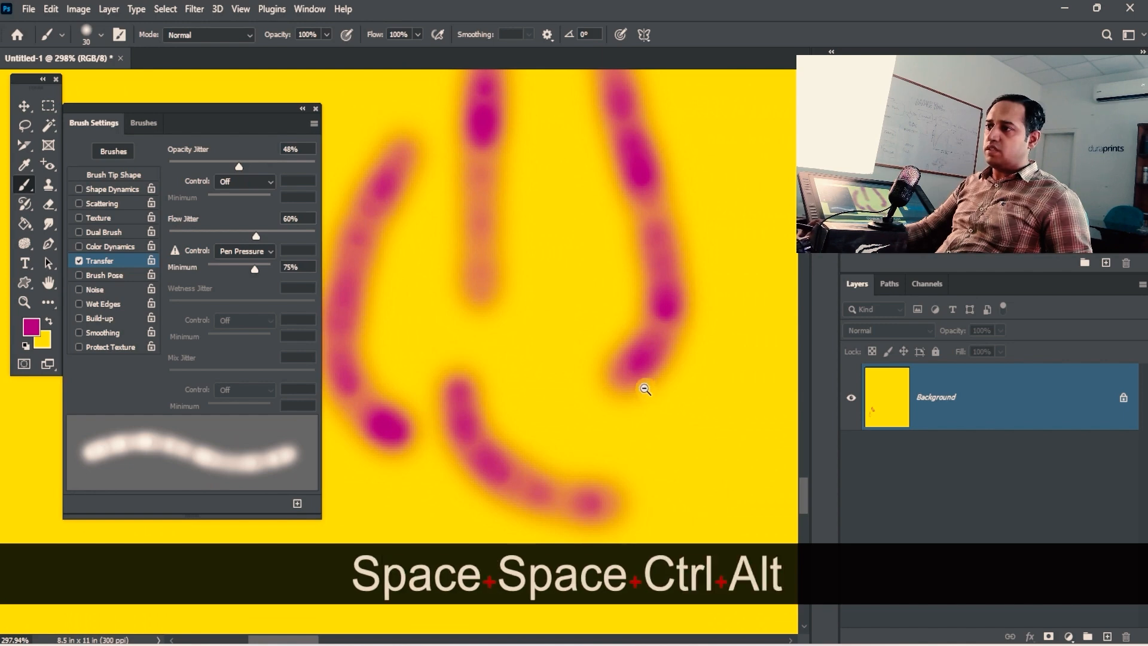
{"action": "left_click_drag", "start_coordinate": [643, 390], "coordinate": [592, 377]}
{"action": "left_click_drag", "start_coordinate": [601, 354], "coordinate": [439, 361]}
{"action": "mouse_move", "coordinate": [536, 261]}
{"action": "left_mouse_down"}
{"action": "mouse_move", "coordinate": [574, 395]}
{"action": "mouse_move", "coordinate": [524, 472]}
{"action": "left_mouse_up"}
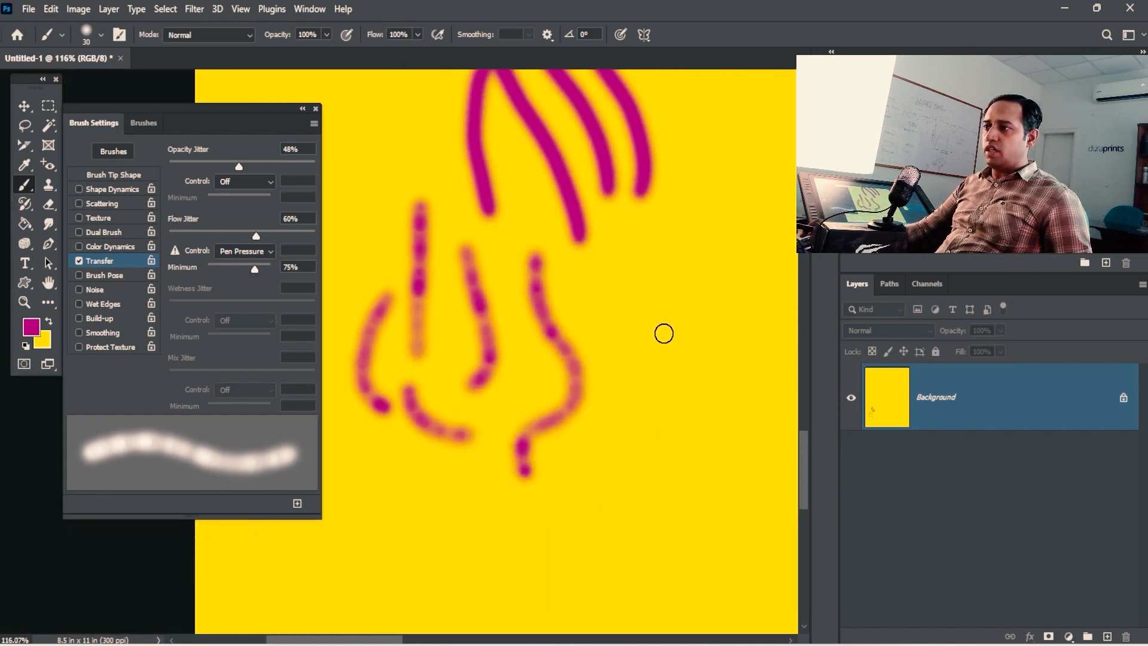
{"action": "mouse_move", "coordinate": [621, 256]}
{"action": "left_mouse_down"}
{"action": "mouse_move", "coordinate": [646, 382]}
{"action": "mouse_move", "coordinate": [610, 458]}
{"action": "left_mouse_up"}
{"action": "left_click_drag", "start_coordinate": [680, 213], "coordinate": [693, 429]}
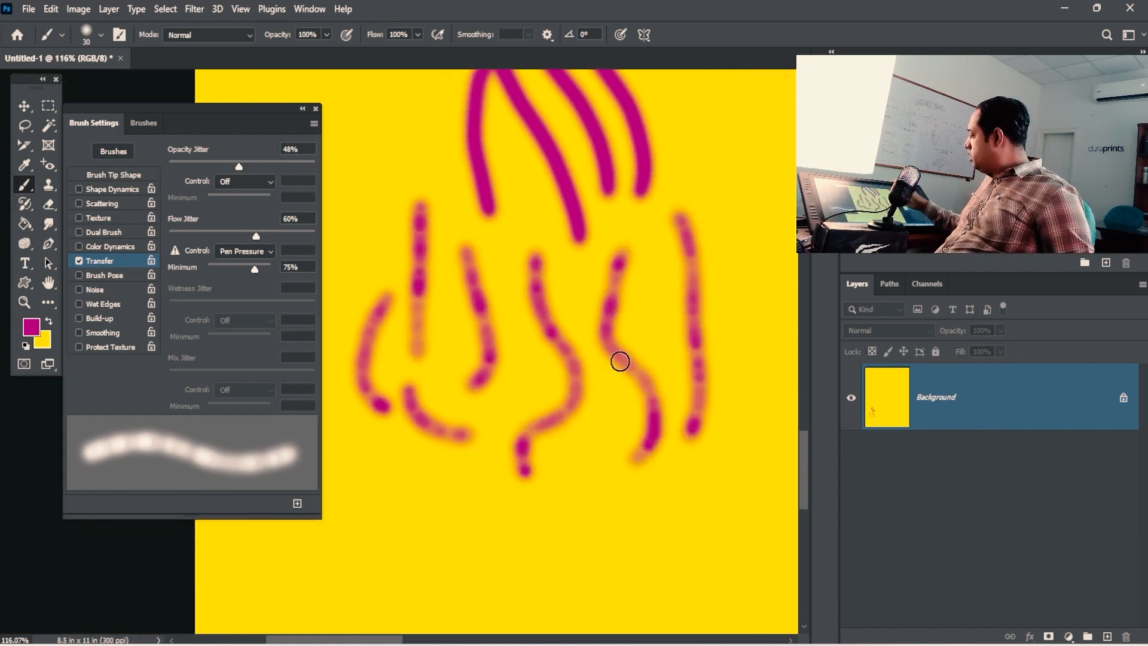
{"action": "left_click_drag", "start_coordinate": [726, 188], "coordinate": [730, 445]}
{"action": "left_click_drag", "start_coordinate": [599, 455], "coordinate": [660, 549]}
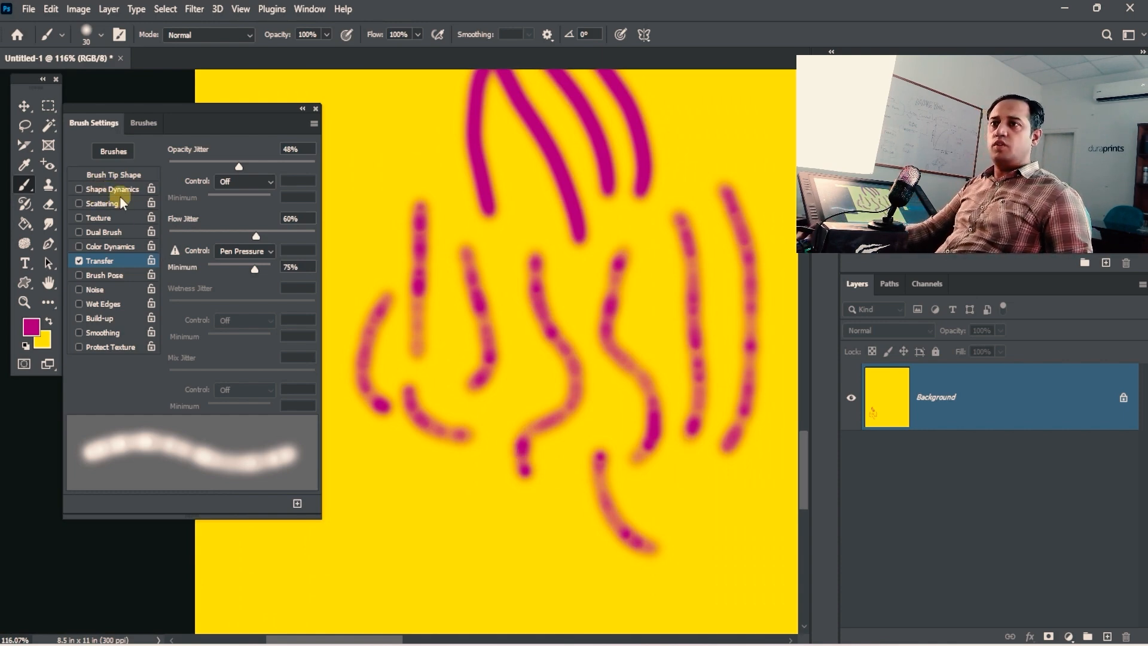
Step: With Shape Dynamics temporarily enabled, paint loopy dotted magenta strokes along the canvas bottom
{"action": "left_click", "coordinate": [80, 190]}
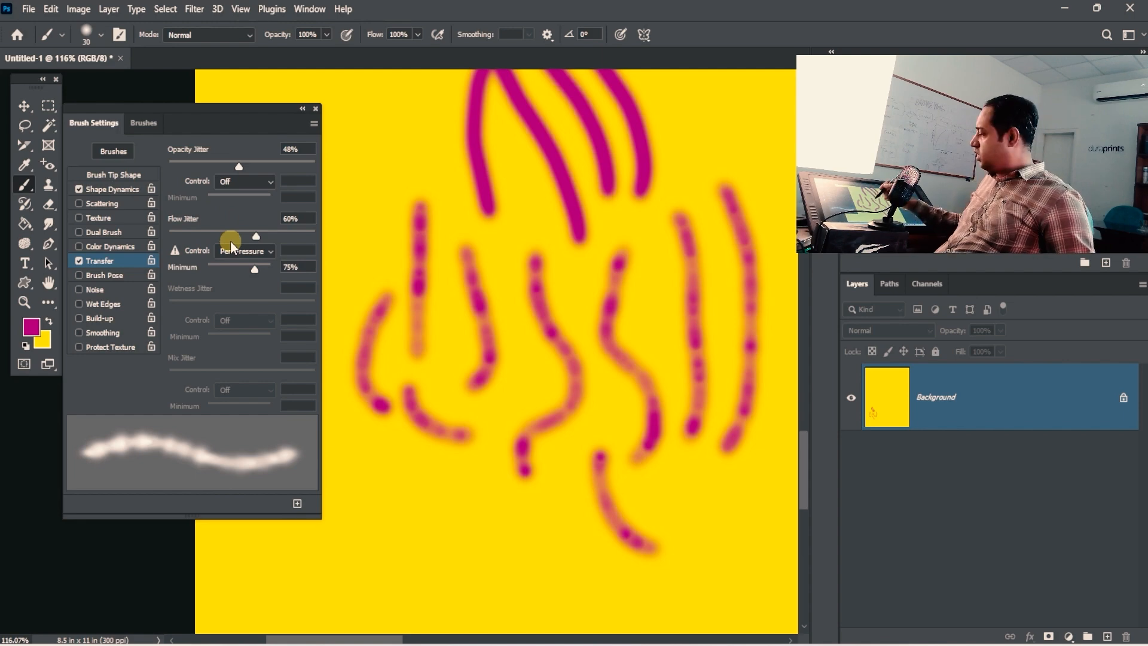
{"action": "left_click_drag", "start_coordinate": [401, 475], "coordinate": [537, 582]}
{"action": "left_click_drag", "start_coordinate": [445, 463], "coordinate": [565, 565]}
{"action": "mouse_move", "coordinate": [409, 555]}
{"action": "left_mouse_down"}
{"action": "mouse_move", "coordinate": [377, 495]}
{"action": "mouse_move", "coordinate": [477, 538]}
{"action": "left_mouse_up"}
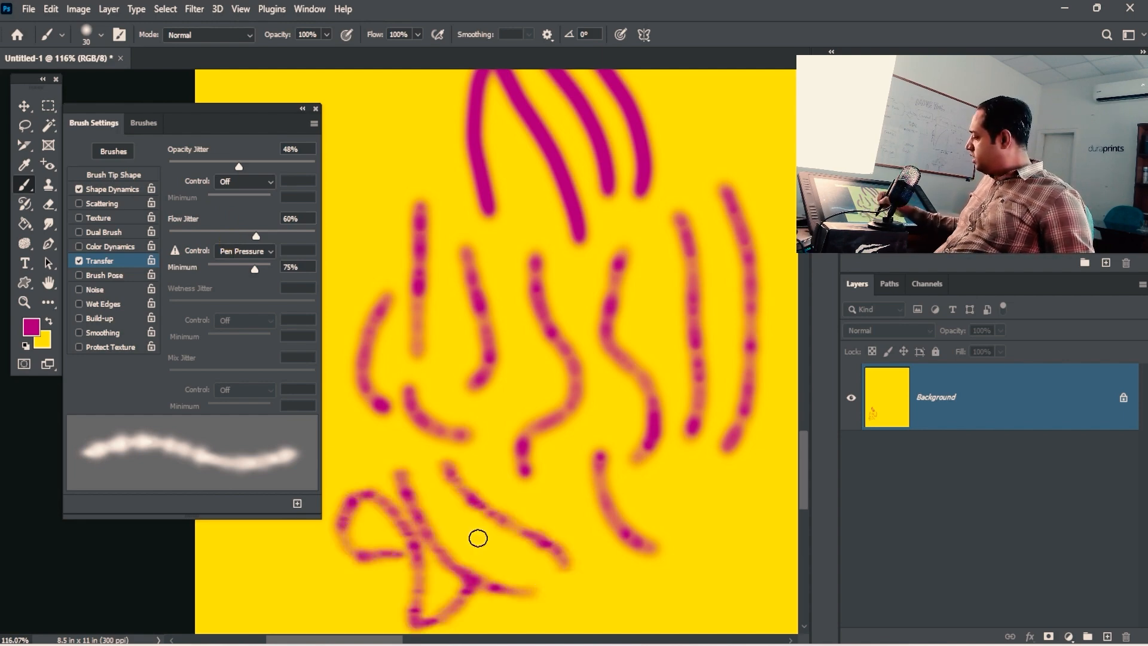
{"action": "key", "text": "space"}
{"action": "left_click_drag", "start_coordinate": [490, 496], "coordinate": [482, 313]}
{"action": "mouse_move", "coordinate": [566, 393]}
{"action": "left_mouse_down"}
{"action": "mouse_move", "coordinate": [619, 498]}
{"action": "mouse_move", "coordinate": [659, 536]}
{"action": "mouse_move", "coordinate": [481, 493]}
{"action": "mouse_move", "coordinate": [513, 412]}
{"action": "mouse_move", "coordinate": [499, 565]}
{"action": "left_mouse_up"}
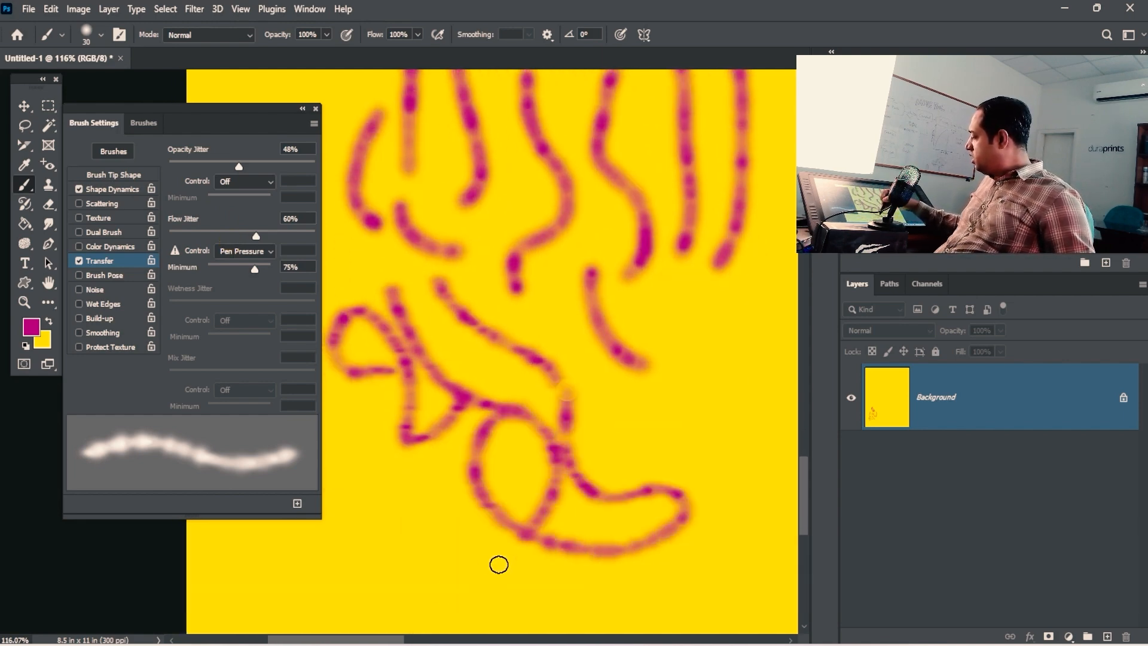
{"action": "left_click_drag", "start_coordinate": [529, 529], "coordinate": [354, 553]}
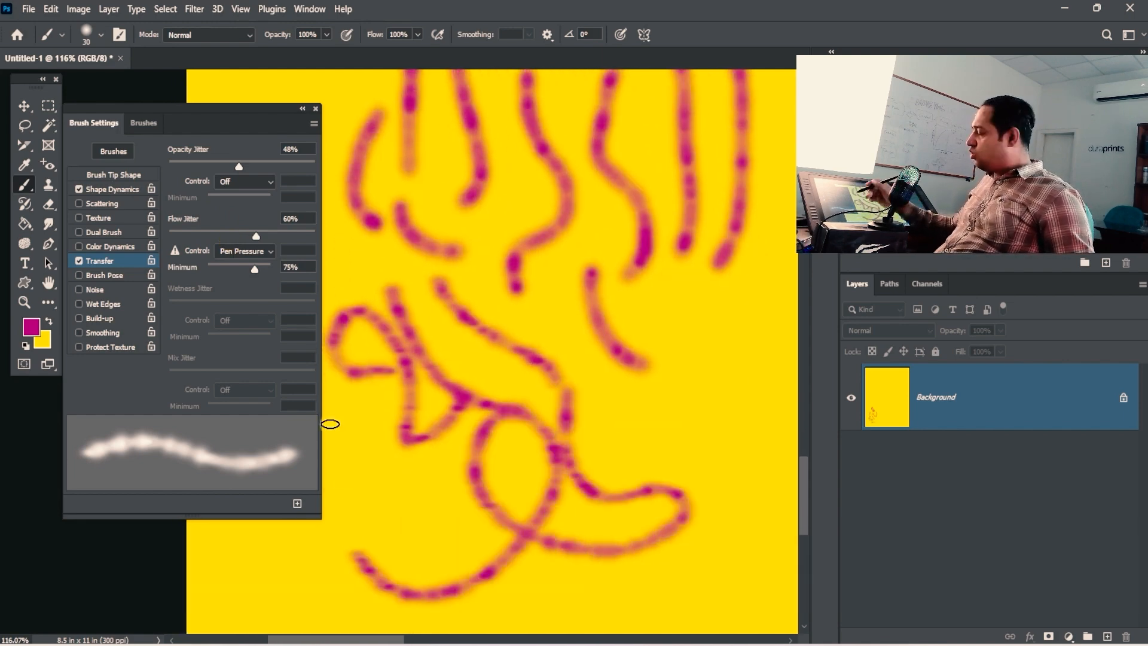
{"action": "left_click", "coordinate": [80, 188]}
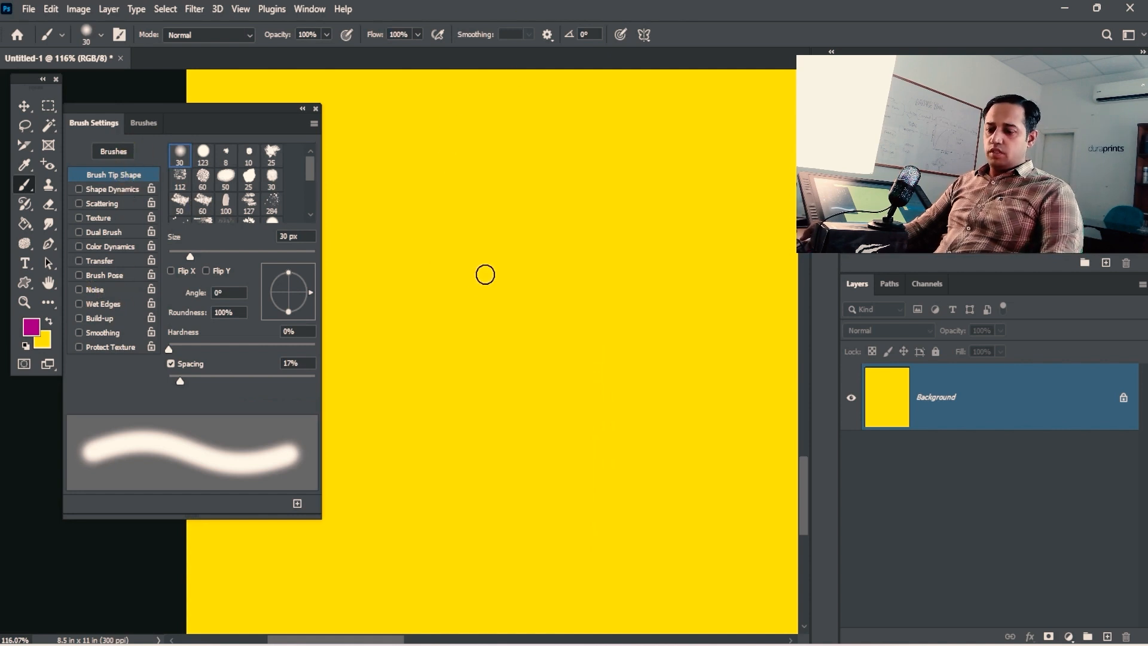
Step: Enlarge the brush to 125 px, enable Noise, and stamp a grainy magenta dab
{"action": "key", "text": "bracketright"}
{"action": "key", "text": "bracketright"}
{"action": "key", "text": "bracketright"}
{"action": "key", "text": "bracketright"}
{"action": "key", "text": "bracketright"}
{"action": "key", "text": "bracketright"}
{"action": "key", "text": "bracketright"}
{"action": "key", "text": "bracketright"}
{"action": "key", "text": "bracketright"}
{"action": "key", "text": "bracketright"}
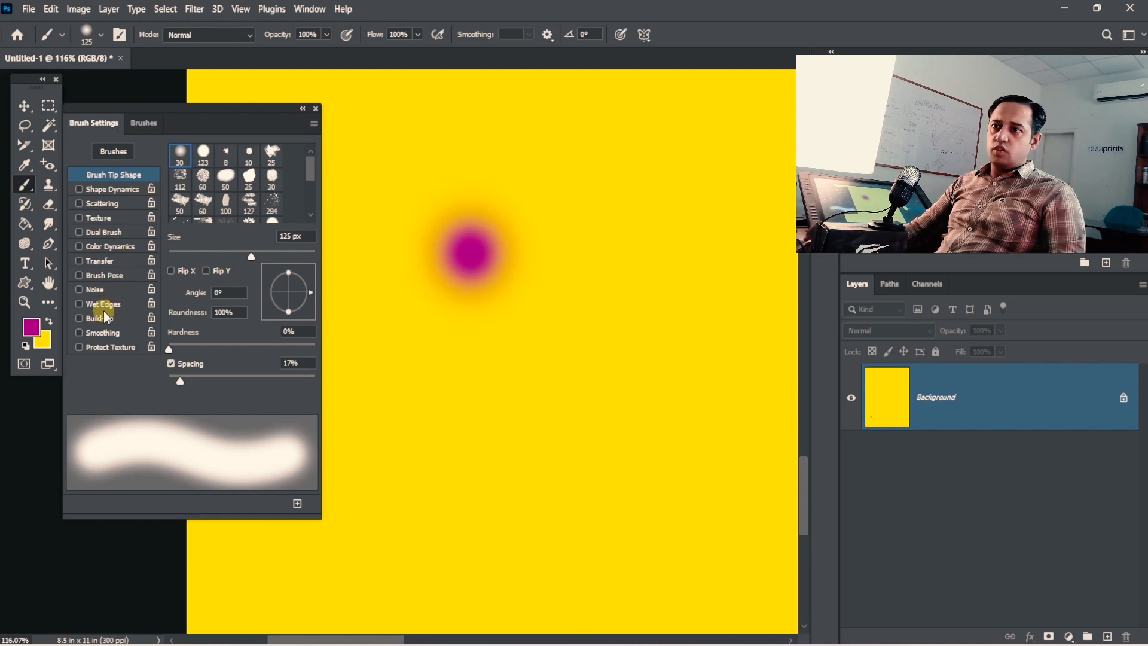
{"action": "left_click", "coordinate": [598, 296]}
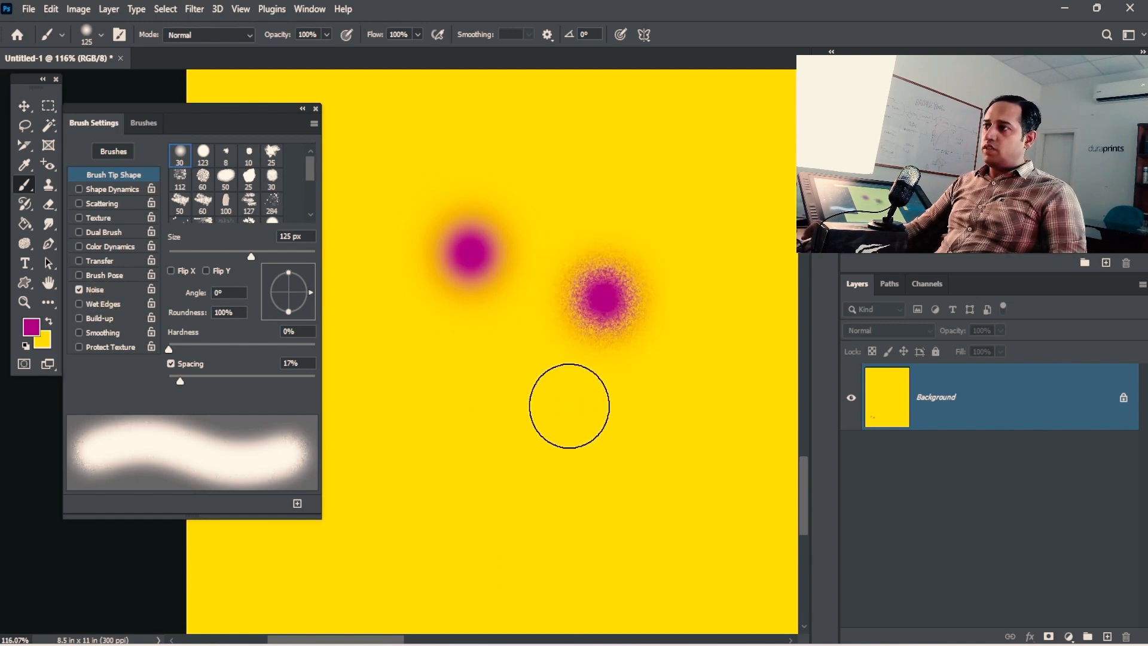
{"action": "left_click", "coordinate": [502, 371]}
{"action": "key", "text": "ctrl+space"}
{"action": "mouse_move", "coordinate": [601, 380]}
{"action": "left_mouse_down"}
{"action": "mouse_move", "coordinate": [642, 378]}
{"action": "mouse_move", "coordinate": [574, 397]}
{"action": "left_mouse_up"}
{"action": "left_click", "coordinate": [556, 443]}
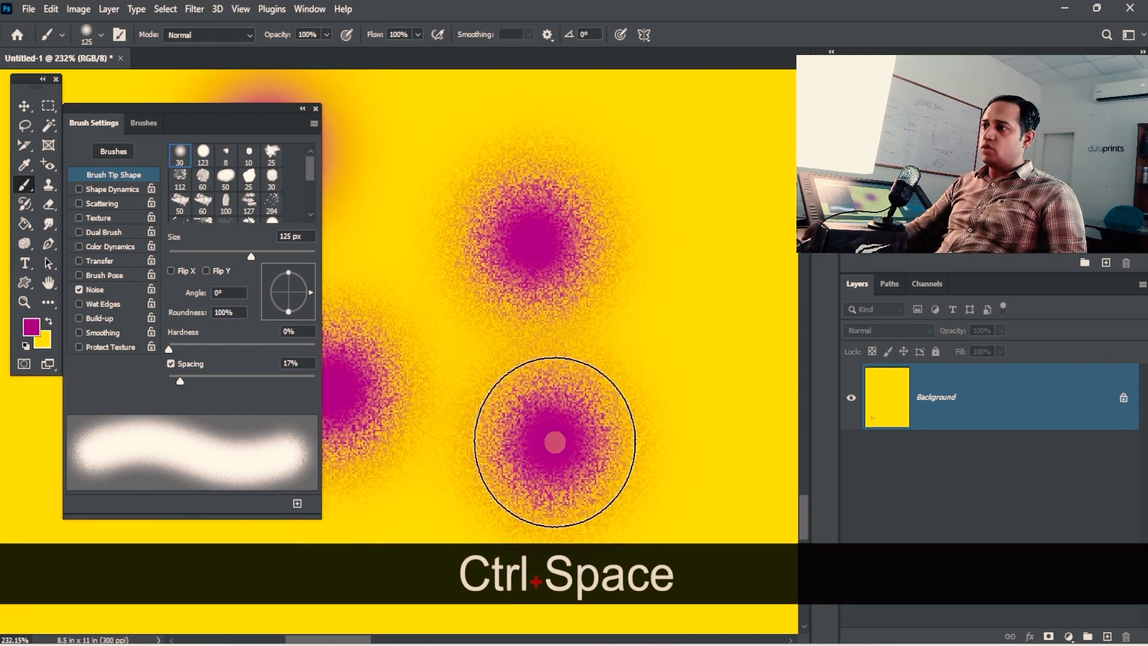
Step: Stamp three more grainy magenta dabs in empty areas of the canvas
{"action": "key", "text": "space"}
{"action": "left_click_drag", "start_coordinate": [557, 452], "coordinate": [678, 167]}
{"action": "left_click", "coordinate": [500, 289]}
{"action": "key", "text": "space"}
{"action": "left_click_drag", "start_coordinate": [495, 333], "coordinate": [637, 310]}
{"action": "left_click_drag", "start_coordinate": [535, 243], "coordinate": [602, 349]}
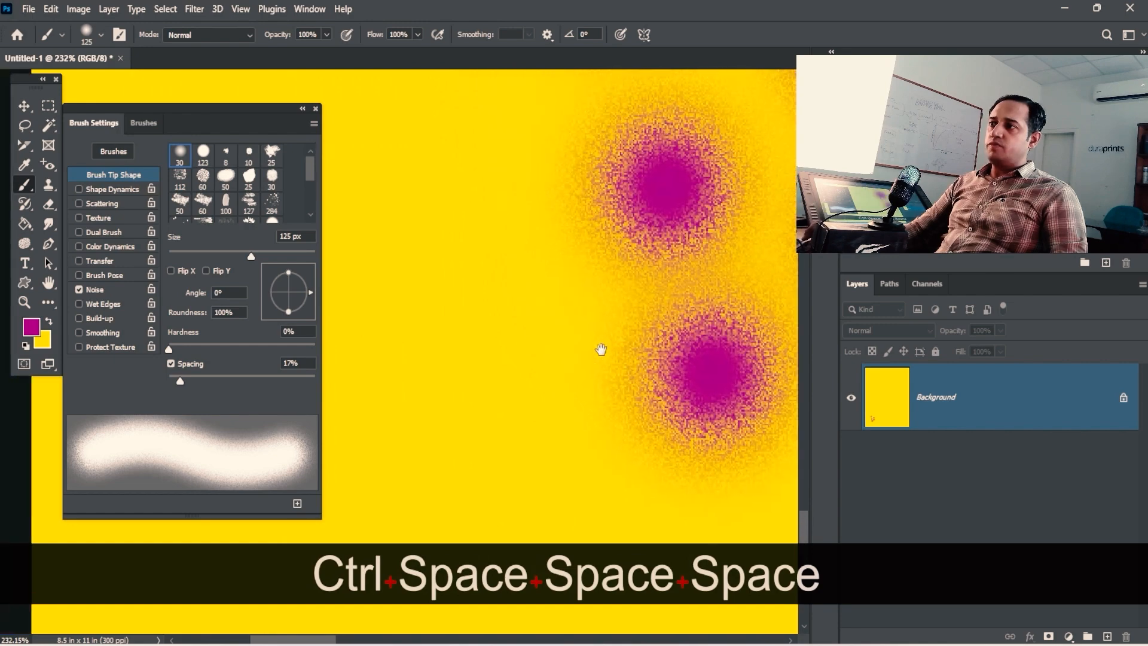
{"action": "left_click", "coordinate": [490, 308]}
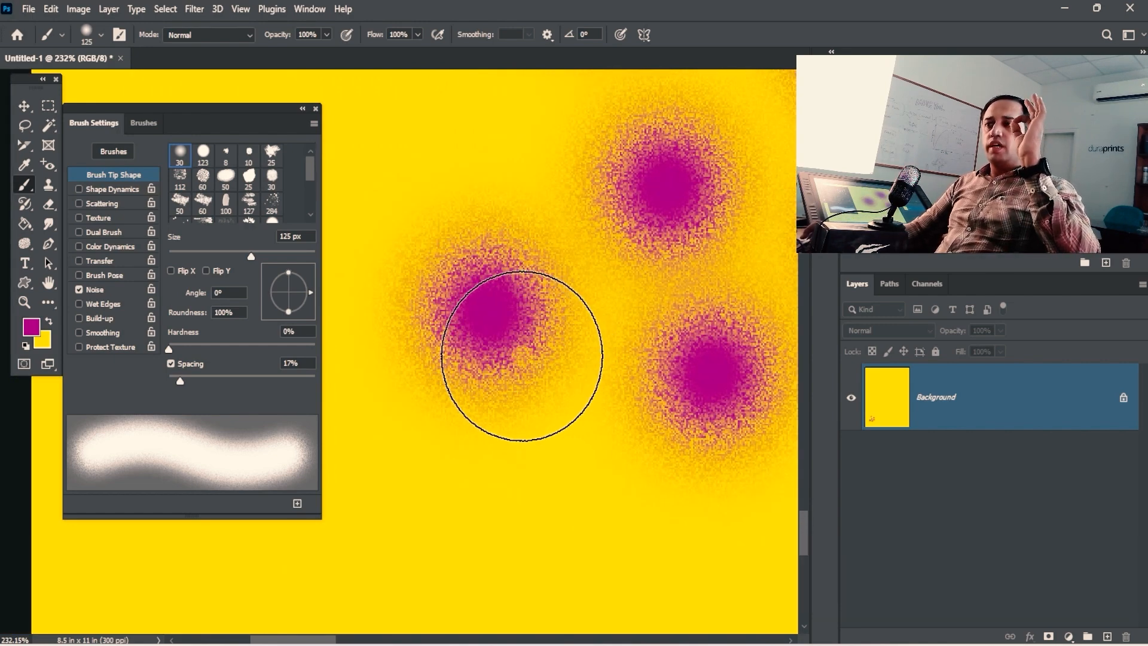
{"action": "key", "text": "space"}
{"action": "left_click_drag", "start_coordinate": [522, 296], "coordinate": [593, 442]}
{"action": "left_click", "coordinate": [504, 235]}
Step: Stamp six additional noise-speckled magenta dabs, panning between spots
{"action": "key", "text": "space"}
{"action": "left_click_drag", "start_coordinate": [532, 344], "coordinate": [668, 400]}
{"action": "mouse_move", "coordinate": [569, 233]}
{"action": "left_mouse_down"}
{"action": "mouse_move", "coordinate": [498, 378]}
{"action": "mouse_move", "coordinate": [627, 78]}
{"action": "left_mouse_up"}
{"action": "left_click", "coordinate": [510, 175]}
{"action": "key", "text": "space"}
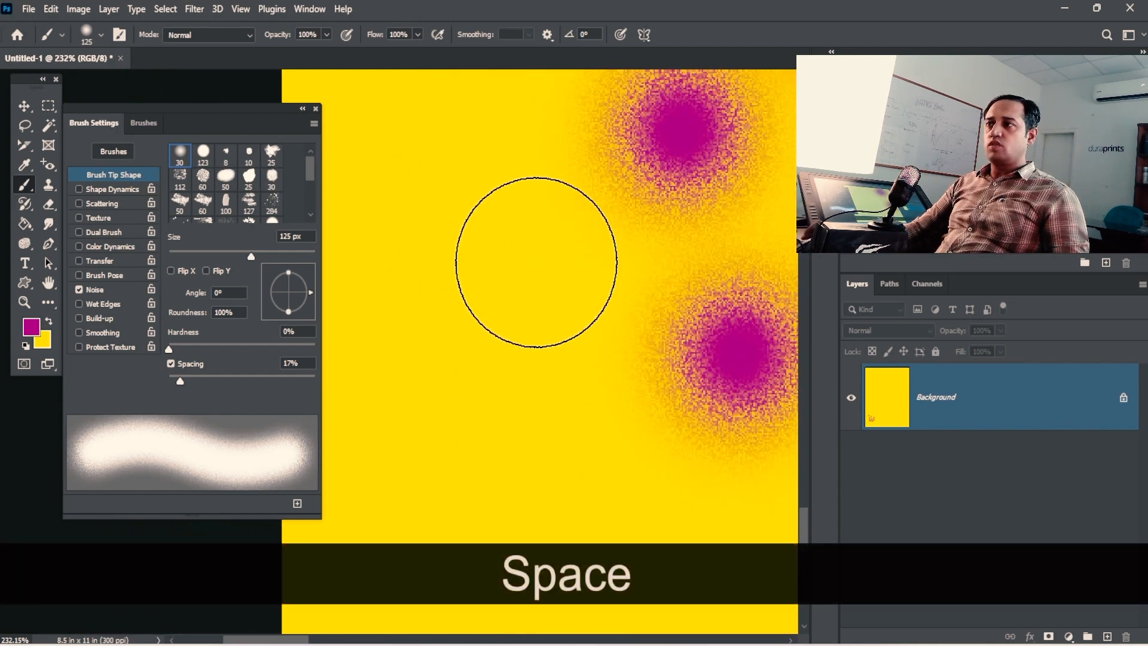
{"action": "left_click", "coordinate": [521, 250]}
{"action": "key", "text": "space"}
{"action": "left_click_drag", "start_coordinate": [551, 308], "coordinate": [436, 76]}
{"action": "left_click", "coordinate": [486, 236]}
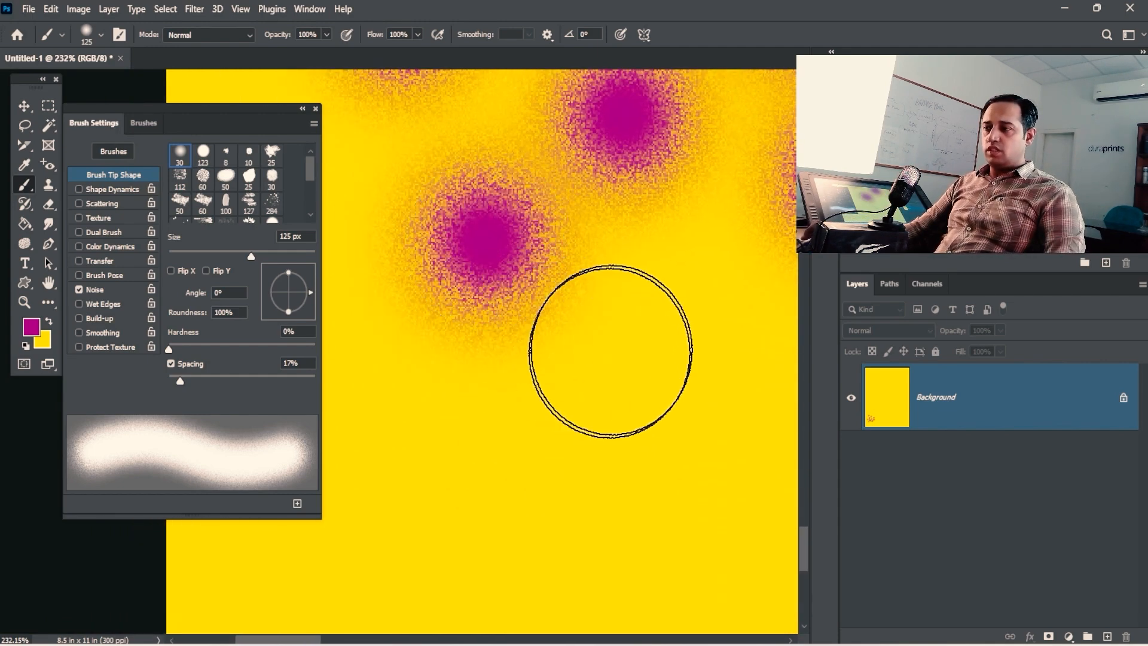
{"action": "left_click", "coordinate": [614, 379]}
{"action": "left_click", "coordinate": [675, 218]}
{"action": "left_click", "coordinate": [485, 428]}
Step: Fill further canvas areas with eight overlapping grainy magenta dabs
{"action": "key", "text": "space"}
{"action": "left_click_drag", "start_coordinate": [482, 448], "coordinate": [531, 313]}
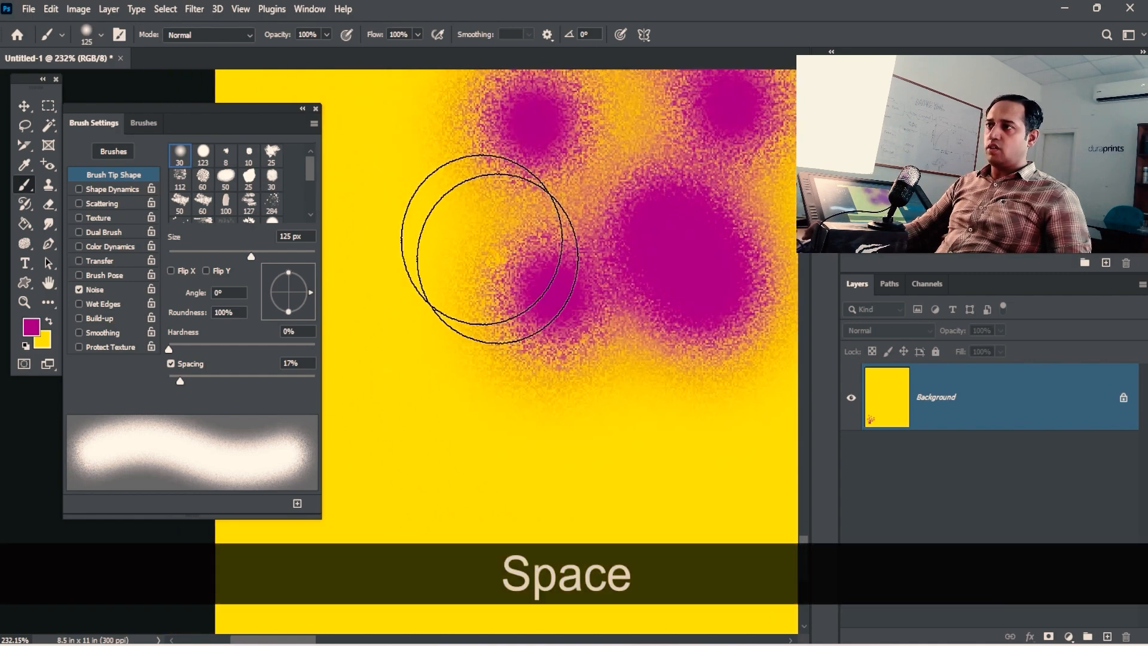
{"action": "left_click", "coordinate": [453, 211]}
{"action": "left_click", "coordinate": [415, 309]}
{"action": "left_click", "coordinate": [450, 402]}
{"action": "key", "text": "space"}
{"action": "left_click_drag", "start_coordinate": [615, 422], "coordinate": [551, 384]}
{"action": "left_click", "coordinate": [566, 398]}
{"action": "left_click", "coordinate": [593, 418]}
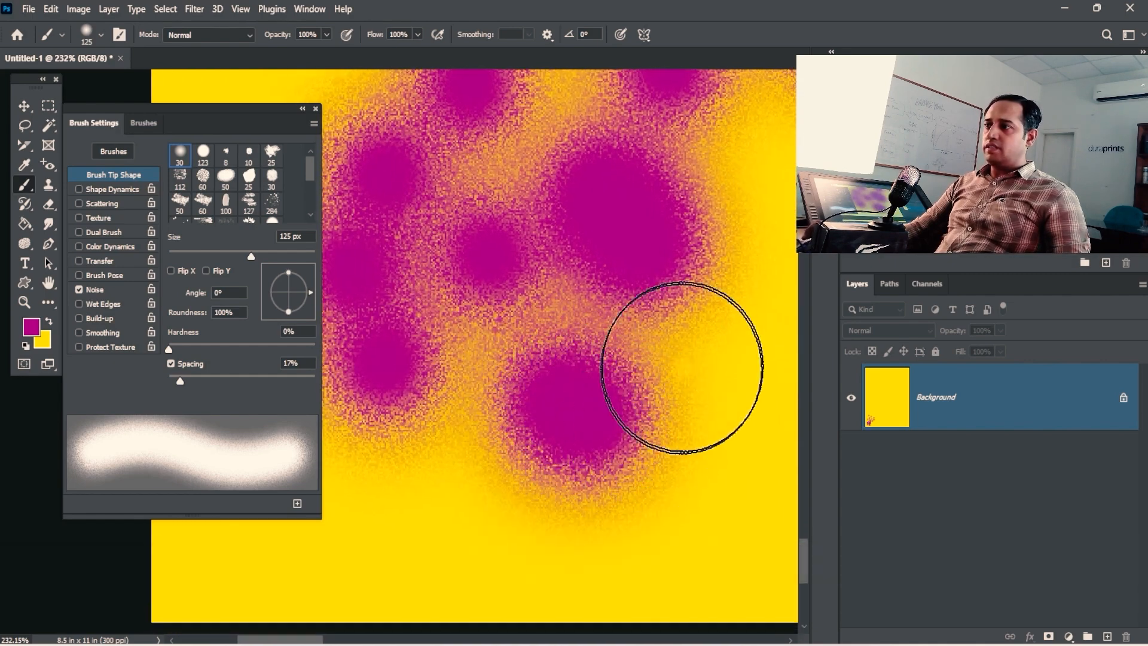
{"action": "key", "text": "space"}
{"action": "left_click_drag", "start_coordinate": [752, 342], "coordinate": [612, 371]}
{"action": "left_click", "coordinate": [669, 350]}
{"action": "left_click", "coordinate": [681, 301]}
{"action": "left_click", "coordinate": [676, 205]}
Step: Zoom out to view all the noise-speckled dabs together
{"action": "key", "text": "space"}
{"action": "mouse_move", "coordinate": [685, 316]}
{"action": "left_mouse_down"}
{"action": "mouse_move", "coordinate": [556, 269]}
{"action": "mouse_move", "coordinate": [501, 266]}
{"action": "left_mouse_up"}
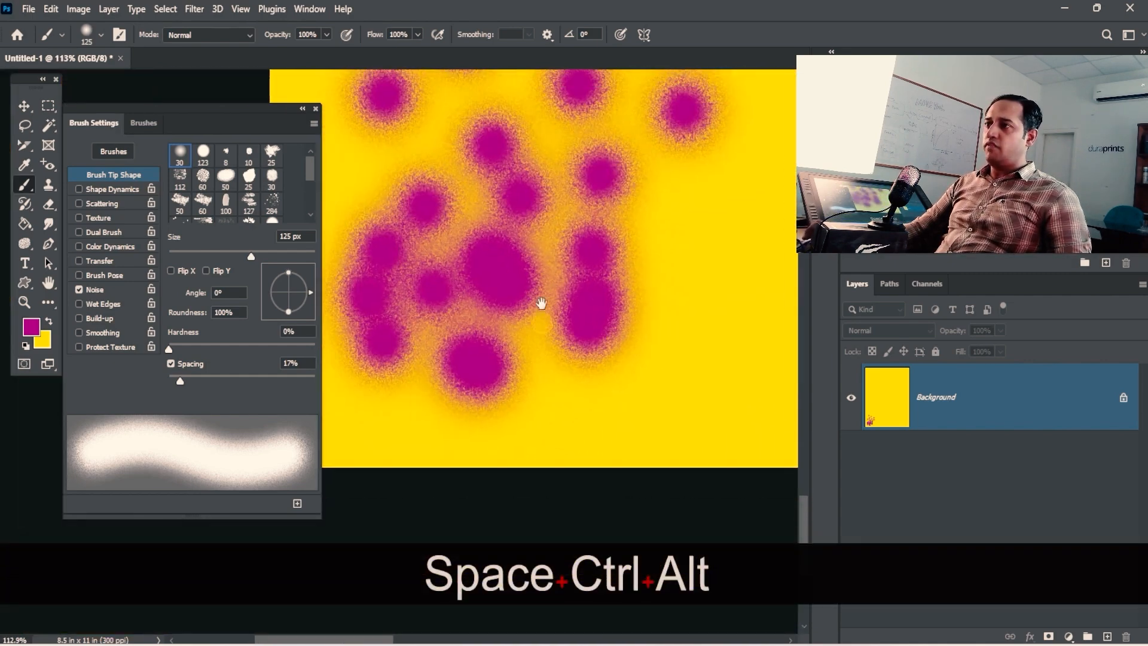
{"action": "left_click_drag", "start_coordinate": [541, 303], "coordinate": [626, 275]}
{"action": "left_click_drag", "start_coordinate": [602, 341], "coordinate": [547, 336], "text": "ctrl+alt"}
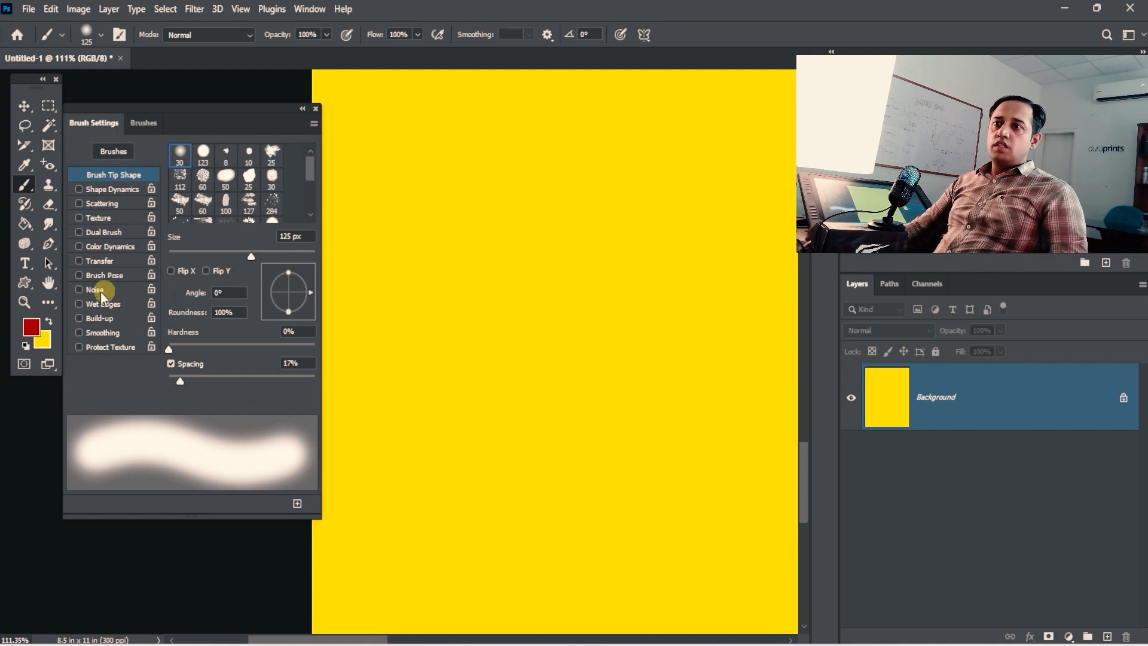
Step: Paint a plain red vertical stroke, then enable Wet Edges and paint a wet-edged stroke beside it
{"action": "left_click", "coordinate": [96, 305]}
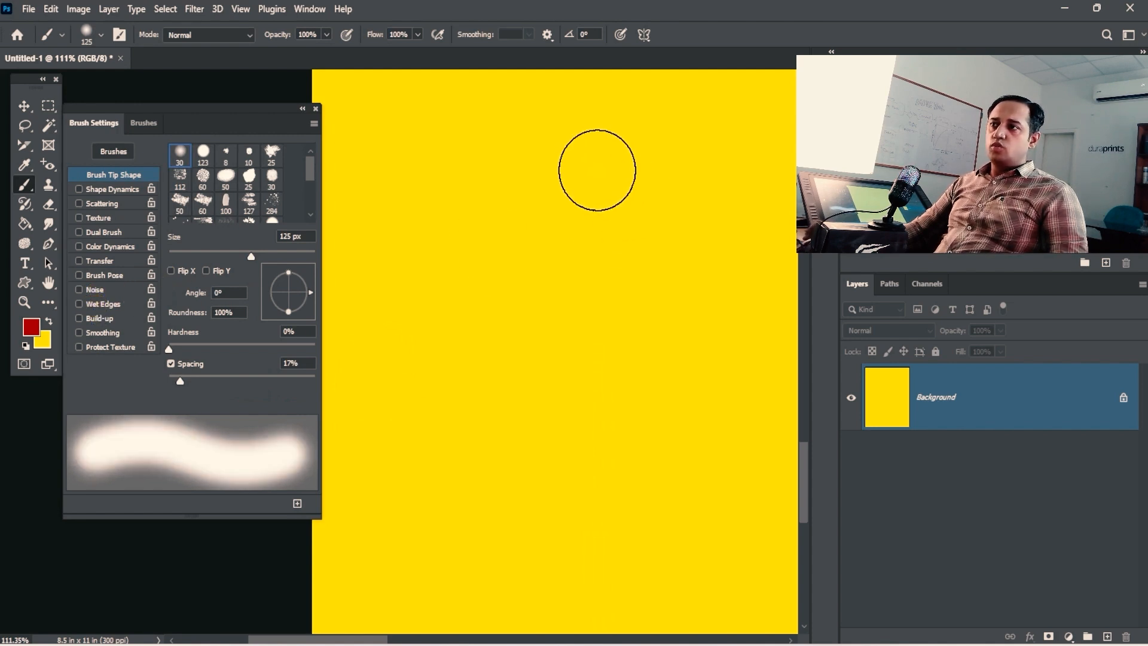
{"action": "mouse_move", "coordinate": [423, 128]}
{"action": "left_mouse_down"}
{"action": "mouse_move", "coordinate": [415, 351]}
{"action": "mouse_move", "coordinate": [428, 418]}
{"action": "mouse_move", "coordinate": [412, 433]}
{"action": "left_mouse_up"}
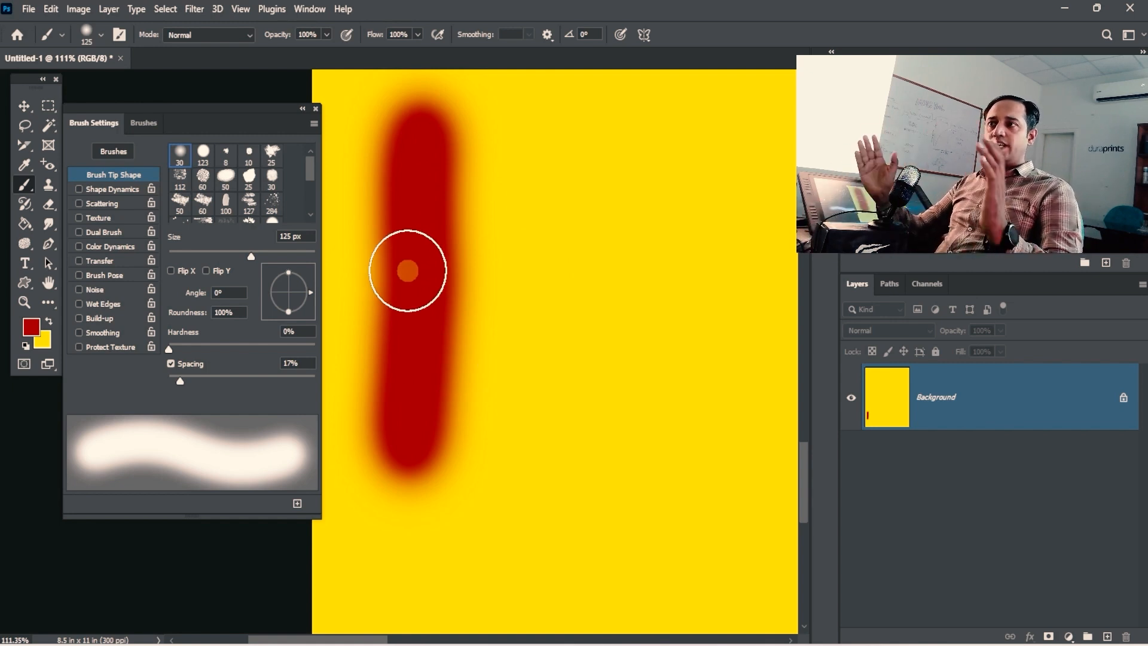
{"action": "left_click", "coordinate": [103, 305]}
{"action": "mouse_move", "coordinate": [599, 150]}
{"action": "left_mouse_down"}
{"action": "mouse_move", "coordinate": [586, 187]}
{"action": "mouse_move", "coordinate": [582, 422]}
{"action": "left_mouse_up"}
Step: Zoom in to inspect the wet-edged stroke, then paint another wet-edged stroke to the right
{"action": "key", "text": "ctrl+space"}
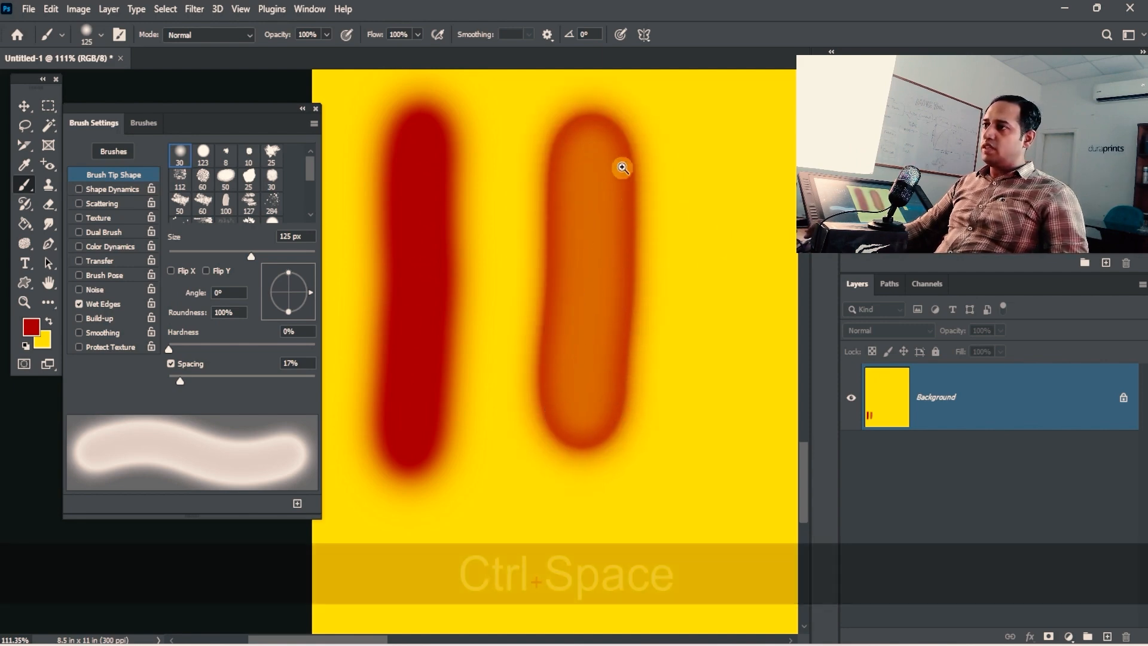
{"action": "left_click_drag", "start_coordinate": [619, 167], "coordinate": [645, 179]}
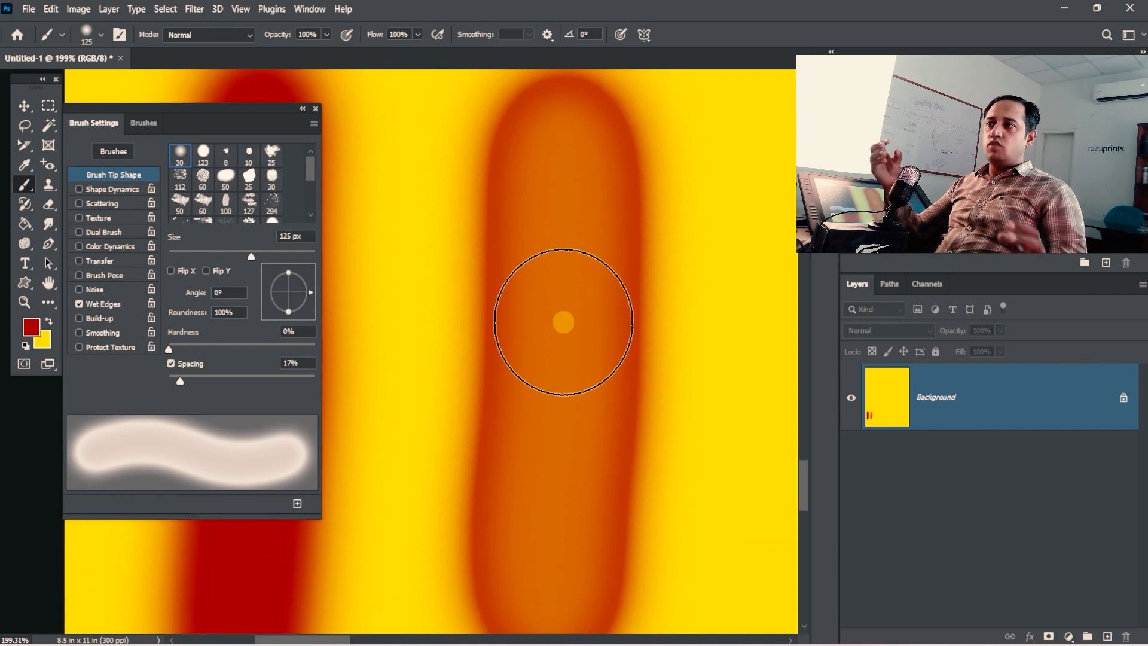
{"action": "key", "text": "ctrl+alt+space"}
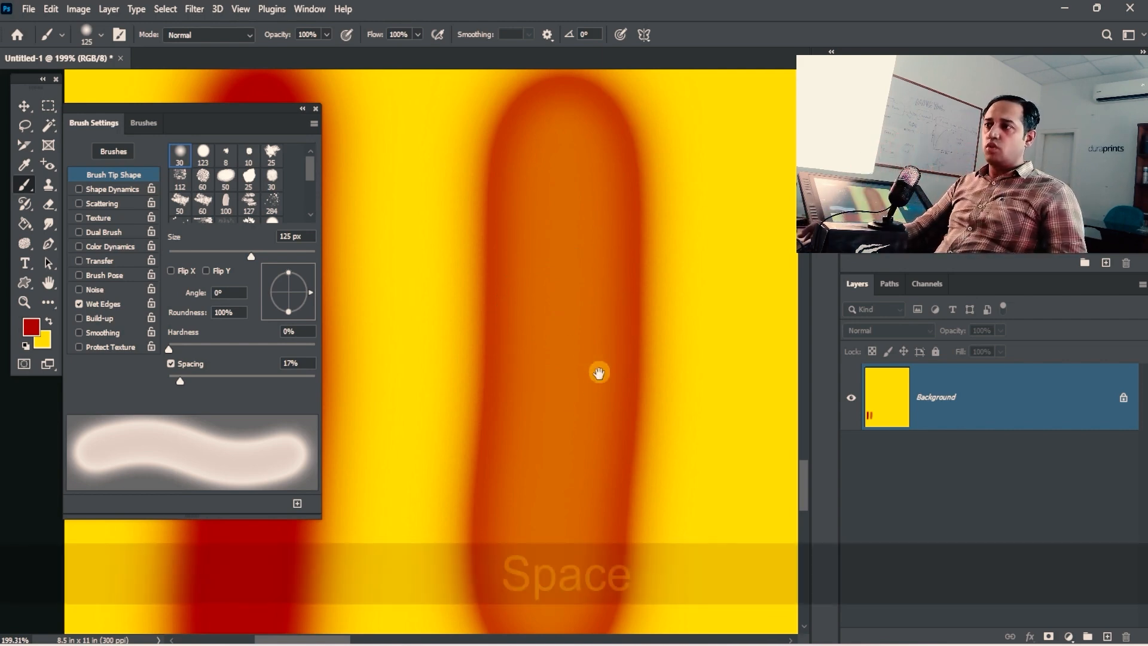
{"action": "left_click_drag", "start_coordinate": [598, 372], "coordinate": [544, 455]}
{"action": "mouse_move", "coordinate": [618, 225]}
{"action": "left_mouse_down"}
{"action": "mouse_move", "coordinate": [630, 462]}
{"action": "mouse_move", "coordinate": [639, 231]}
{"action": "left_mouse_up"}
Step: Shrink the brush to 70 px and paint a wet-edged S-shaped stroke and a curled vertical stroke
{"action": "key", "text": "bracketleft"}
{"action": "key", "text": "bracketleft"}
{"action": "key", "text": "bracketleft"}
{"action": "key", "text": "bracketleft"}
{"action": "mouse_move", "coordinate": [425, 371]}
{"action": "left_mouse_down"}
{"action": "mouse_move", "coordinate": [538, 430]}
{"action": "mouse_move", "coordinate": [672, 433]}
{"action": "mouse_move", "coordinate": [666, 514]}
{"action": "left_mouse_up"}
{"action": "key", "text": "space"}
{"action": "left_click_drag", "start_coordinate": [524, 444], "coordinate": [669, 312]}
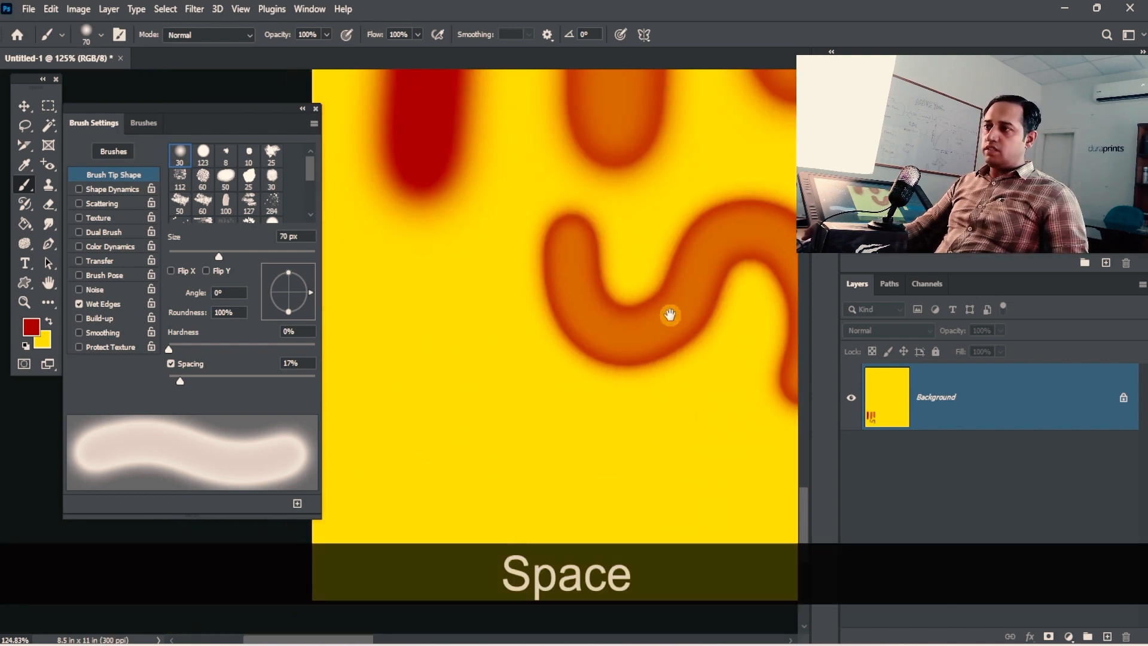
{"action": "mouse_move", "coordinate": [419, 296]}
{"action": "left_mouse_down"}
{"action": "mouse_move", "coordinate": [410, 472]}
{"action": "mouse_move", "coordinate": [409, 443]}
{"action": "left_mouse_up"}
{"action": "key", "text": "space"}
{"action": "left_click", "coordinate": [513, 299], "text": "ctrl+alt"}
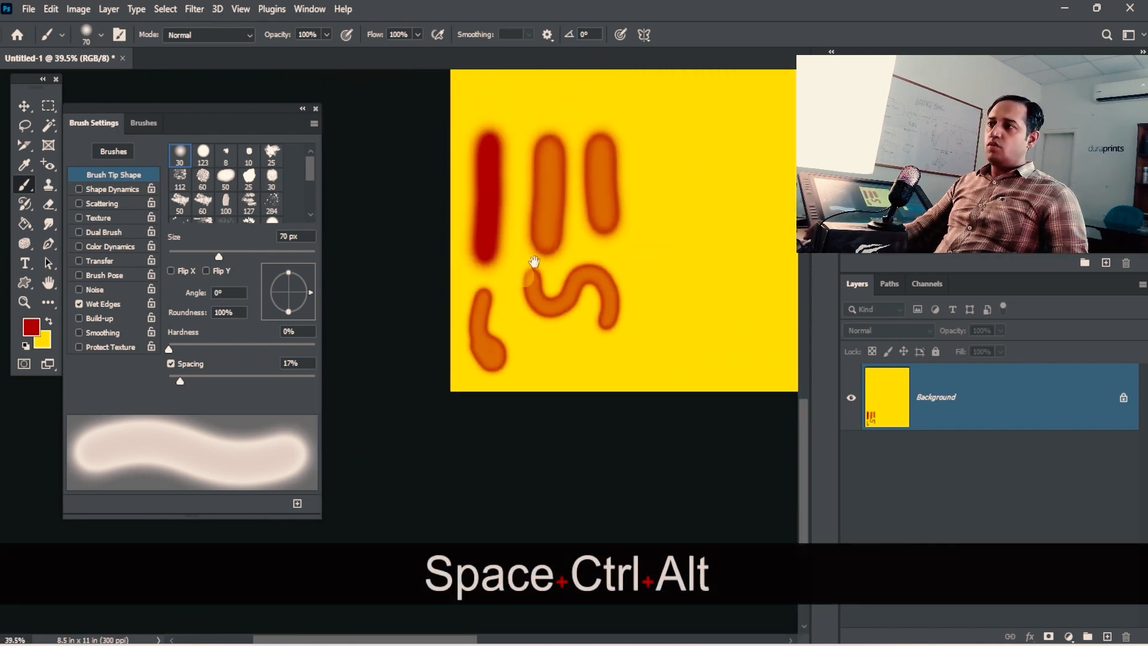
Step: At about 64% zoom, paint a long arcing stroke over the top and one down the right side
{"action": "left_click_drag", "start_coordinate": [537, 221], "coordinate": [425, 299]}
{"action": "left_click", "coordinate": [478, 209], "text": "ctrl"}
{"action": "mouse_move", "coordinate": [412, 137]}
{"action": "left_mouse_down"}
{"action": "mouse_move", "coordinate": [576, 143]}
{"action": "mouse_move", "coordinate": [579, 384]}
{"action": "mouse_move", "coordinate": [524, 437]}
{"action": "left_mouse_up"}
{"action": "mouse_move", "coordinate": [637, 145]}
{"action": "left_mouse_down"}
{"action": "mouse_move", "coordinate": [660, 363]}
{"action": "mouse_move", "coordinate": [626, 517]}
{"action": "left_mouse_up"}
{"action": "key", "text": "space"}
{"action": "left_click_drag", "start_coordinate": [440, 104], "coordinate": [592, 392]}
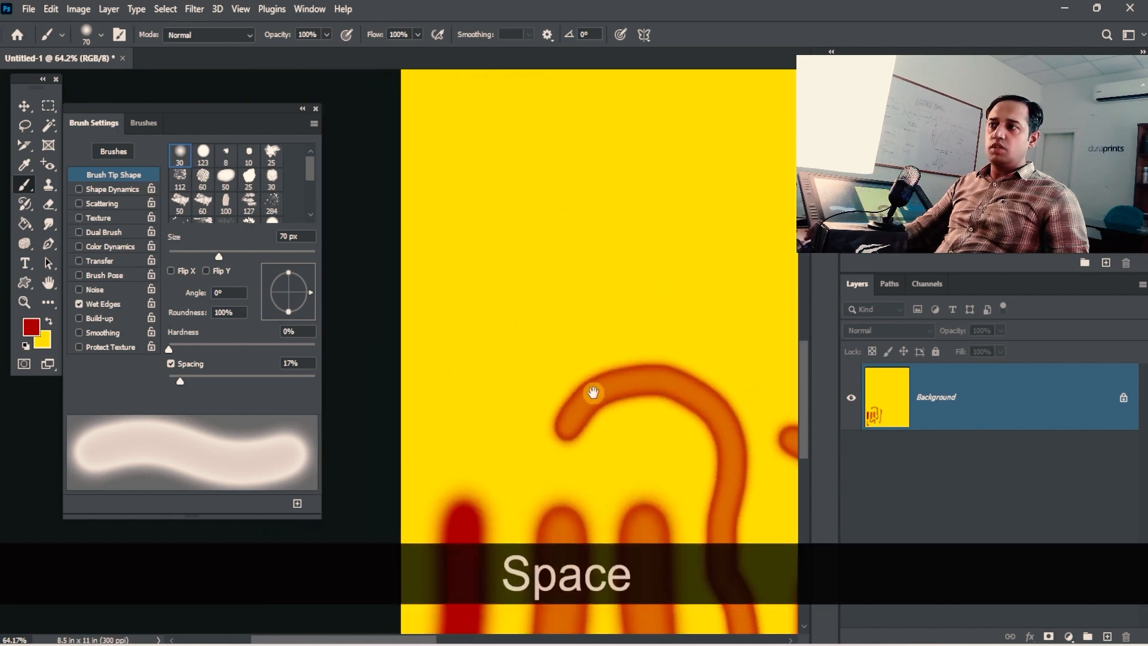
Step: Paint a winding wet-edged stroke upward and pan over the lower strokes
{"action": "mouse_move", "coordinate": [474, 403]}
{"action": "left_mouse_down"}
{"action": "mouse_move", "coordinate": [550, 271]}
{"action": "mouse_move", "coordinate": [532, 111]}
{"action": "left_mouse_up"}
{"action": "key", "text": "space"}
{"action": "left_click_drag", "start_coordinate": [591, 294], "coordinate": [560, 158]}
{"action": "left_click_drag", "start_coordinate": [639, 421], "coordinate": [520, 199]}
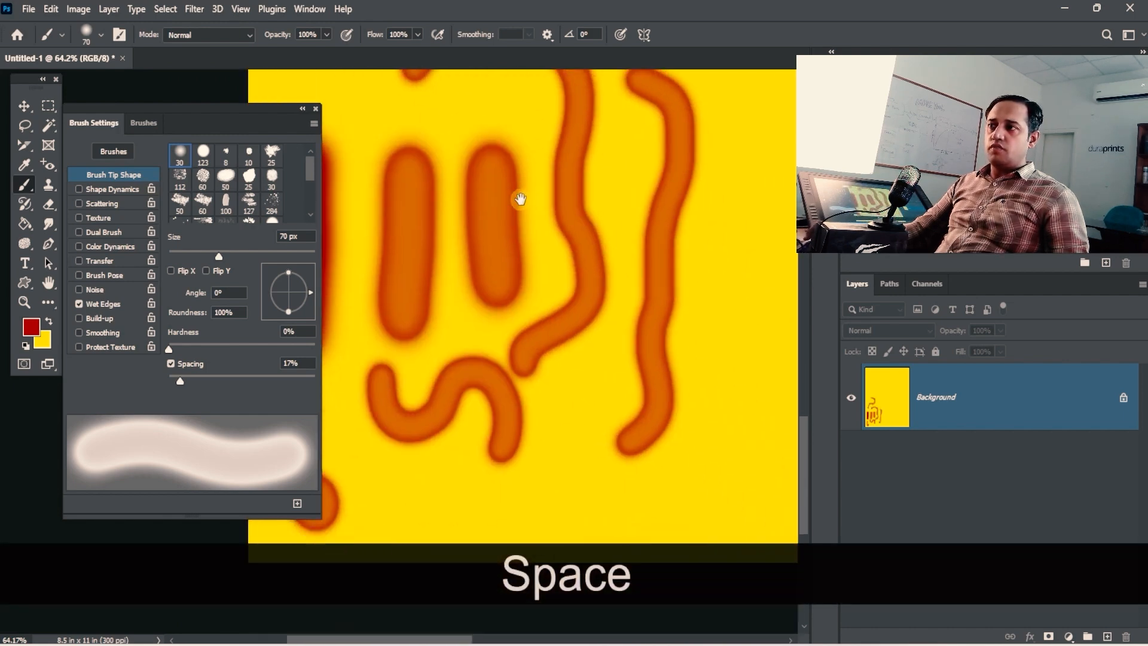
{"action": "key", "text": "space"}
{"action": "left_click_drag", "start_coordinate": [621, 233], "coordinate": [630, 343]}
{"action": "key", "text": "ctrl+space"}
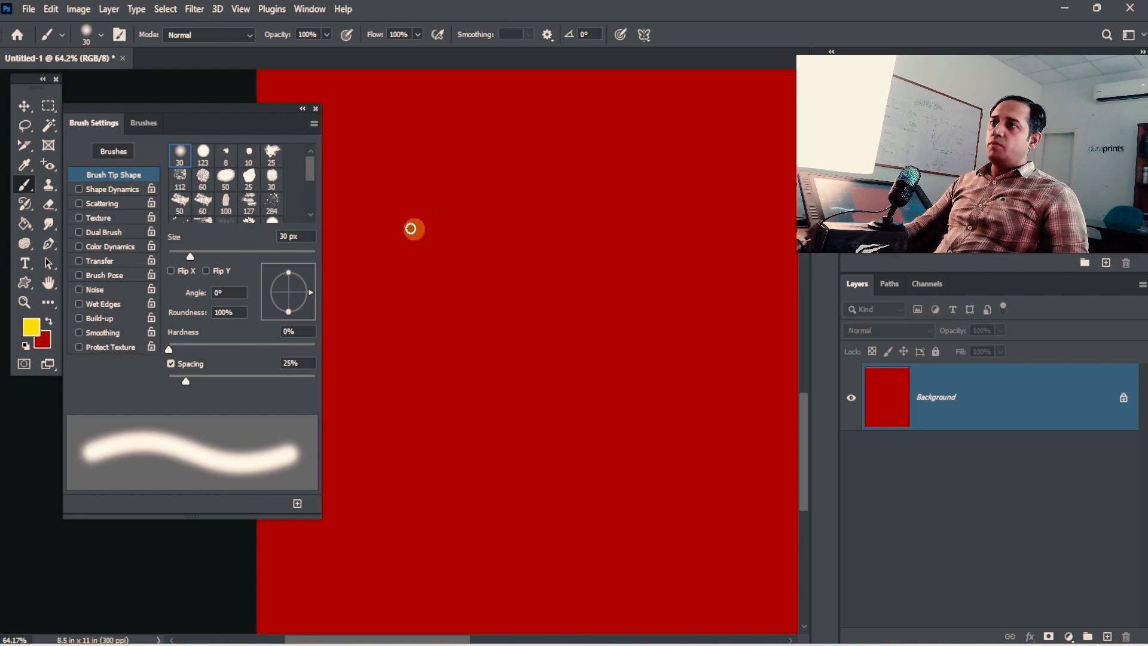
Step: Paint a straight yellow stroke with a 100 px brush, then undo it
{"action": "key", "text": "bracketright"}
{"action": "key", "text": "bracketright"}
{"action": "key", "text": "bracketright"}
{"action": "key", "text": "bracketright"}
{"action": "key", "text": "bracketright"}
{"action": "key", "text": "bracketright"}
{"action": "key", "text": "bracketright"}
{"action": "key", "text": "bracketright"}
{"action": "key", "text": "bracketright"}
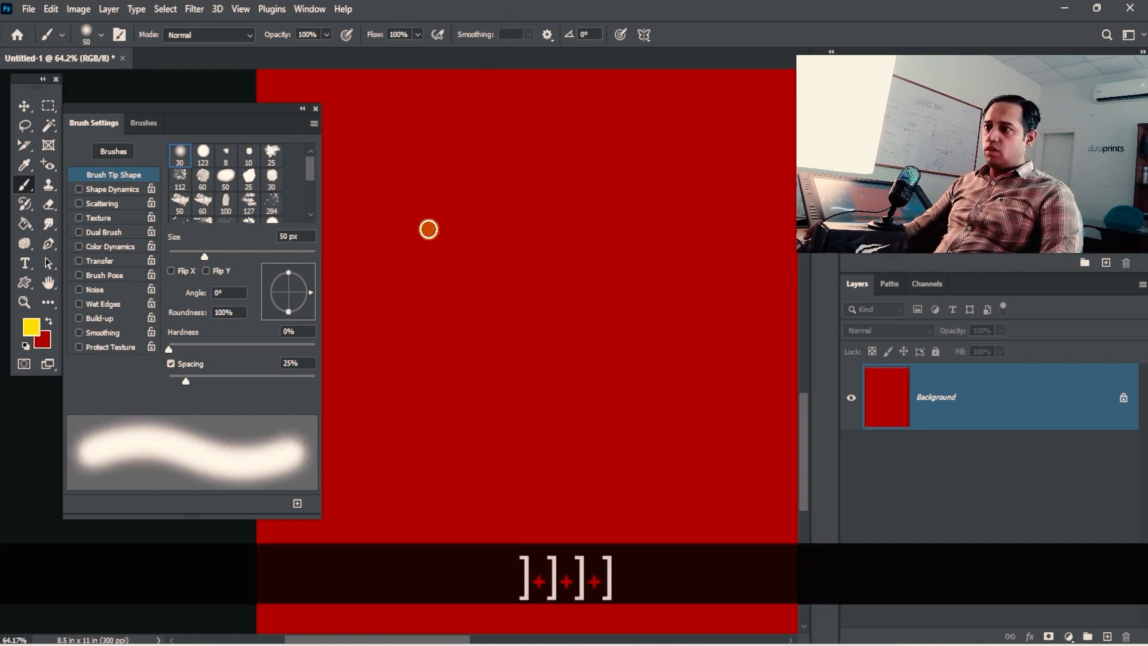
{"action": "left_click_drag", "start_coordinate": [400, 220], "coordinate": [703, 226]}
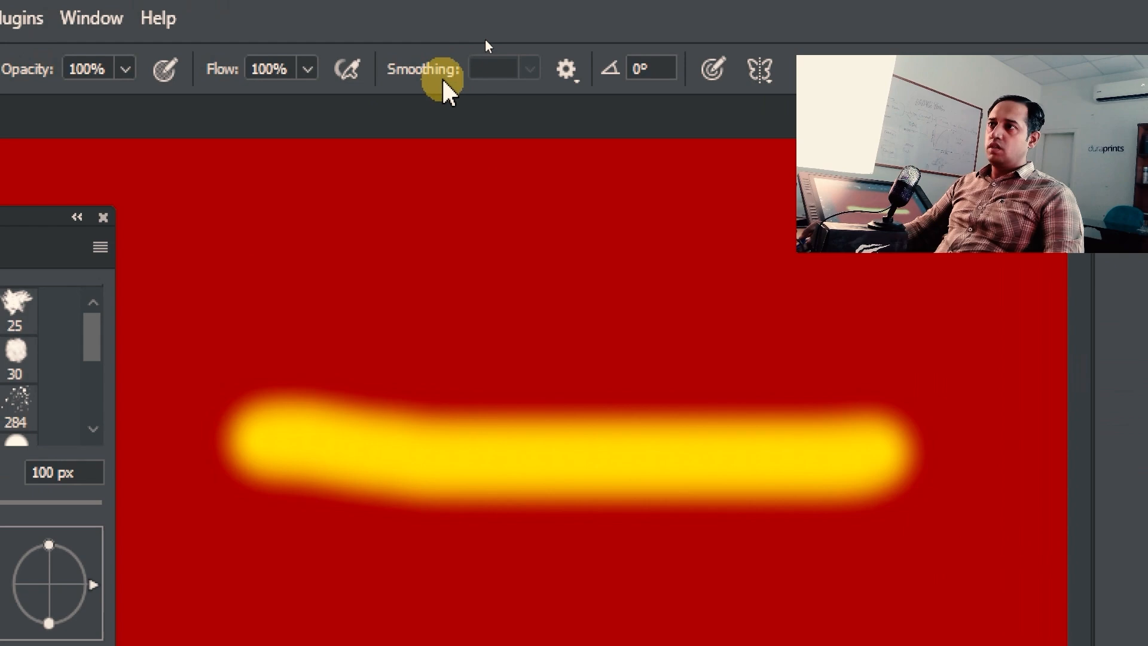
{"action": "key", "text": "4"}
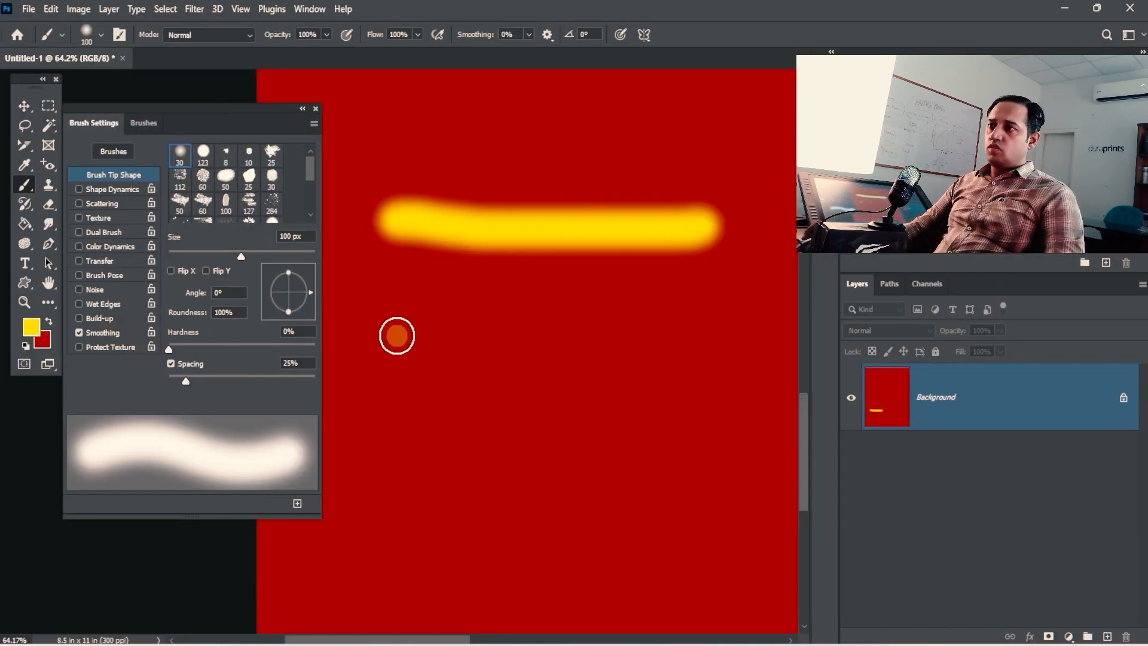
{"action": "key", "text": "ctrl+z"}
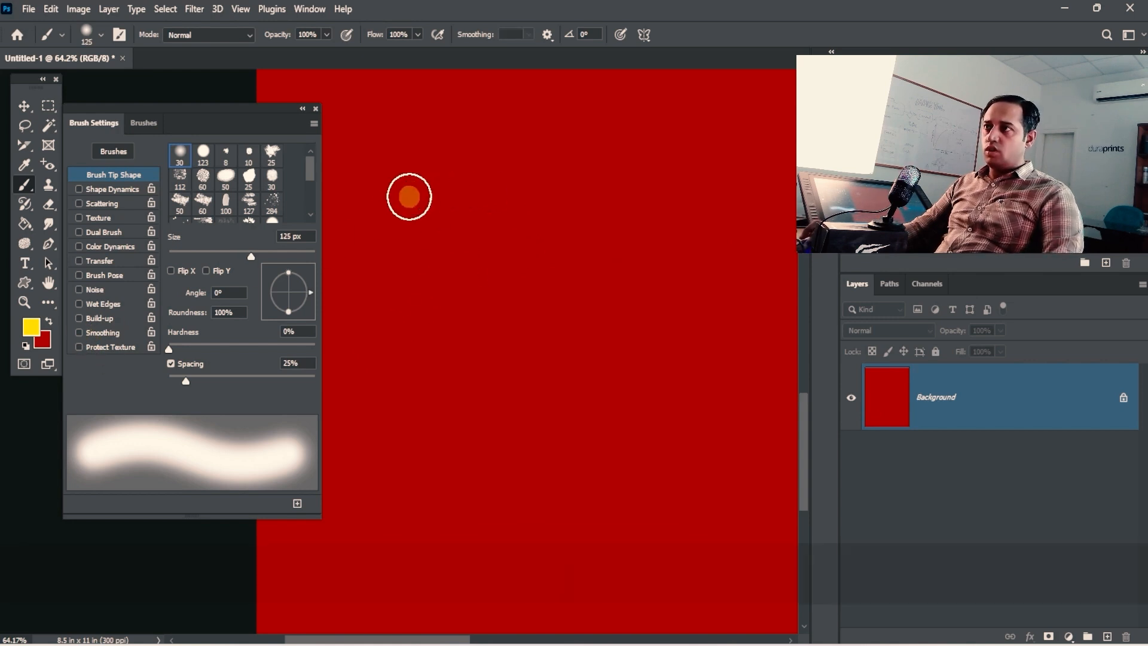
Step: With an 80 px brush, paint a wavy stroke at 0% Smoothing, then another at 59% Smoothing
{"action": "key", "text": "bracketleft"}
{"action": "key", "text": "bracketleft"}
{"action": "key", "text": "bracketleft"}
{"action": "mouse_move", "coordinate": [399, 200]}
{"action": "left_mouse_down"}
{"action": "mouse_move", "coordinate": [443, 177]}
{"action": "mouse_move", "coordinate": [514, 216]}
{"action": "mouse_move", "coordinate": [747, 183]}
{"action": "left_mouse_up"}
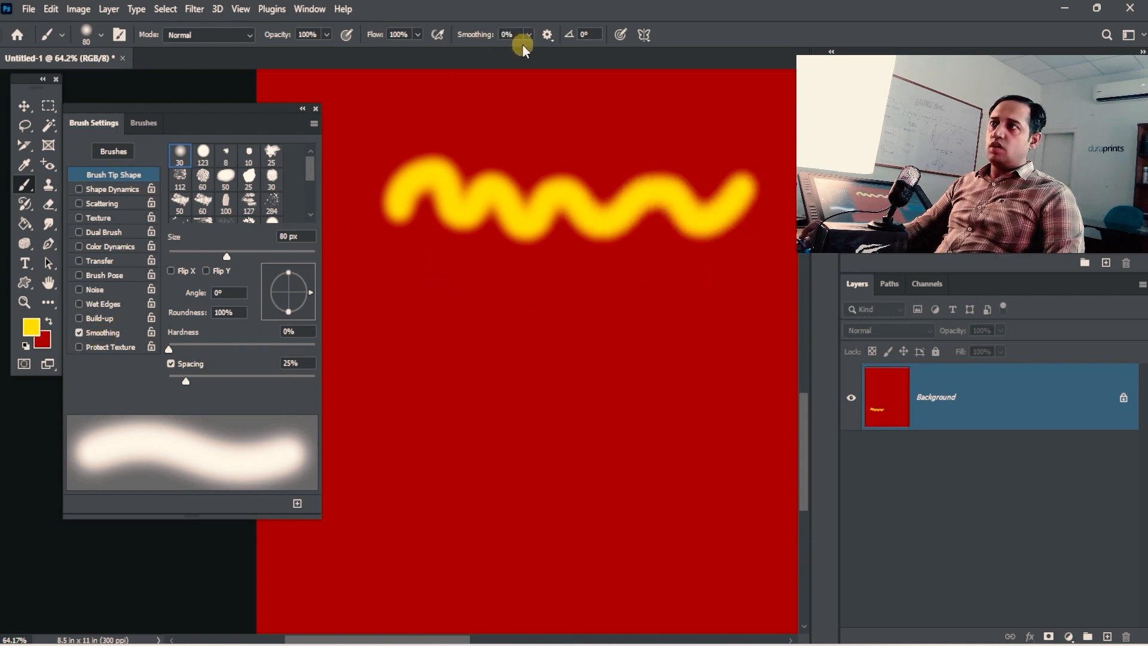
{"action": "left_click", "coordinate": [529, 35]}
{"action": "left_click", "coordinate": [411, 232]}
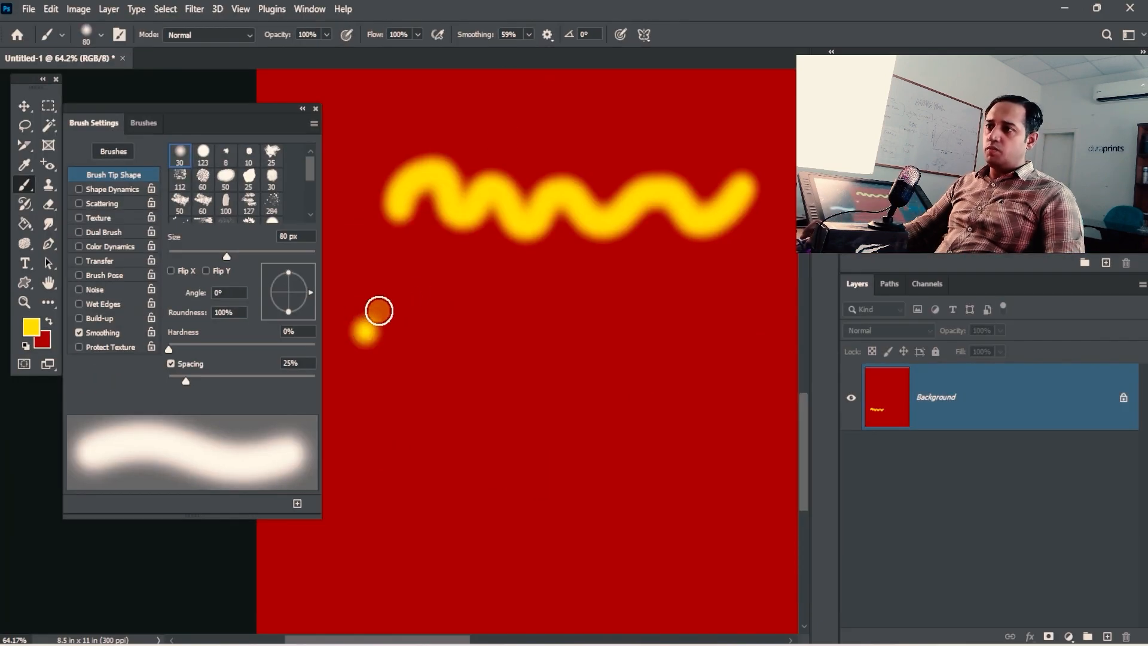
{"action": "mouse_move", "coordinate": [379, 311]}
{"action": "left_mouse_down"}
{"action": "mouse_move", "coordinate": [409, 307]}
{"action": "mouse_move", "coordinate": [441, 346]}
{"action": "mouse_move", "coordinate": [477, 346]}
{"action": "mouse_move", "coordinate": [504, 317]}
{"action": "mouse_move", "coordinate": [539, 309]}
{"action": "mouse_move", "coordinate": [594, 356]}
{"action": "mouse_move", "coordinate": [696, 312]}
{"action": "mouse_move", "coordinate": [735, 364]}
{"action": "mouse_move", "coordinate": [725, 407]}
{"action": "mouse_move", "coordinate": [649, 391]}
{"action": "mouse_move", "coordinate": [607, 415]}
{"action": "mouse_move", "coordinate": [535, 387]}
{"action": "mouse_move", "coordinate": [503, 415]}
{"action": "mouse_move", "coordinate": [407, 389]}
{"action": "mouse_move", "coordinate": [371, 414]}
{"action": "mouse_move", "coordinate": [343, 377]}
{"action": "left_mouse_up"}
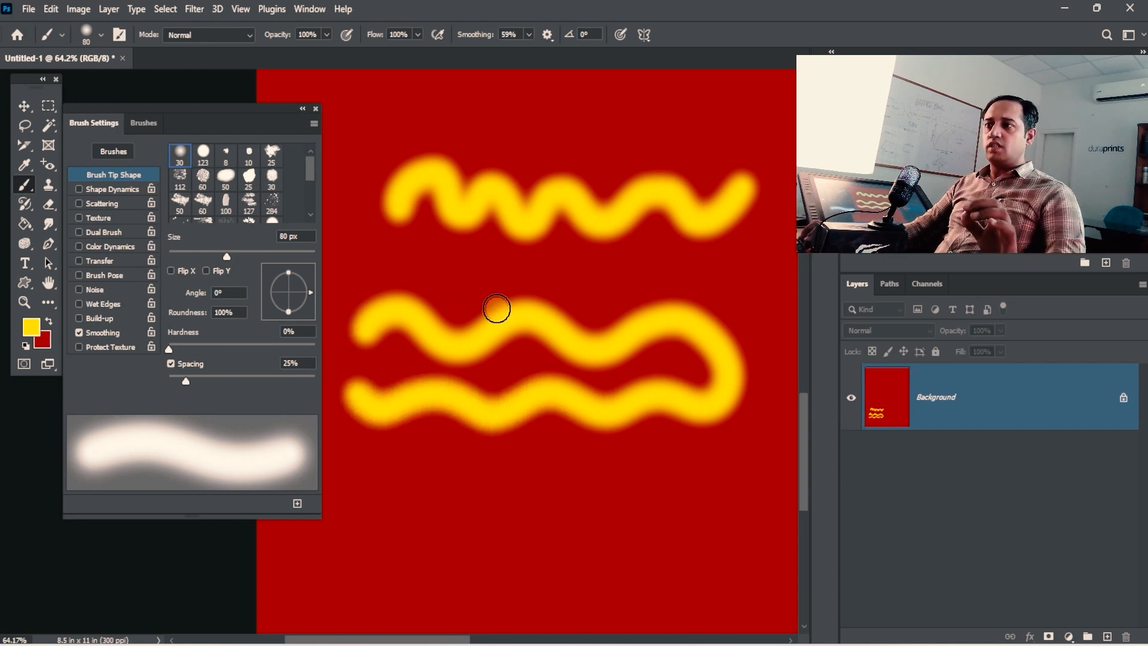